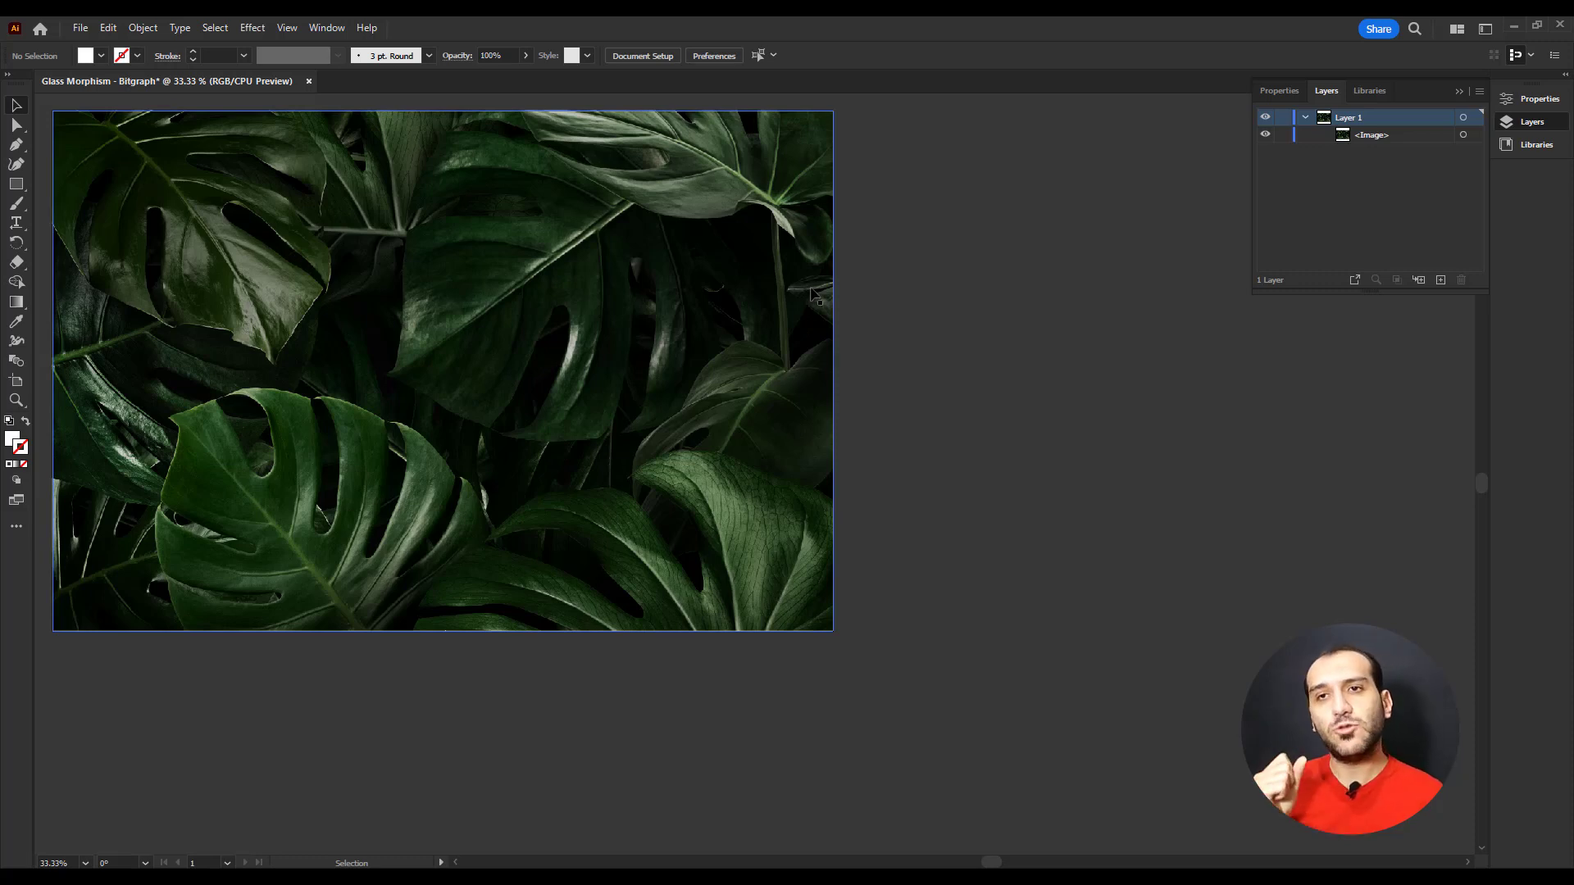
Duplicate the leaf image in place, directly in front of the original.
{"action": "left_click", "coordinate": [712, 324]}
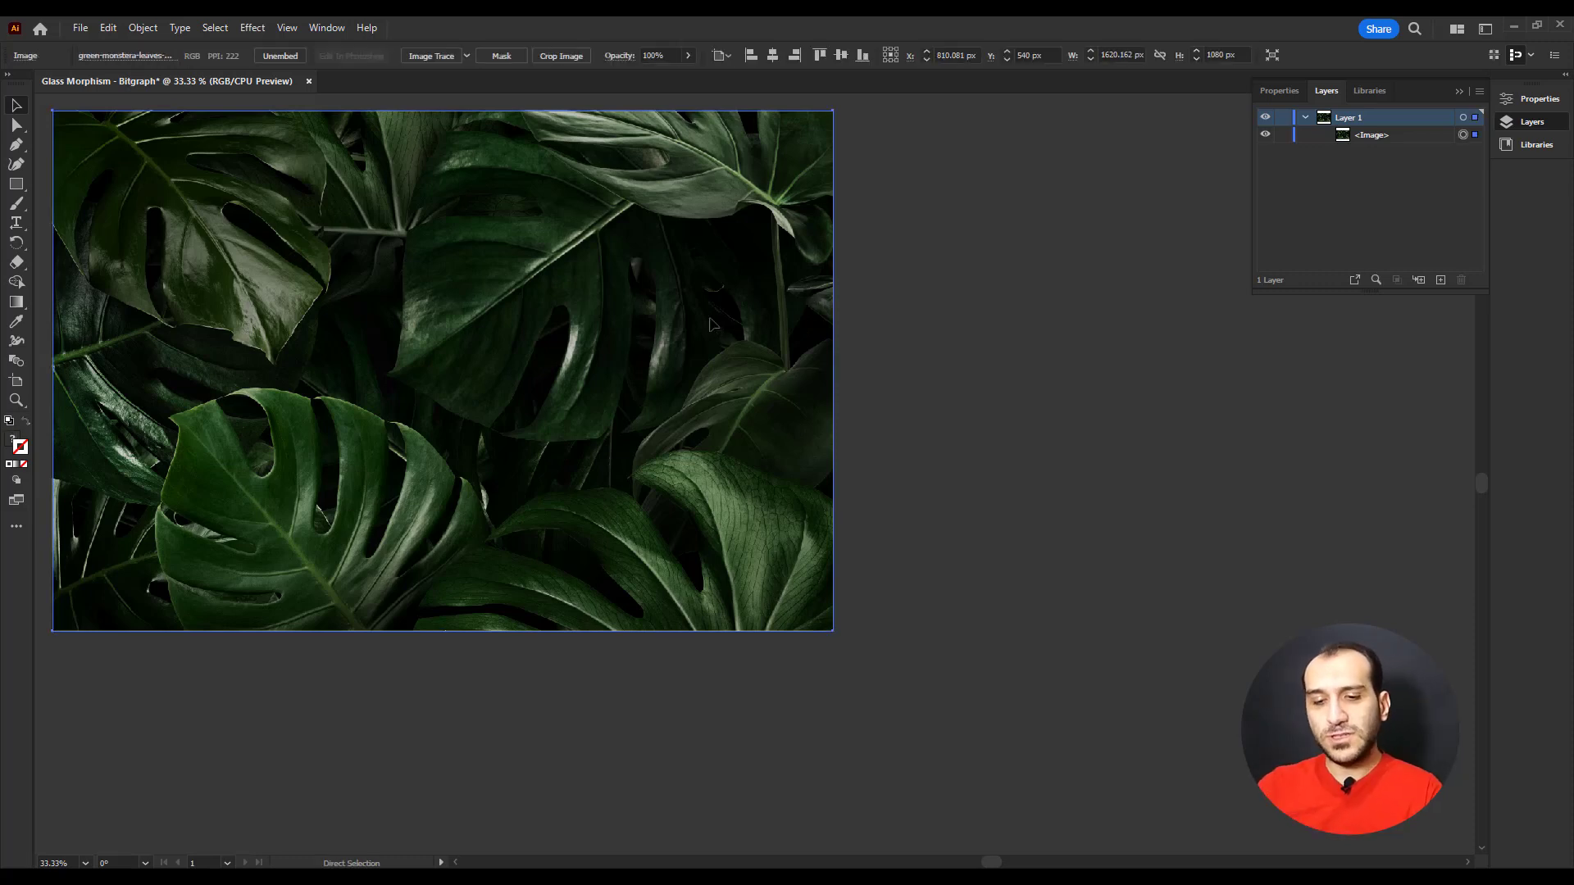
{"action": "key", "text": "v"}
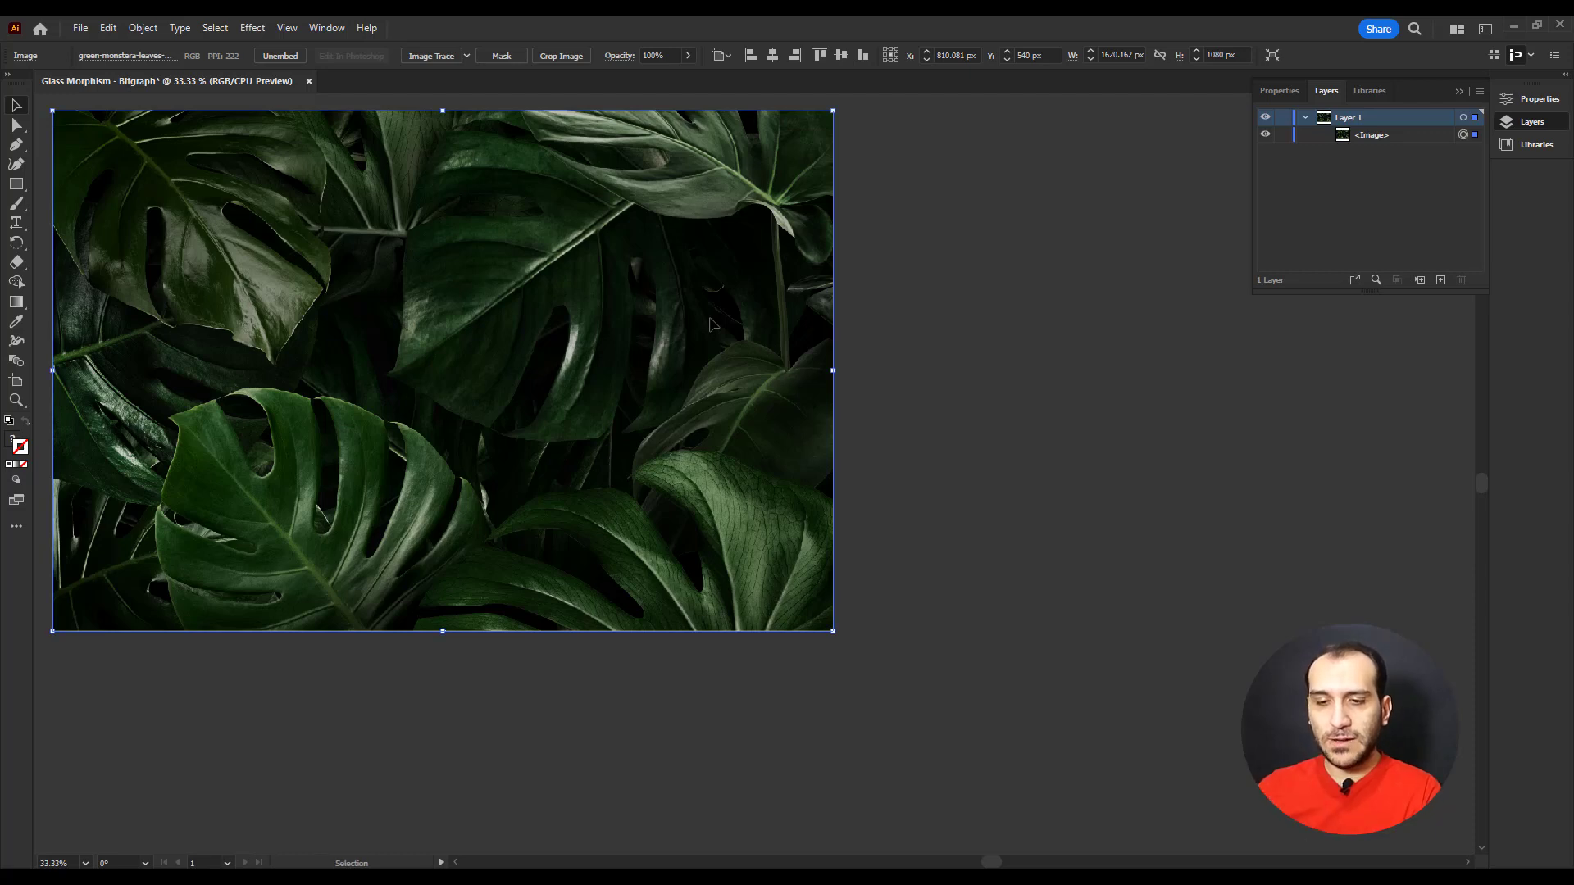
{"action": "key", "text": "ctrl+c"}
{"action": "key", "text": "ctrl+f"}
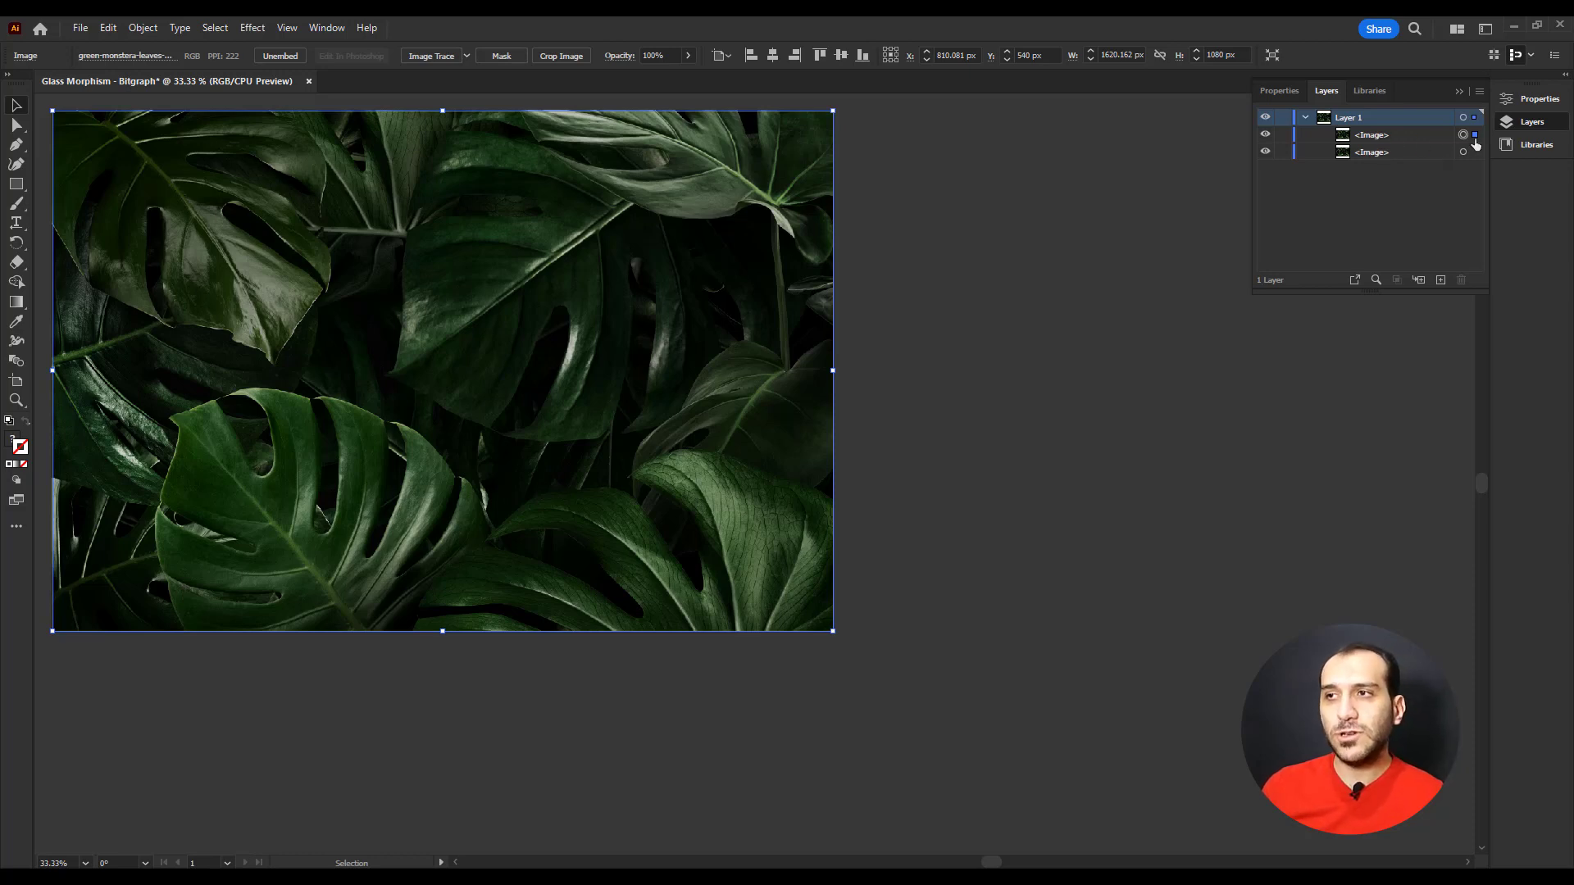
Apply a Gaussian Blur with a 20-pixel radius to the upper leaf image and compare it with the sharp one.
{"action": "left_click", "coordinate": [248, 32]}
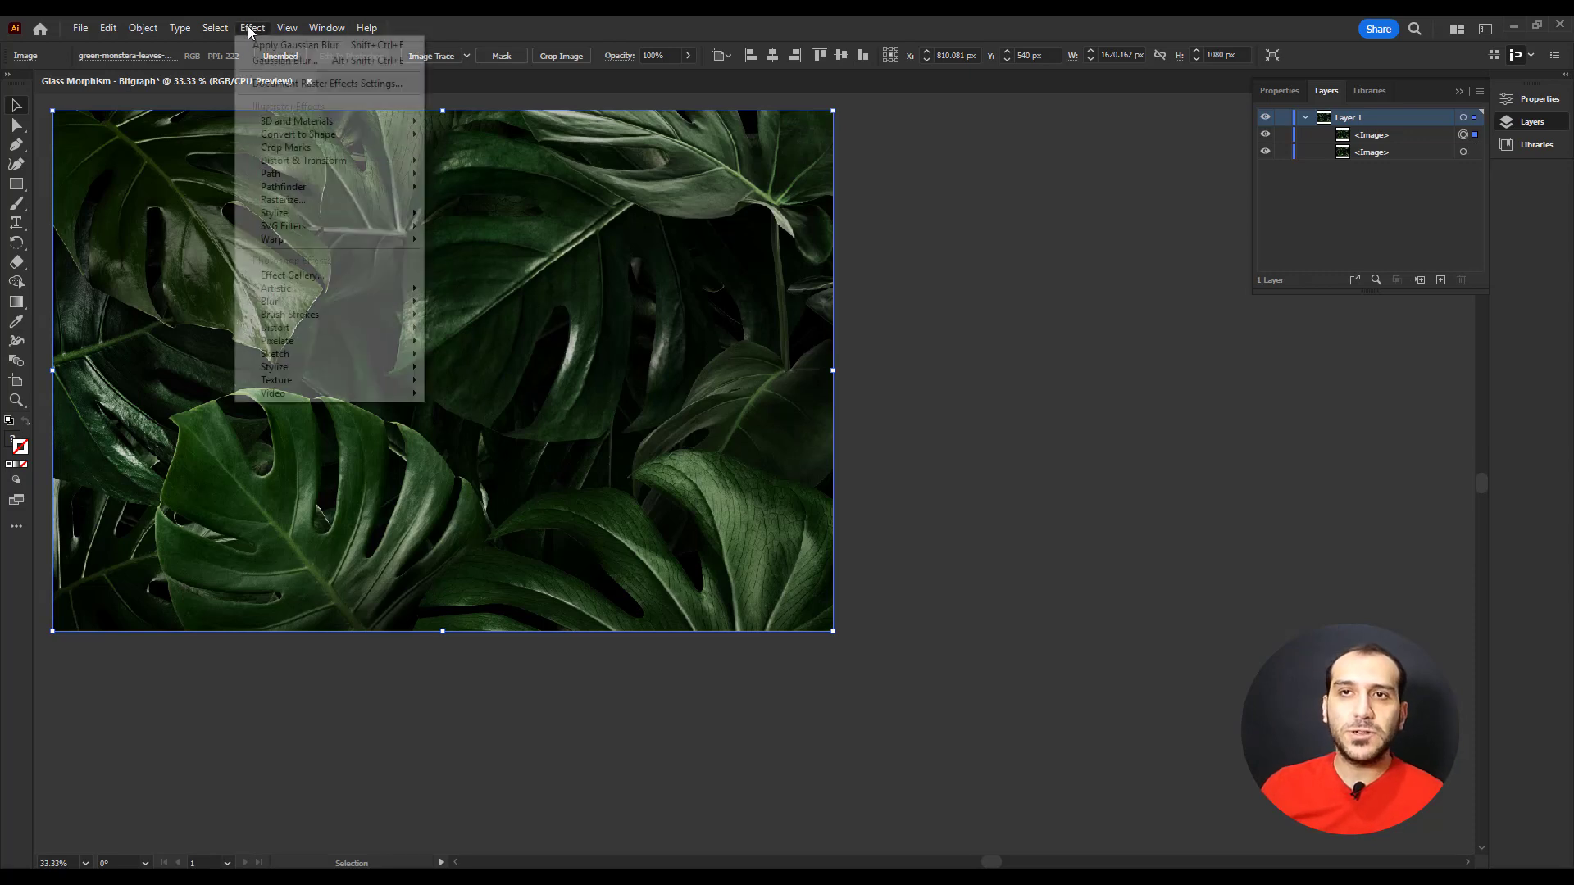
{"action": "mouse_move", "coordinate": [393, 305]}
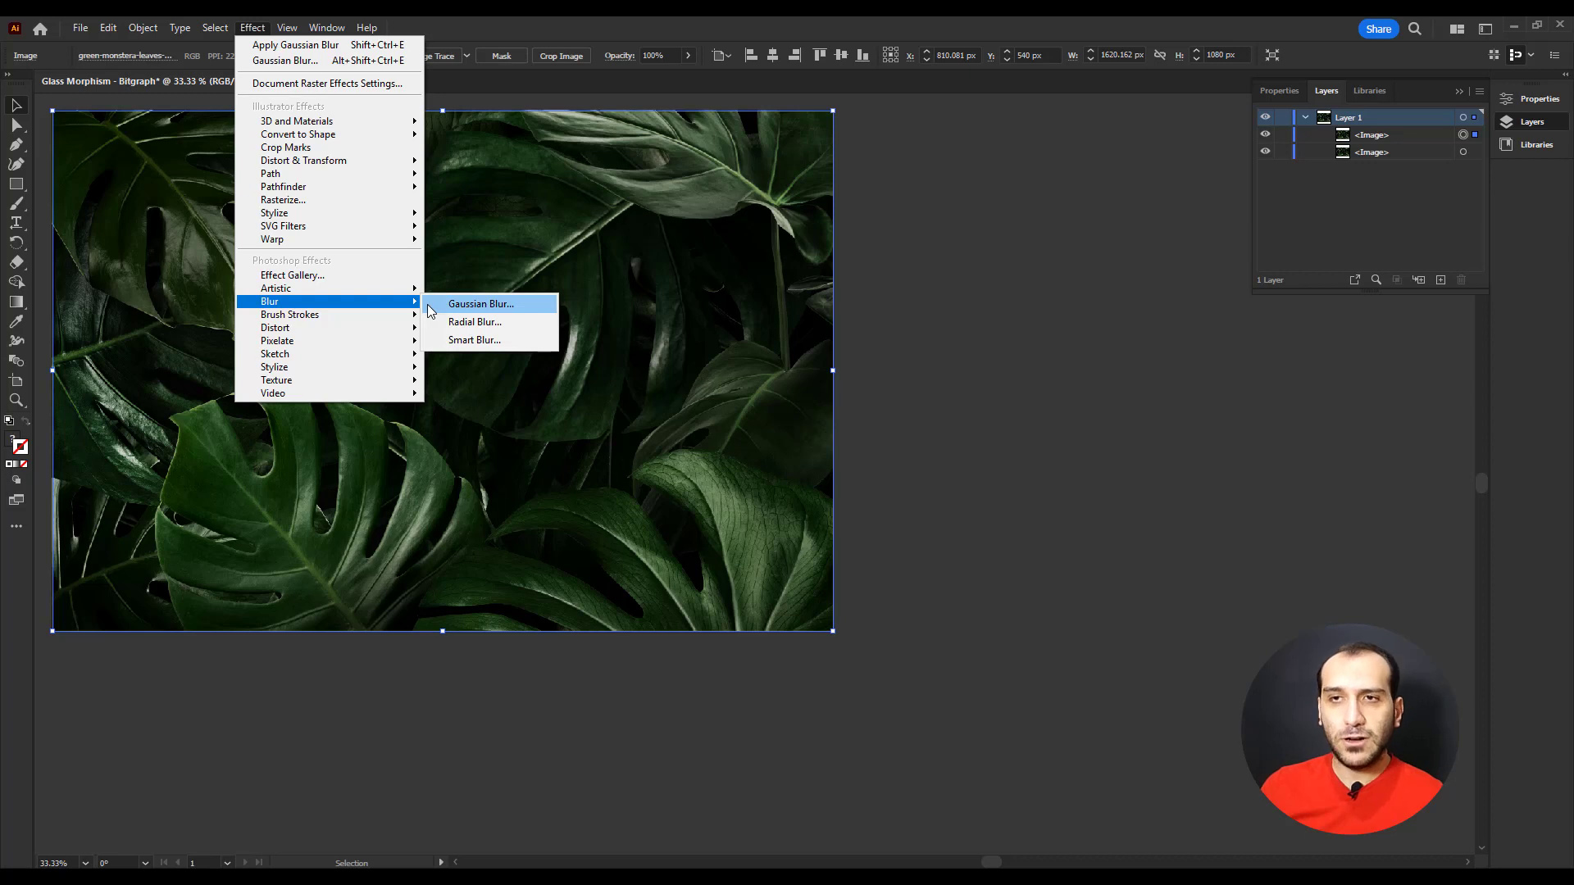
{"action": "left_click", "coordinate": [463, 304]}
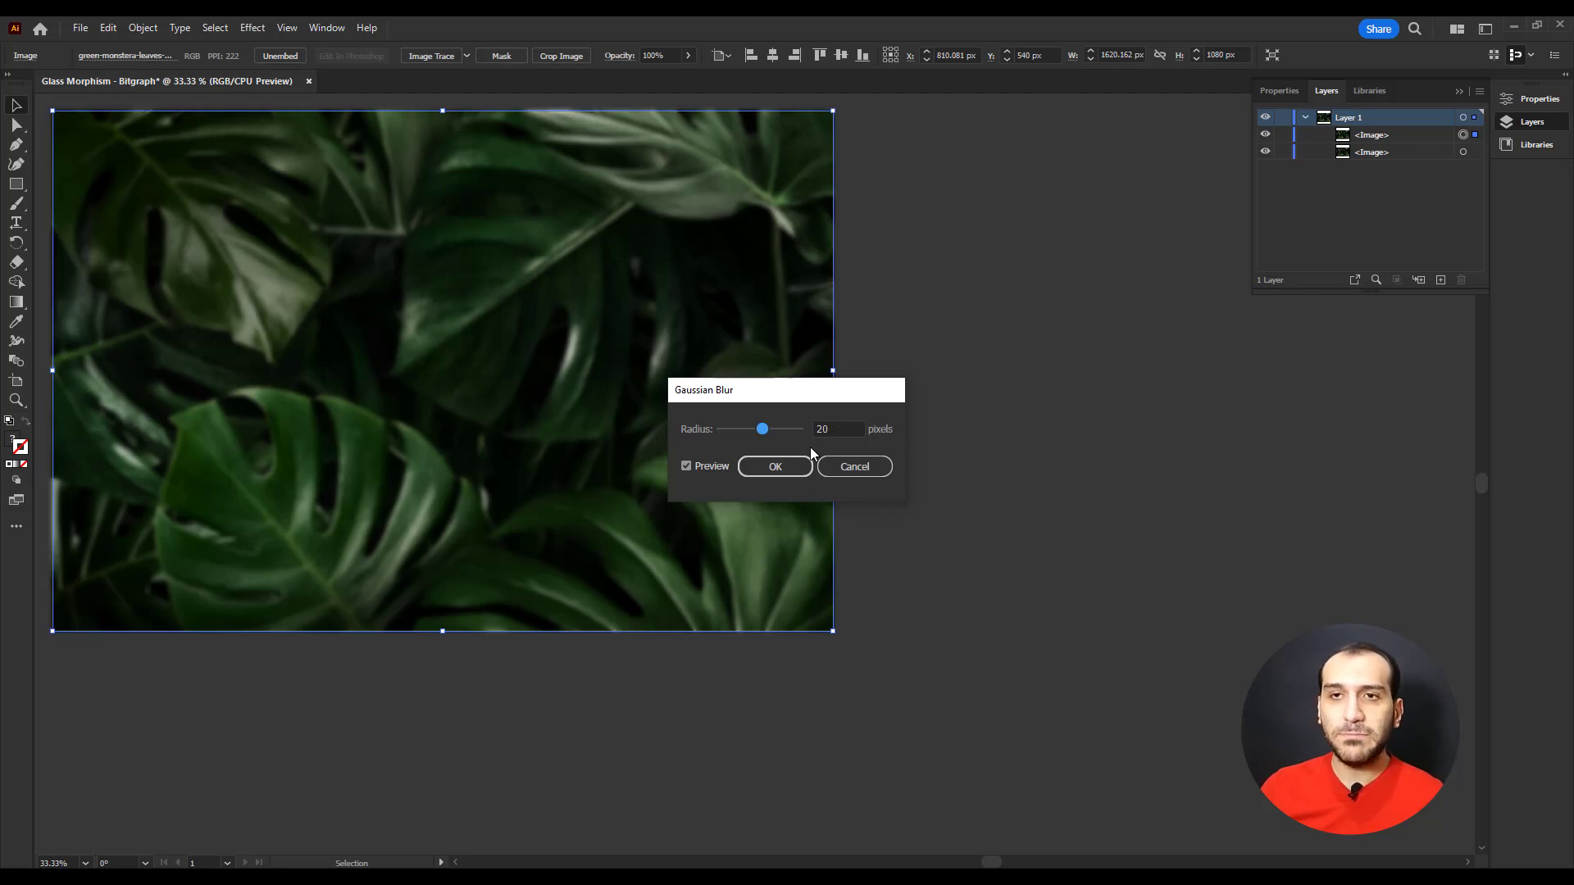
{"action": "left_click", "coordinate": [775, 470]}
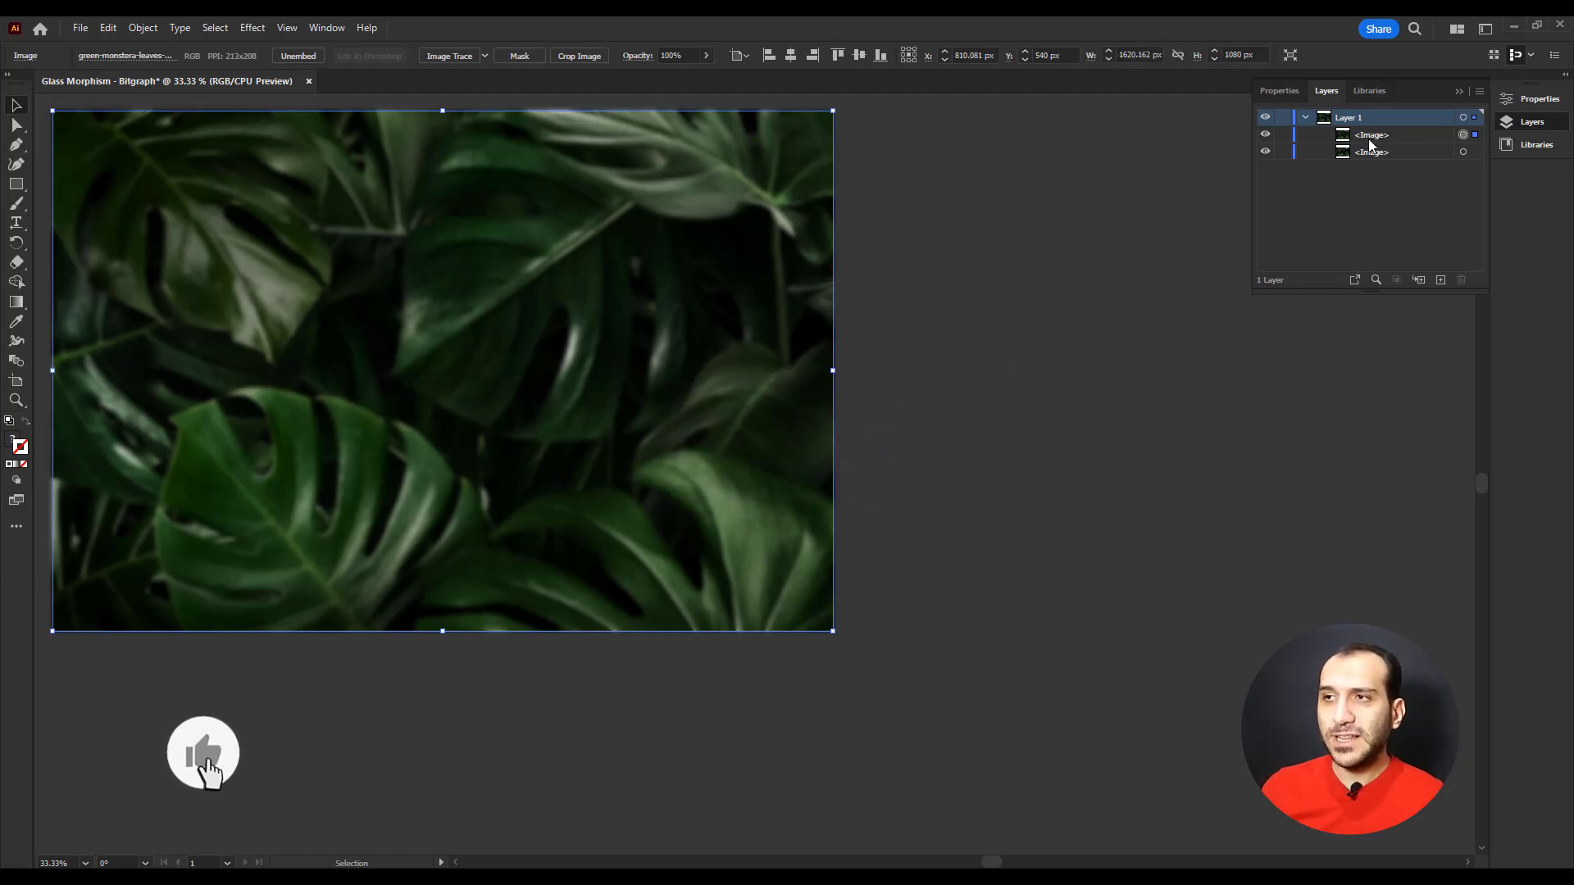
{"action": "left_click", "coordinate": [1266, 136]}
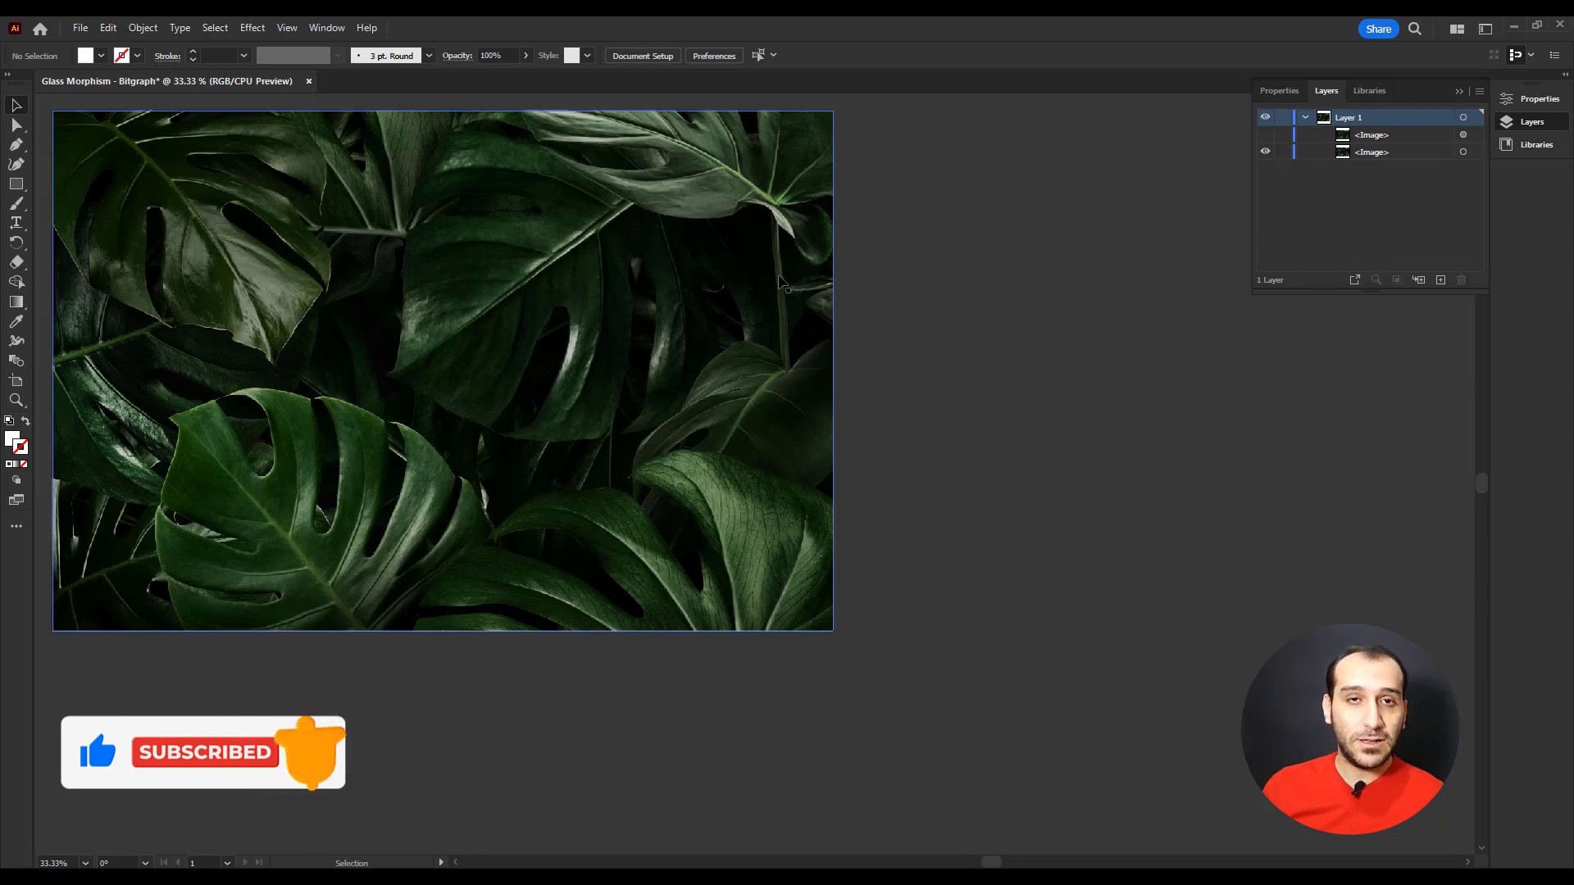
{"action": "left_click", "coordinate": [1266, 135]}
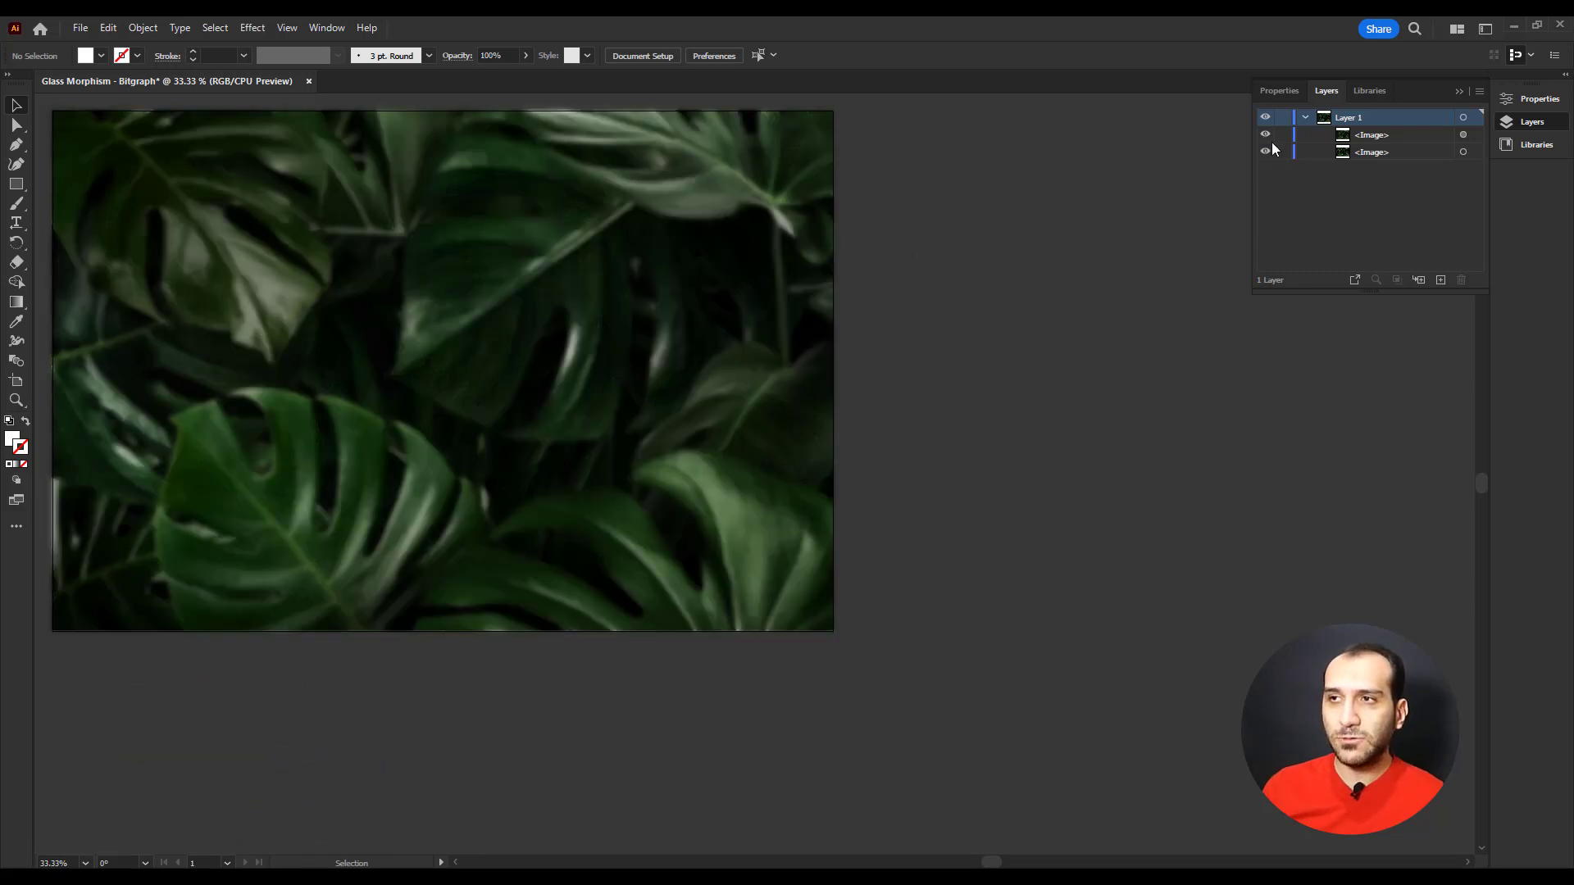
Draw a white rectangle about 1185 × 557 px above the blurred image.
{"action": "left_click", "coordinate": [1365, 139]}
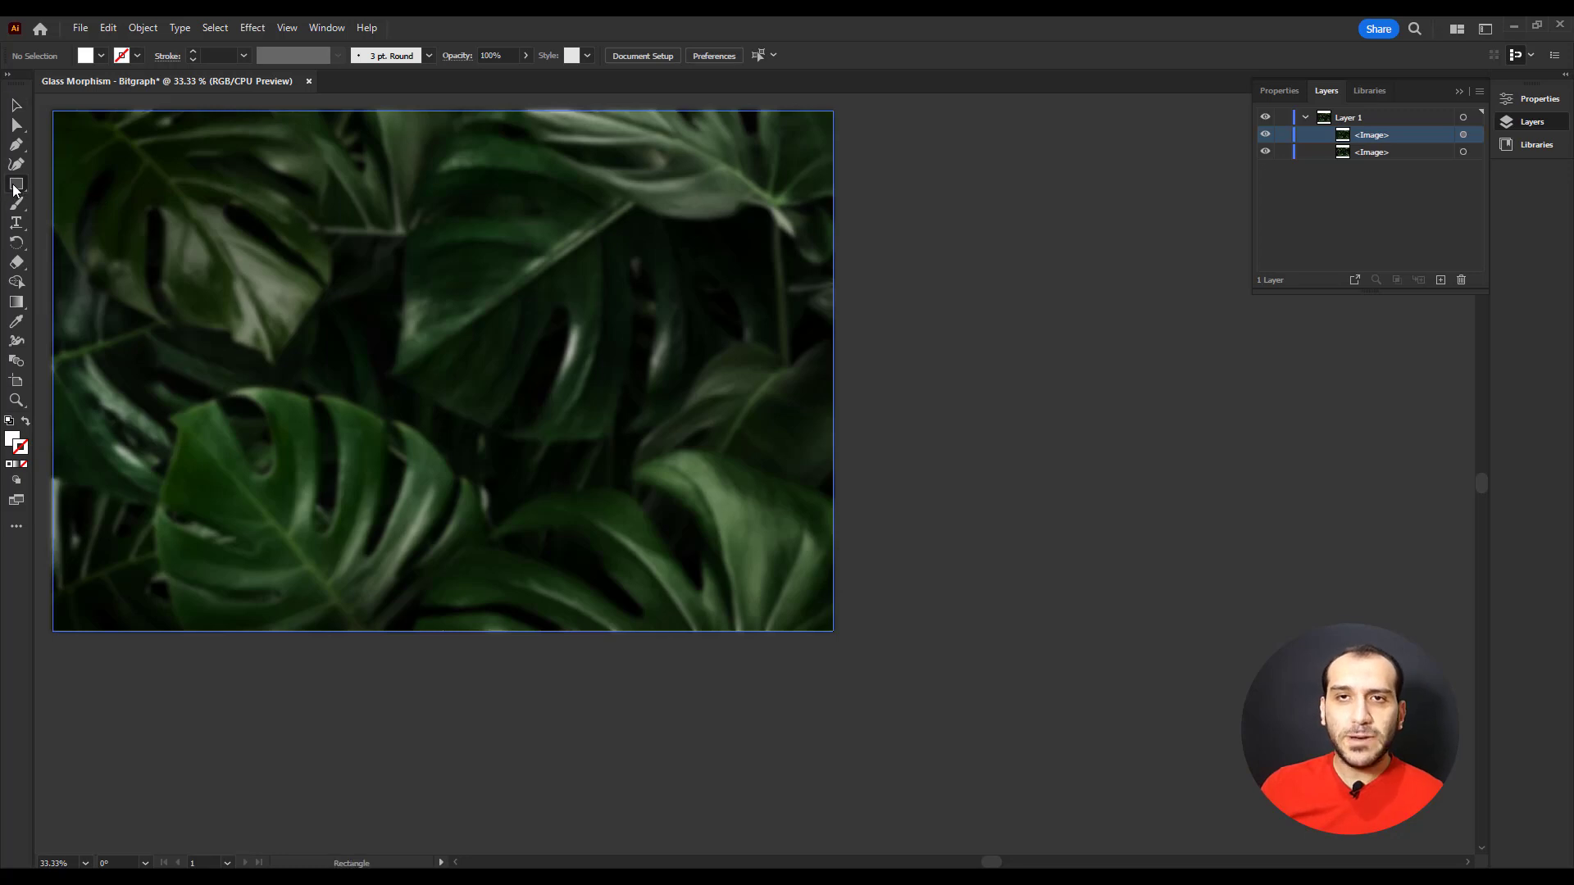
{"action": "left_click", "coordinate": [15, 186]}
{"action": "left_click", "coordinate": [60, 190]}
{"action": "left_click_drag", "start_coordinate": [132, 214], "coordinate": [703, 481]}
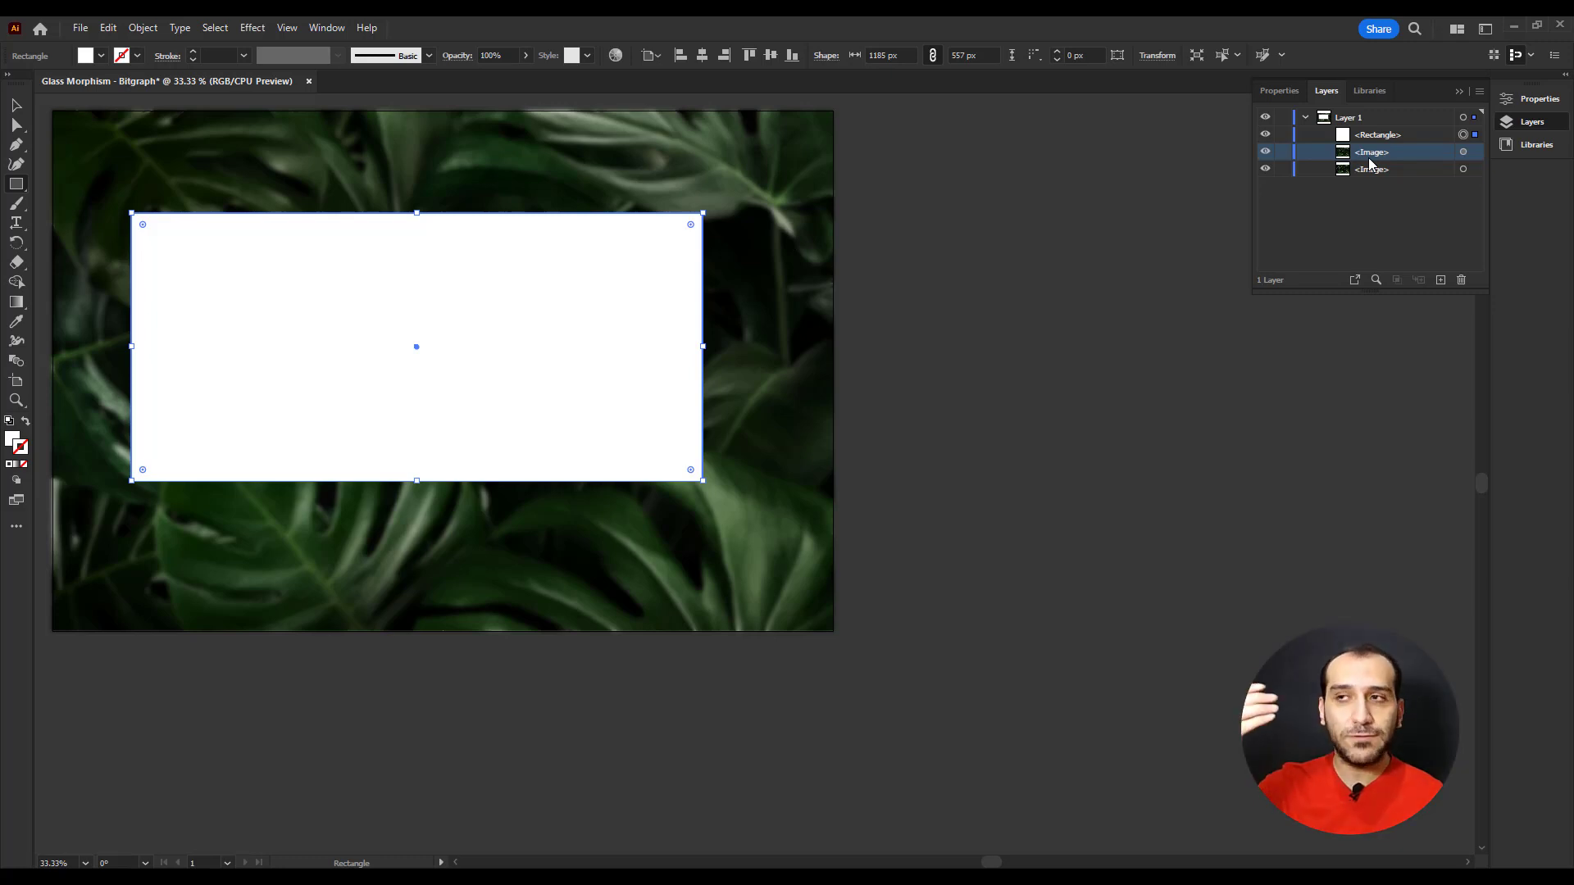
Round all corners of the white rectangle with a 35 px radius.
{"action": "left_click", "coordinate": [1290, 94]}
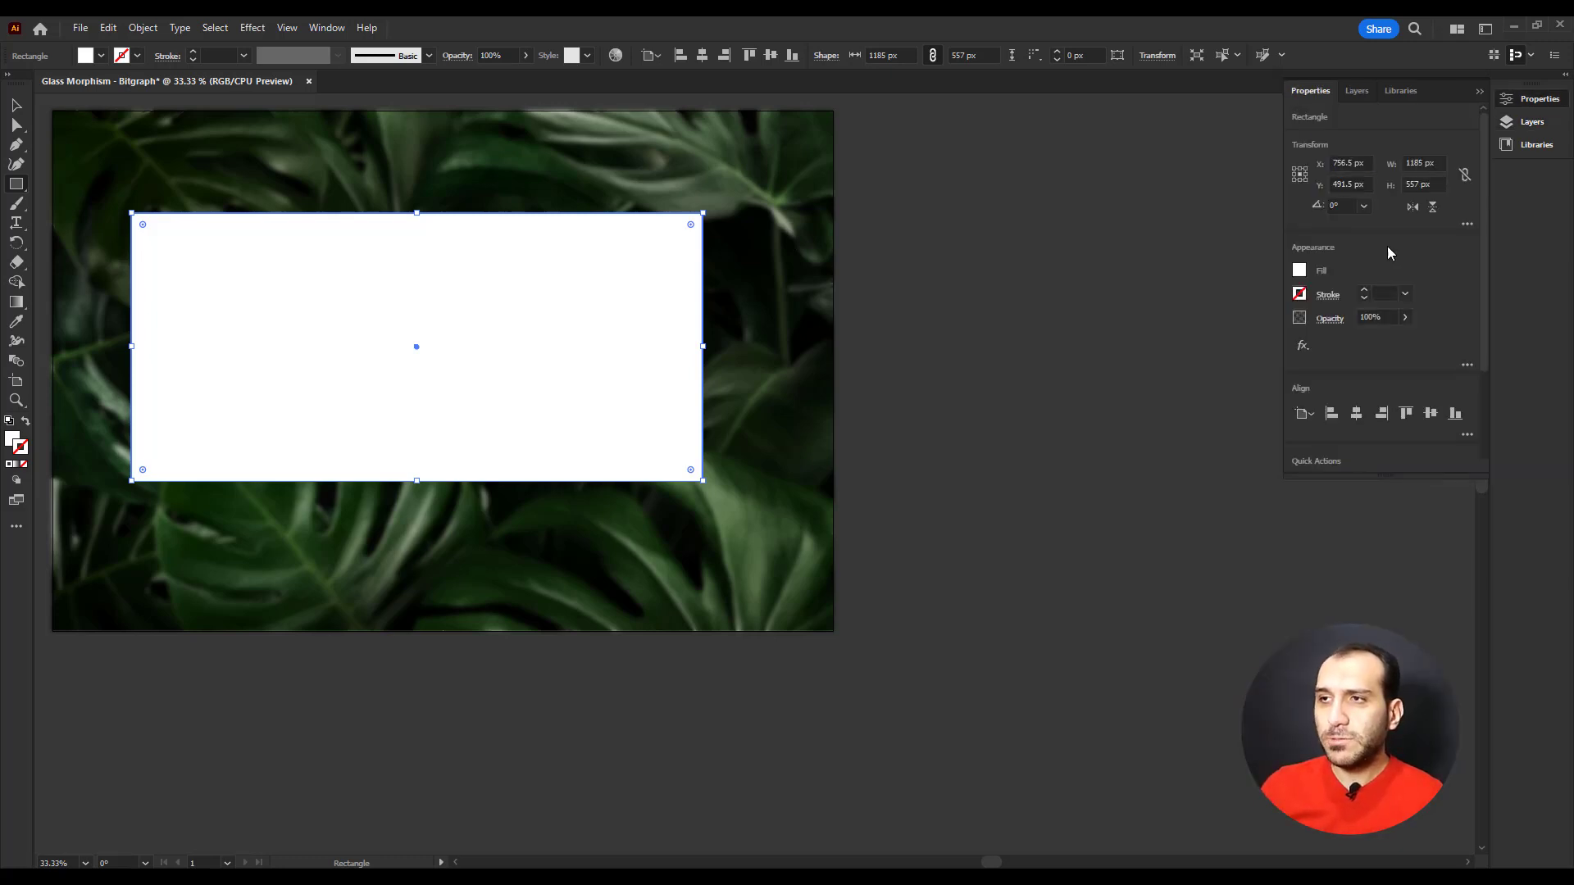
{"action": "left_click", "coordinate": [1467, 223]}
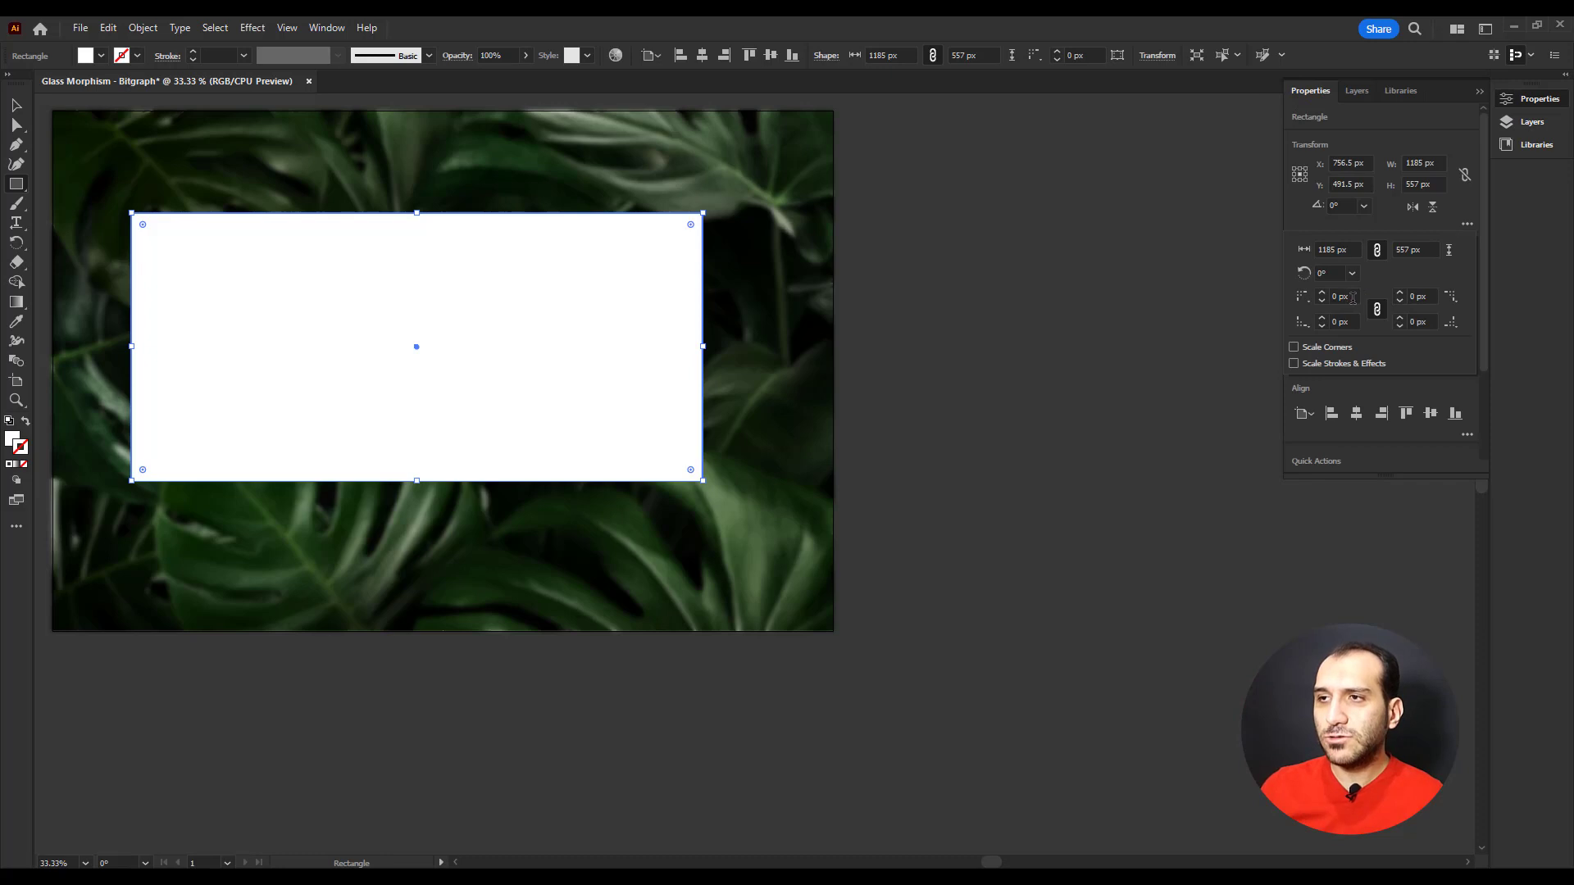
{"action": "left_click", "coordinate": [1352, 298]}
{"action": "type", "text": "3"}
{"action": "key", "text": "Return"}
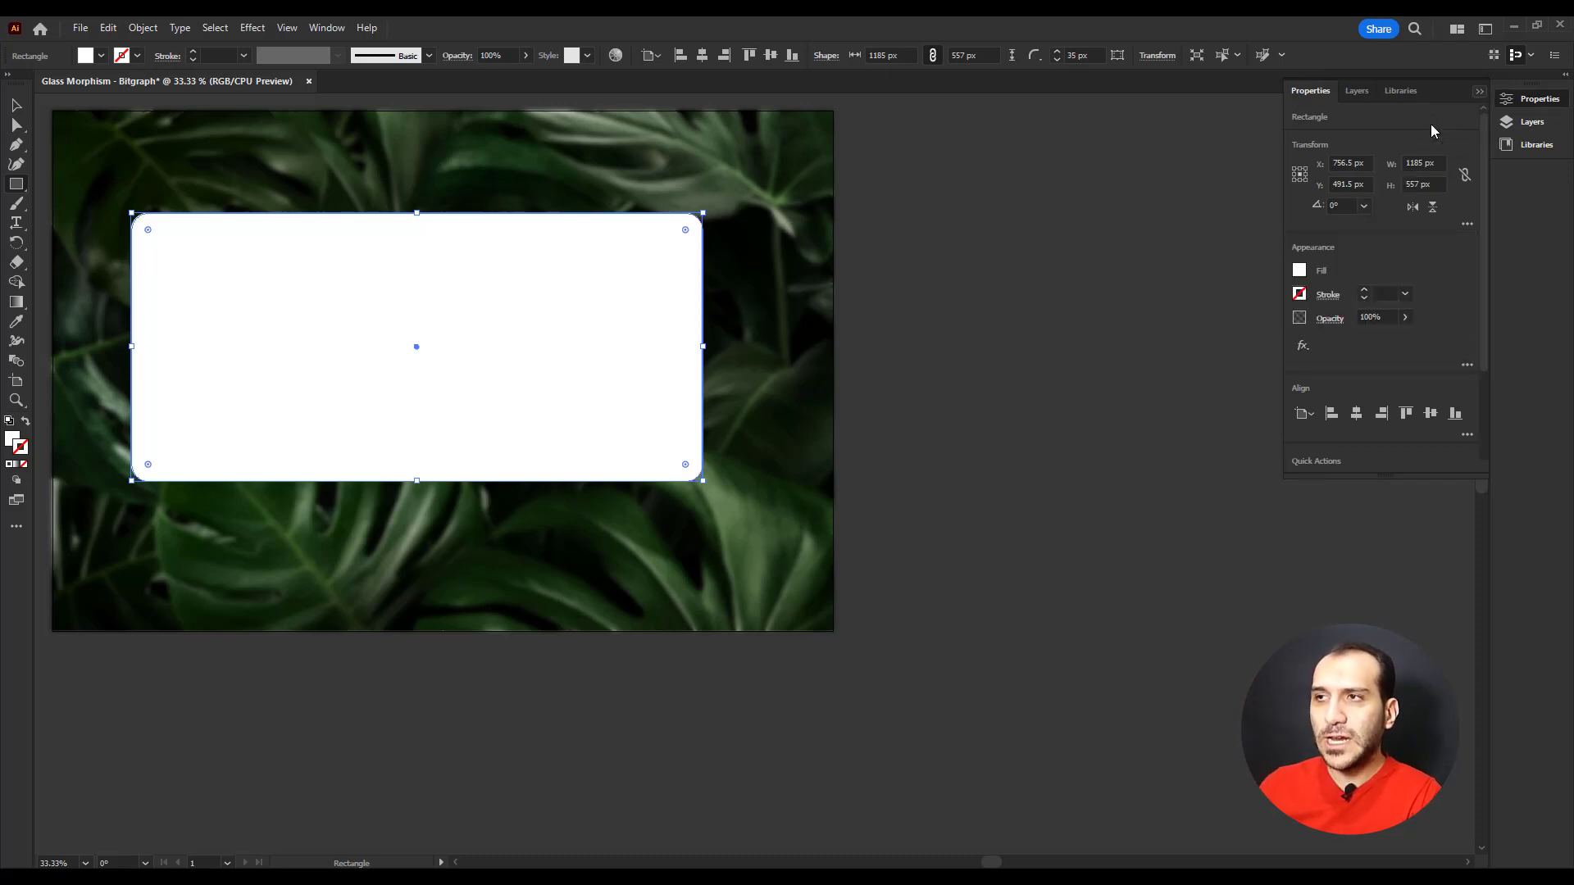
Center the rounded rectangle horizontally and vertically on the artboard.
{"action": "left_click", "coordinate": [1356, 91]}
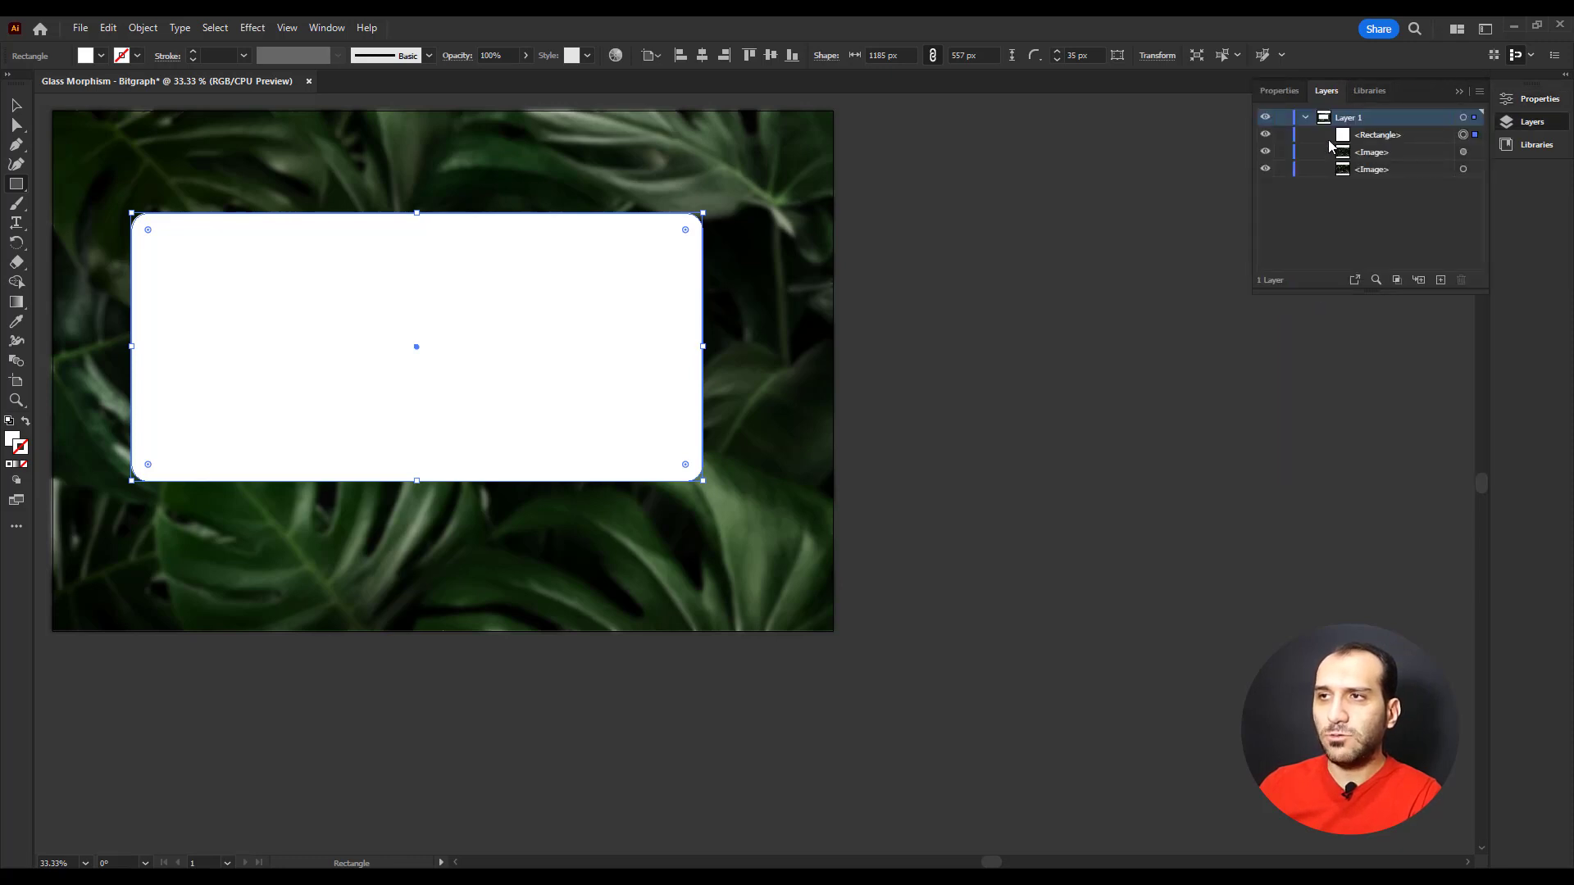
{"action": "left_click", "coordinate": [1341, 133]}
{"action": "left_click", "coordinate": [15, 105]}
{"action": "left_click", "coordinate": [701, 55]}
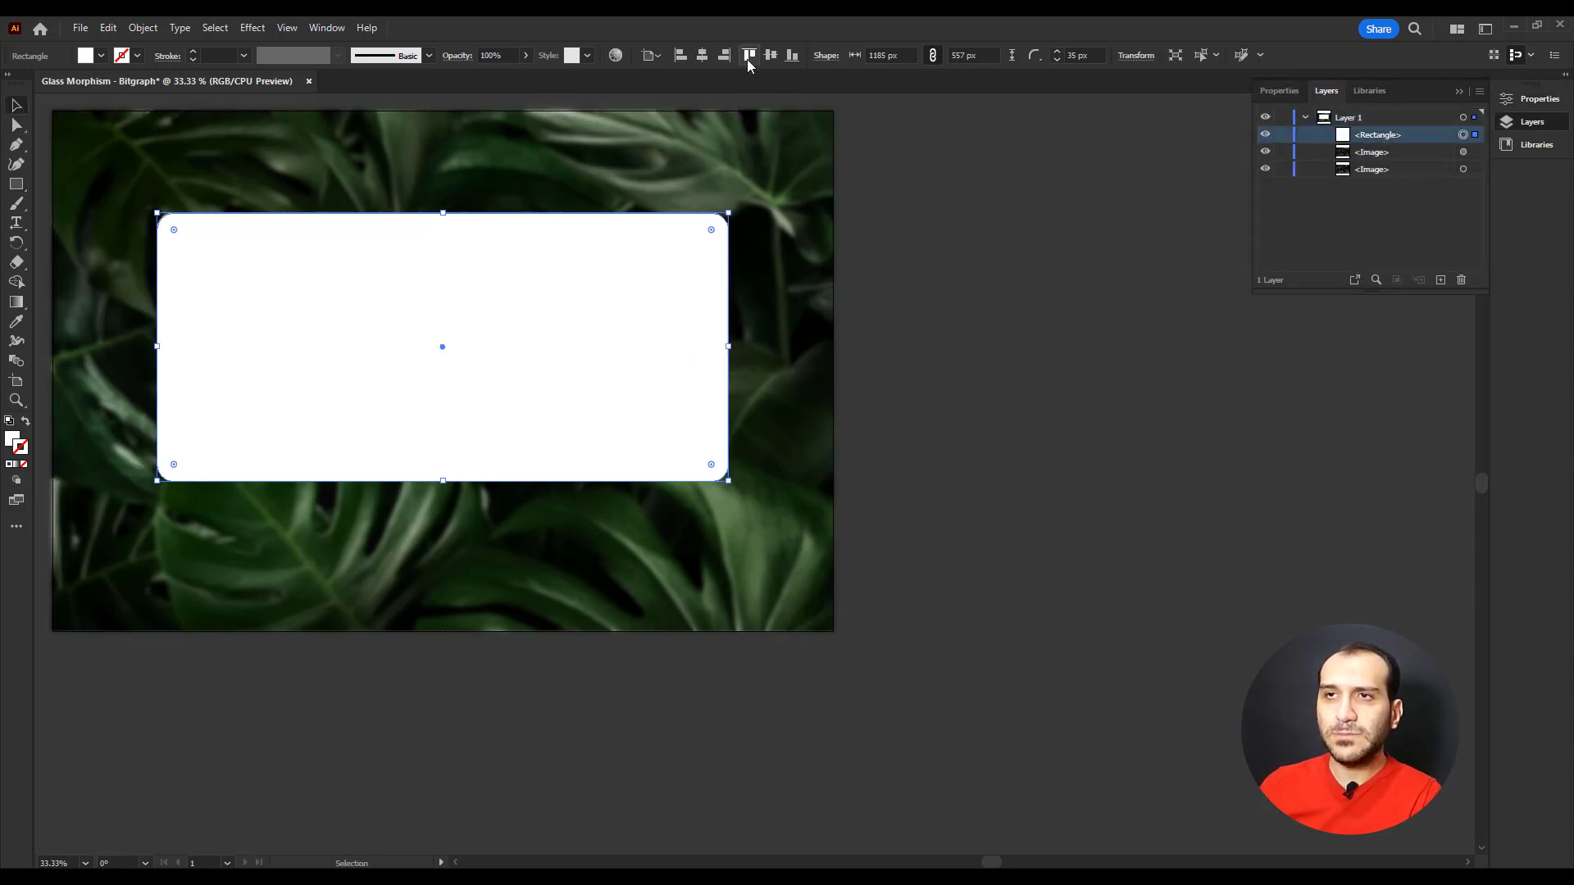
{"action": "left_click", "coordinate": [771, 54]}
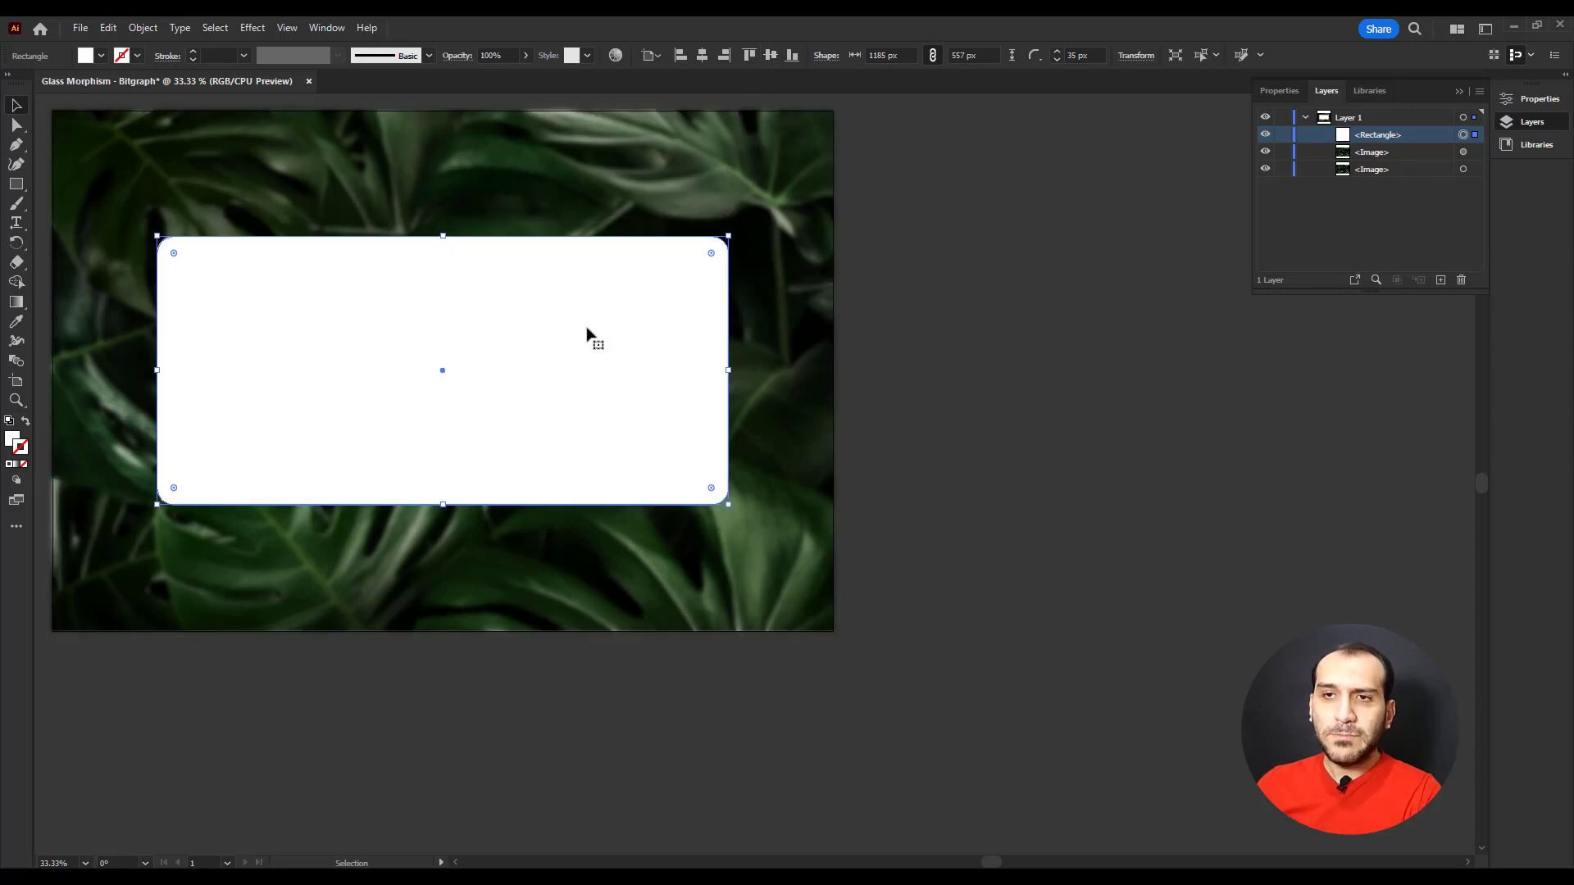
Place two copies of the rounded rectangle side by side below the artboard.
{"action": "scroll", "coordinate": [583, 338], "scroll_direction": "down", "scroll_amount": 3}
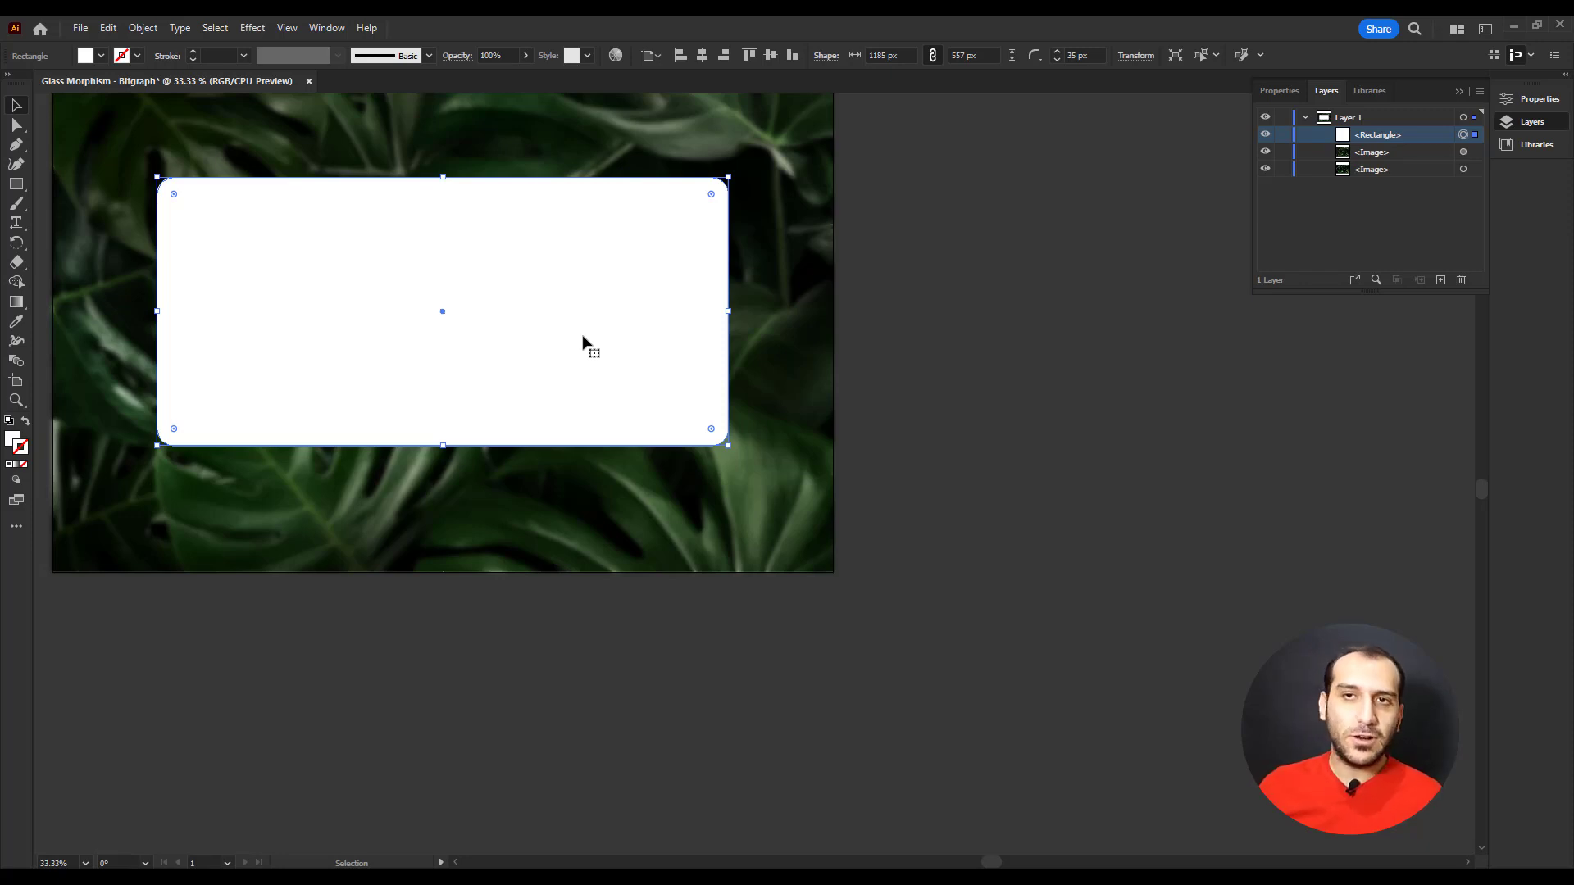
{"action": "left_click_drag", "start_coordinate": [605, 313], "coordinate": [490, 725]}
{"action": "left_click_drag", "start_coordinate": [521, 394], "coordinate": [1005, 799]}
{"action": "left_click_drag", "start_coordinate": [447, 751], "coordinate": [317, 744]}
{"action": "left_click_drag", "start_coordinate": [771, 724], "coordinate": [628, 727]}
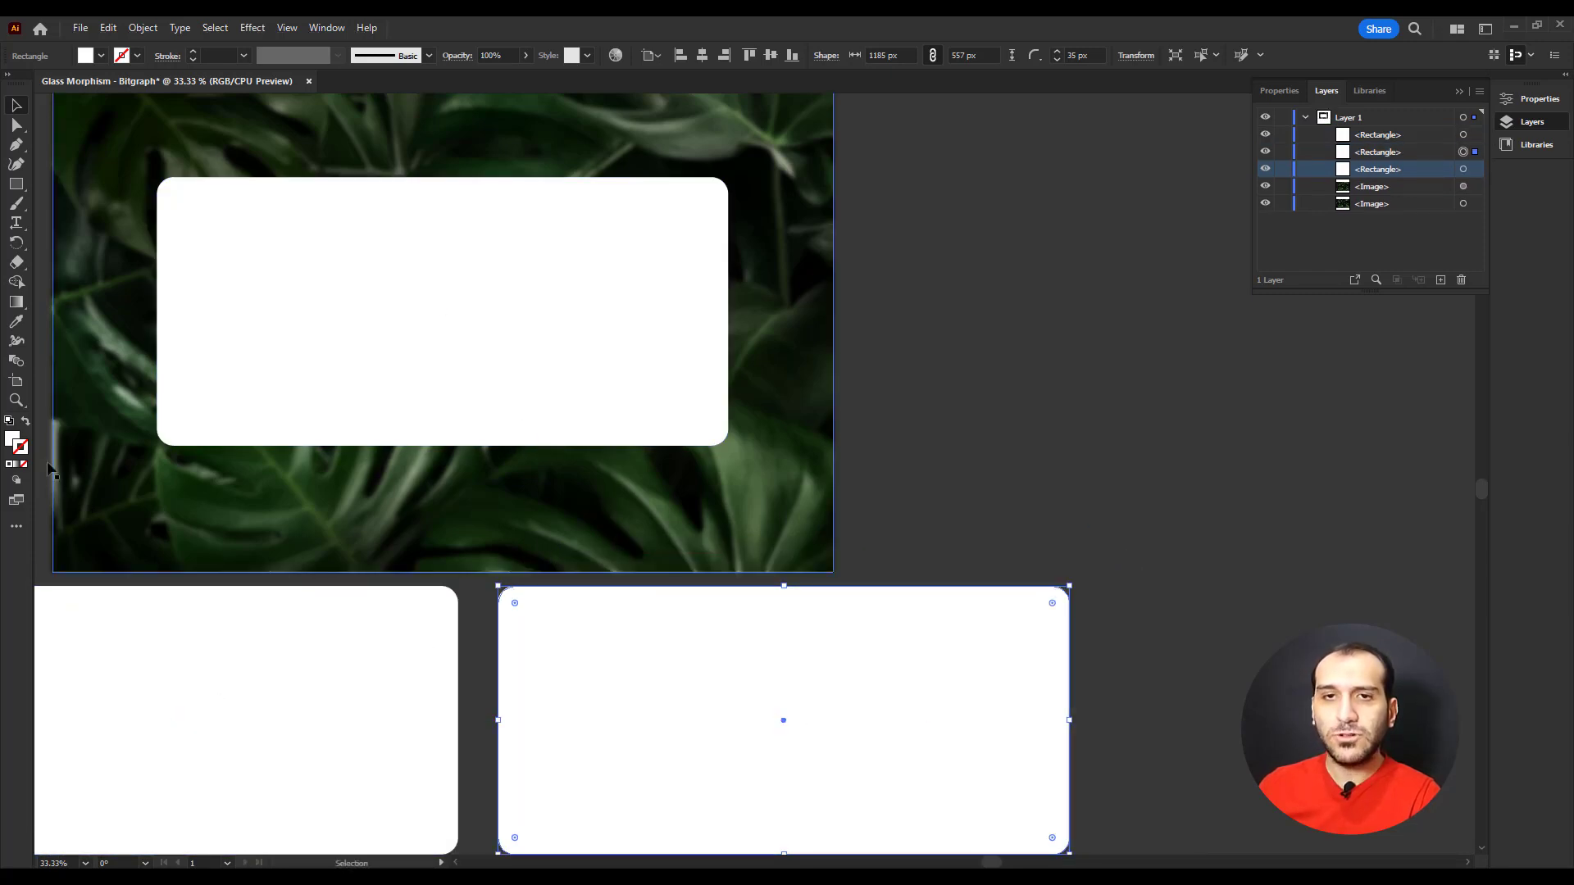
Fill the right-hand rectangle copy below the artboard with black (000000).
{"action": "left_click", "coordinate": [11, 438]}
{"action": "double_click", "coordinate": [12, 438]}
{"action": "left_click_drag", "start_coordinate": [598, 495], "coordinate": [542, 569]}
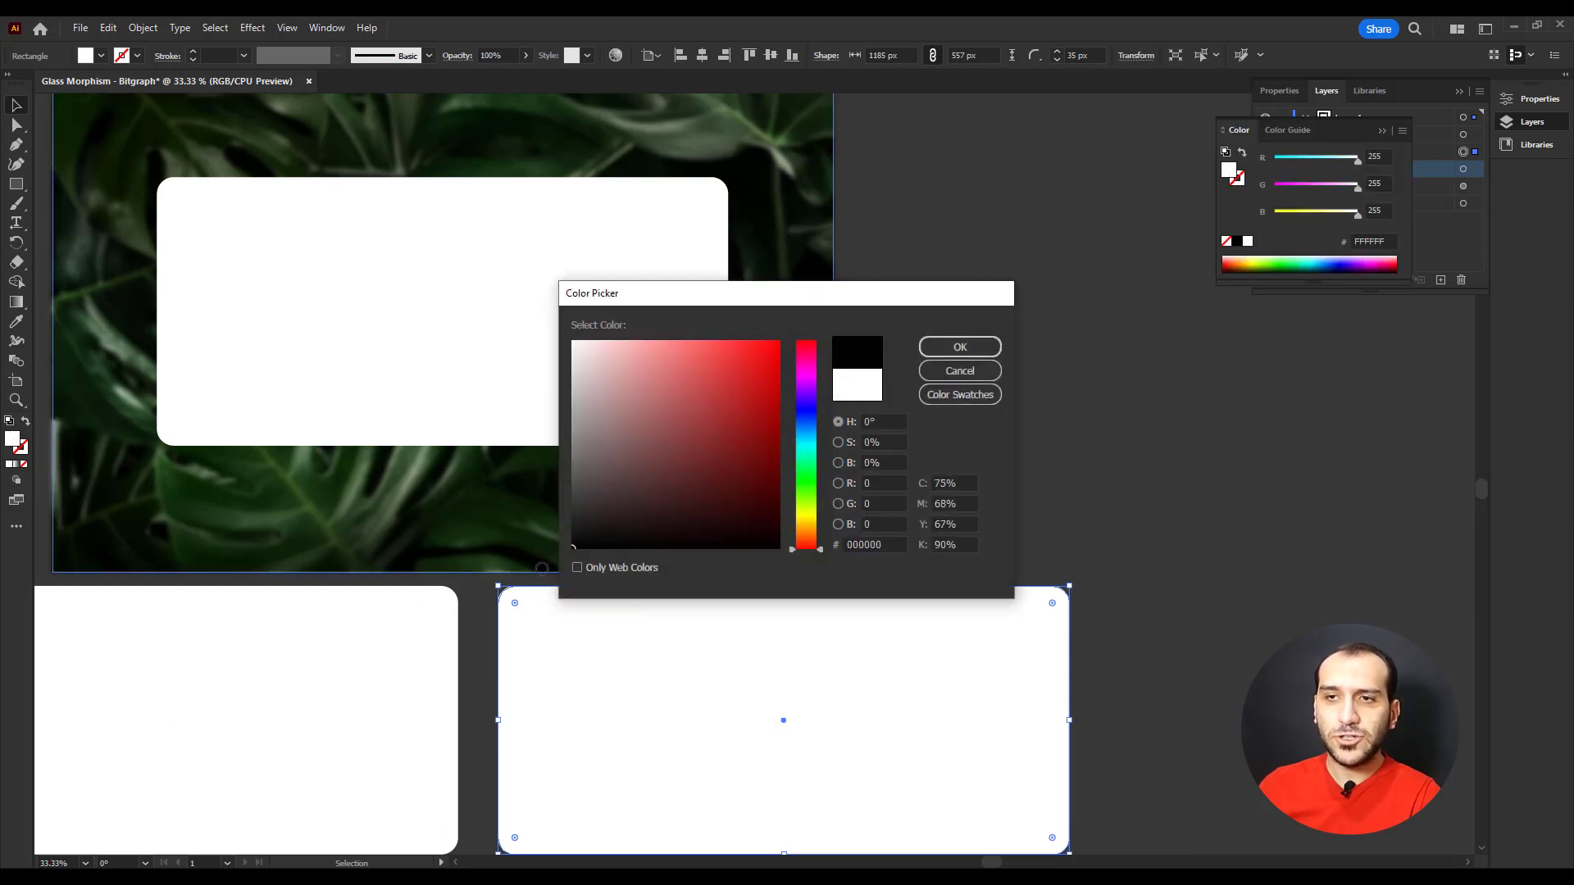
{"action": "left_click", "coordinate": [957, 355]}
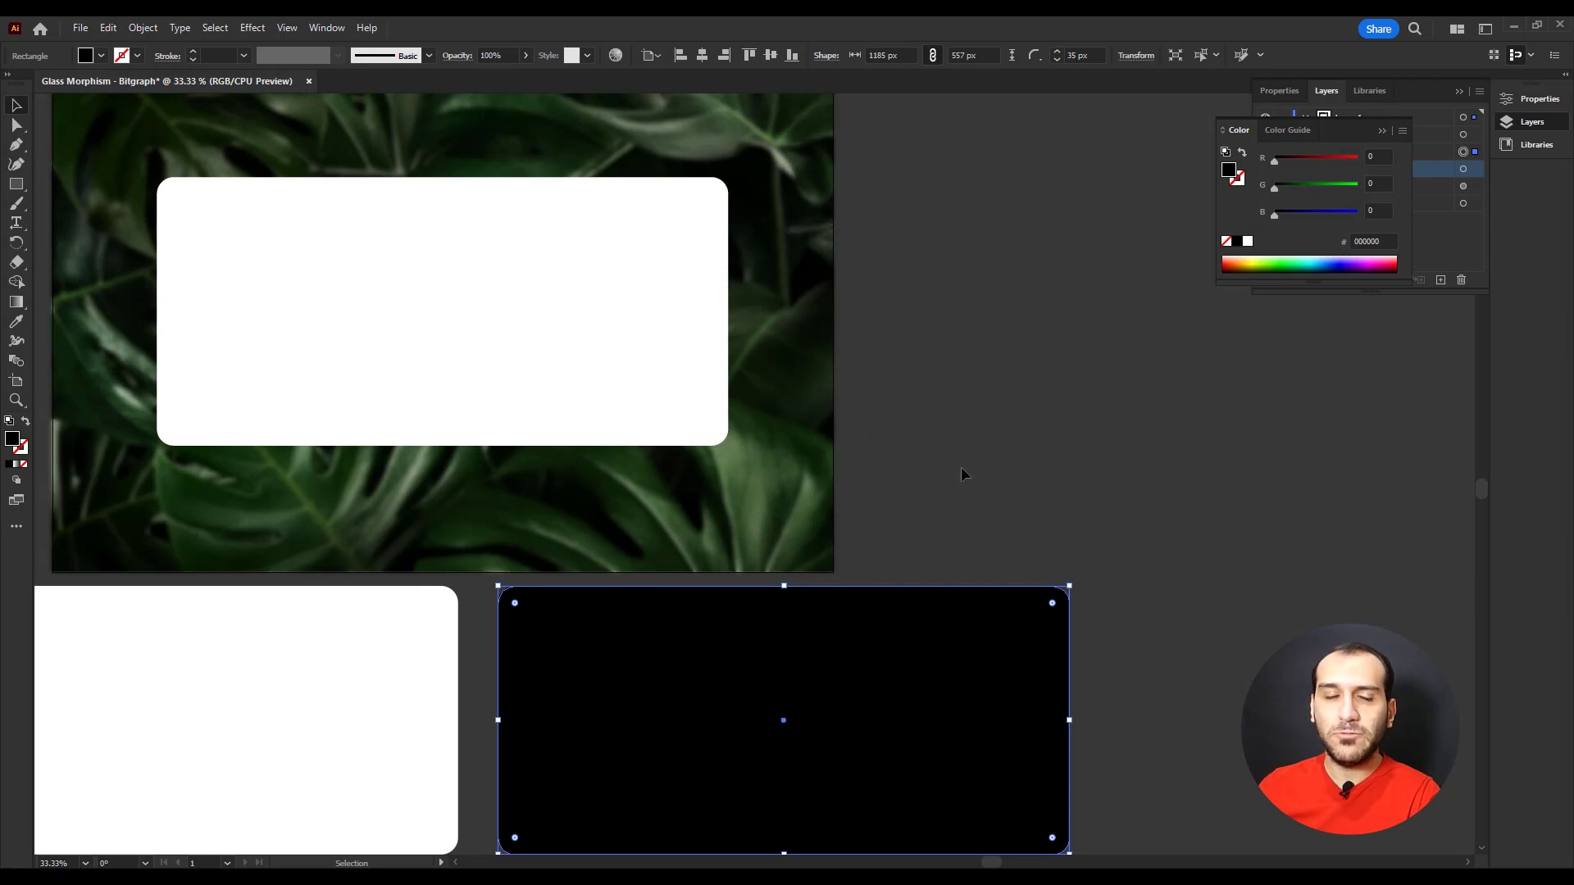
{"action": "left_click", "coordinate": [1033, 472]}
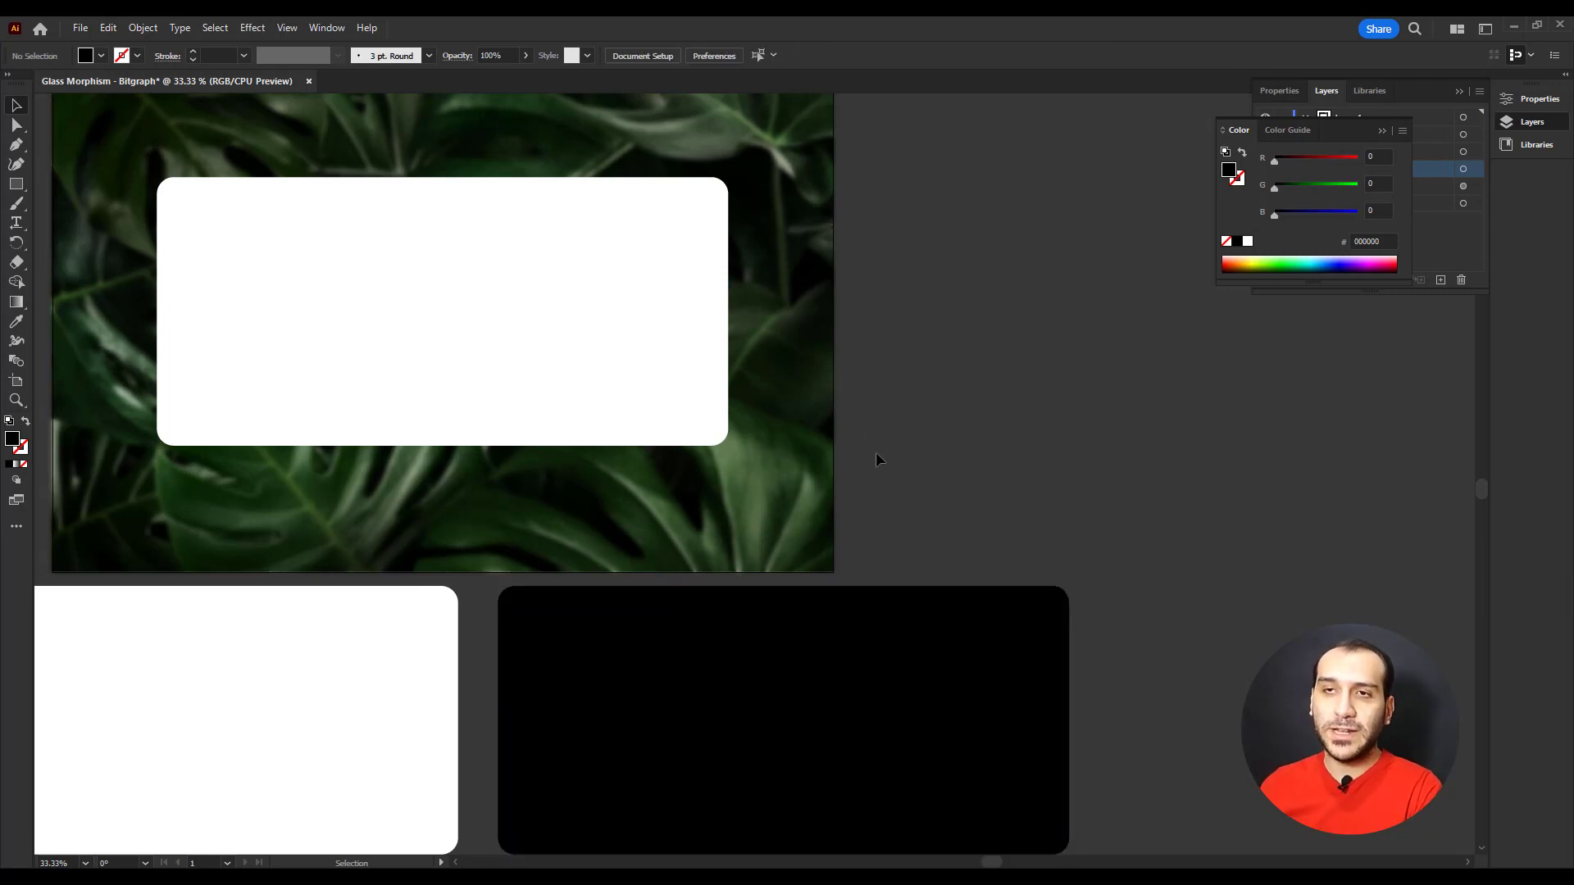
Move the black rectangle to the top of the stacking order in Layer 1.
{"action": "scroll", "coordinate": [876, 450], "scroll_direction": "up", "scroll_amount": 3}
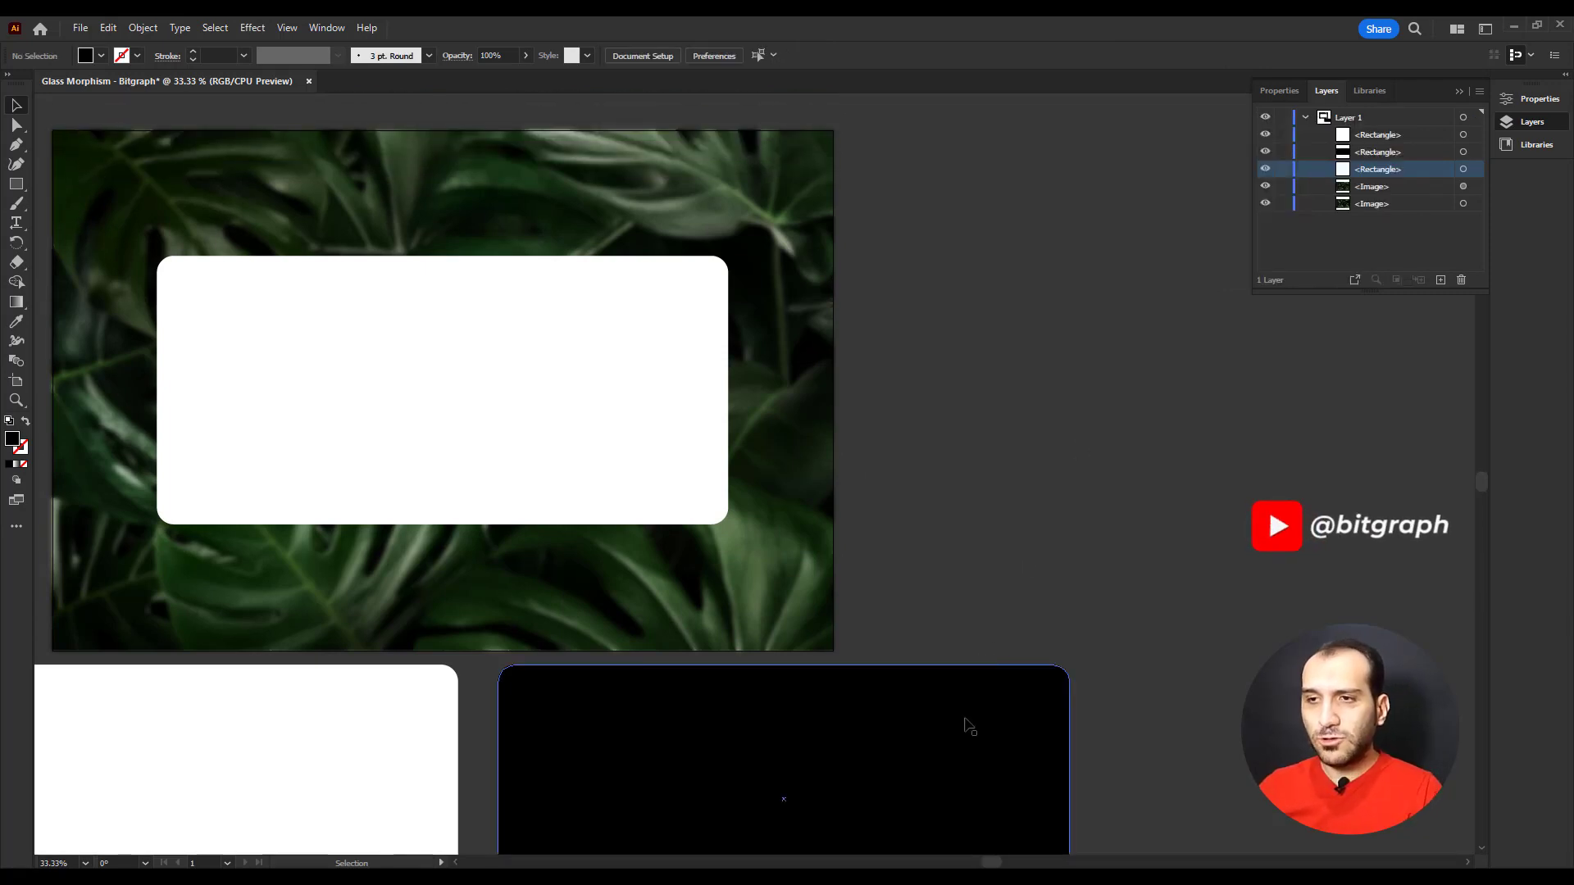
{"action": "left_click", "coordinate": [964, 726]}
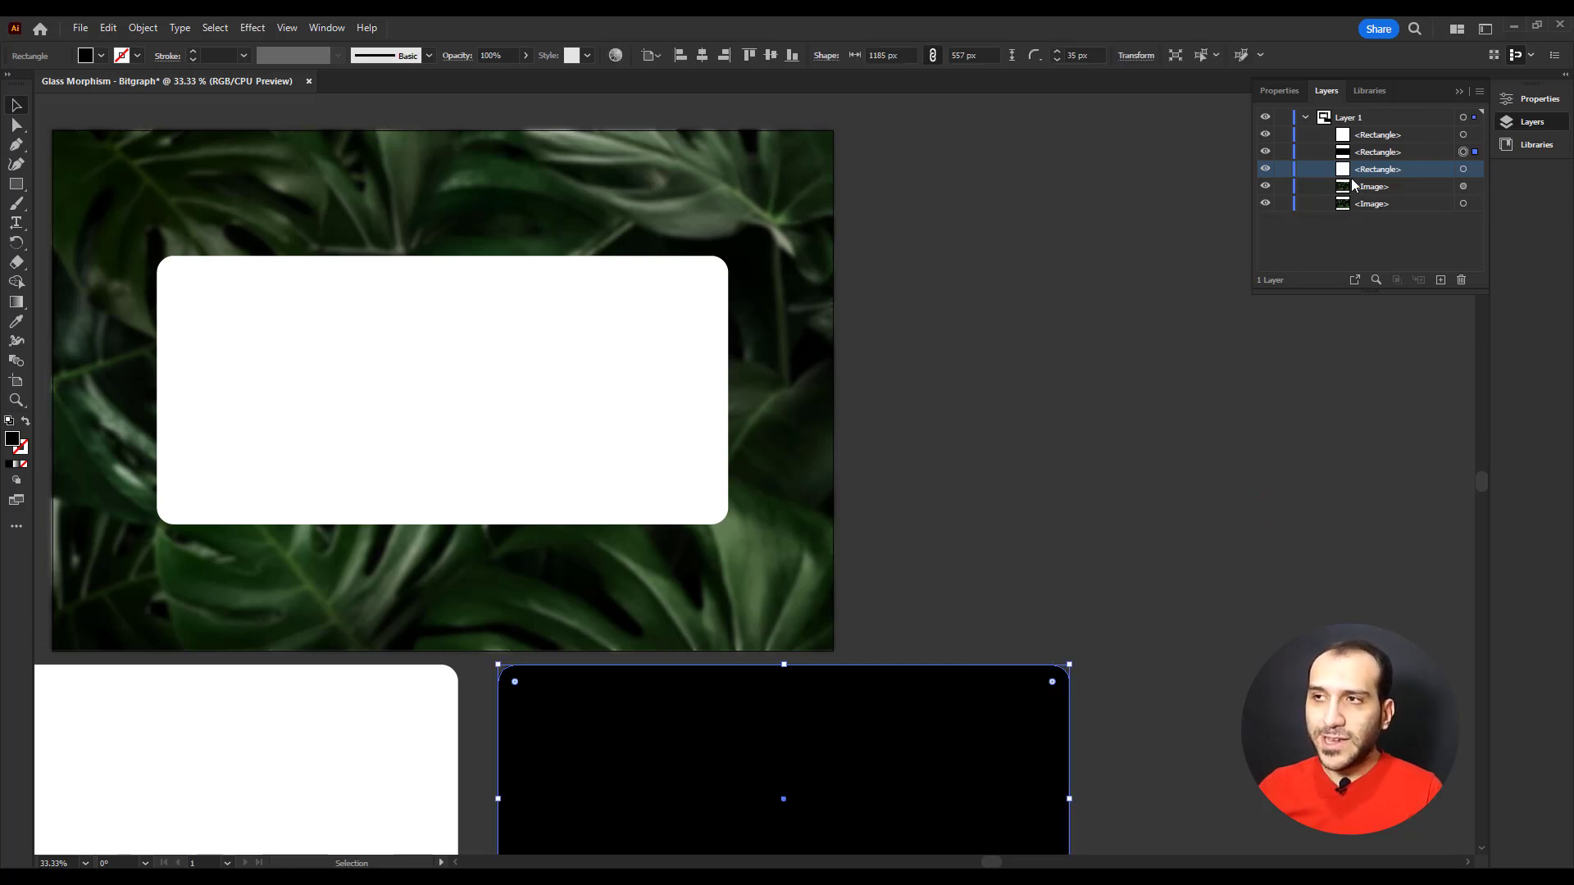
{"action": "left_click_drag", "start_coordinate": [1412, 156], "coordinate": [1389, 130]}
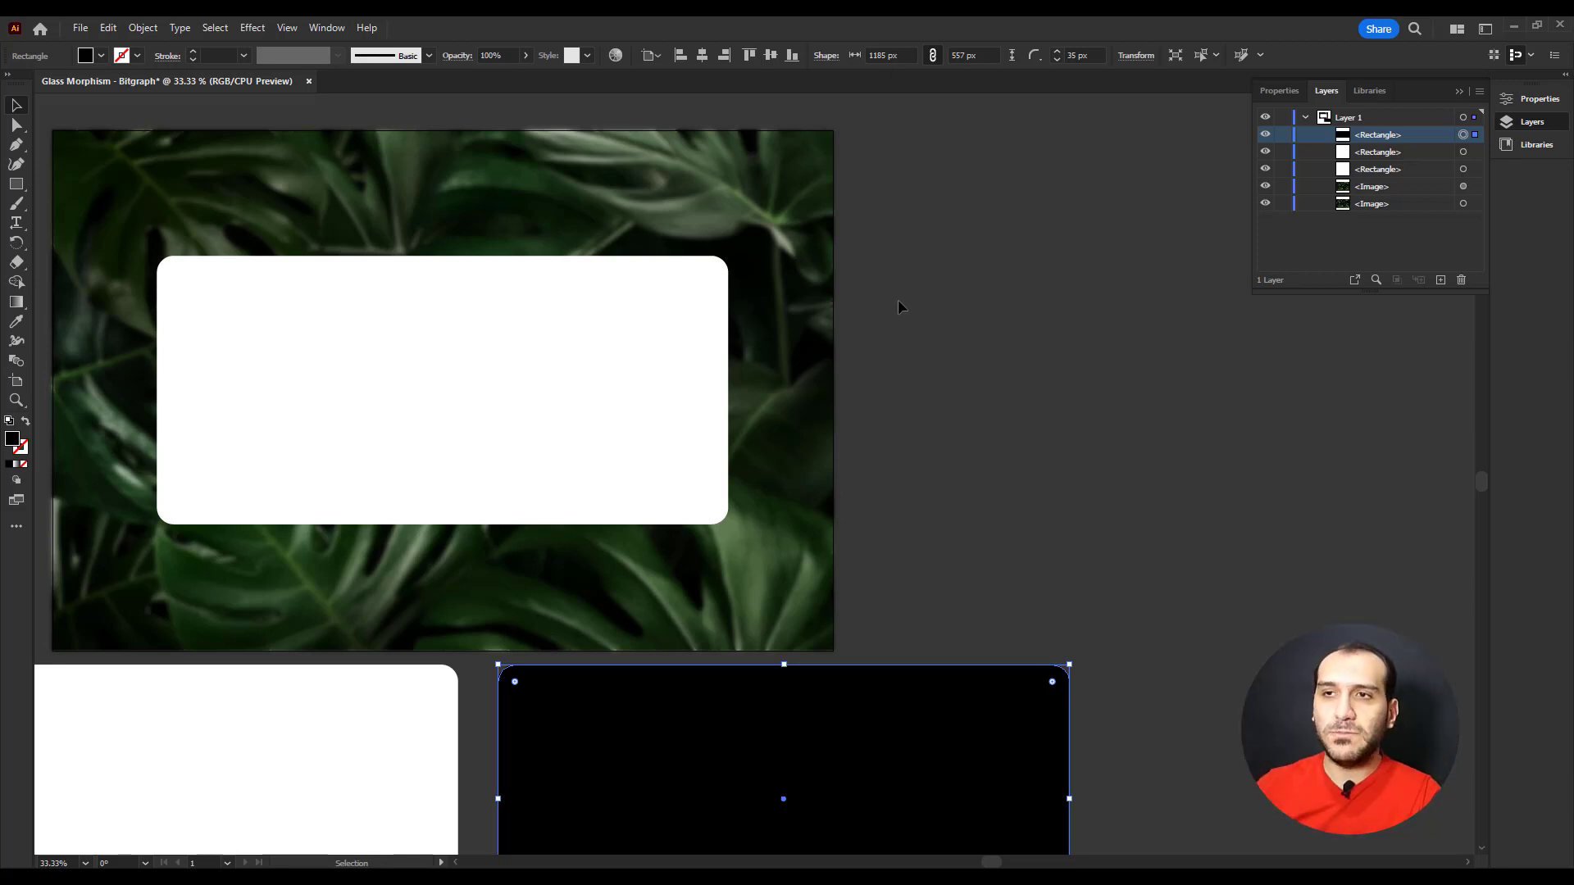
Make a clipping mask from the blurred image and the white rectangle on the artboard.
{"action": "left_click", "coordinate": [775, 221]}
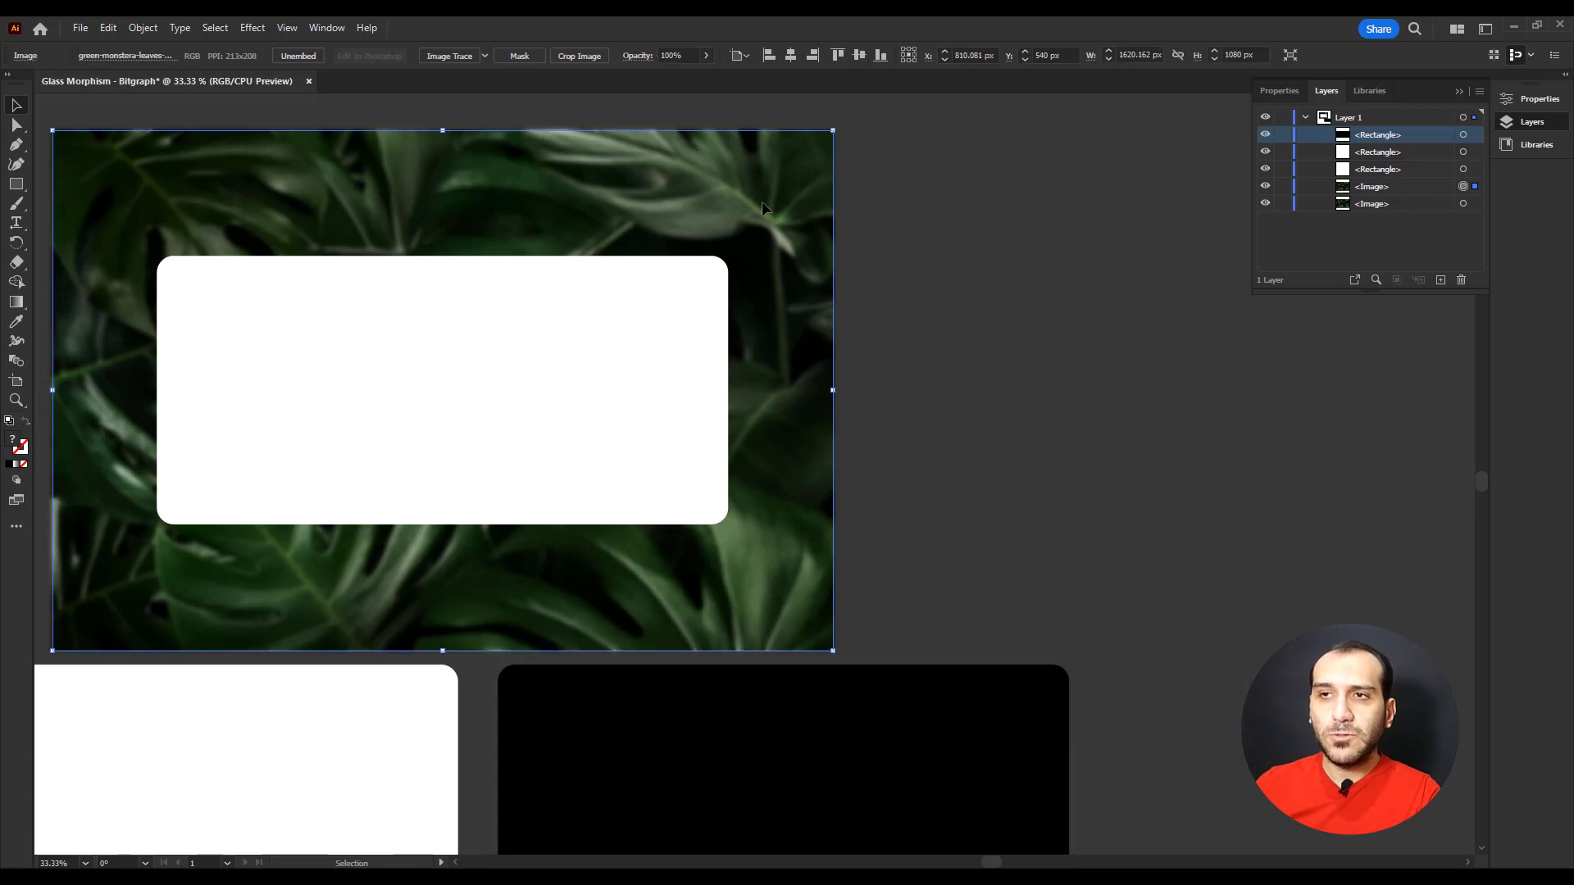
{"action": "left_click", "coordinate": [642, 309], "text": "shift"}
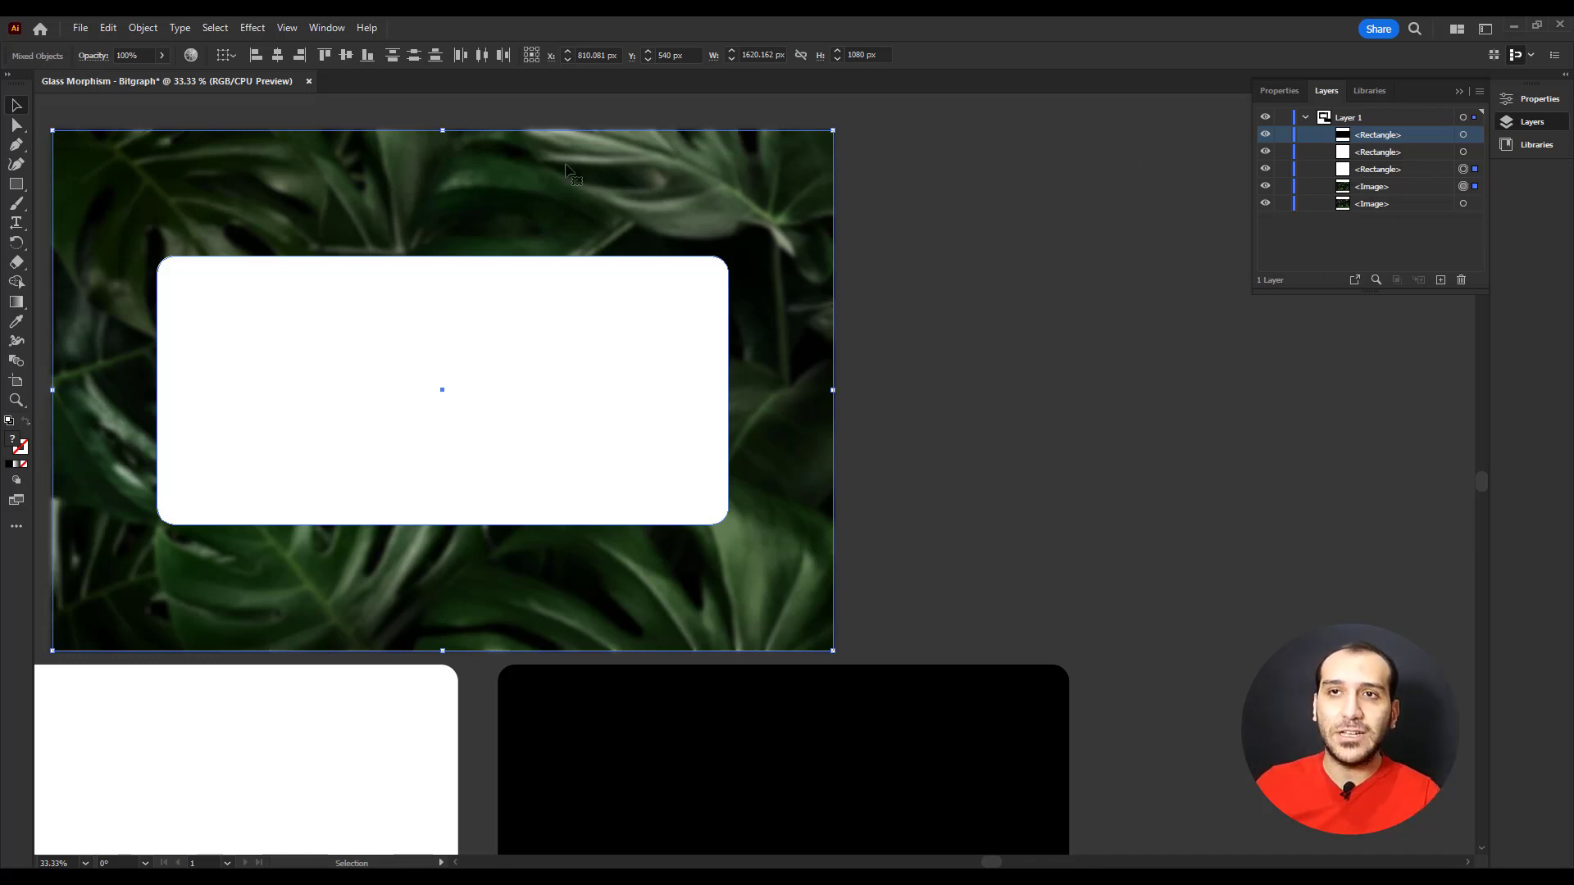
{"action": "key", "text": "a"}
{"action": "key", "text": "v"}
{"action": "key", "text": "ctrl+7"}
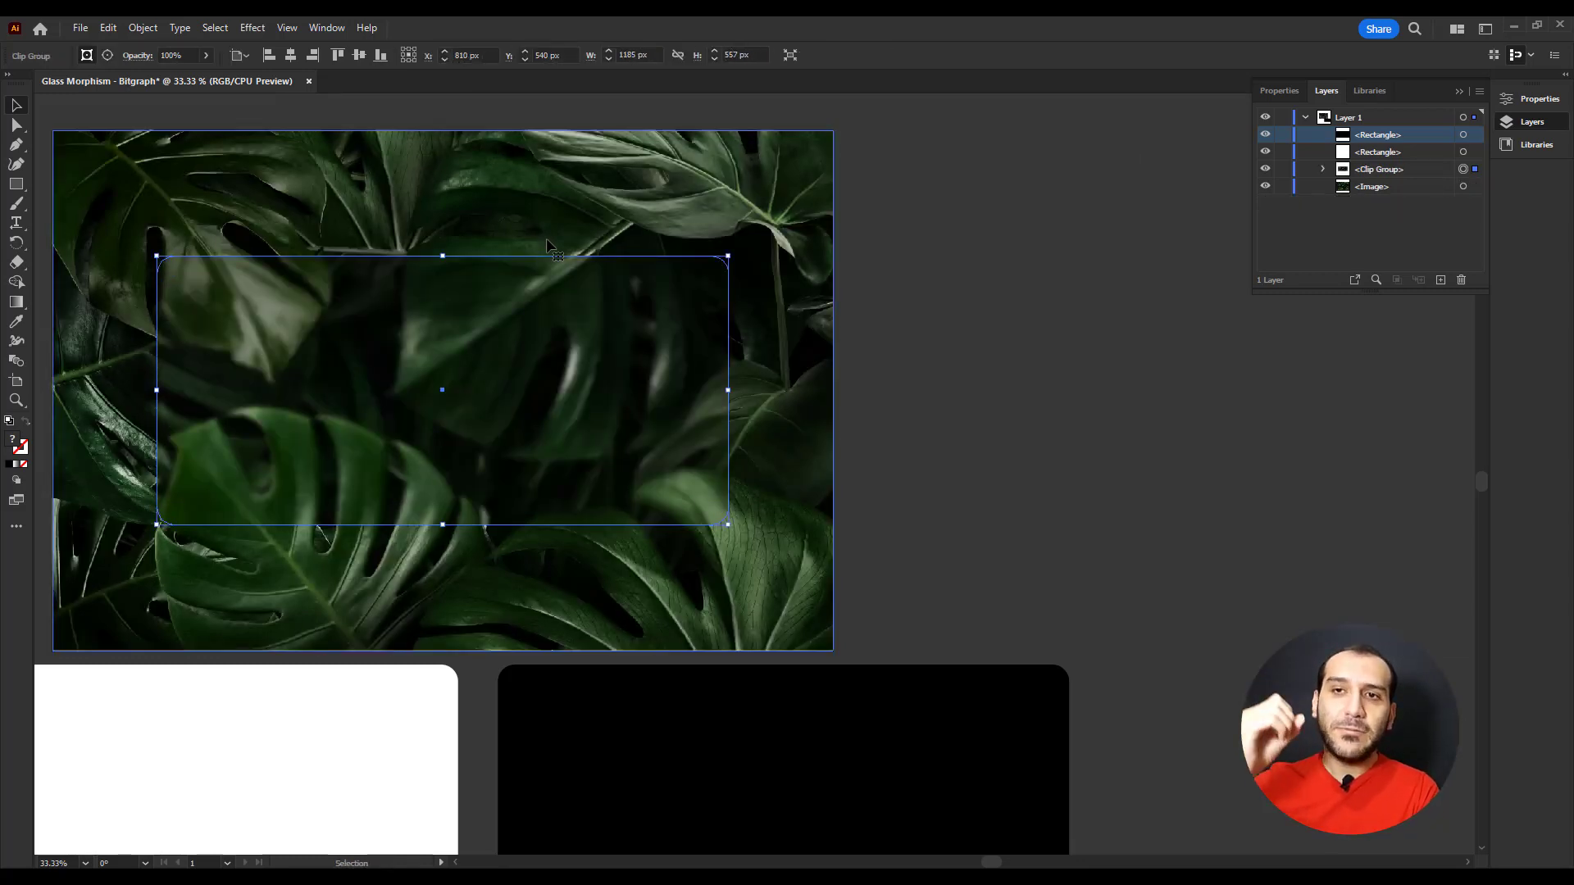
{"action": "left_click", "coordinate": [910, 368]}
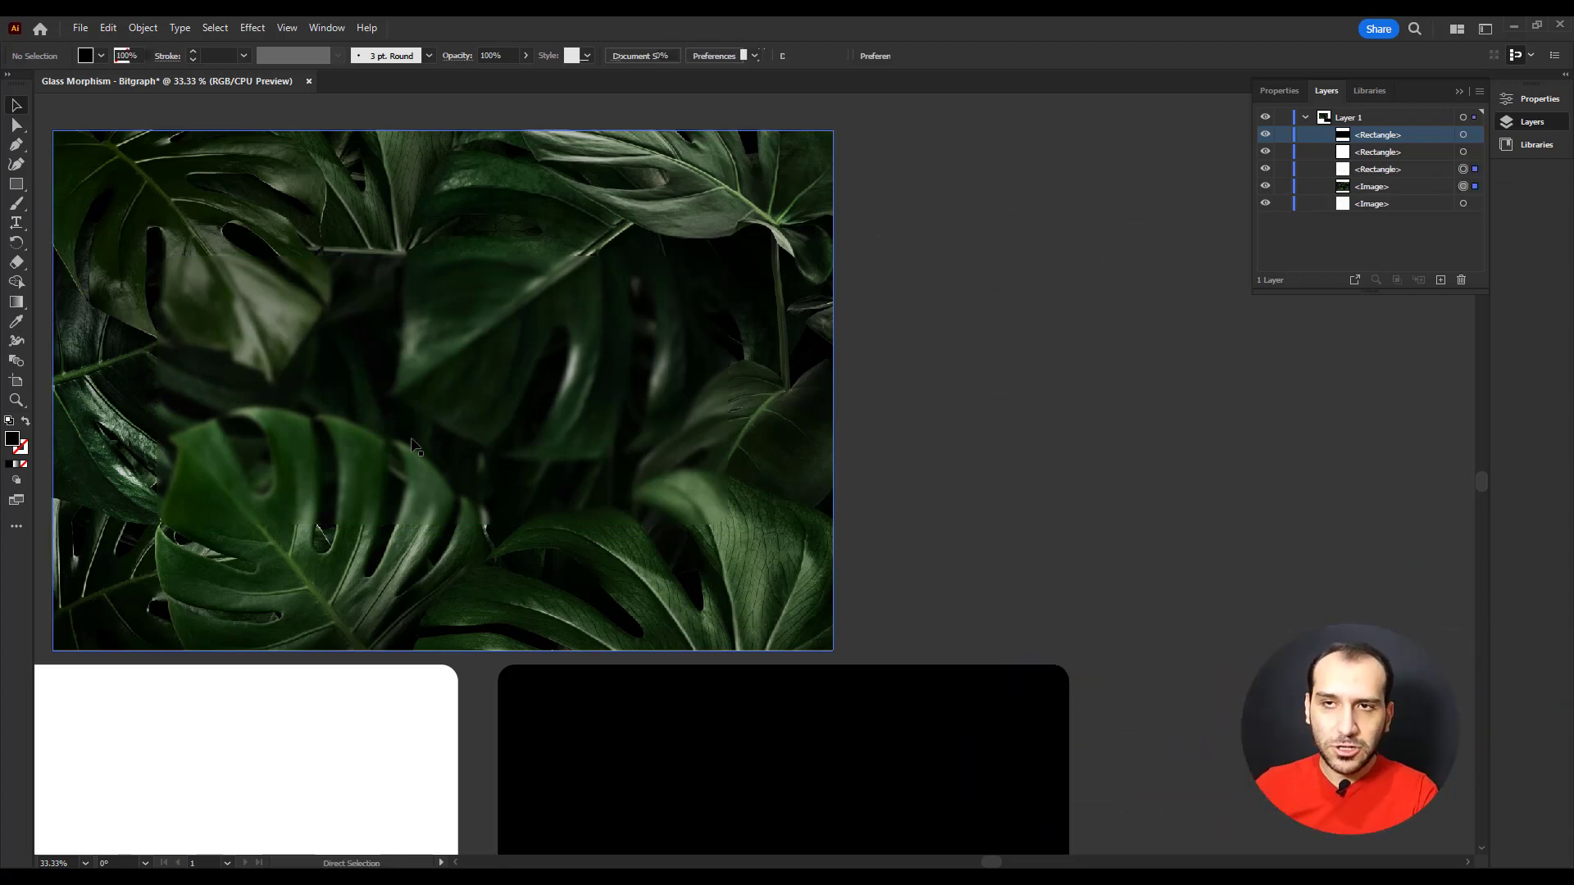
Release the clipping mask on the blurred image.
{"action": "left_click", "coordinate": [414, 446]}
{"action": "key", "text": "ctrl+alt+7"}
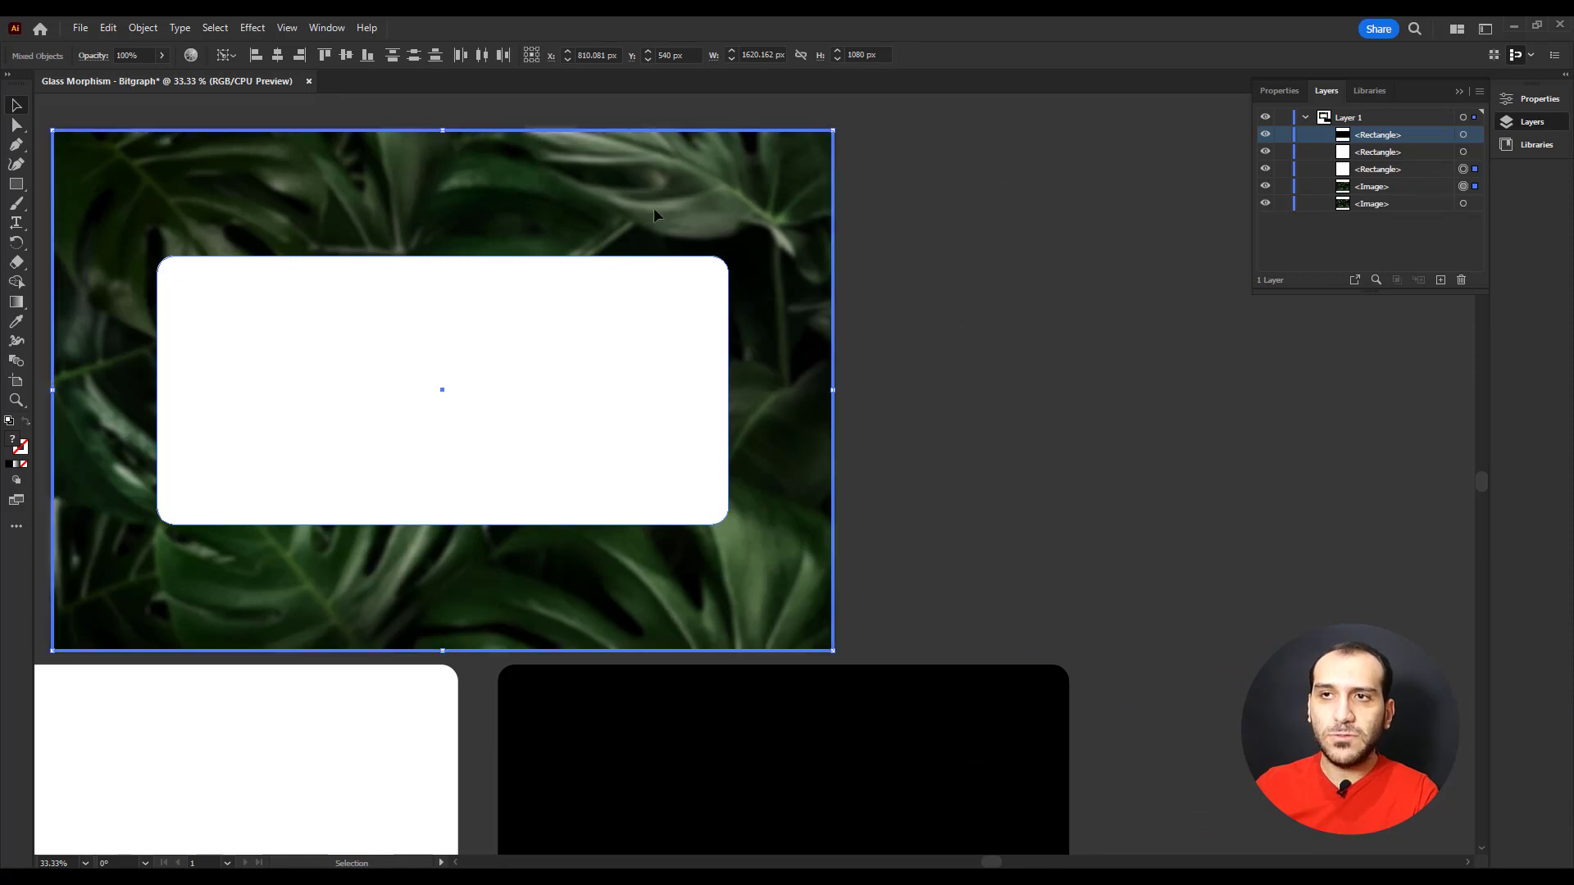
Preview the Glass effect on the blurred image with Frosted texture and 185% scaling, and discard it.
{"action": "left_click", "coordinate": [707, 211]}
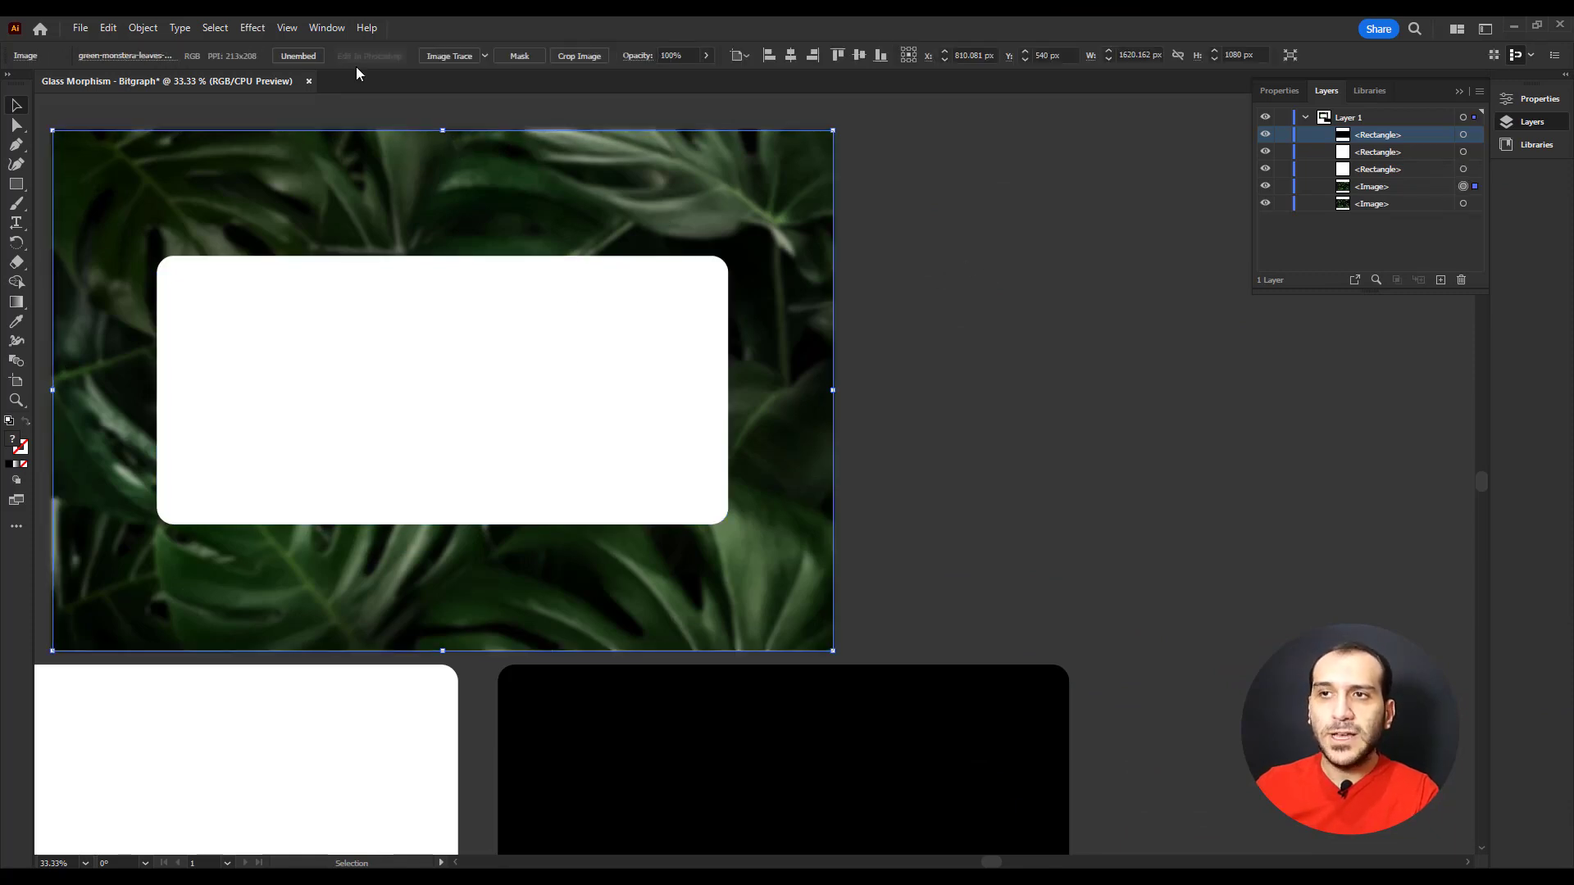
{"action": "left_click", "coordinate": [249, 29]}
{"action": "mouse_move", "coordinate": [328, 301]}
{"action": "left_click", "coordinate": [473, 346]}
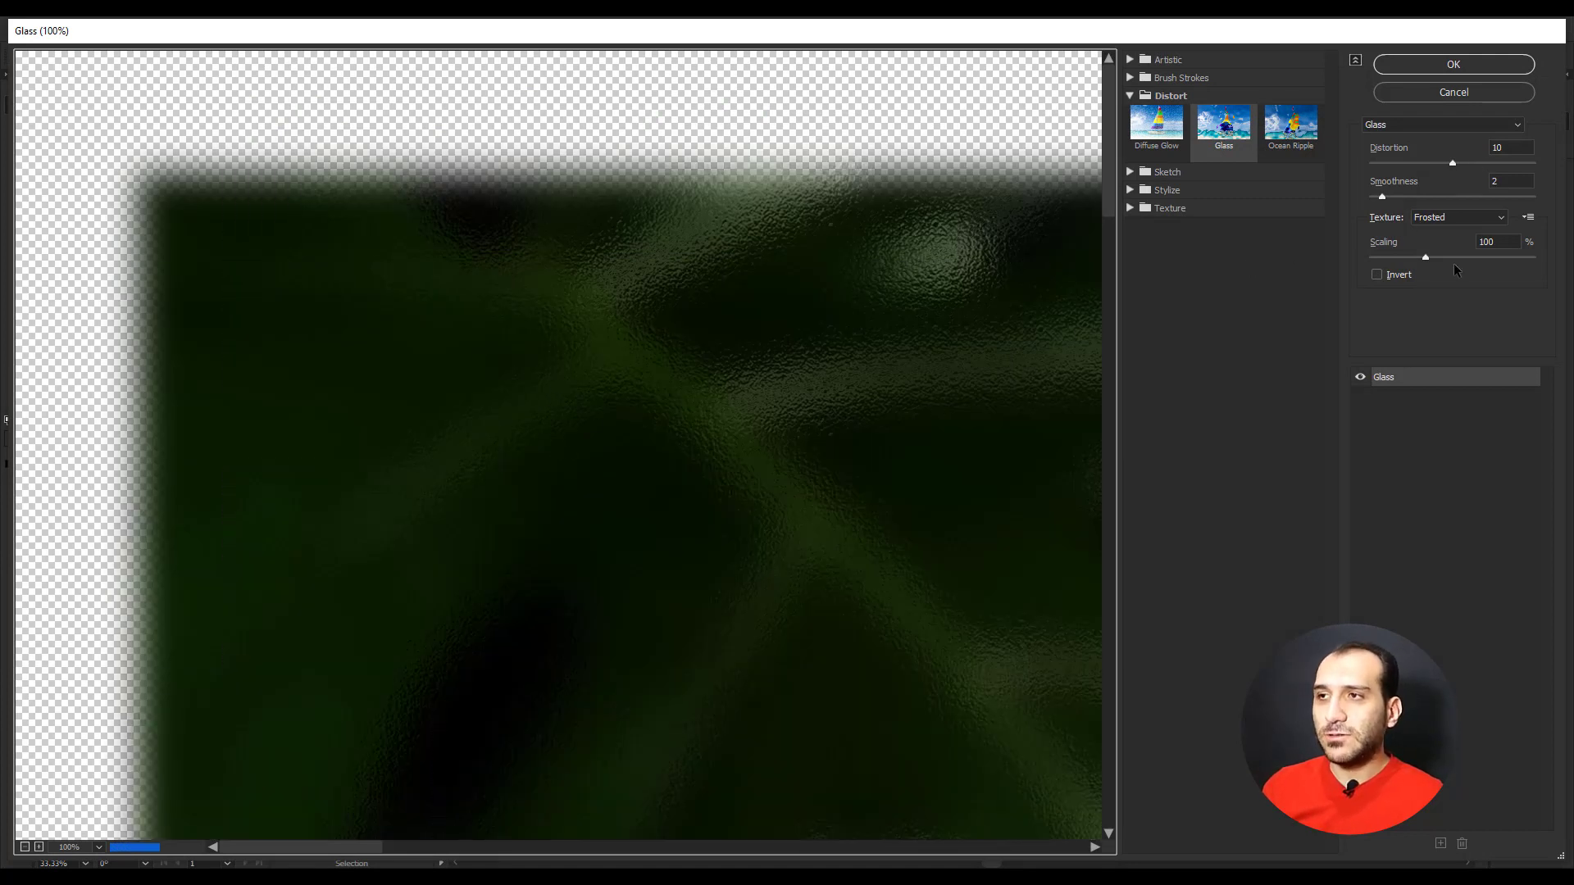
{"action": "left_click_drag", "start_coordinate": [1445, 257], "coordinate": [1518, 258]}
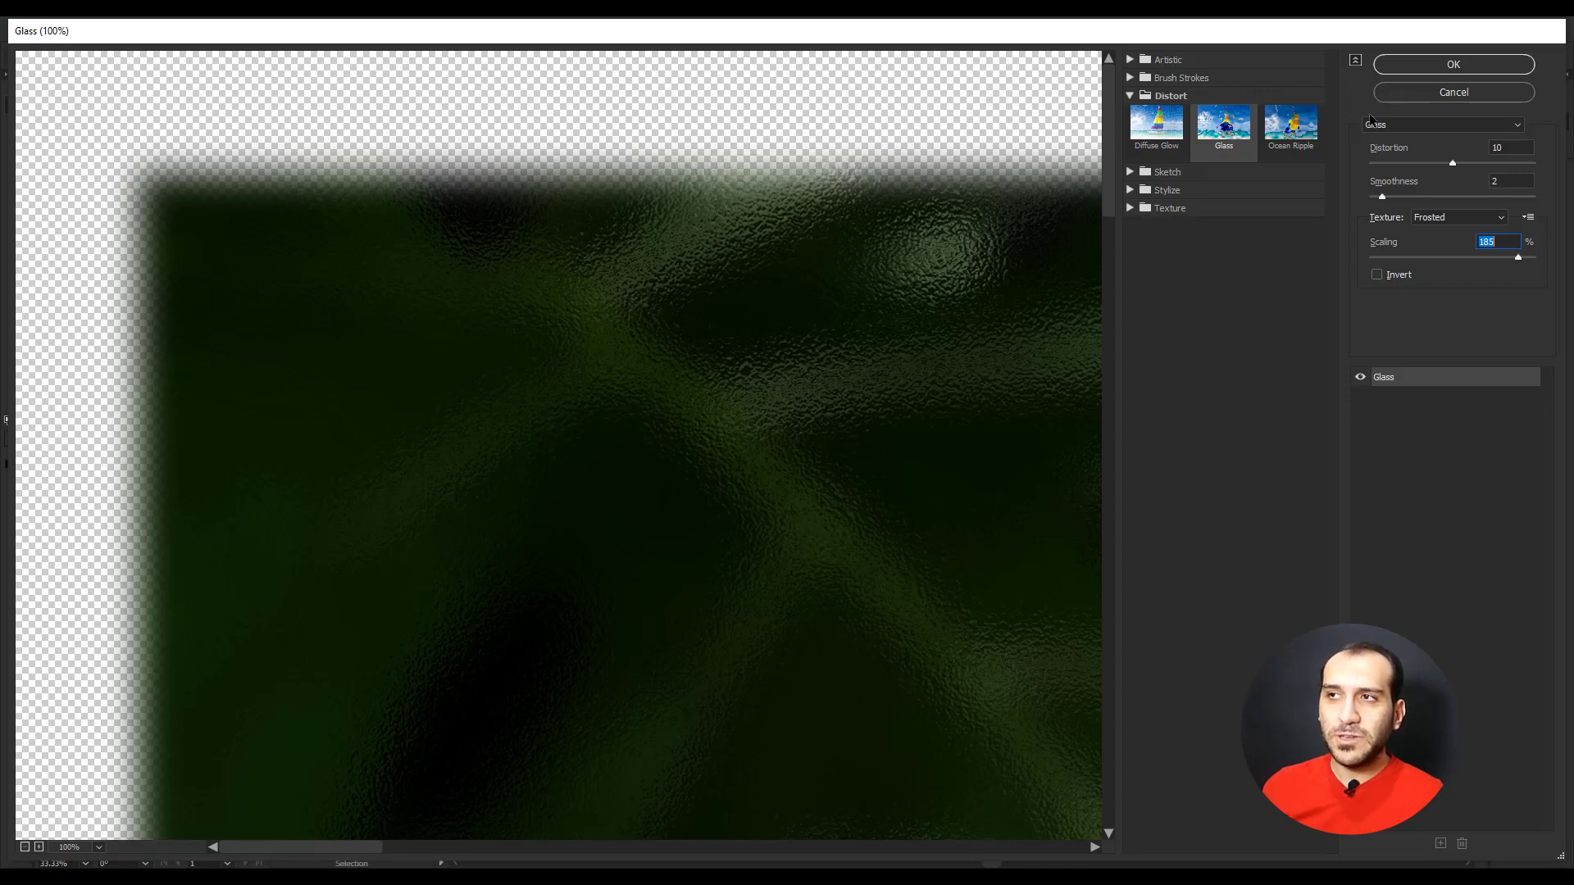
{"action": "left_click", "coordinate": [1395, 97]}
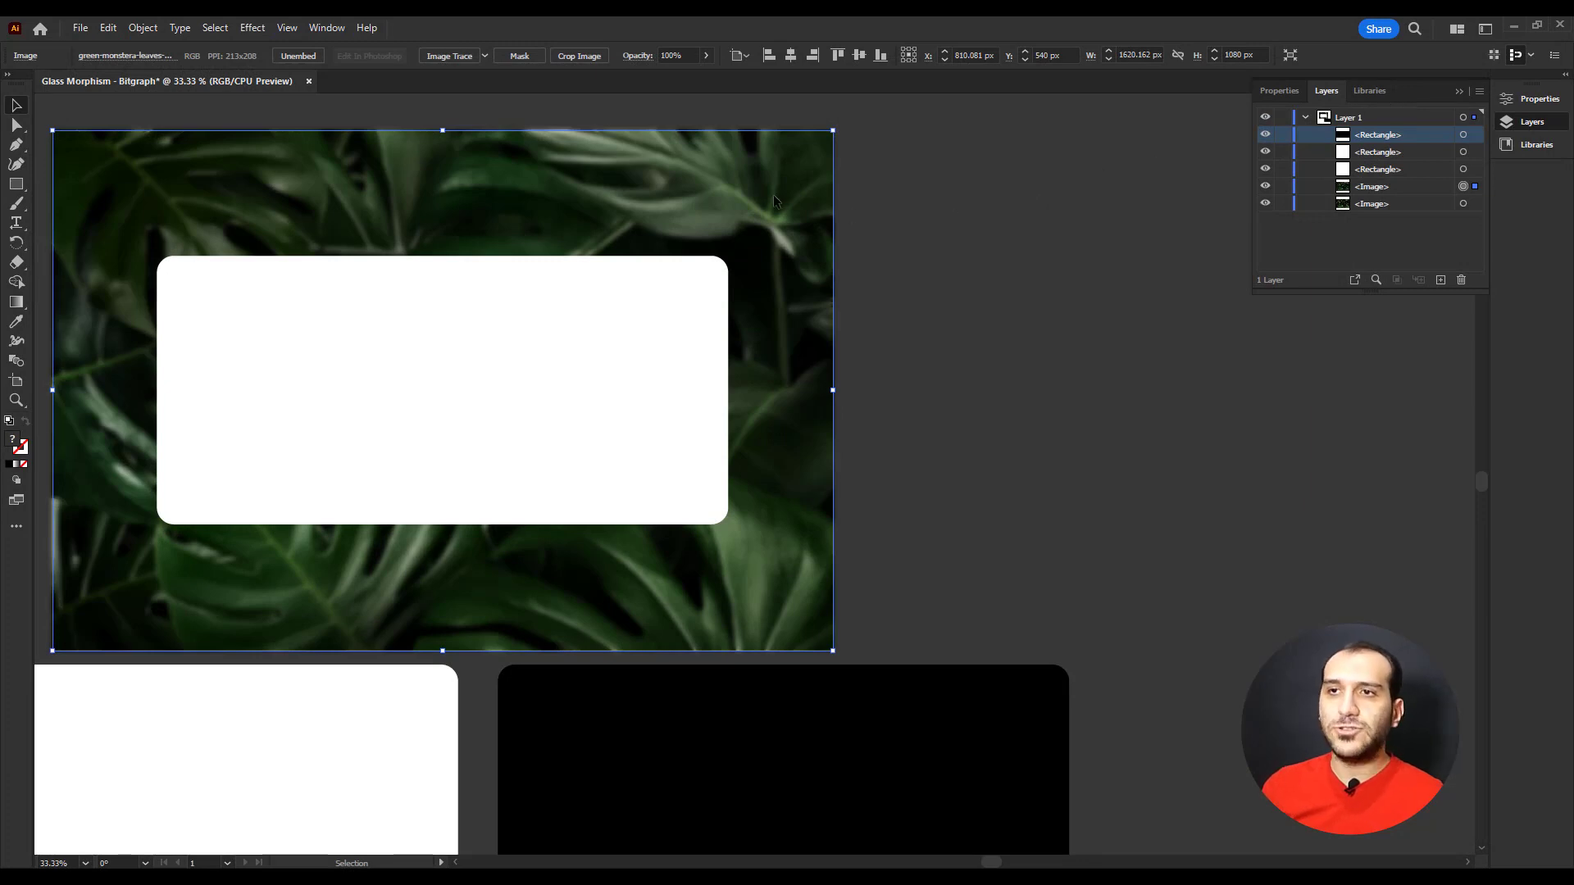
Make a clipping mask from the blurred image and the white rounded rectangle on the artboard.
{"action": "left_click", "coordinate": [851, 251]}
{"action": "left_click", "coordinate": [653, 376]}
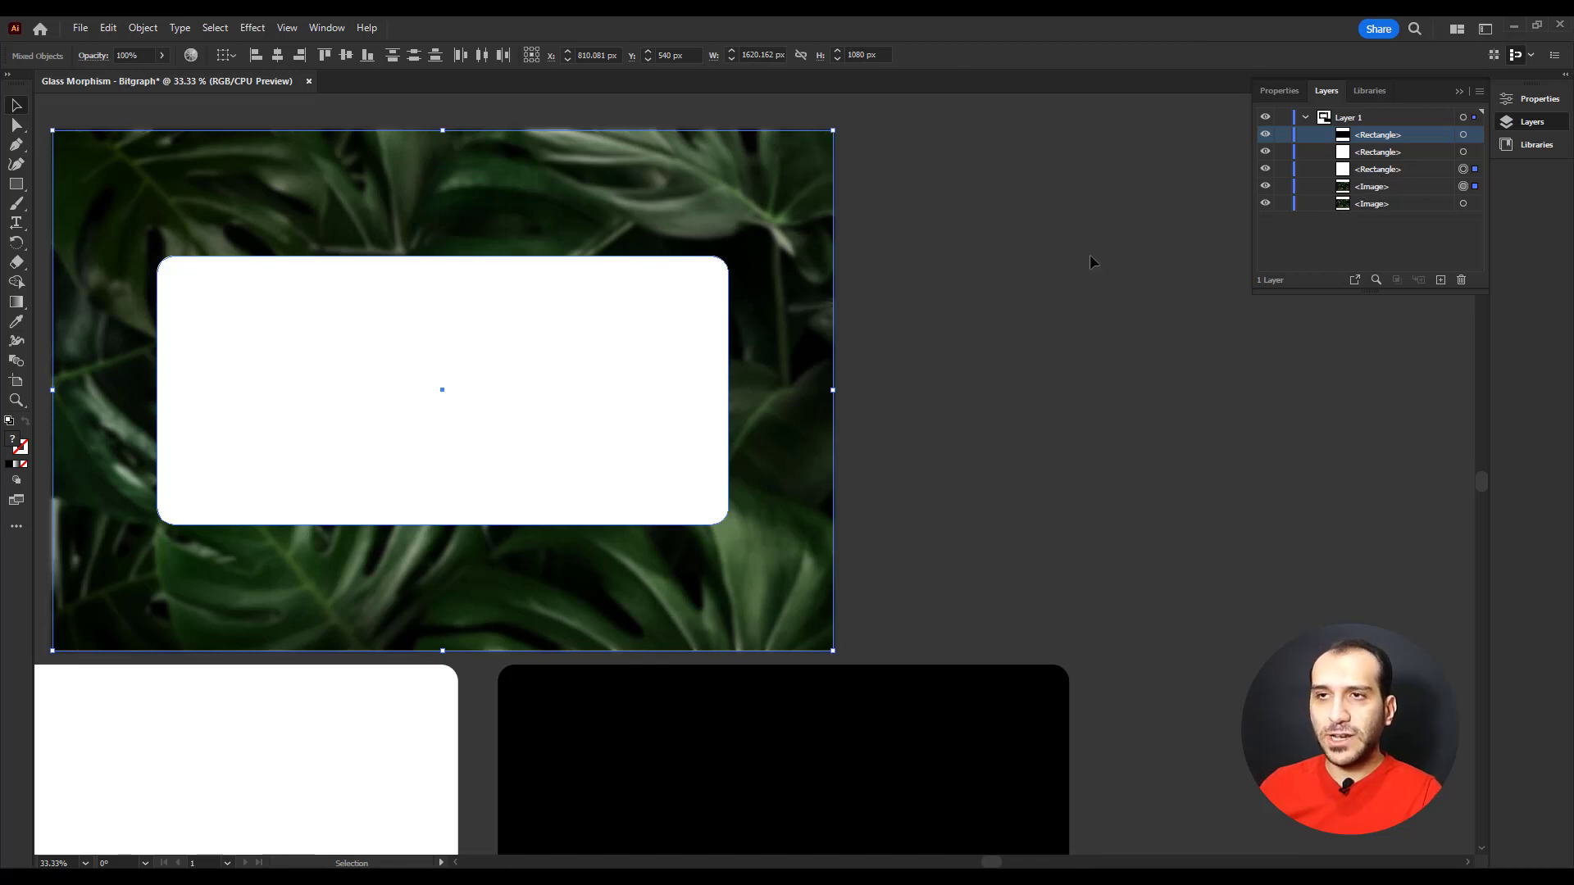
{"action": "key", "text": "a"}
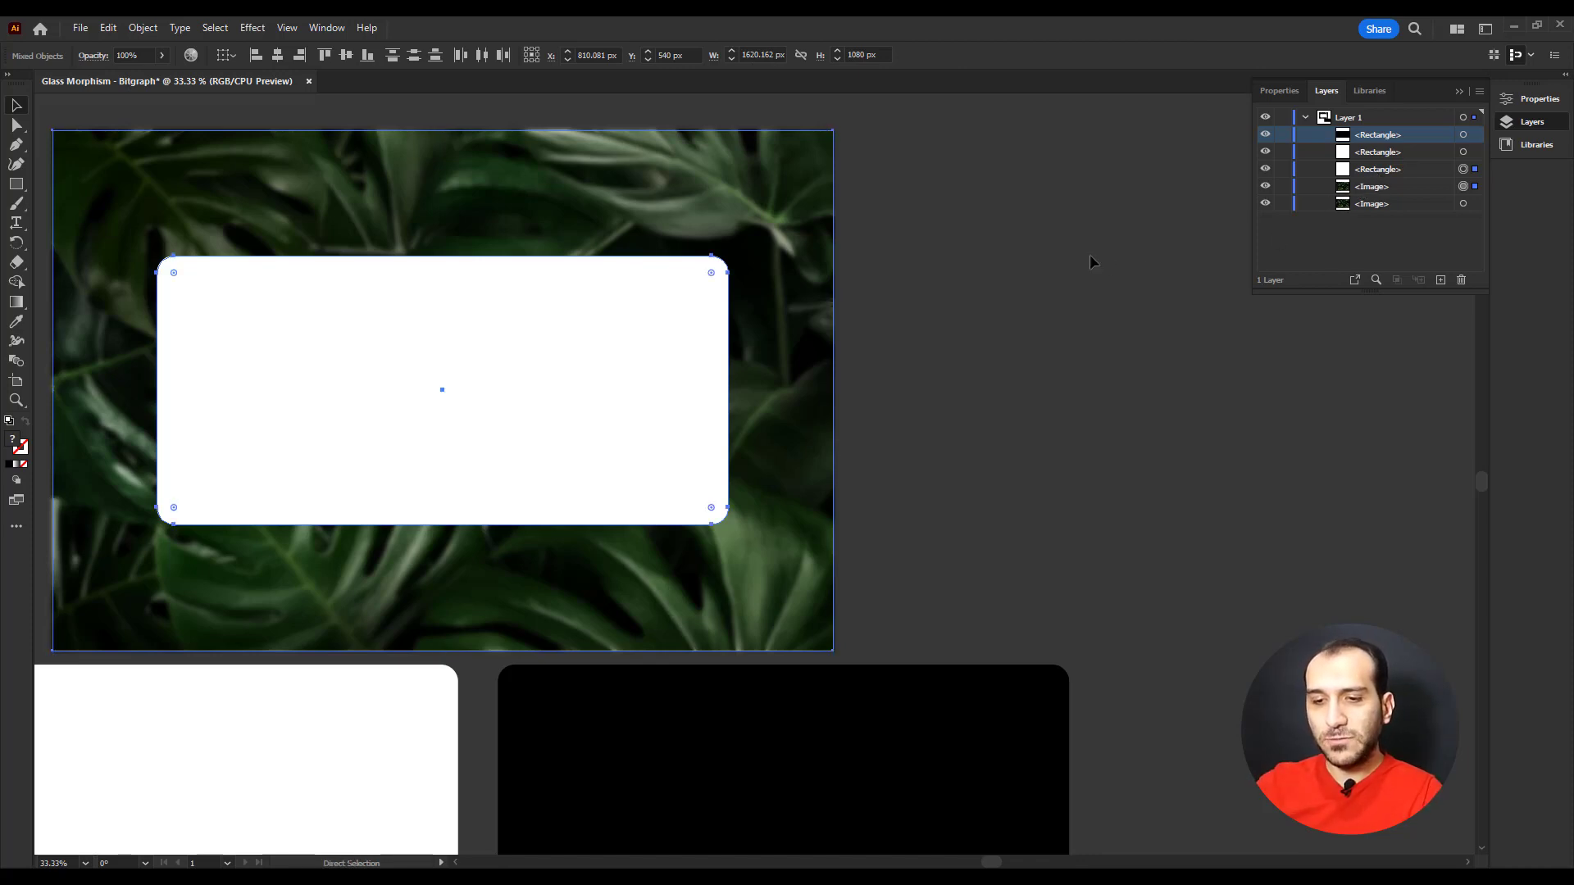
{"action": "key", "text": "ctrl+7"}
{"action": "key", "text": "v"}
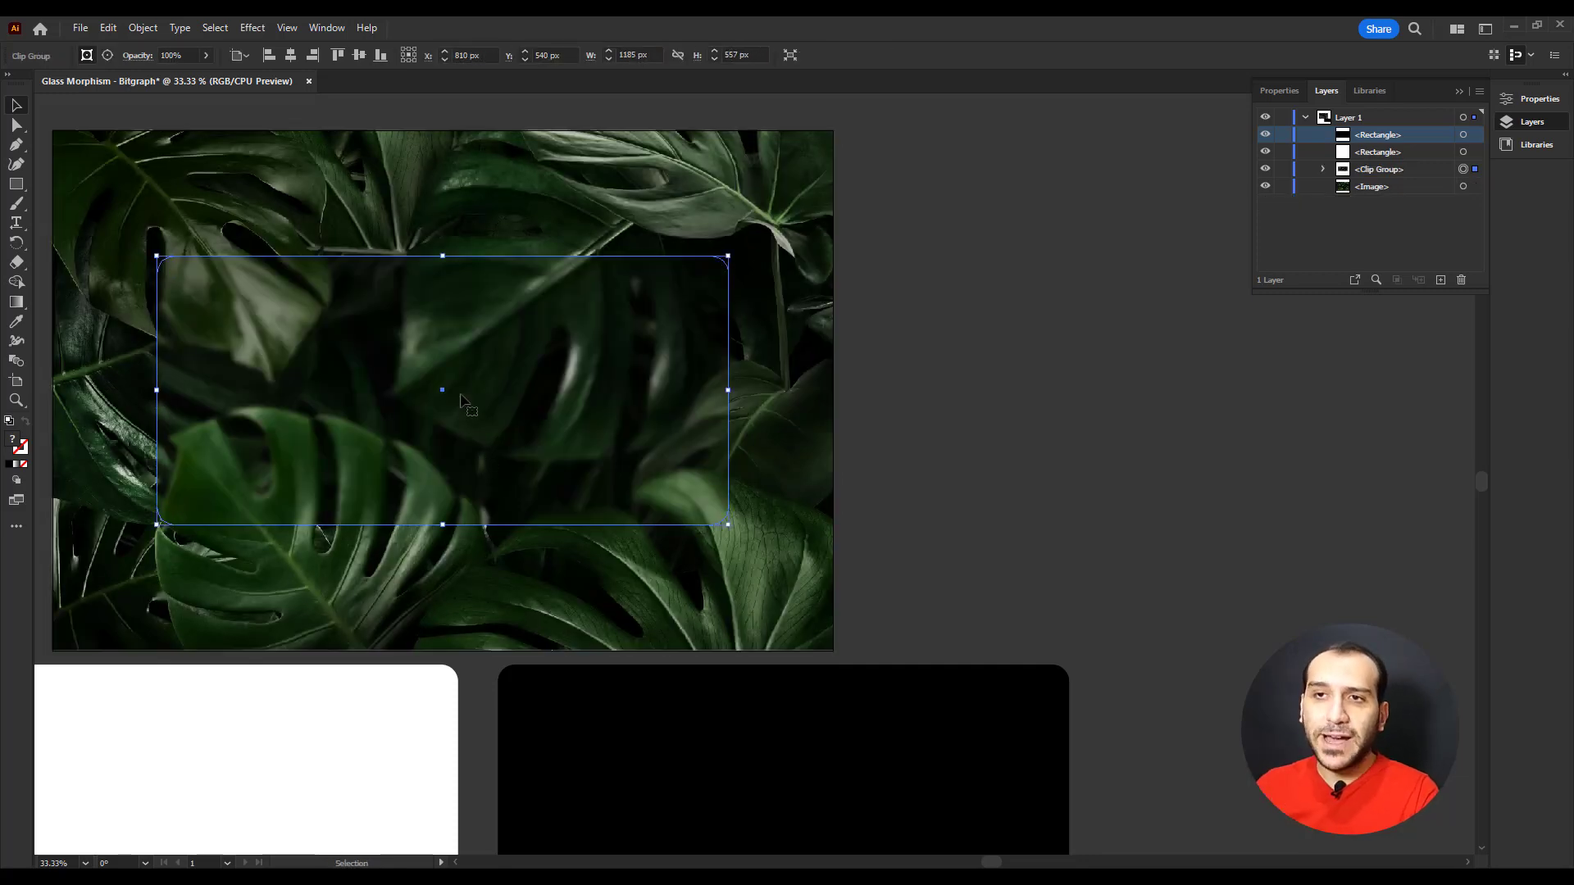
{"action": "left_click", "coordinate": [984, 441]}
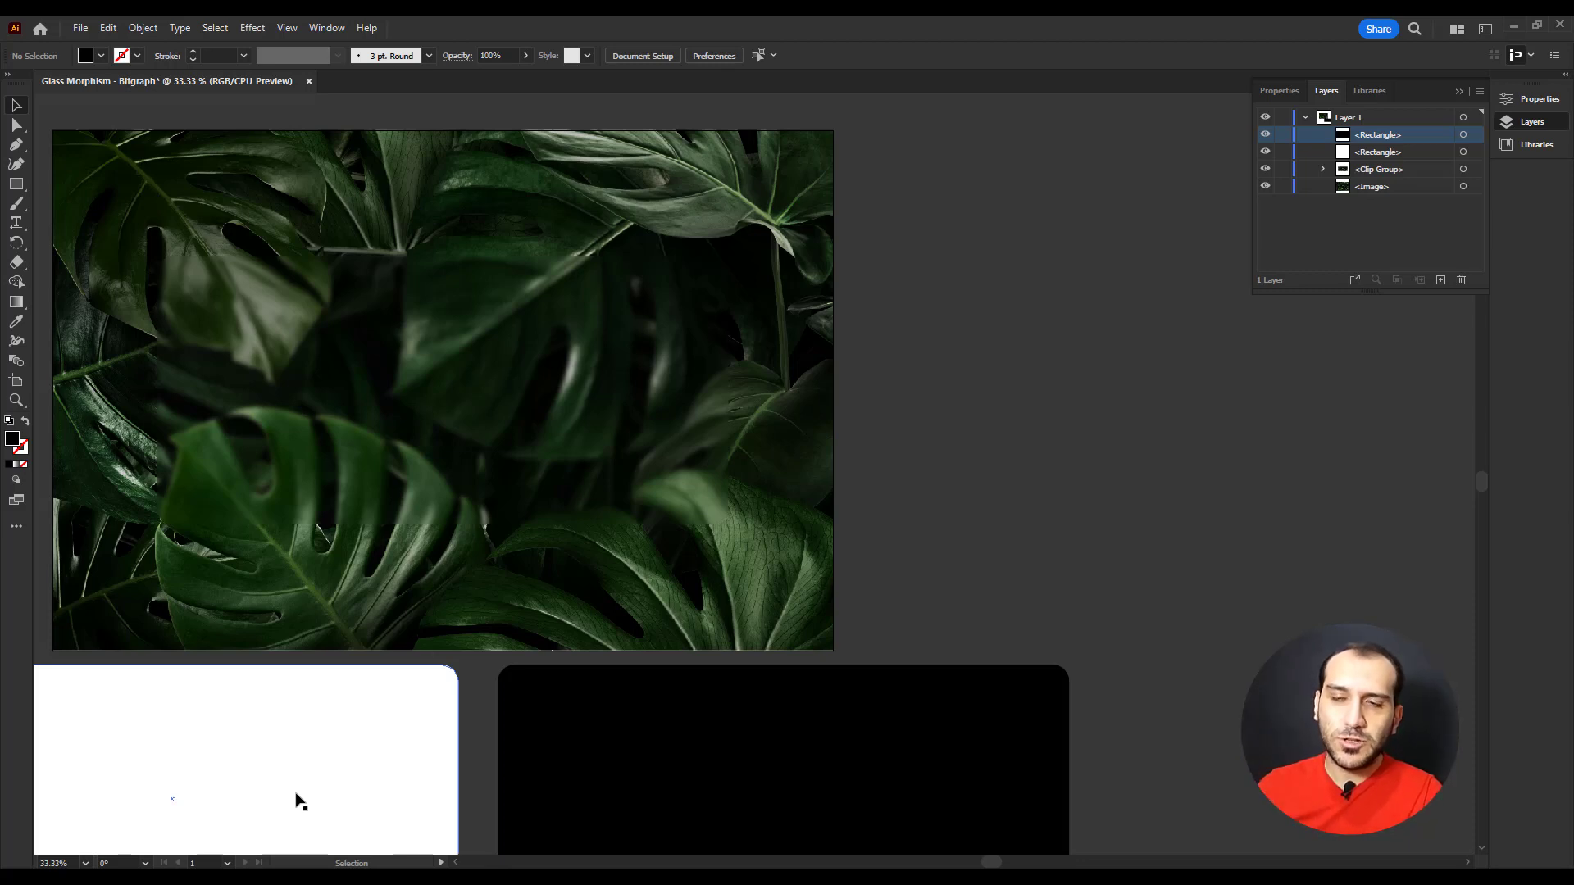
Move the spare white rectangle exactly over the clipped image, and shift the black rectangle below the artboard to its left edge.
{"action": "left_click_drag", "start_coordinate": [296, 801], "coordinate": [566, 392]}
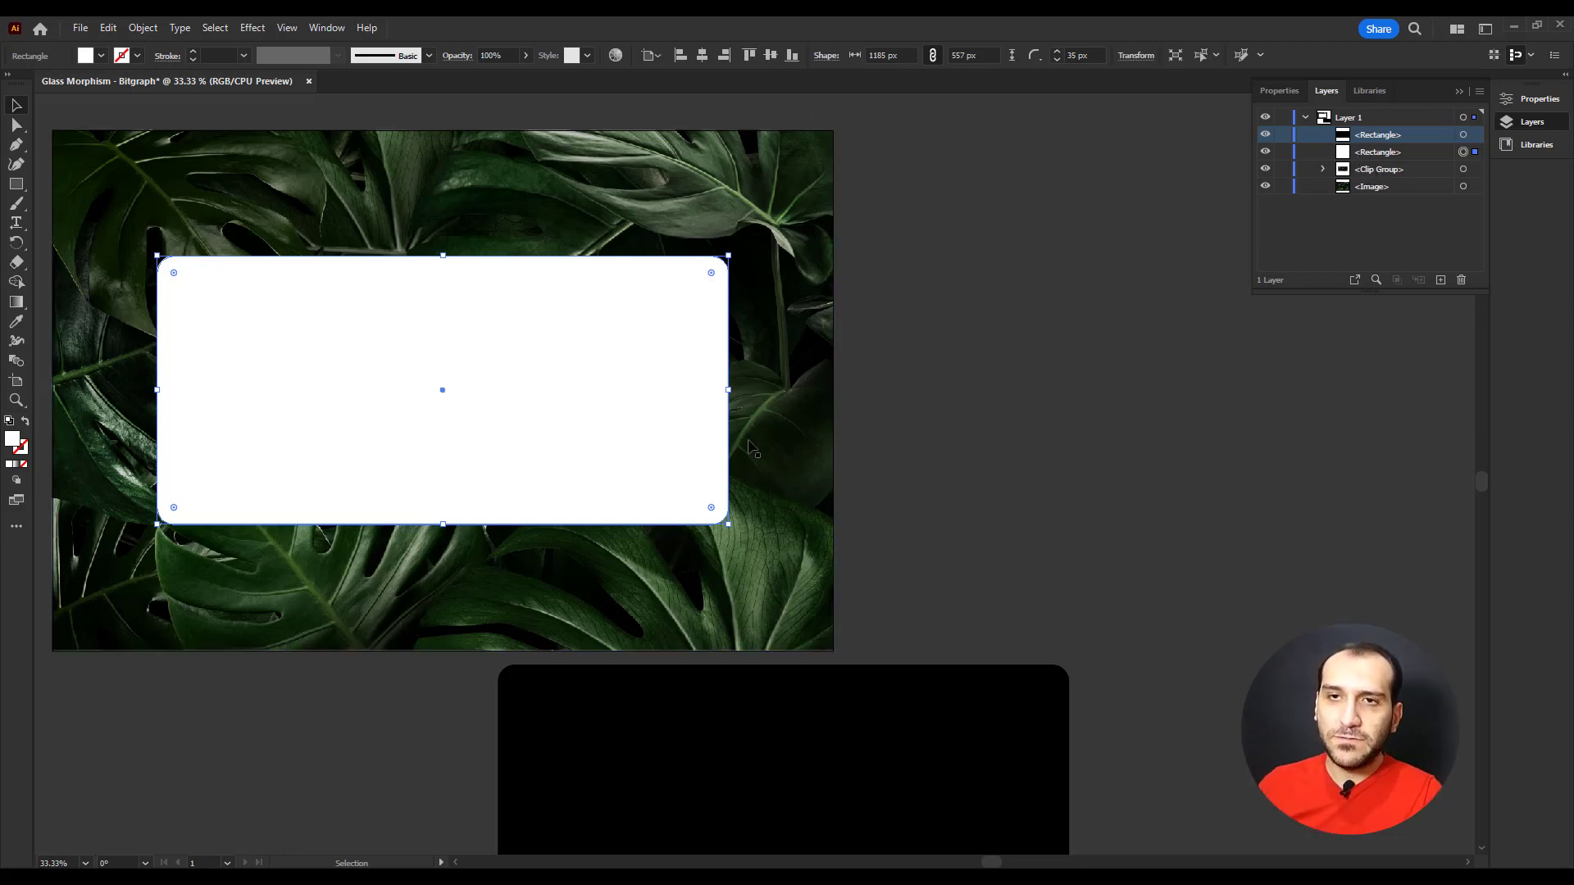
{"action": "left_click_drag", "start_coordinate": [849, 737], "coordinate": [402, 731]}
Fill the white rectangle on the artboard with a linear gradient and make its black end stop white.
{"action": "left_click", "coordinate": [657, 453]}
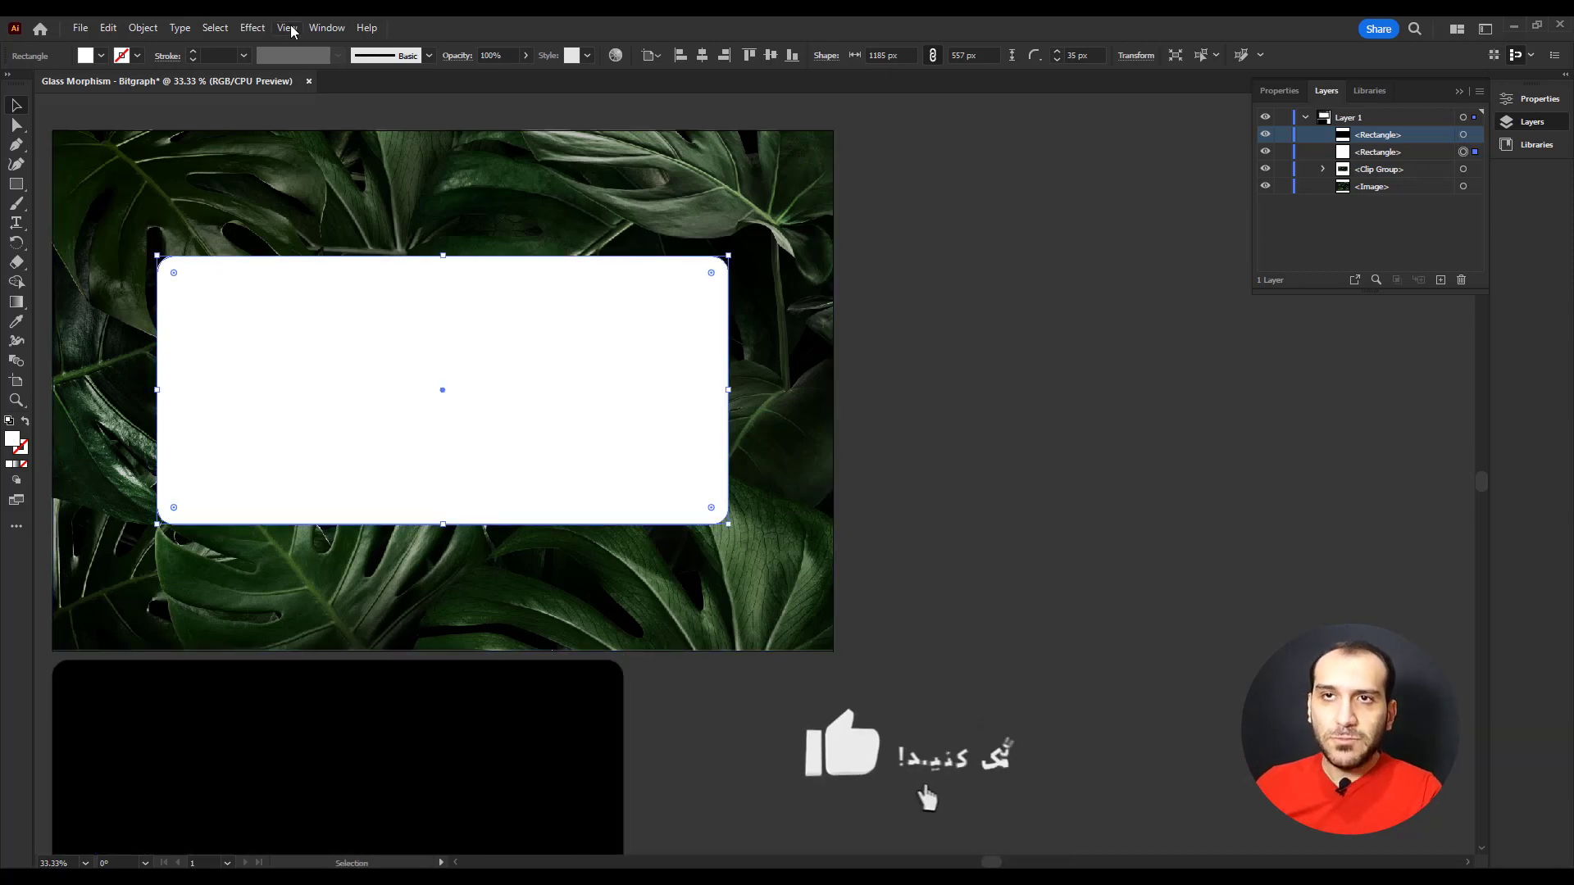
{"action": "left_click", "coordinate": [324, 28]}
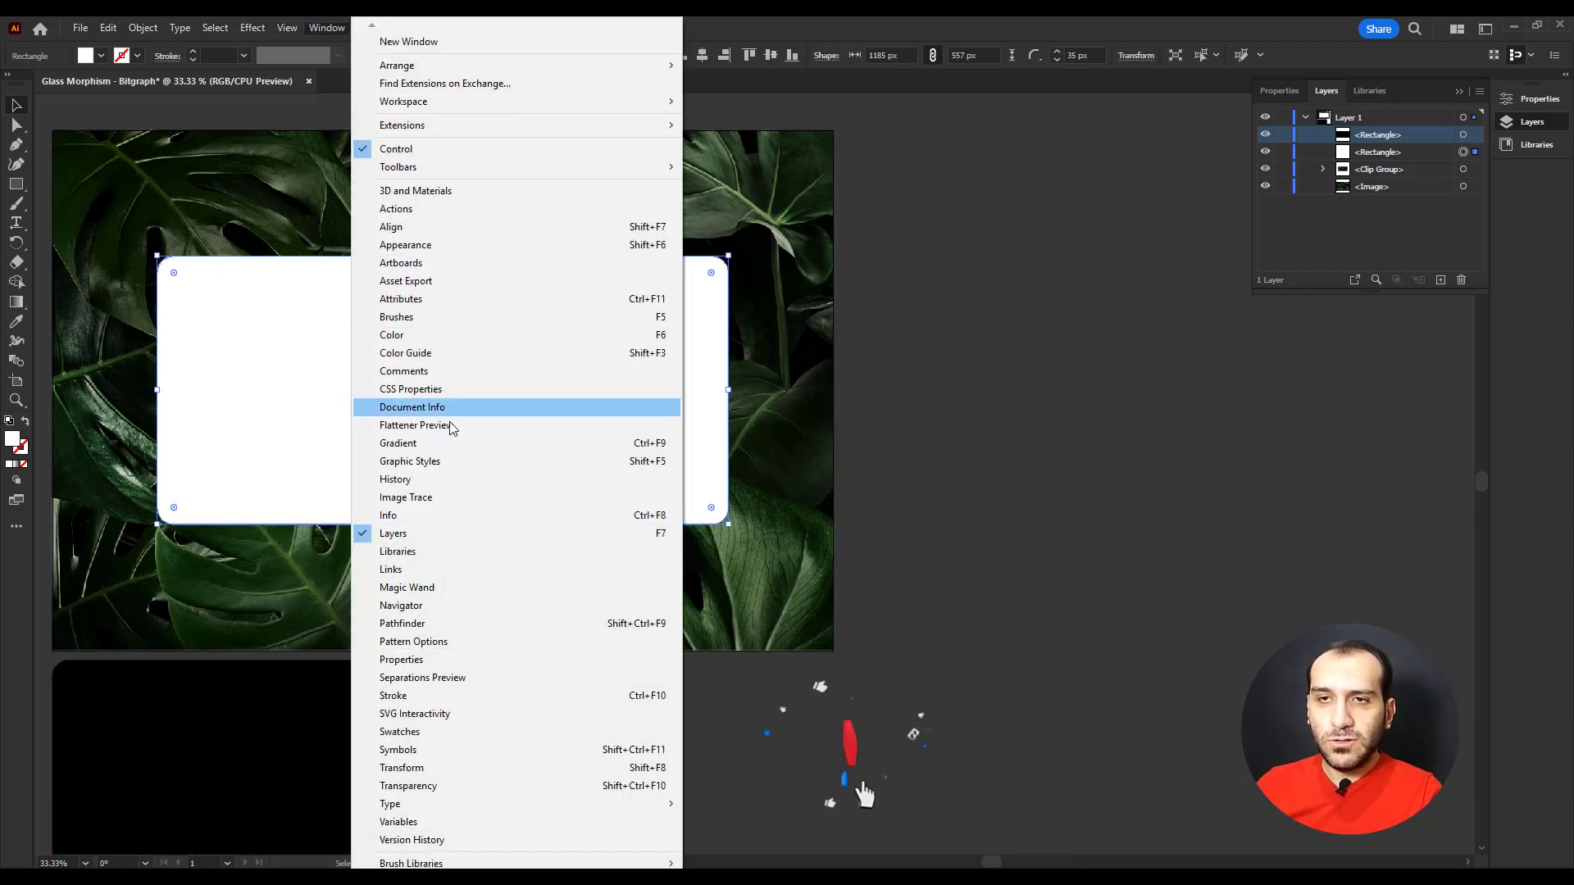
{"action": "left_click", "coordinate": [454, 447]}
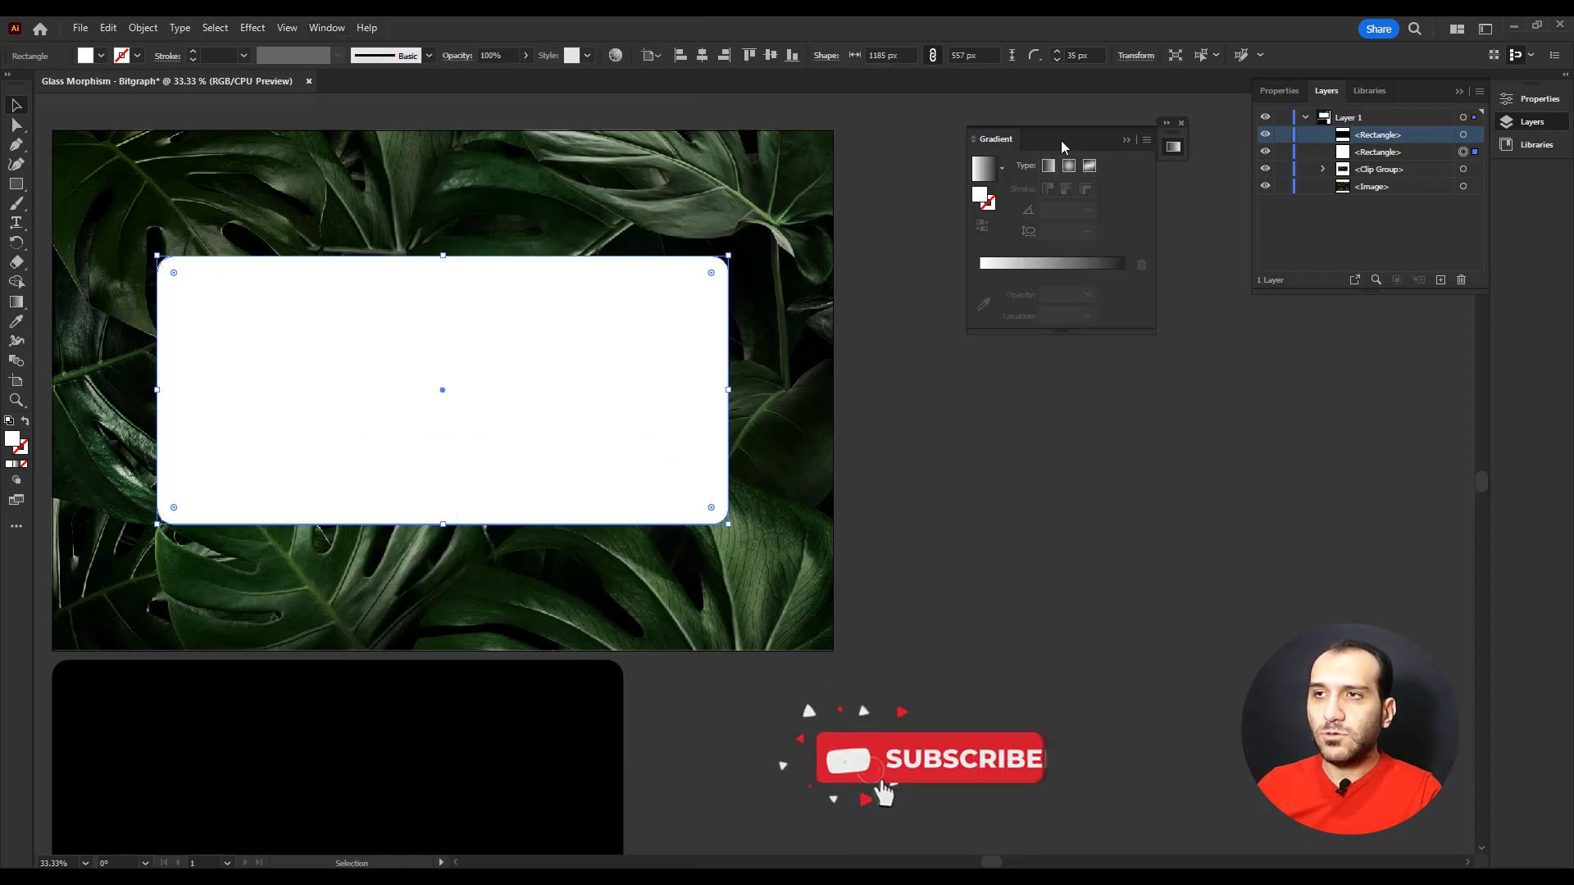
{"action": "left_click_drag", "start_coordinate": [1120, 138], "coordinate": [1081, 123]}
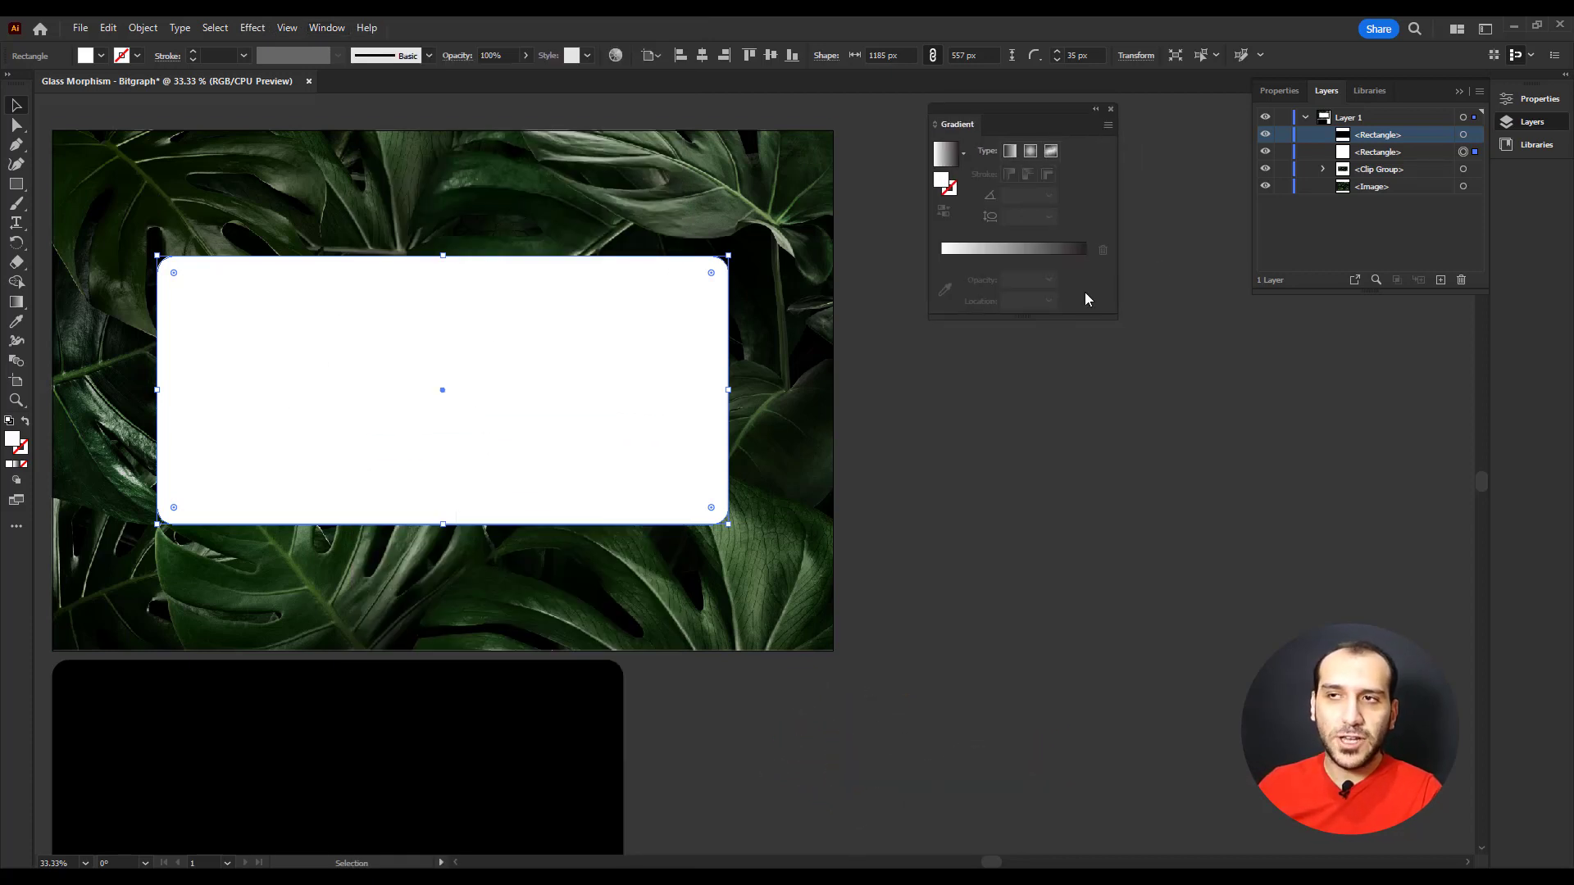
{"action": "left_click", "coordinate": [1051, 248]}
{"action": "left_click", "coordinate": [1085, 279]}
{"action": "double_click", "coordinate": [1085, 280]}
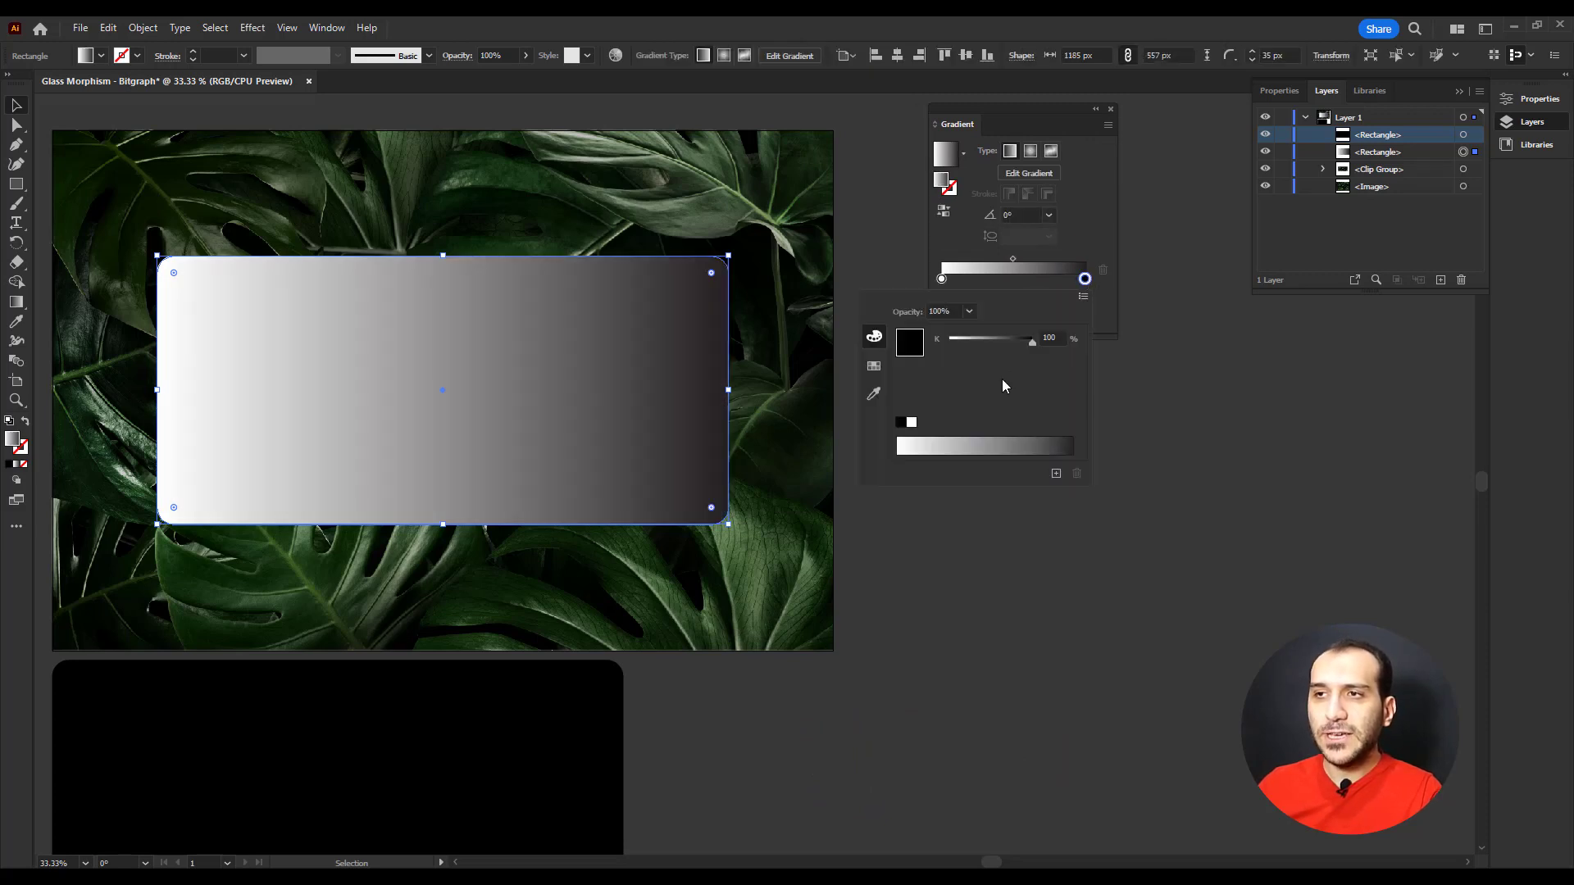
{"action": "left_click", "coordinate": [911, 422]}
Set the opacity of the fill gradient's end stop to 0% and its start stop to 35%.
{"action": "left_click", "coordinate": [1023, 299]}
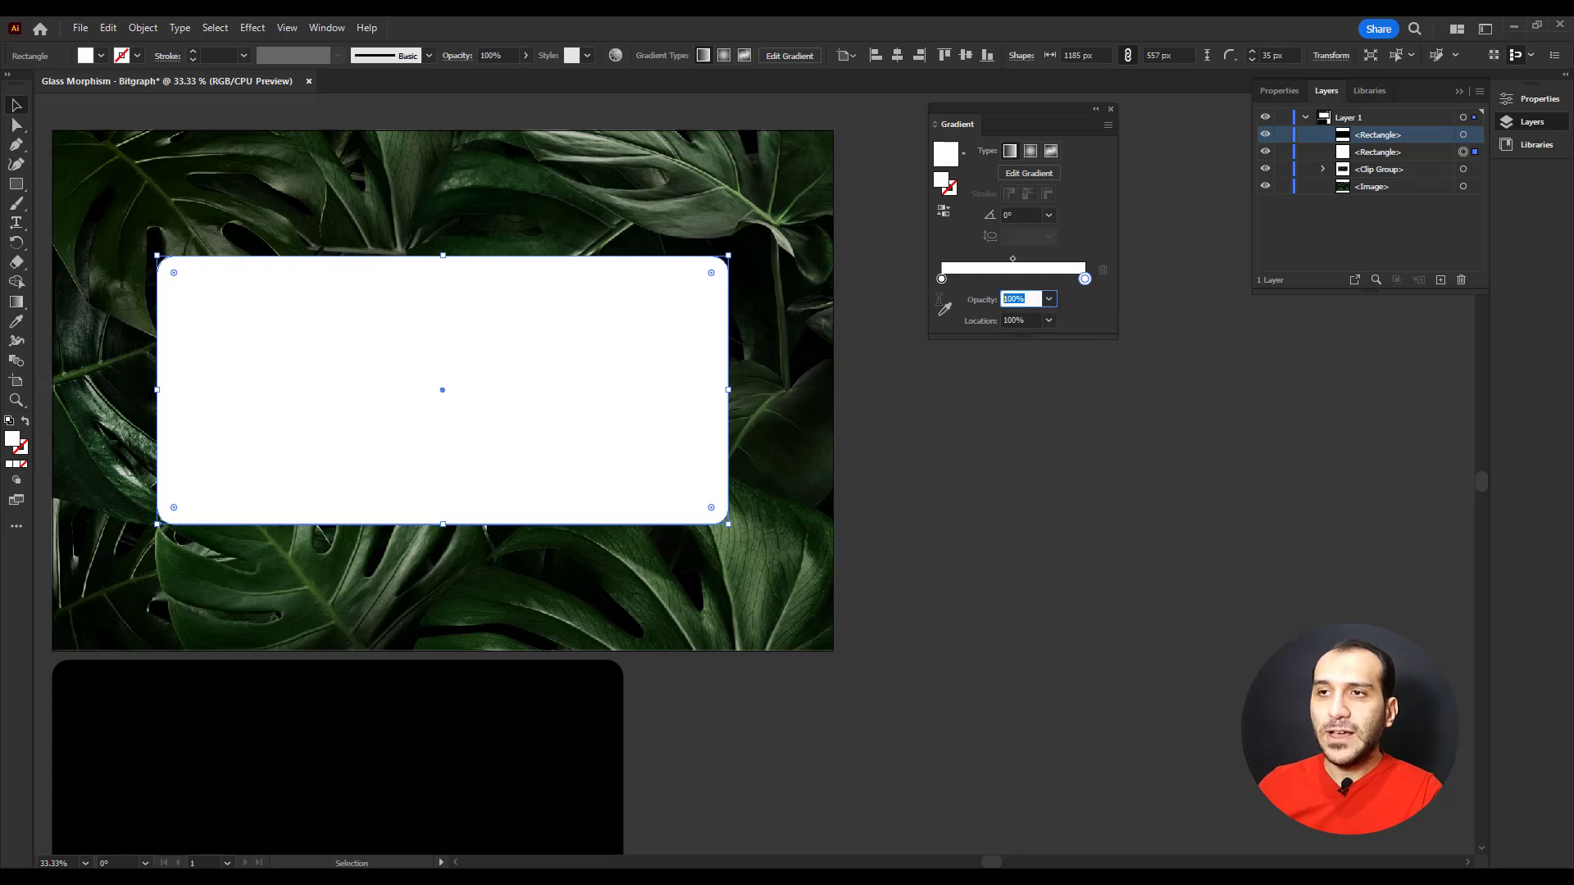
{"action": "type", "text": "0"}
{"action": "key", "text": "Tab"}
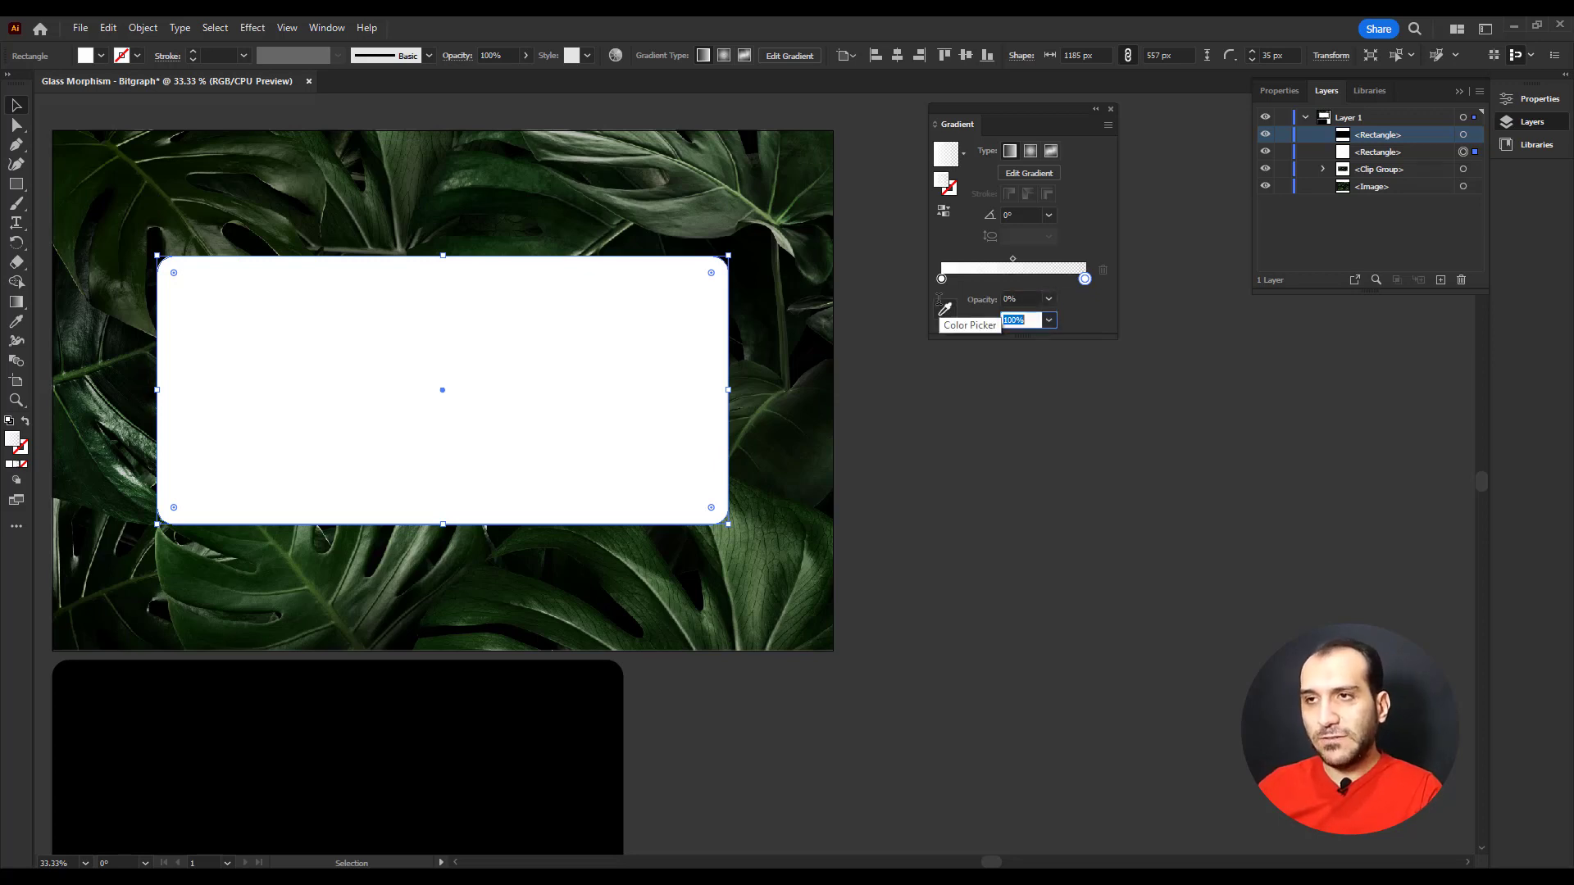
{"action": "left_click", "coordinate": [942, 279]}
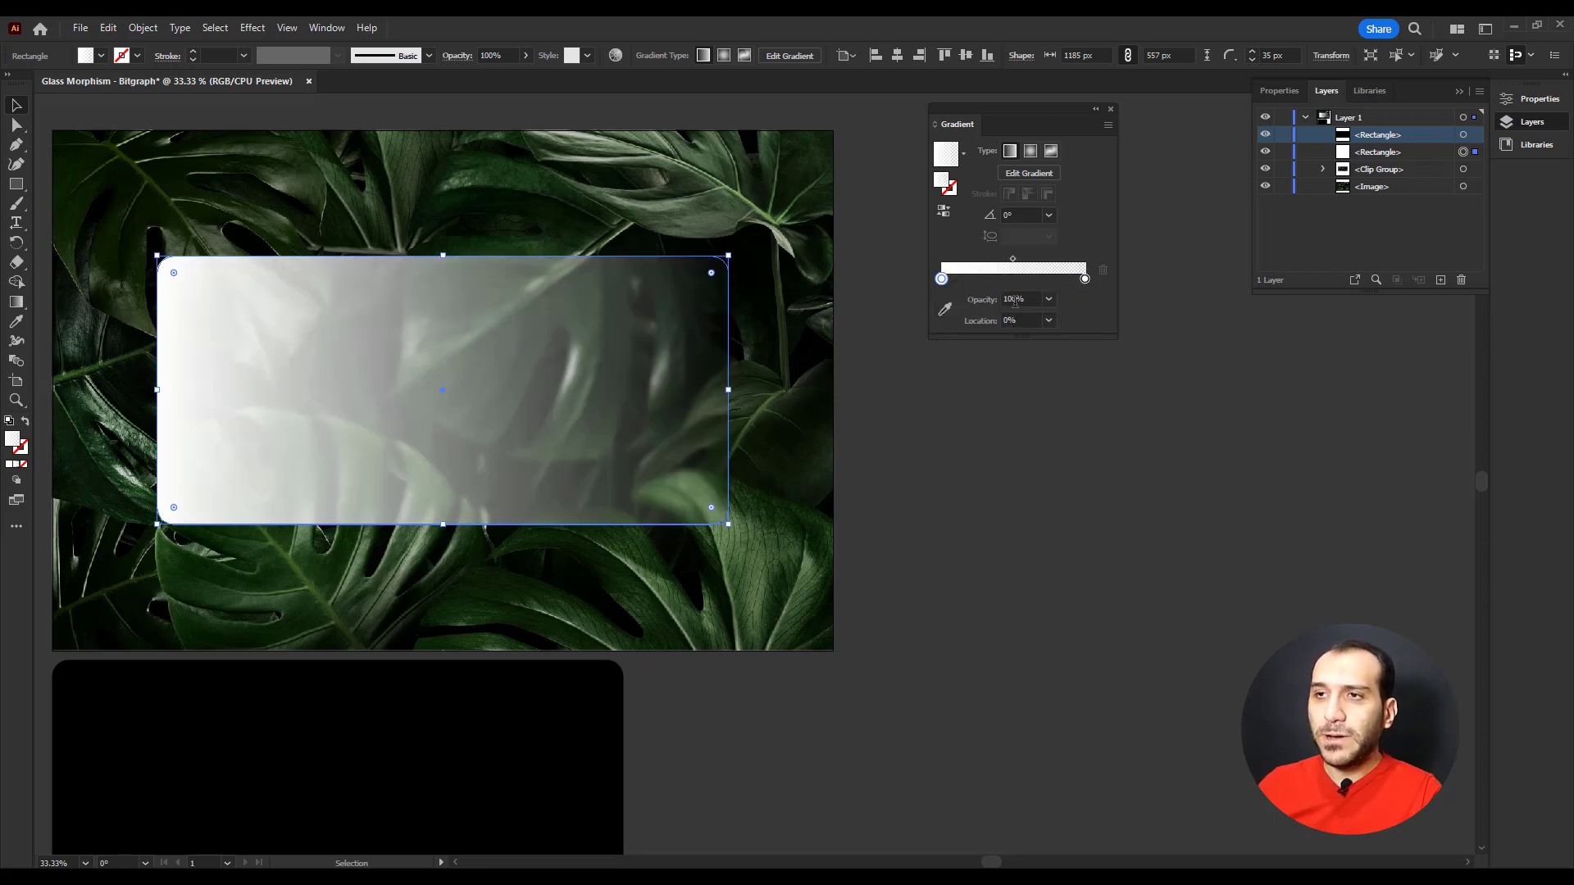
{"action": "left_click", "coordinate": [1030, 297]}
{"action": "type", "text": "35"}
{"action": "key", "text": "Tab"}
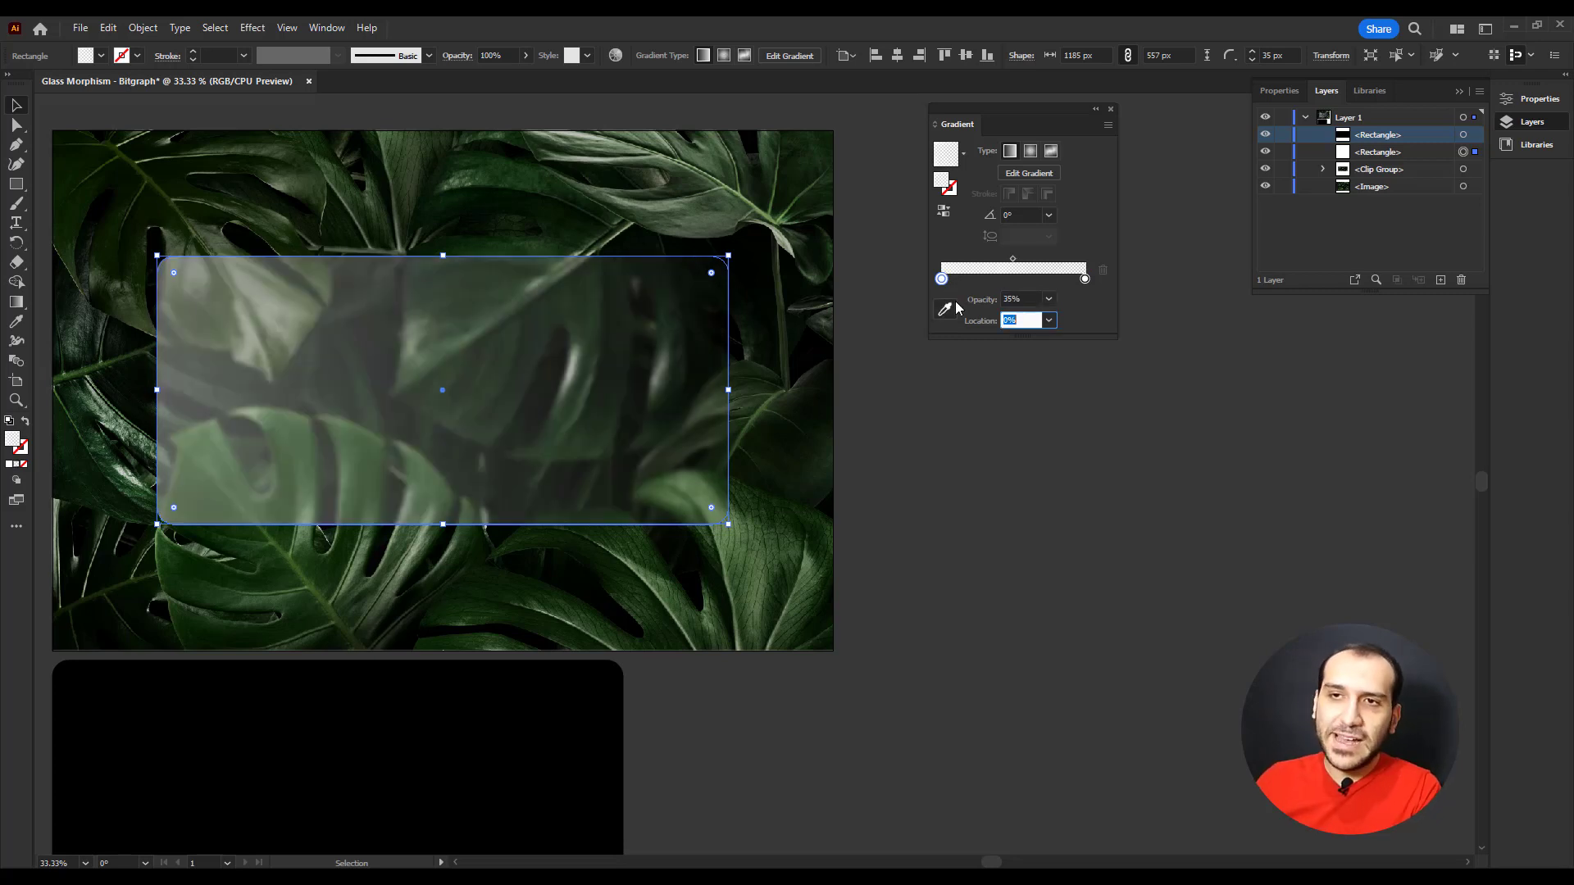
Set the angle of the rectangle's fill gradient to 45°.
{"action": "left_click", "coordinate": [1031, 213]}
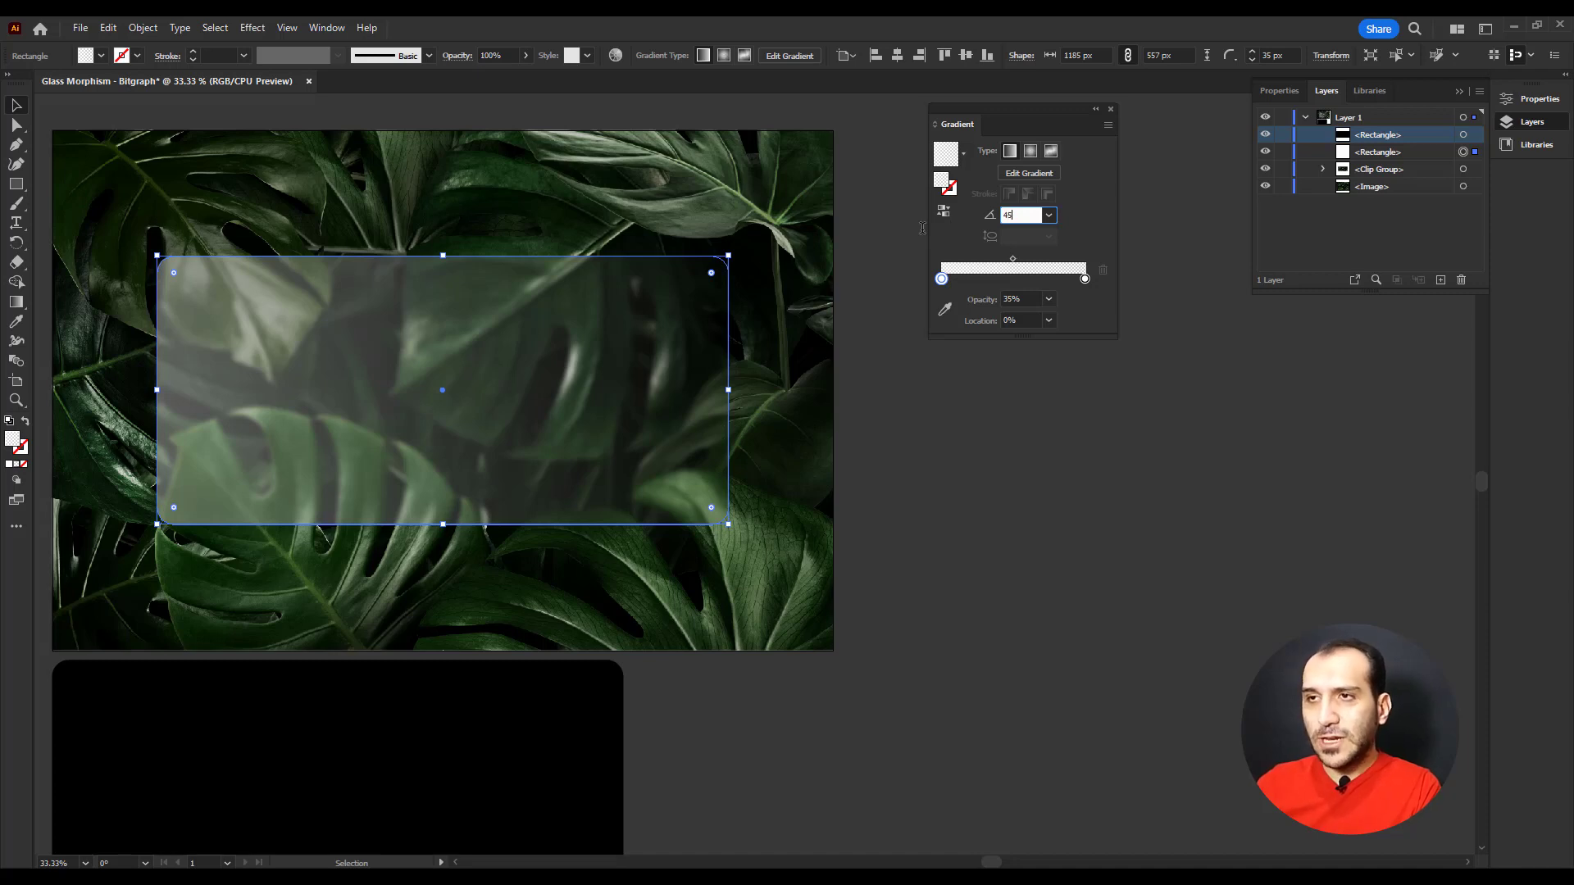
{"action": "type", "text": "45"}
{"action": "key", "text": "Tab"}
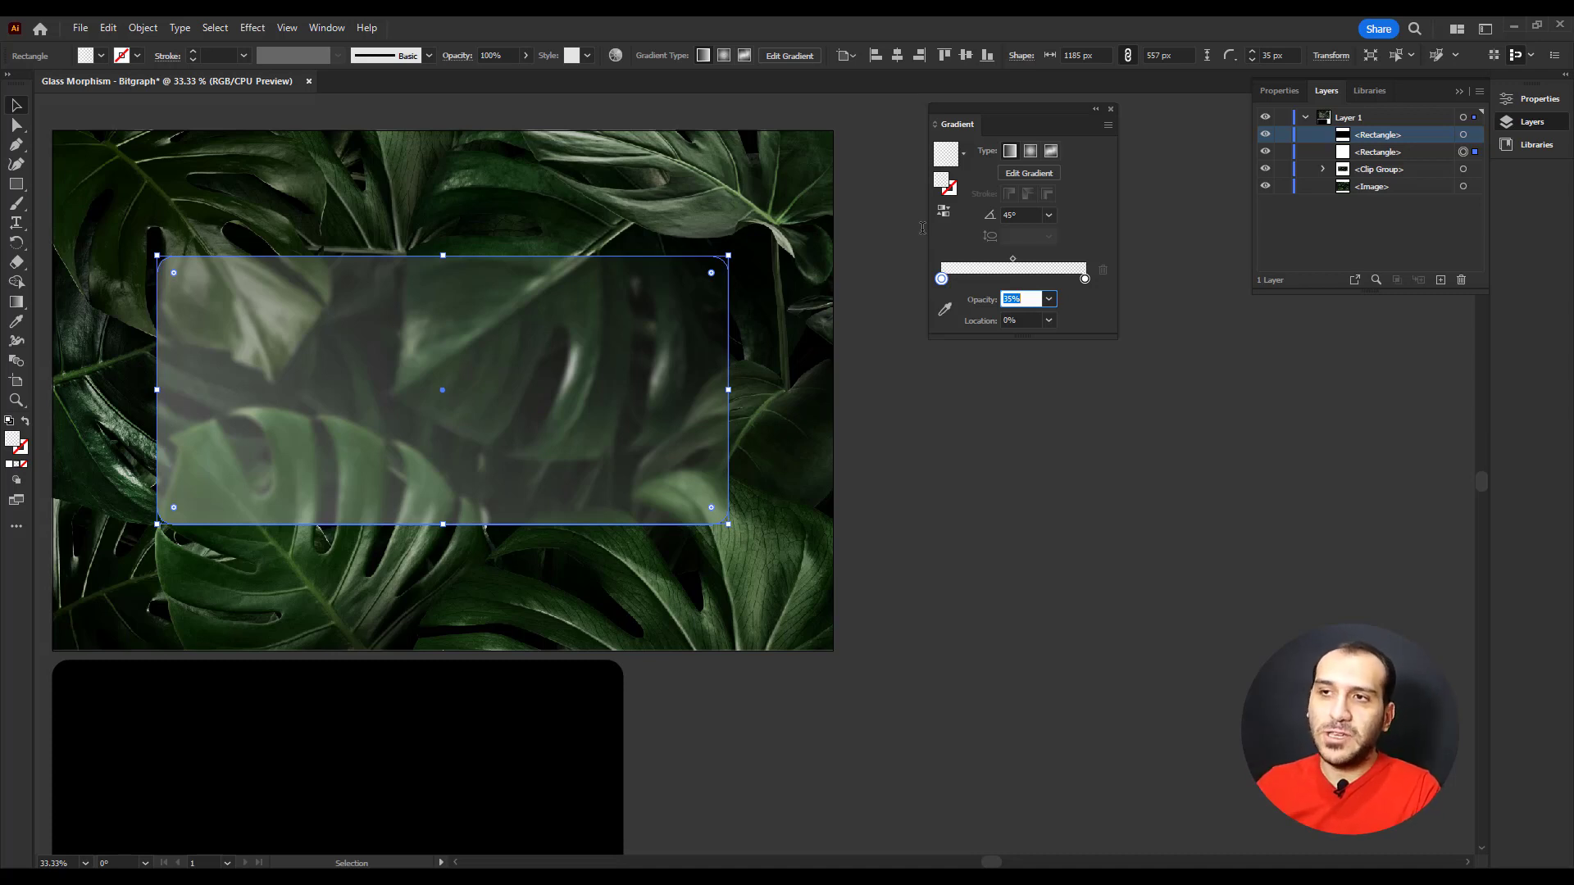
{"action": "key", "text": "Return"}
Apply the white linear gradient to the rectangle's stroke and set its start stop's opacity to 65%.
{"action": "double_click", "coordinate": [953, 192]}
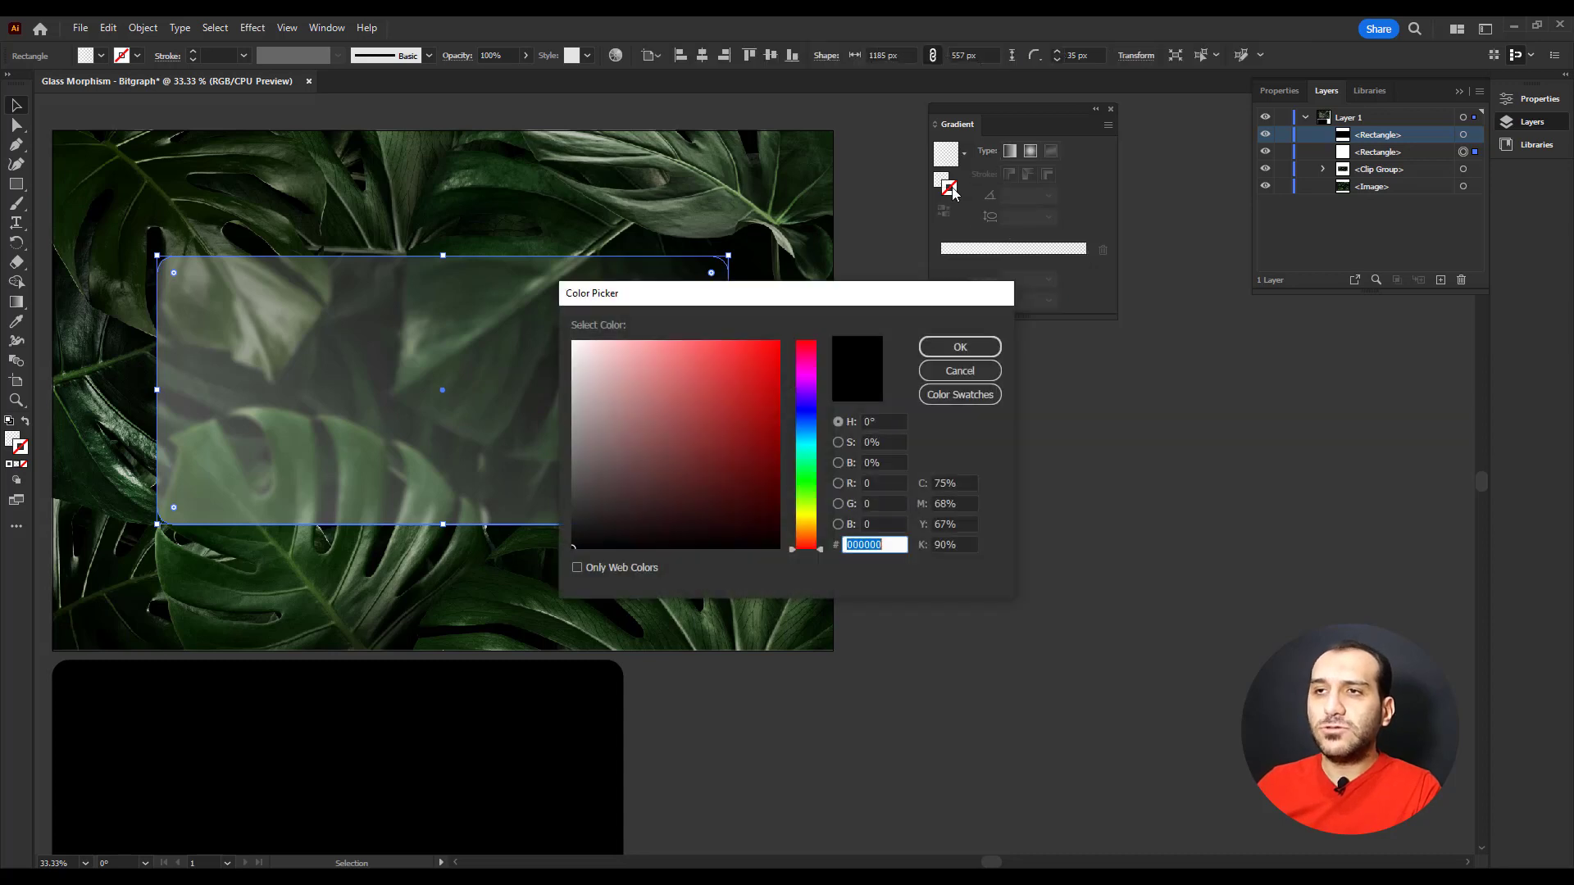
{"action": "left_click", "coordinate": [938, 366]}
{"action": "left_click", "coordinate": [986, 250]}
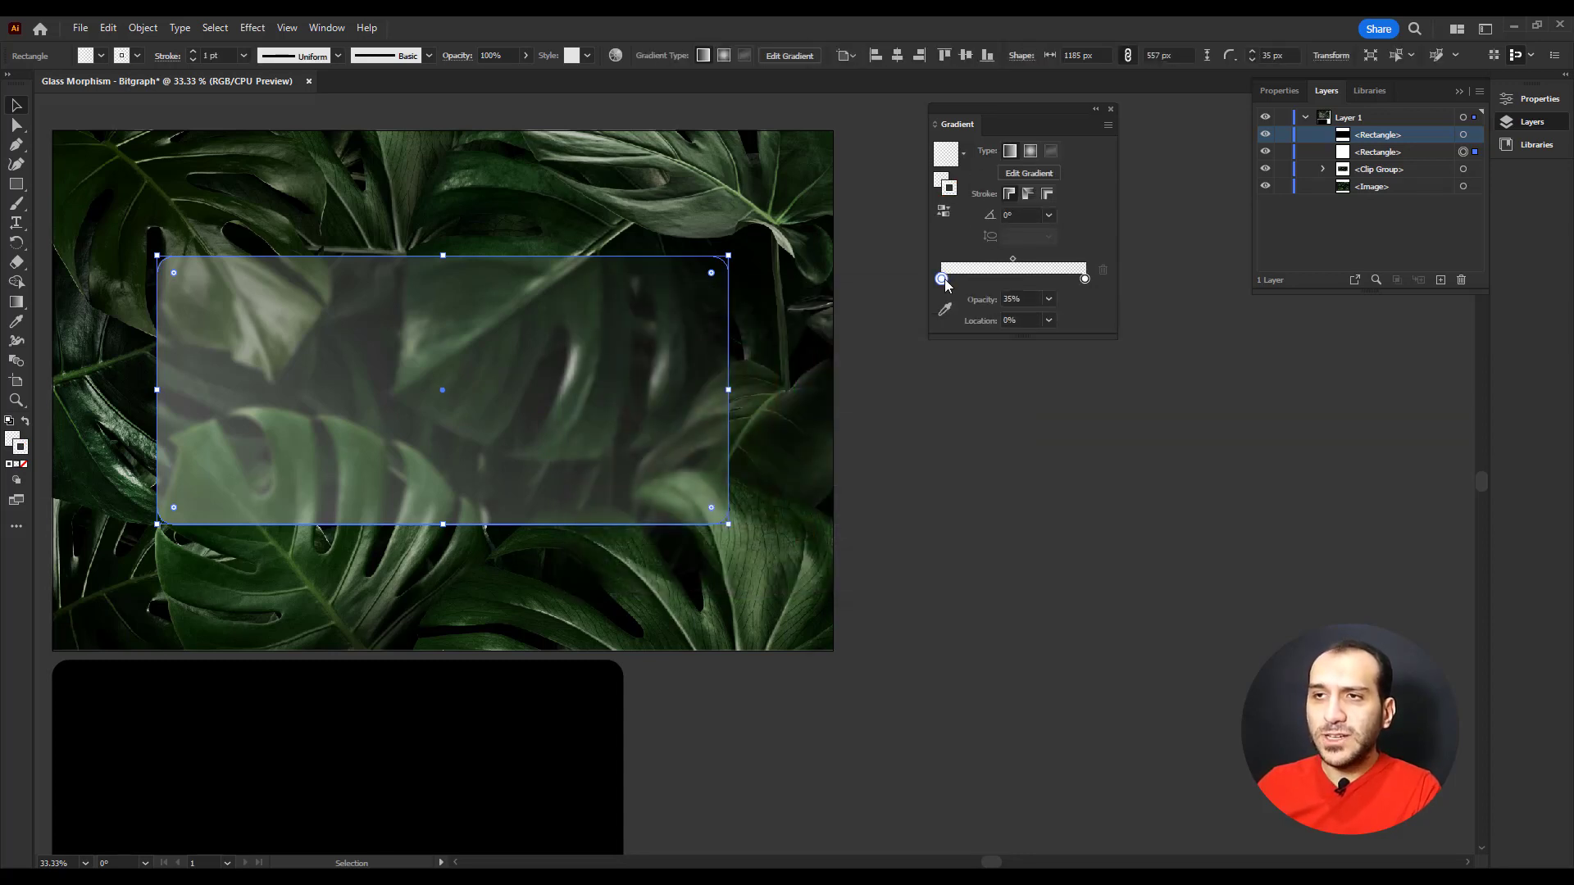
{"action": "left_click", "coordinate": [1023, 299]}
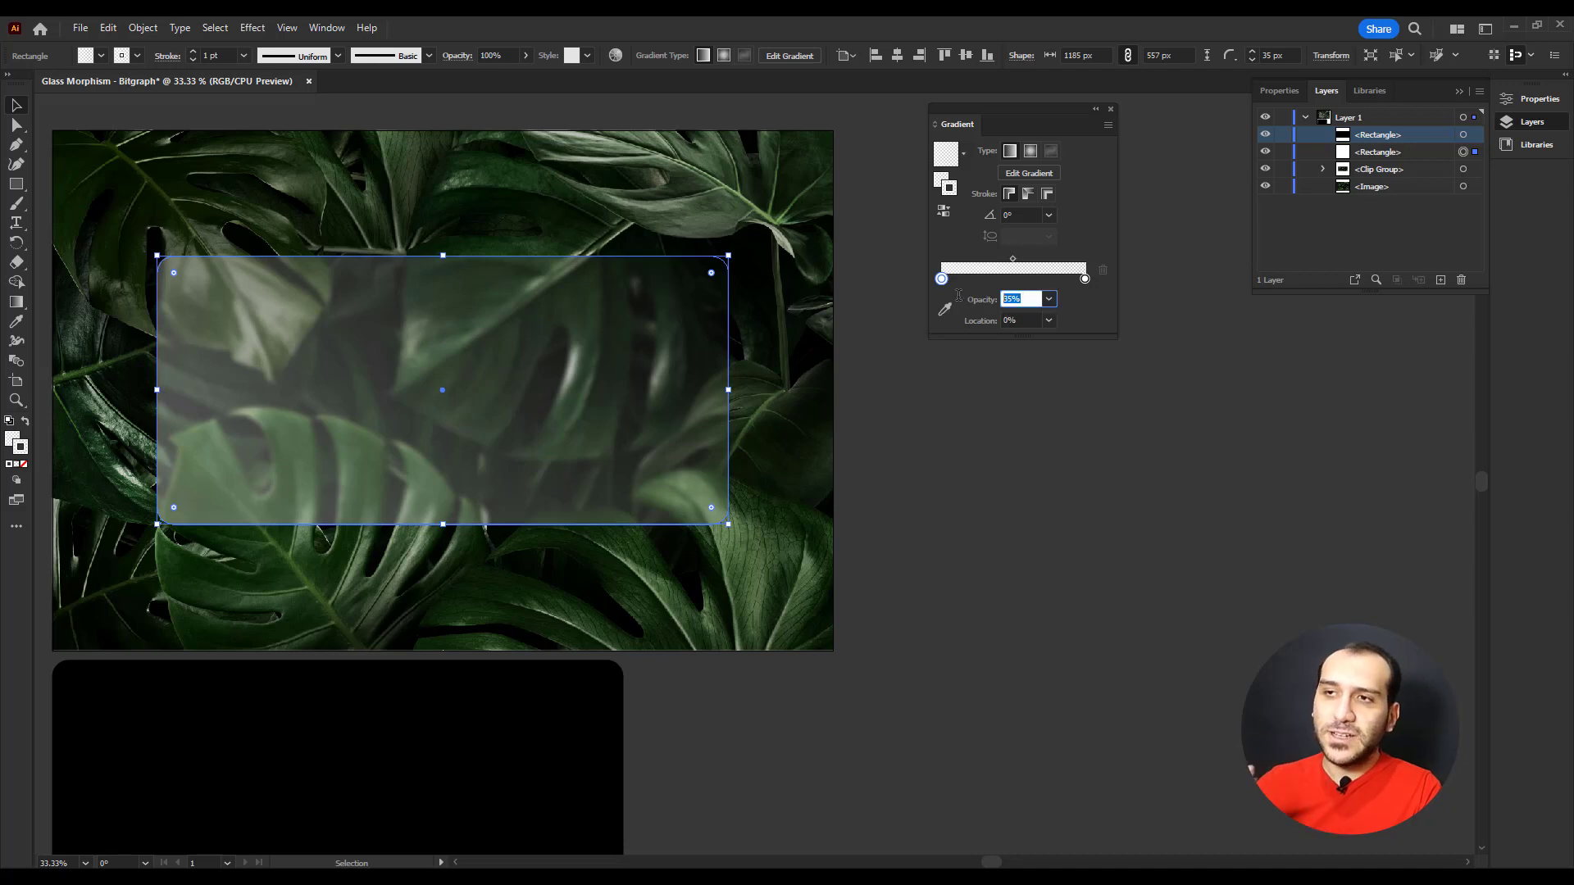
{"action": "type", "text": "65"}
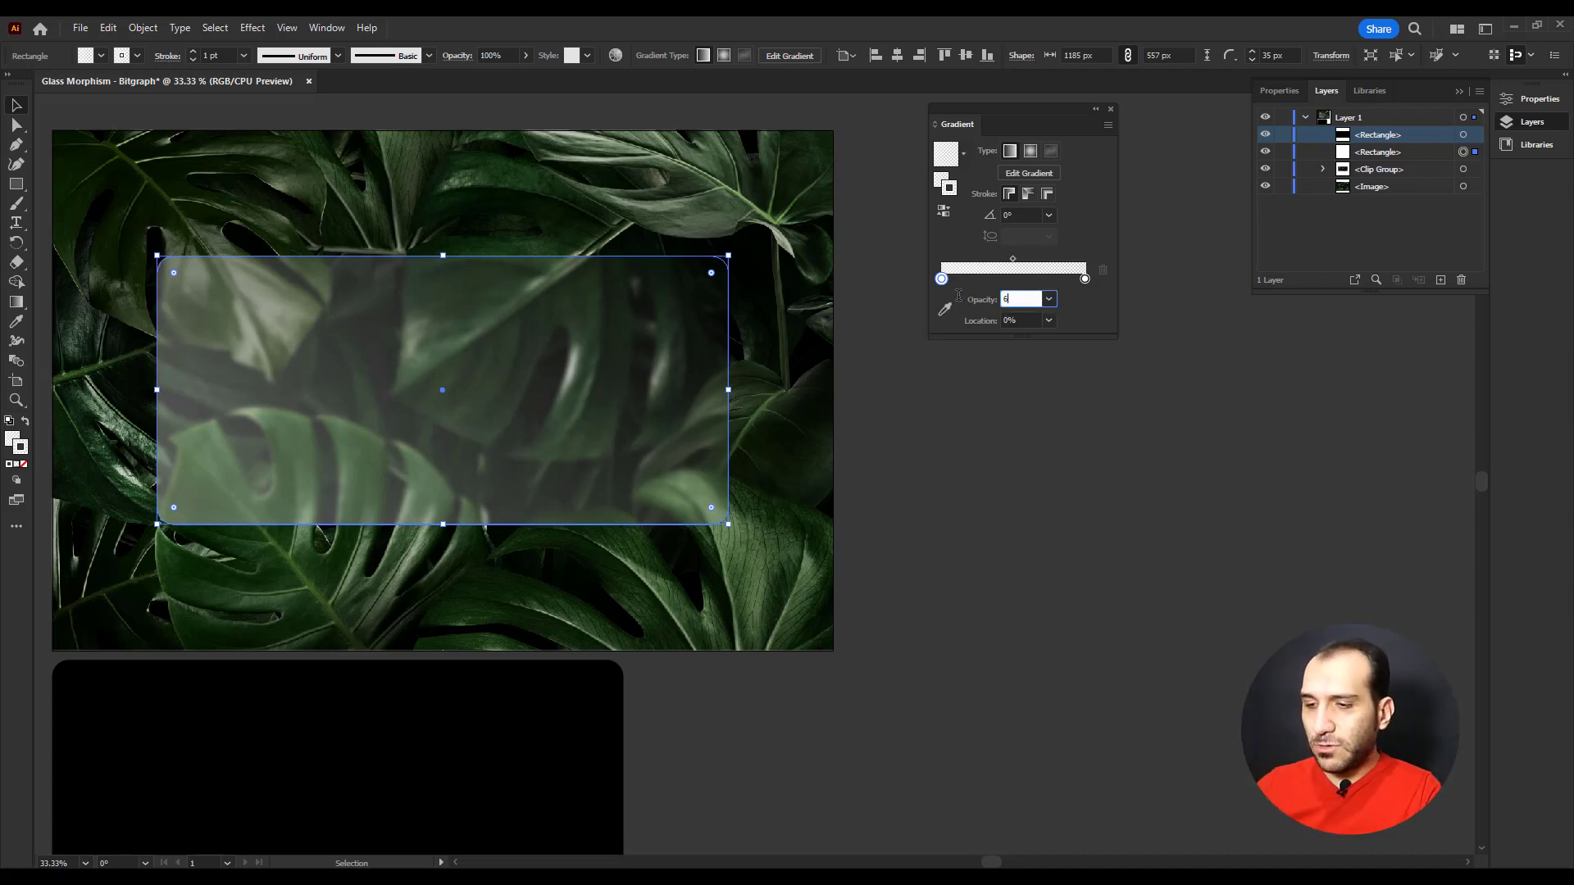
{"action": "key", "text": "Tab"}
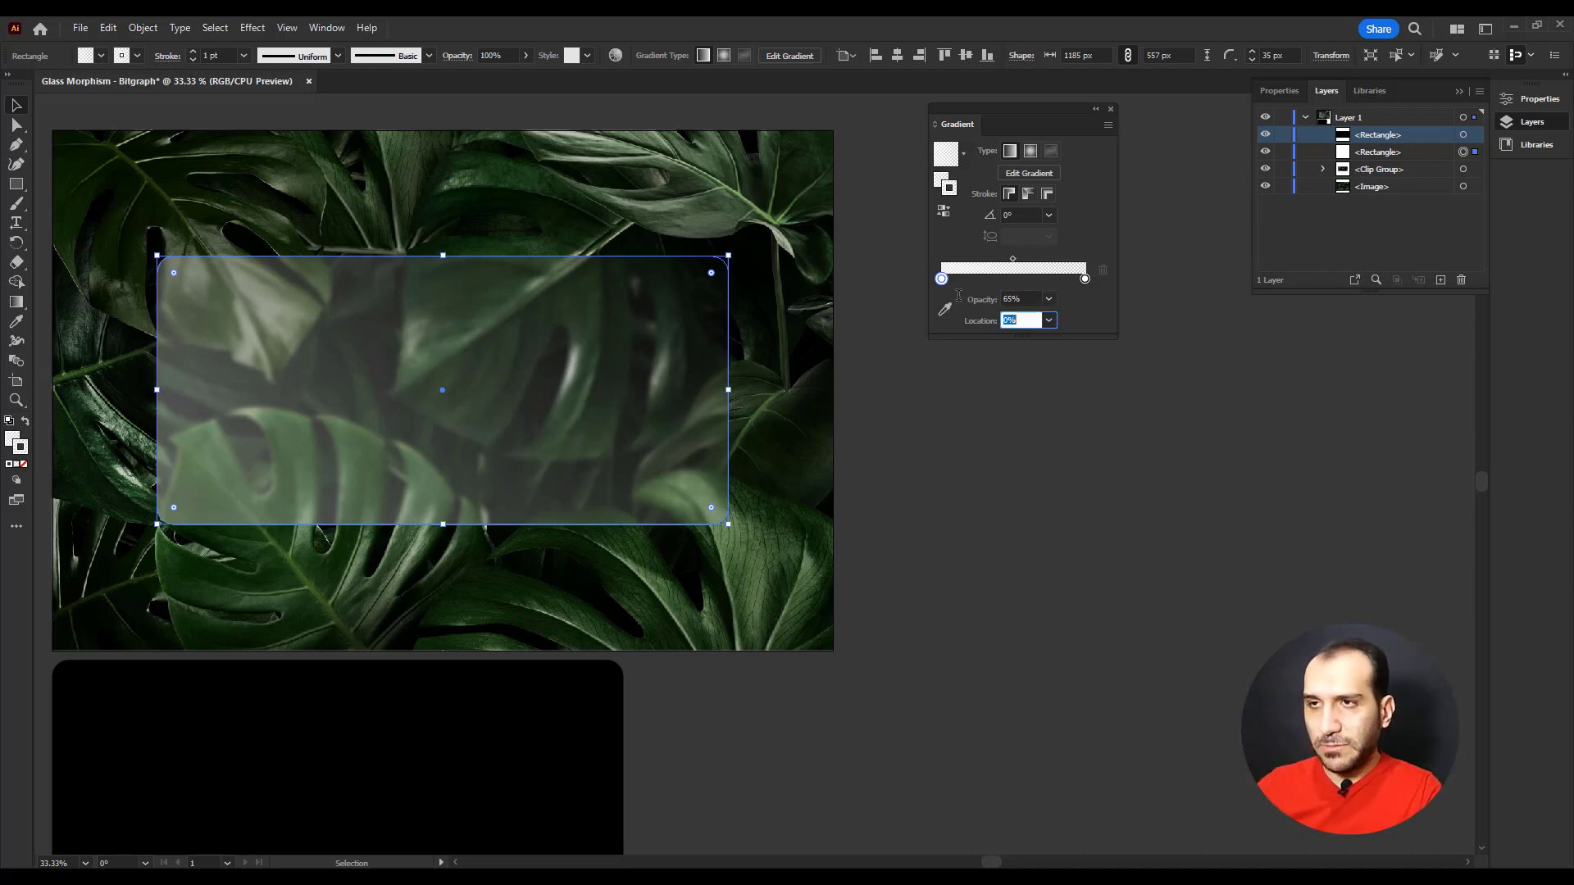
{"action": "left_click", "coordinate": [877, 380]}
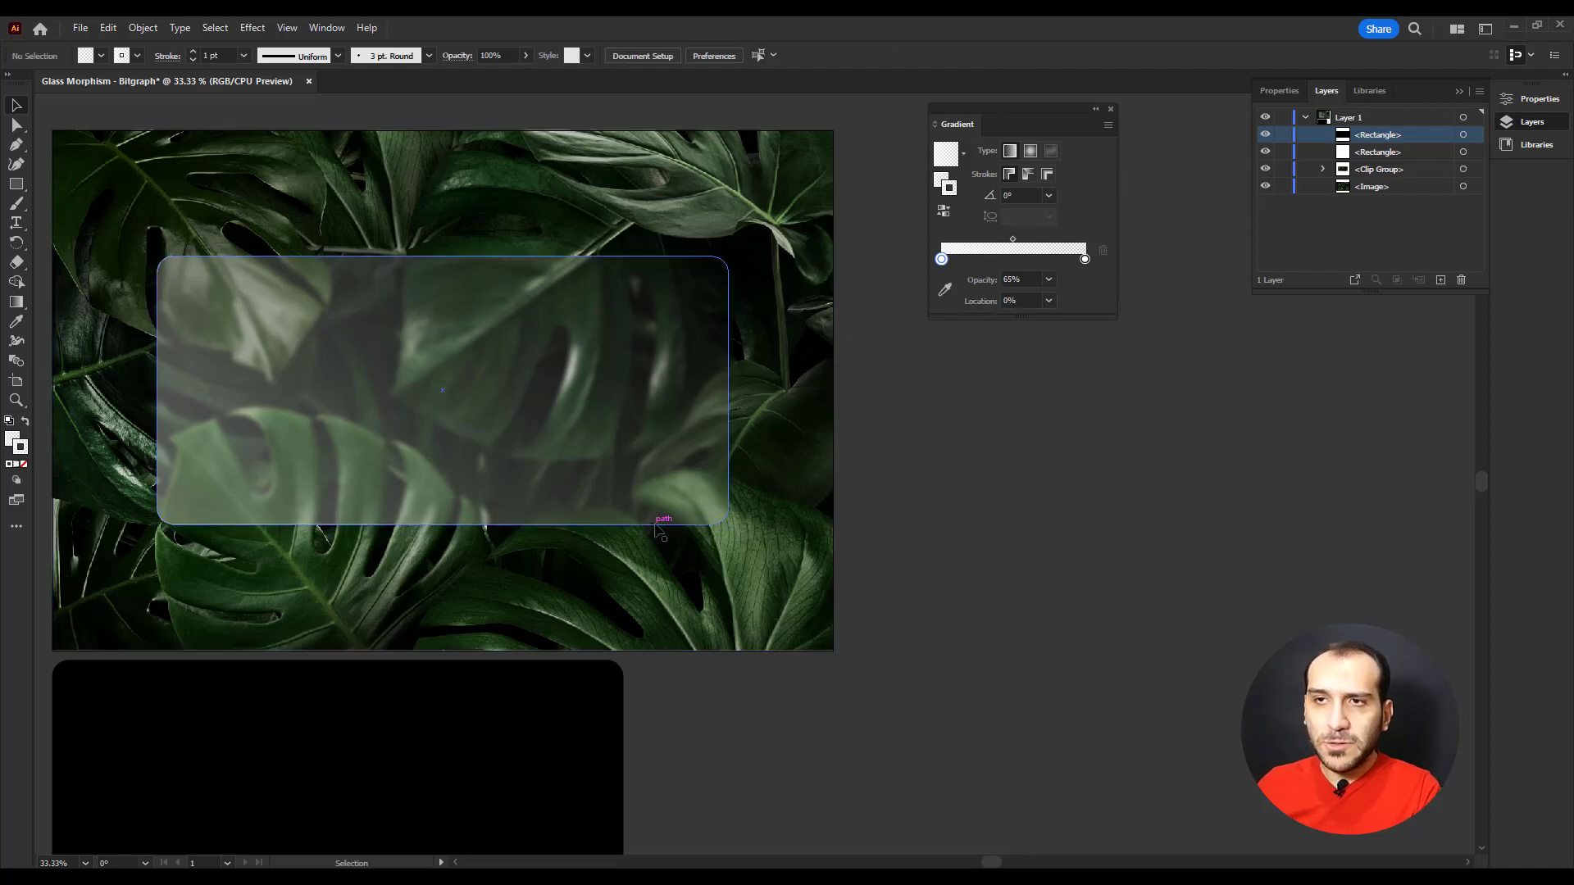
Reverse the stroke gradient of the glass rectangle so its 65% opacity stop sits at location 100%.
{"action": "scroll", "coordinate": [515, 455], "scroll_direction": "up", "scroll_amount": 2}
{"action": "scroll", "coordinate": [541, 489], "scroll_direction": "down", "scroll_amount": 1}
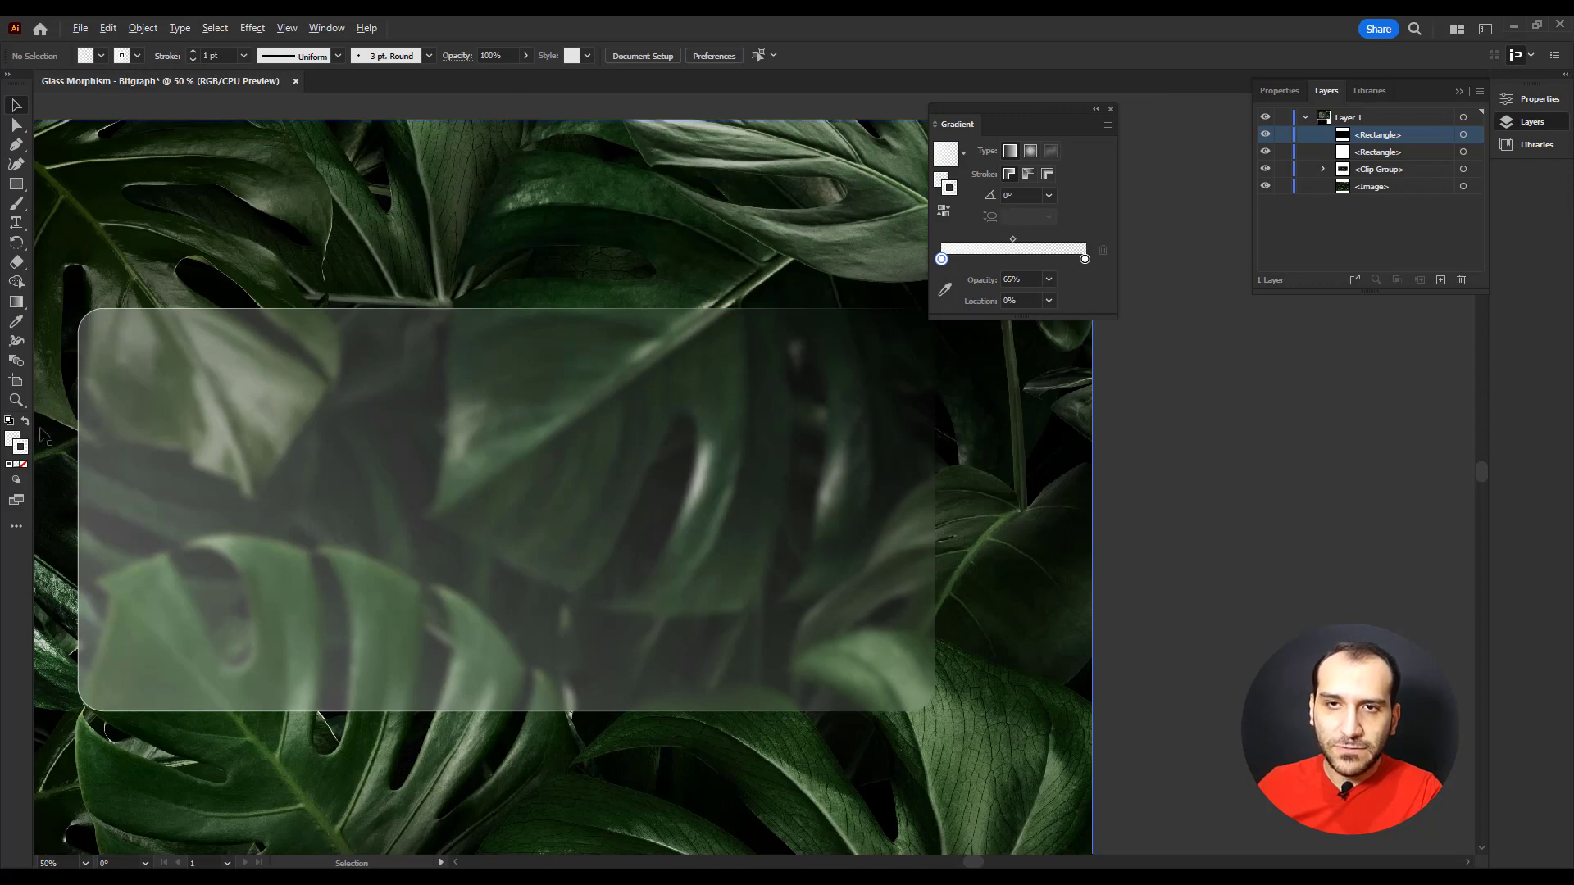
{"action": "scroll", "coordinate": [43, 435], "scroll_direction": "up", "scroll_amount": 2}
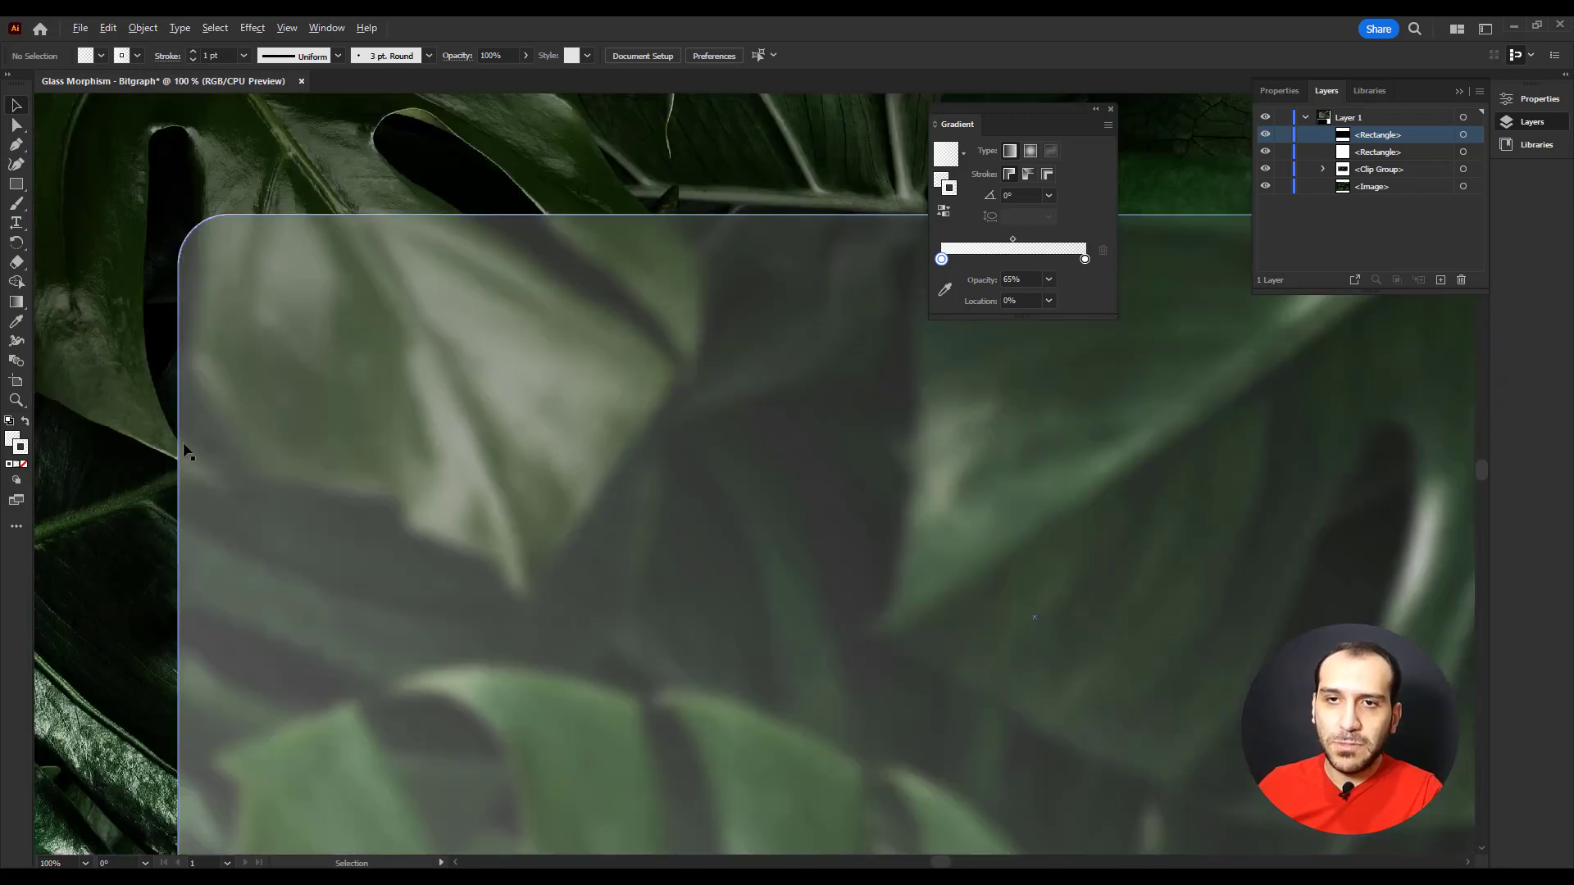
{"action": "scroll", "coordinate": [183, 449], "scroll_direction": "down", "scroll_amount": 2}
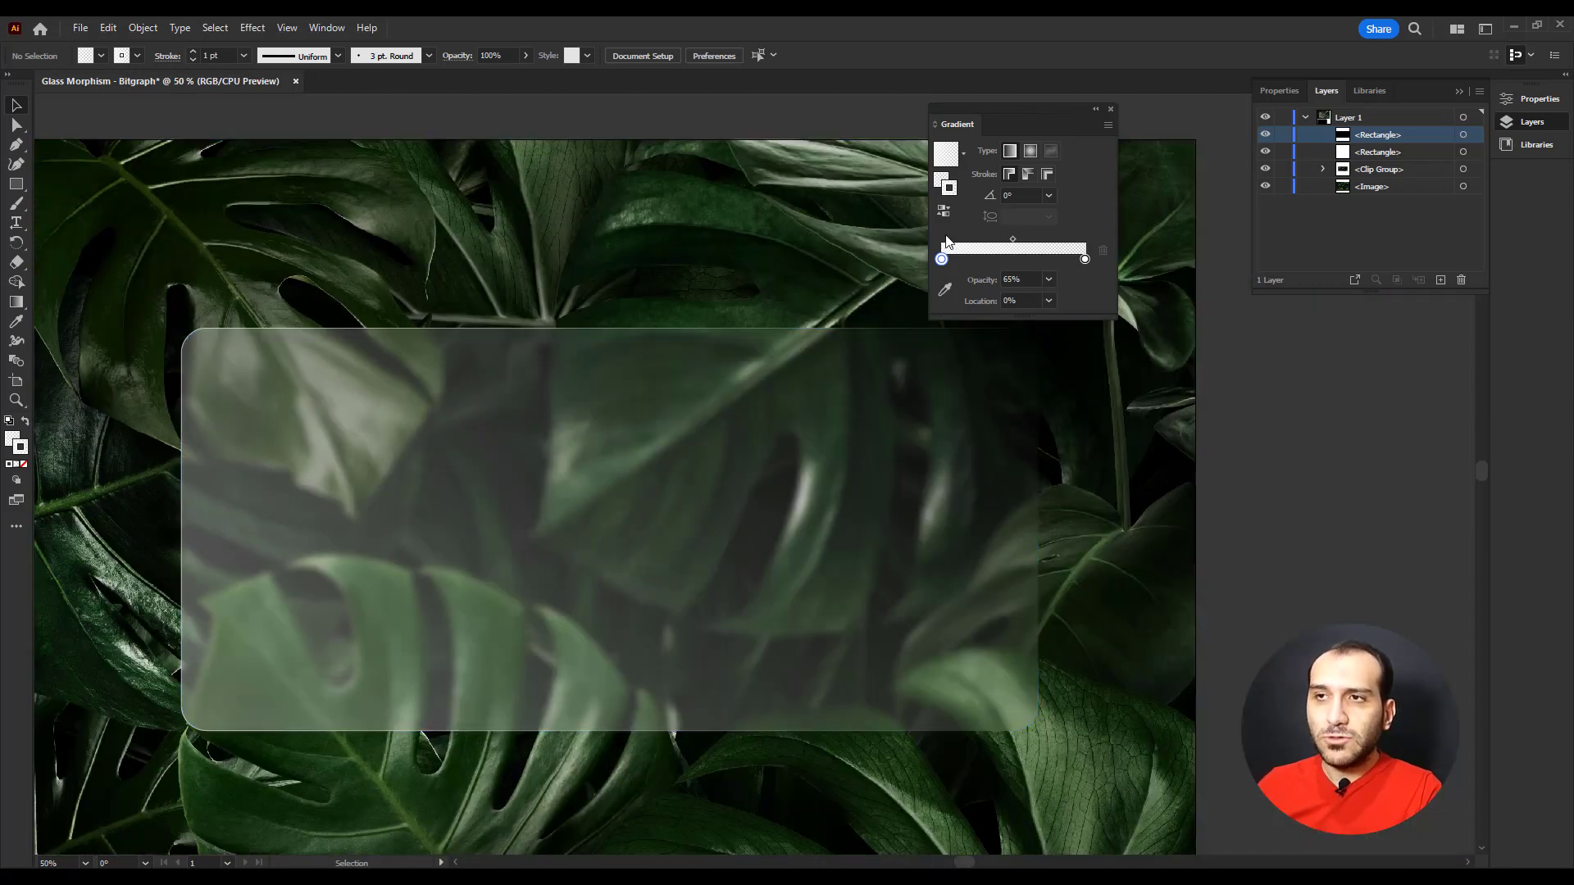
{"action": "left_click", "coordinate": [678, 498]}
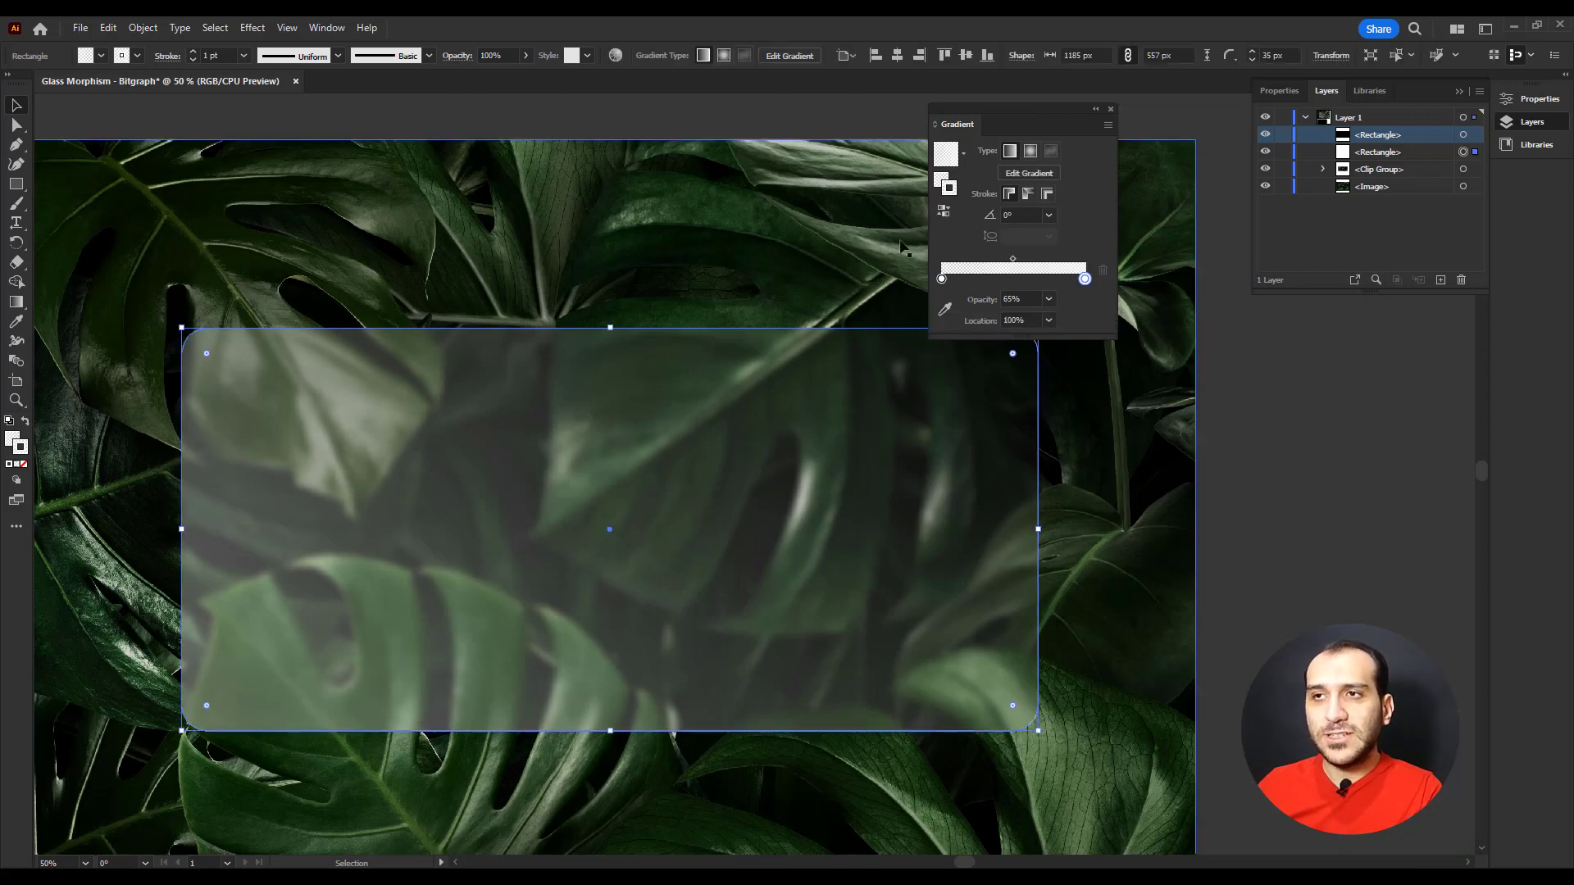
{"action": "left_click", "coordinate": [1287, 476]}
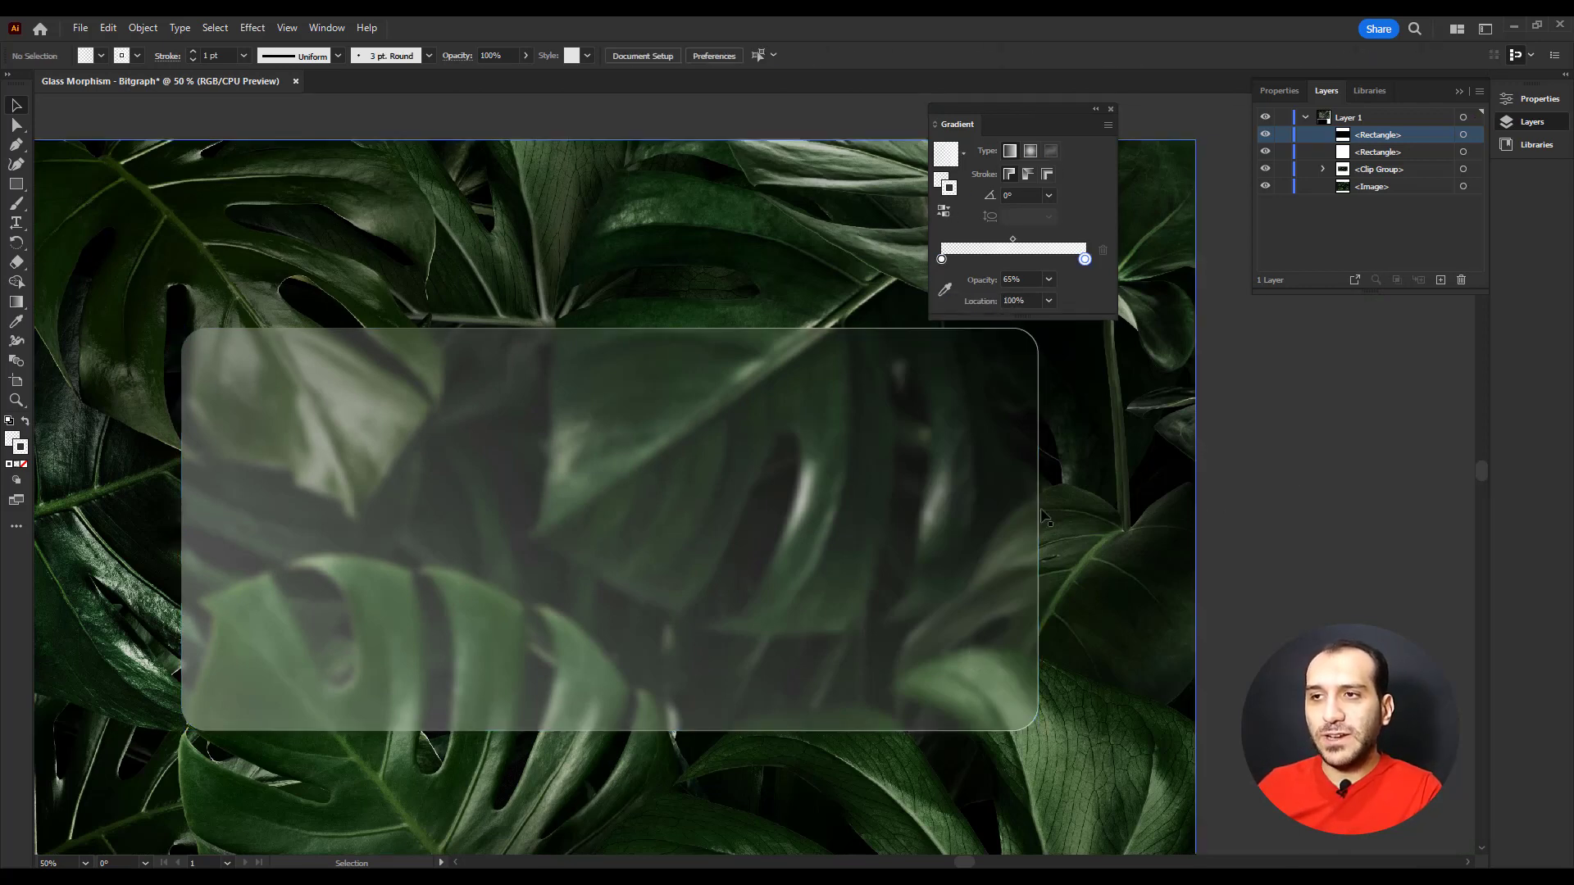
Examine the glass card's blurred surface and gradient border up close, especially around its upper-right corner.
{"action": "left_click_drag", "start_coordinate": [1008, 503], "coordinate": [868, 484]}
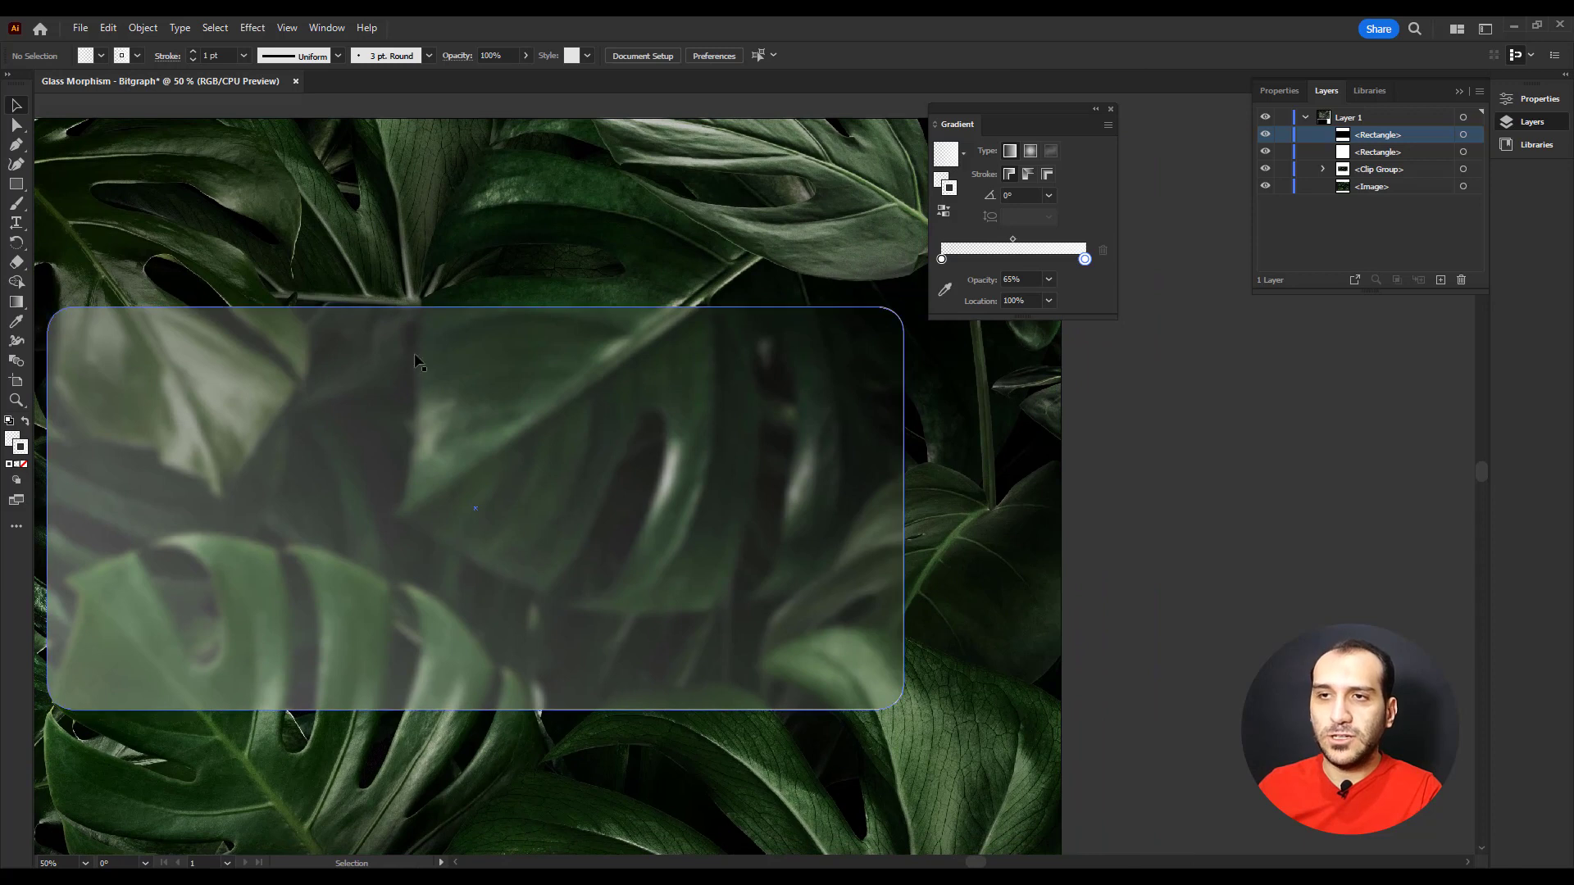
{"action": "left_click_drag", "start_coordinate": [699, 480], "coordinate": [744, 468]}
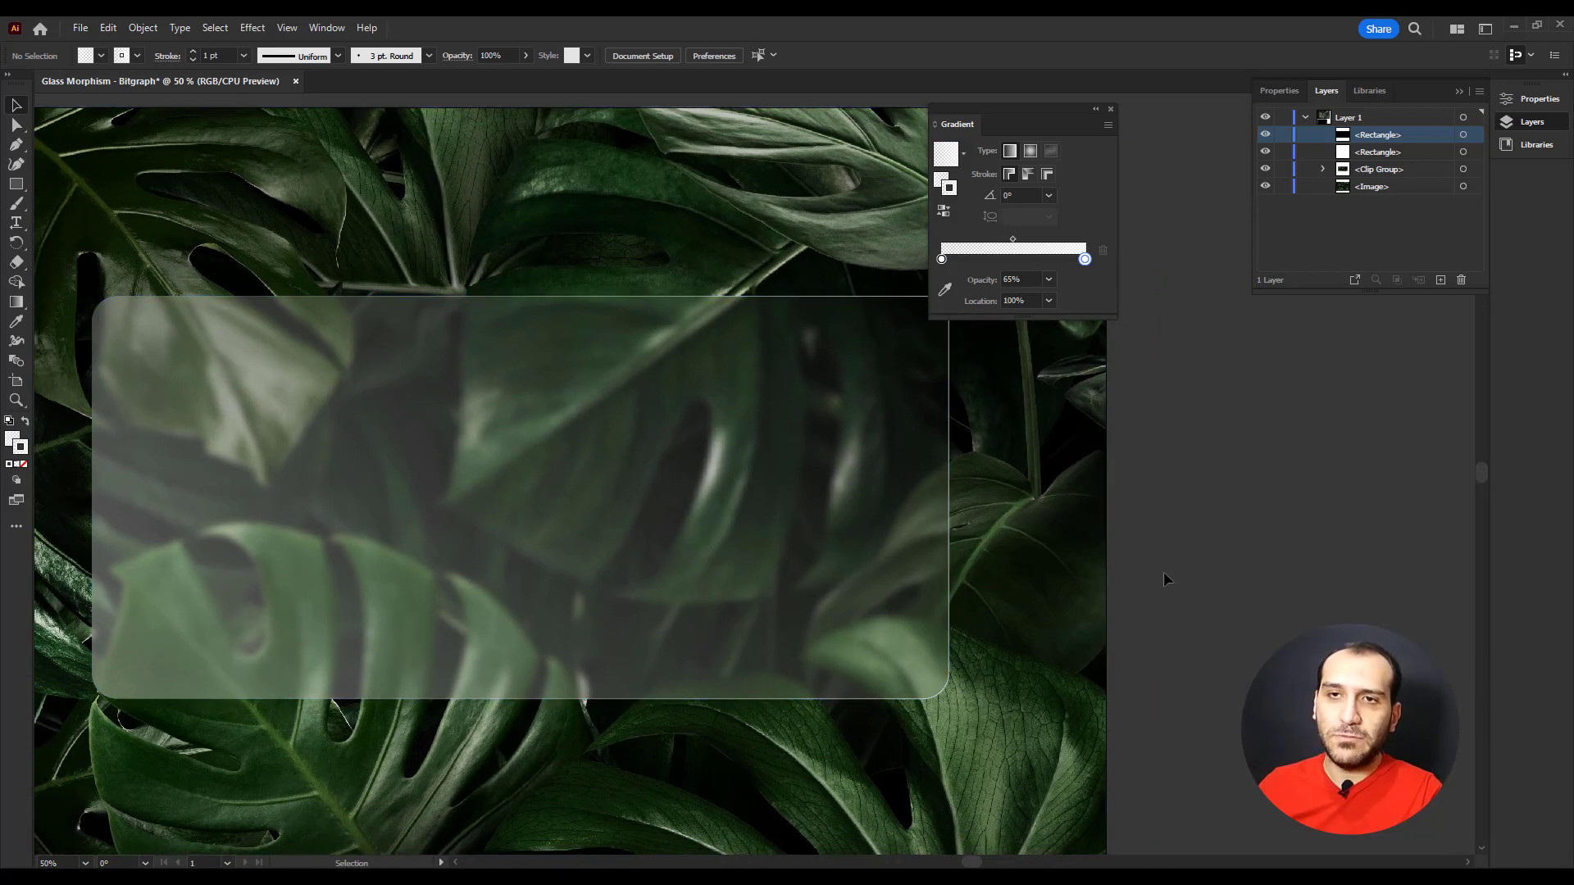
{"action": "scroll", "coordinate": [1163, 579], "scroll_direction": "down", "scroll_amount": 1}
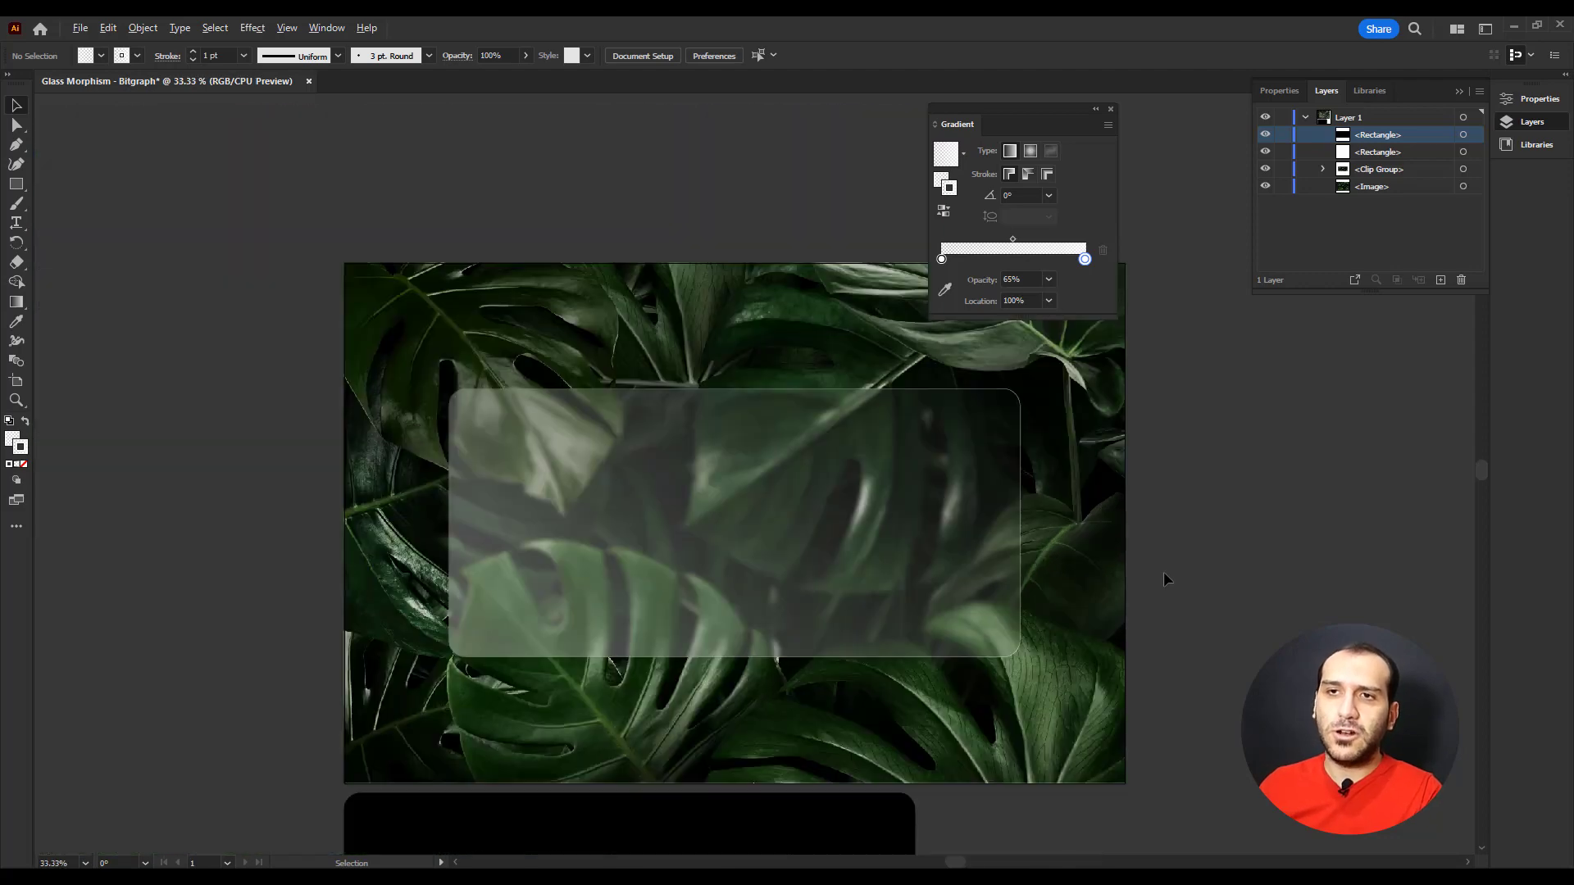
{"action": "left_click_drag", "start_coordinate": [1163, 579], "coordinate": [961, 564]}
{"action": "key", "text": "v"}
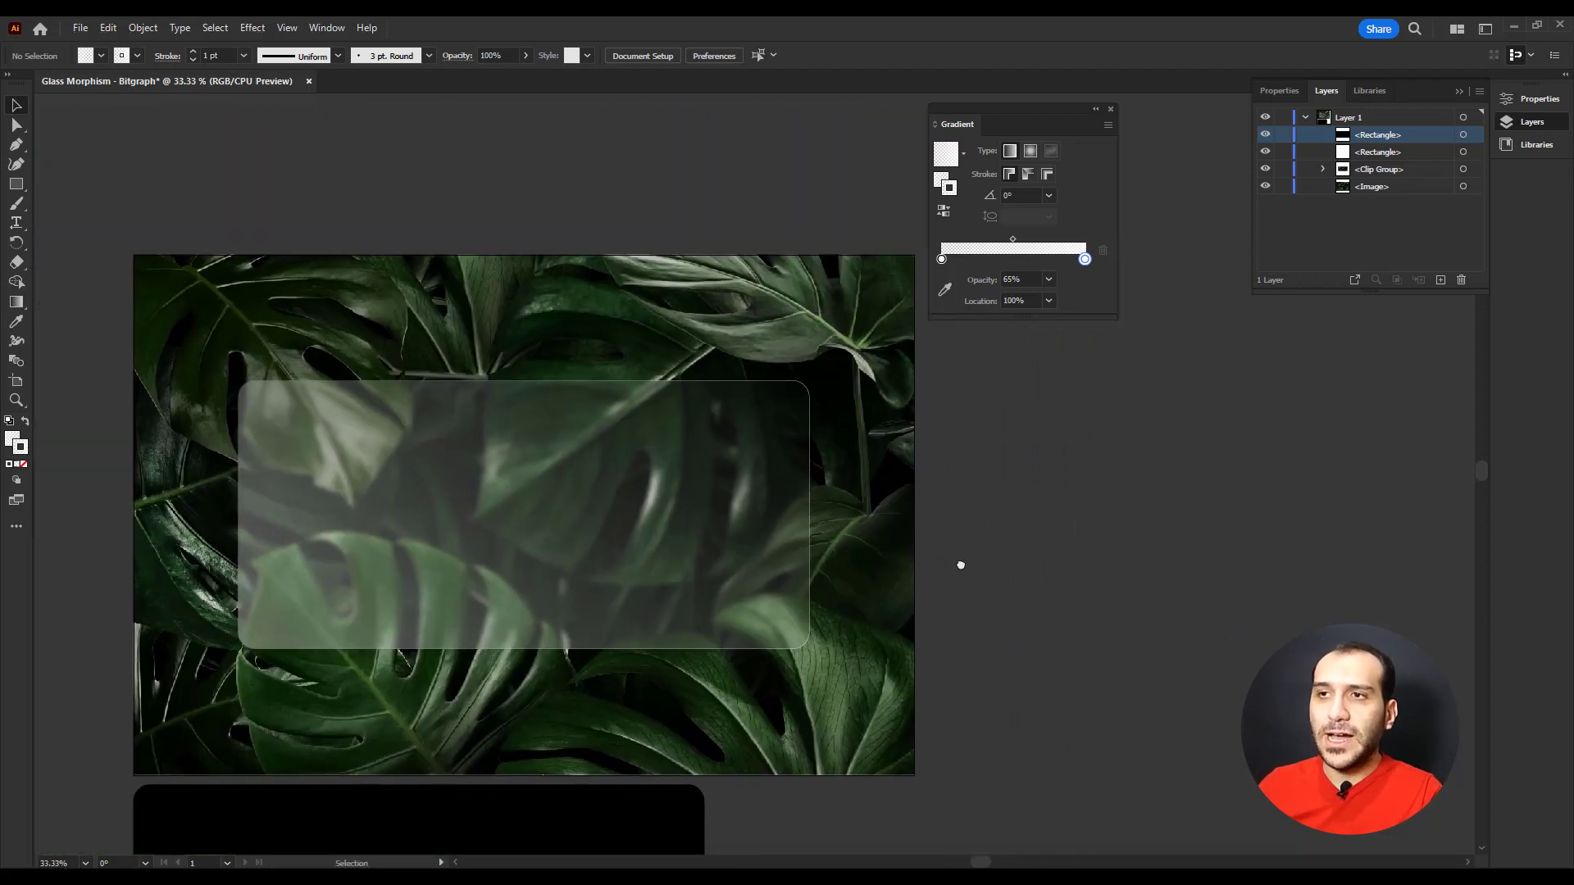
{"action": "scroll", "coordinate": [742, 459], "scroll_direction": "up", "scroll_amount": 3}
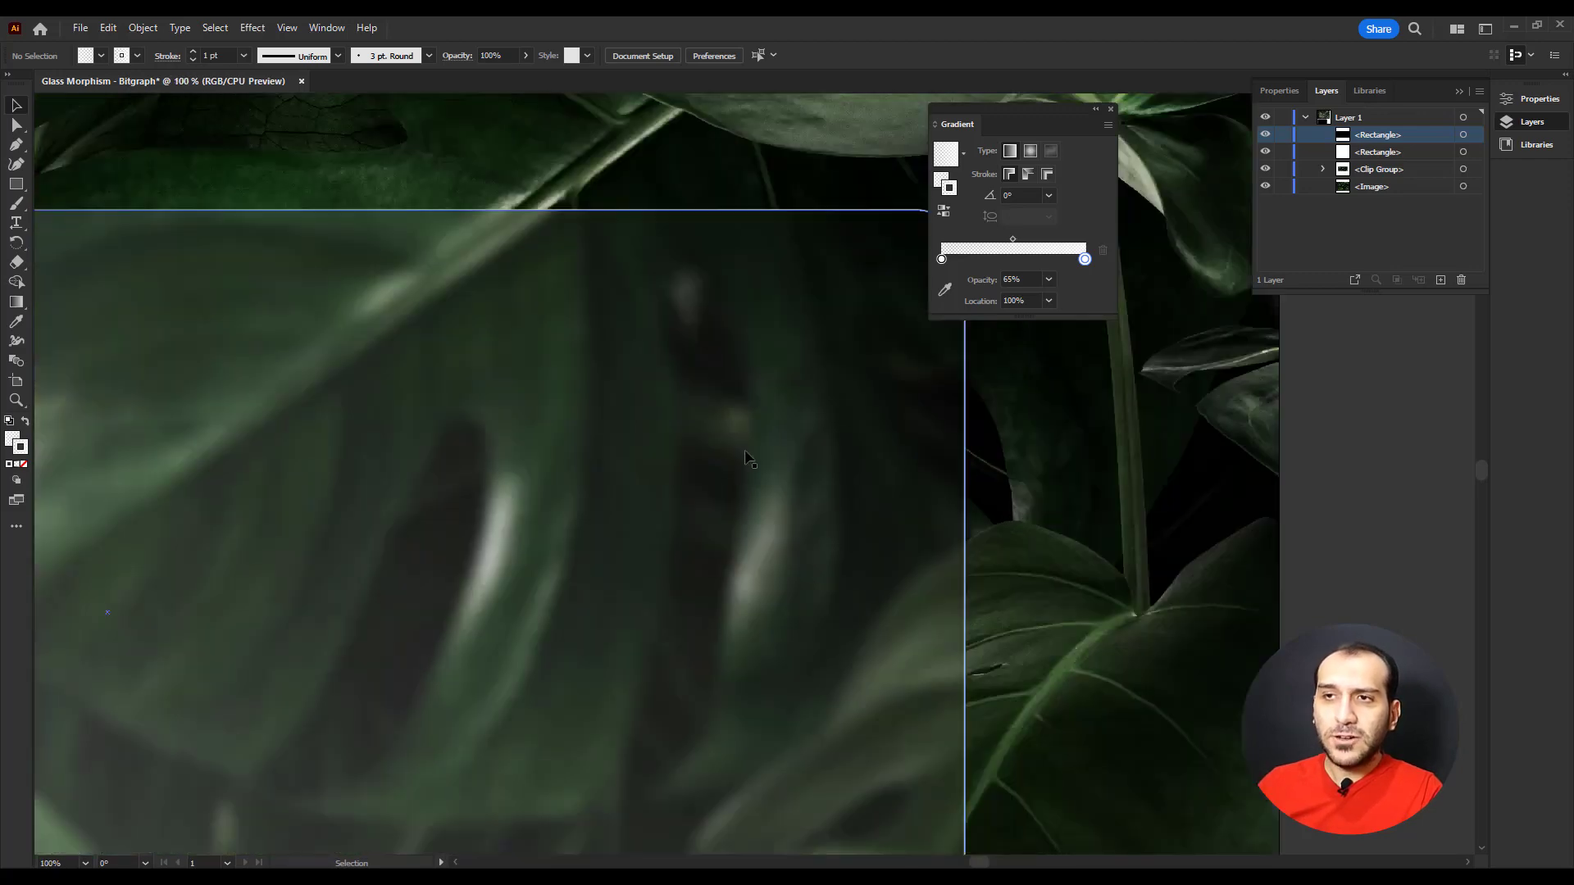
{"action": "left_click_drag", "start_coordinate": [746, 459], "coordinate": [492, 485]}
{"action": "scroll", "coordinate": [491, 486], "scroll_direction": "up", "scroll_amount": 2}
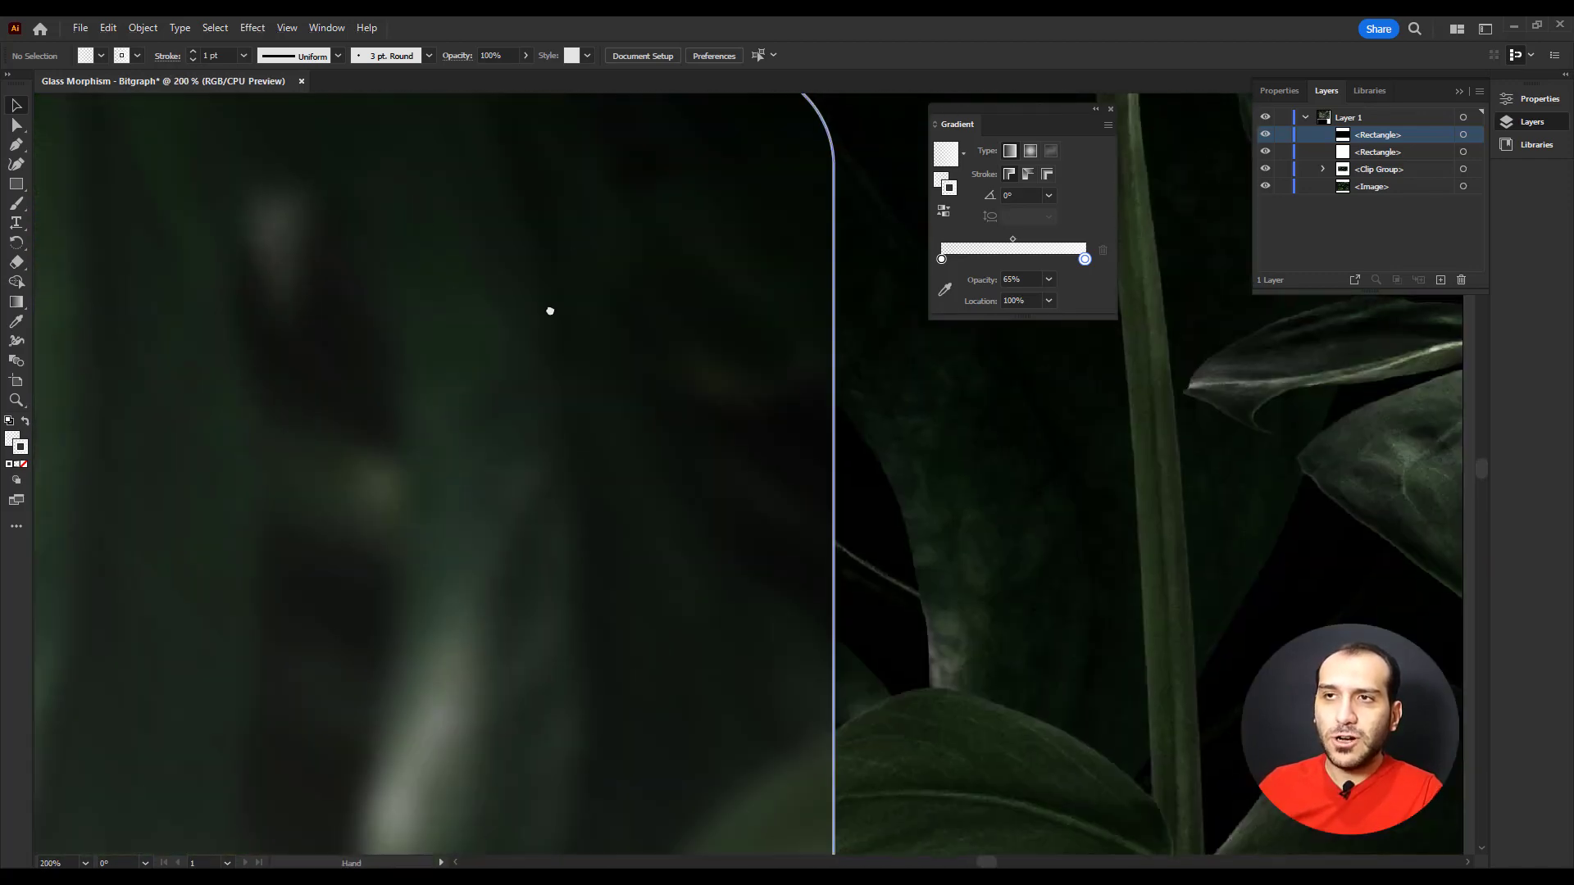
{"action": "left_click_drag", "start_coordinate": [570, 273], "coordinate": [369, 519]}
{"action": "left_click_drag", "start_coordinate": [362, 379], "coordinate": [164, 582]}
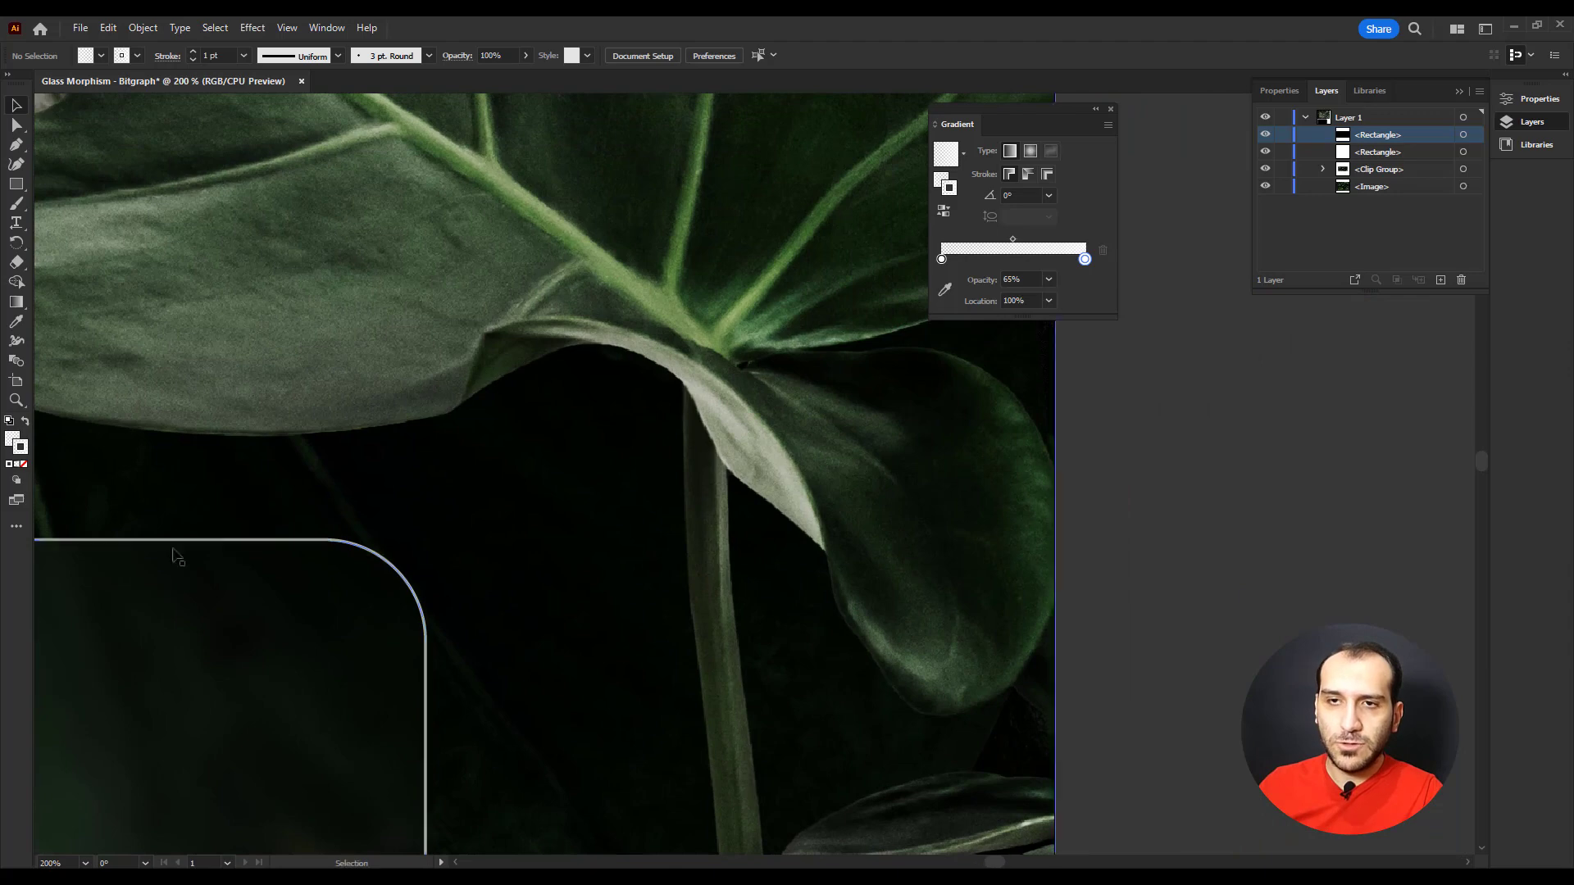
Align the glass rectangle's stroke to the outside of its path.
{"action": "left_click", "coordinate": [326, 28]}
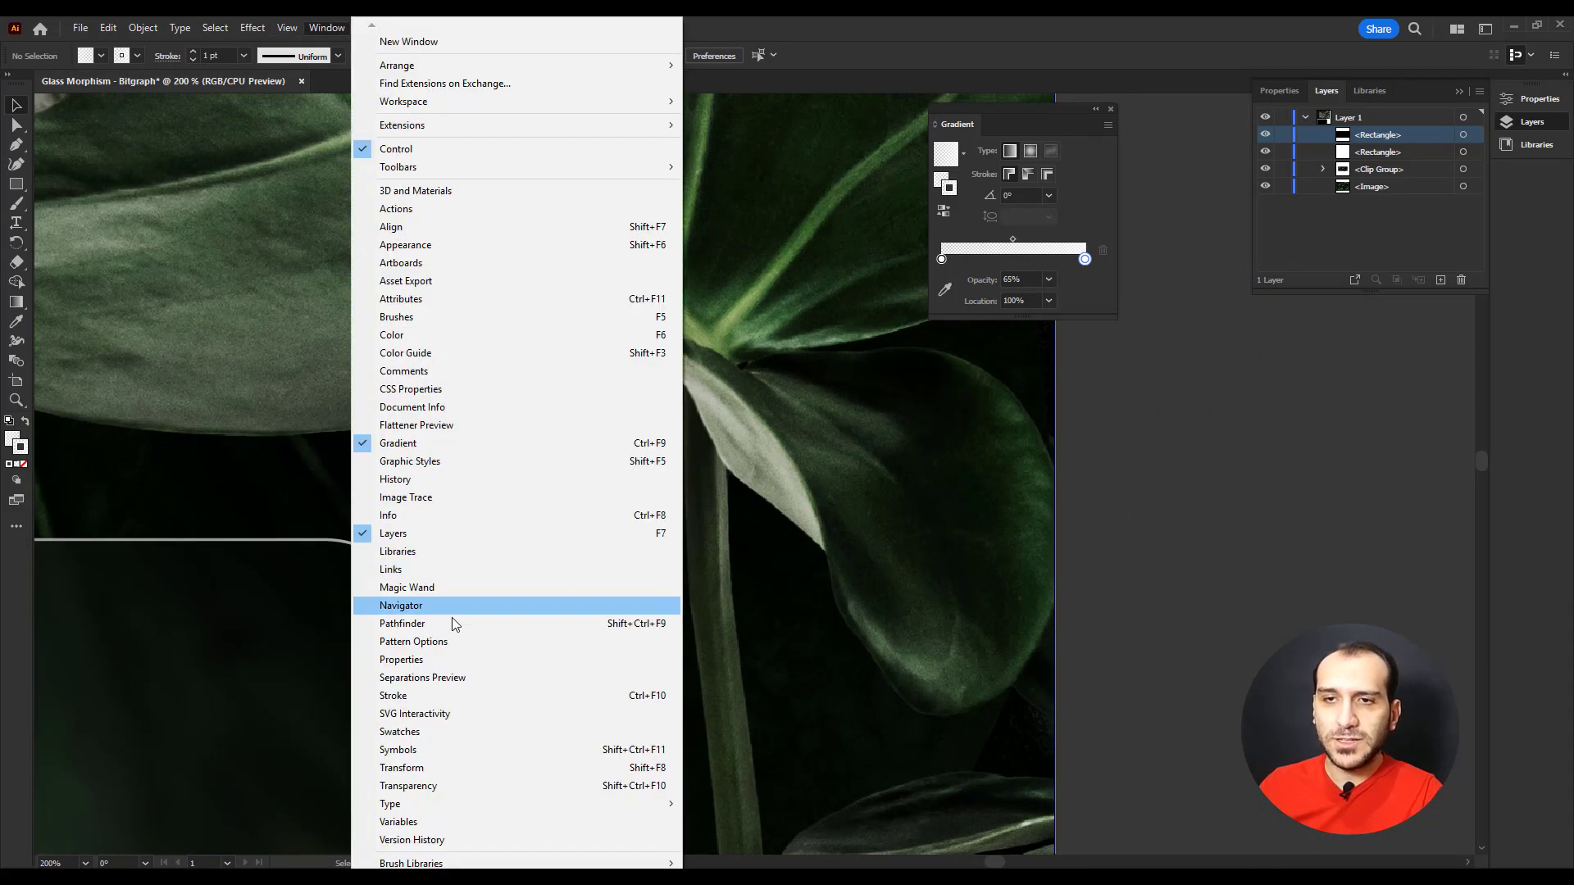
{"action": "left_click", "coordinate": [436, 695]}
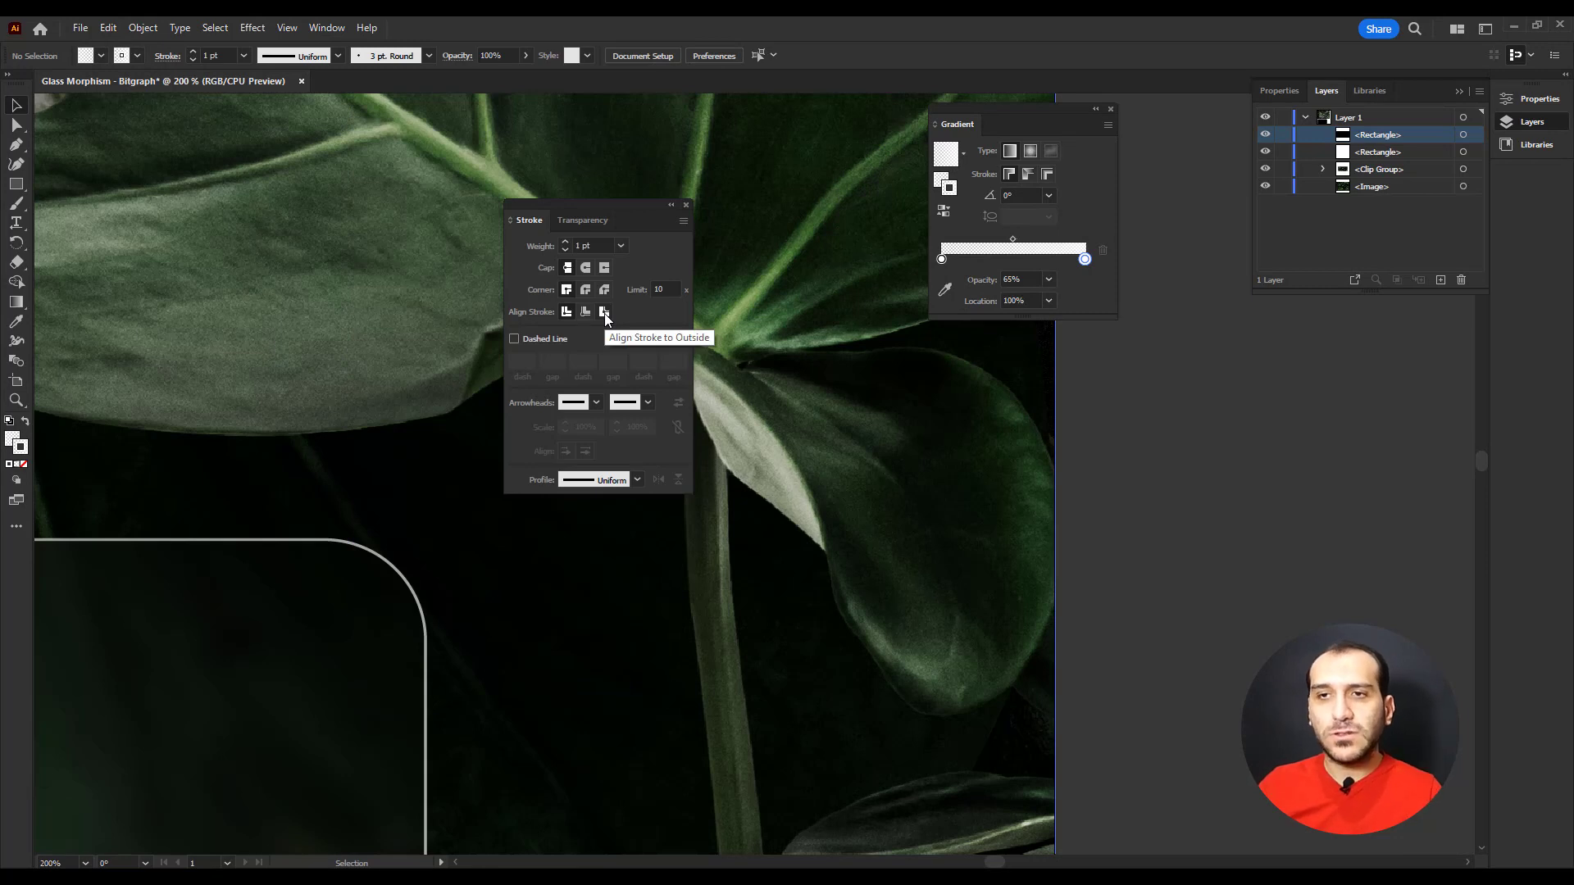
{"action": "key", "text": "ctrl+z"}
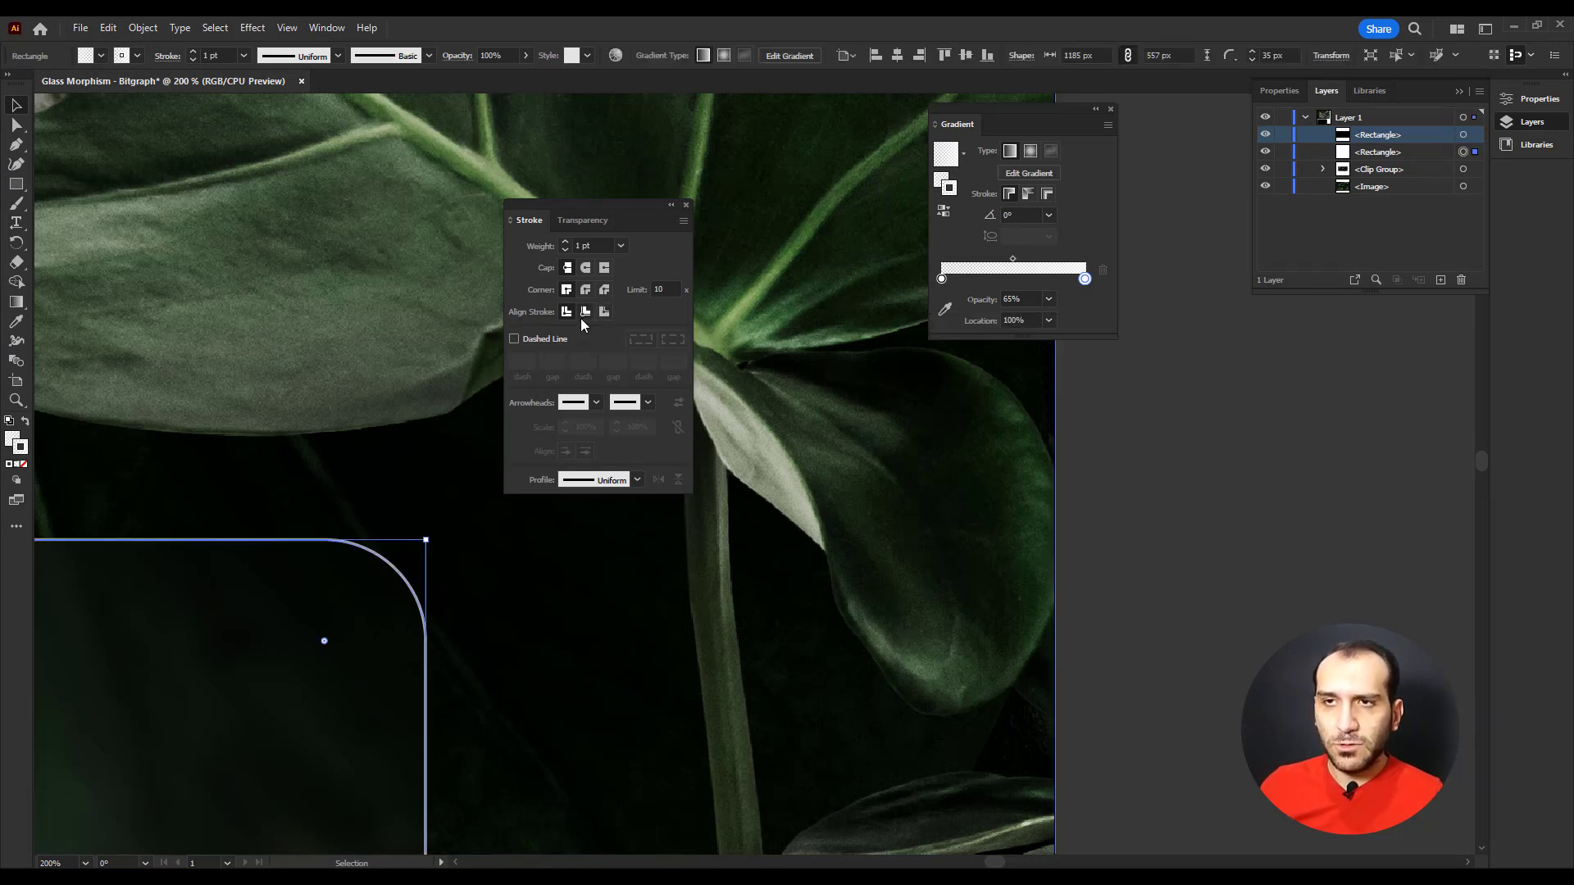
{"action": "left_click", "coordinate": [582, 318]}
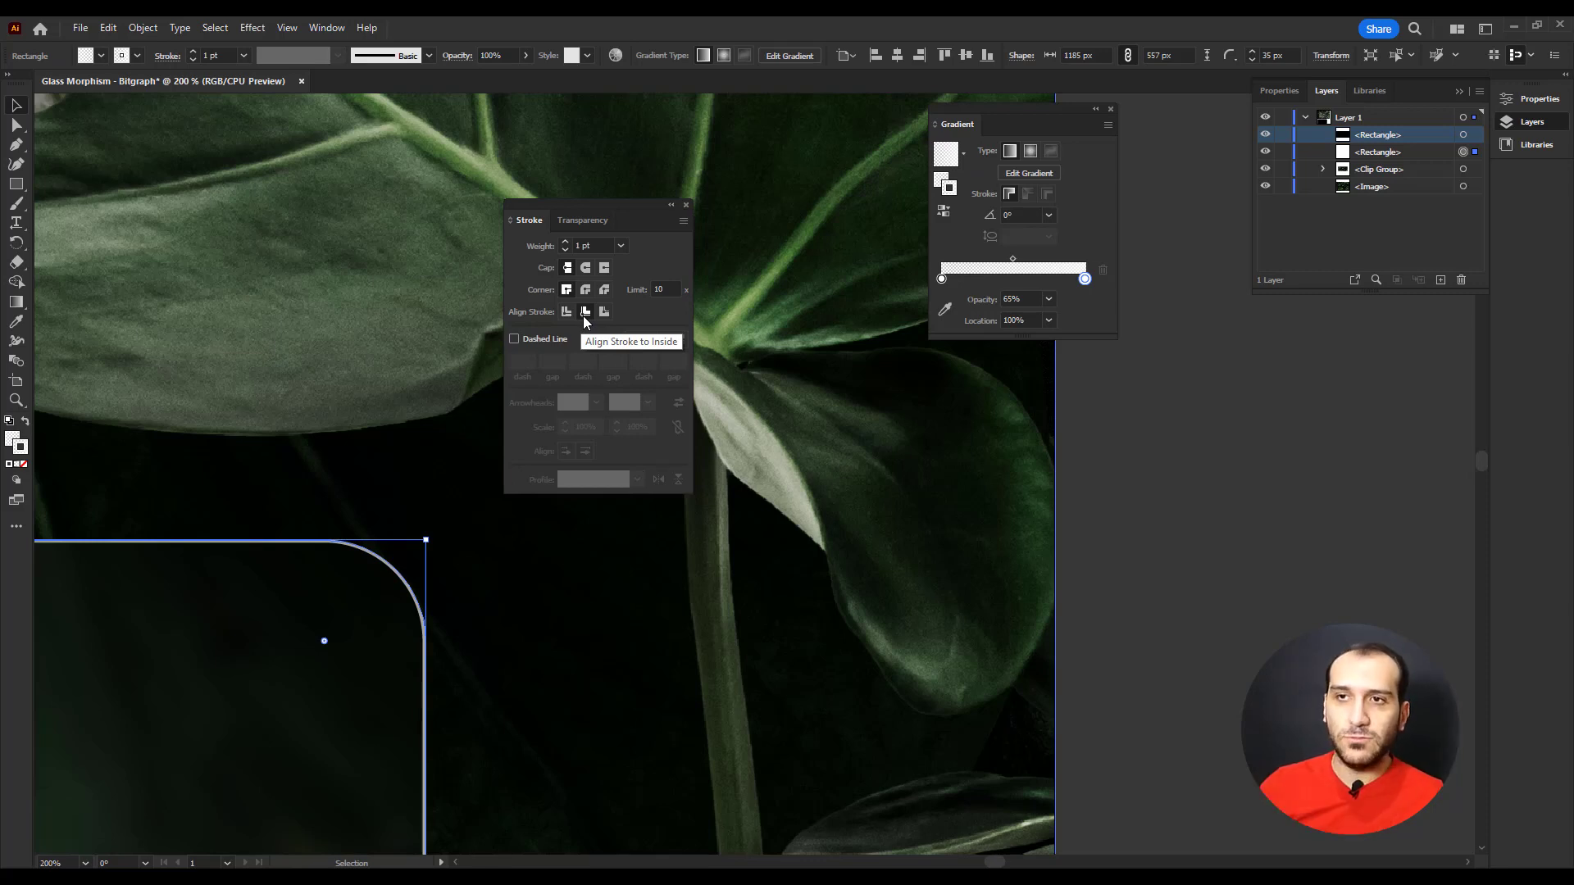
{"action": "left_click", "coordinate": [605, 314]}
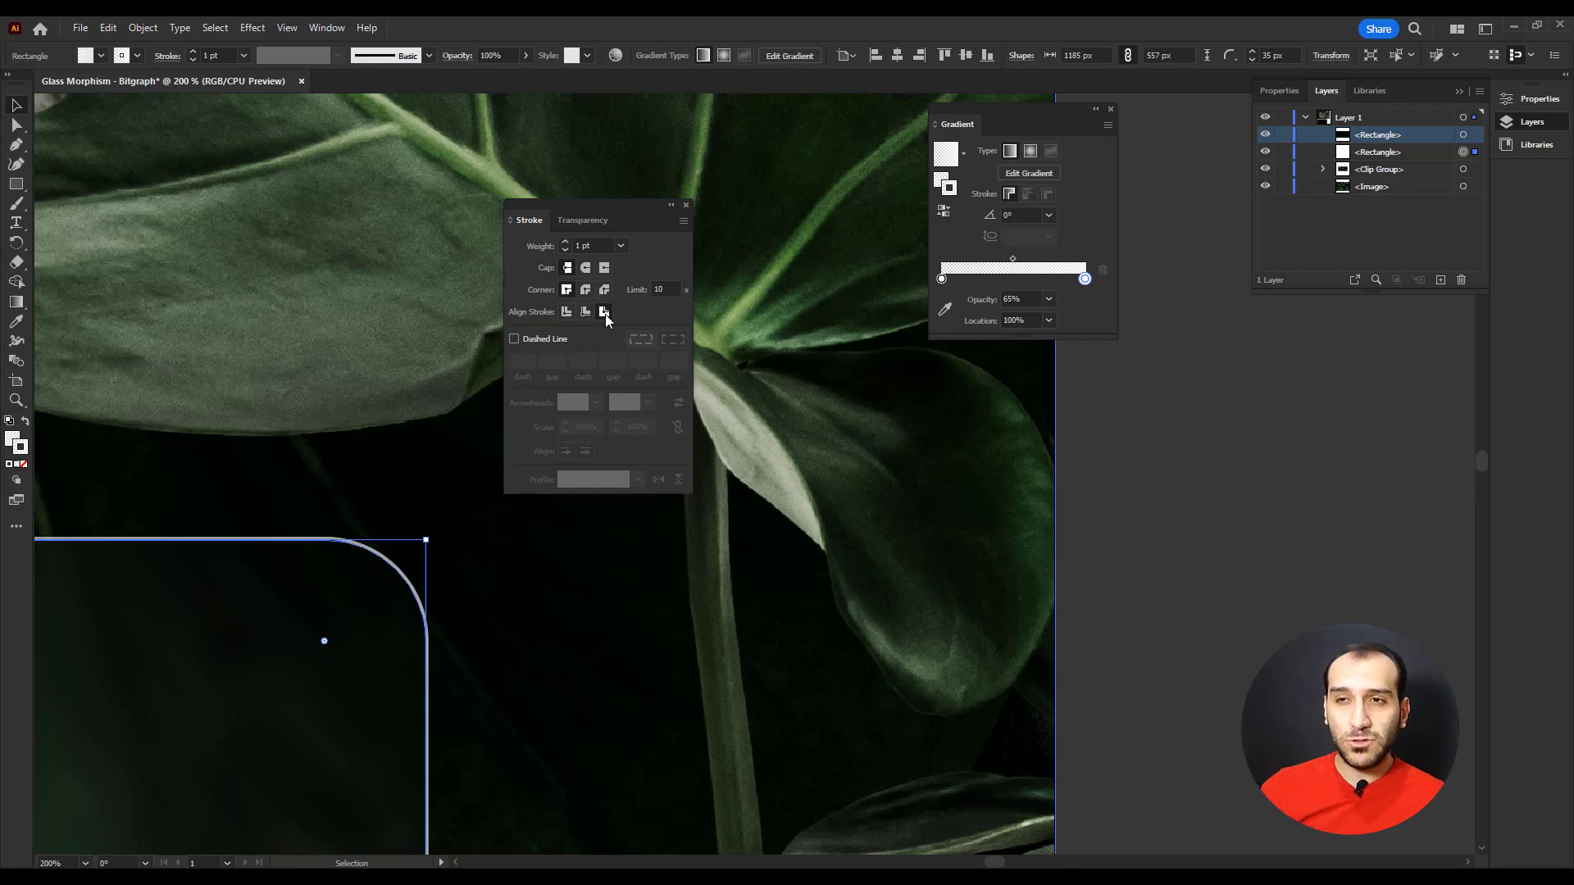
Try a 2 pt stroke weight on the glass rectangle and set it back to 1 pt.
{"action": "left_click", "coordinate": [565, 241]}
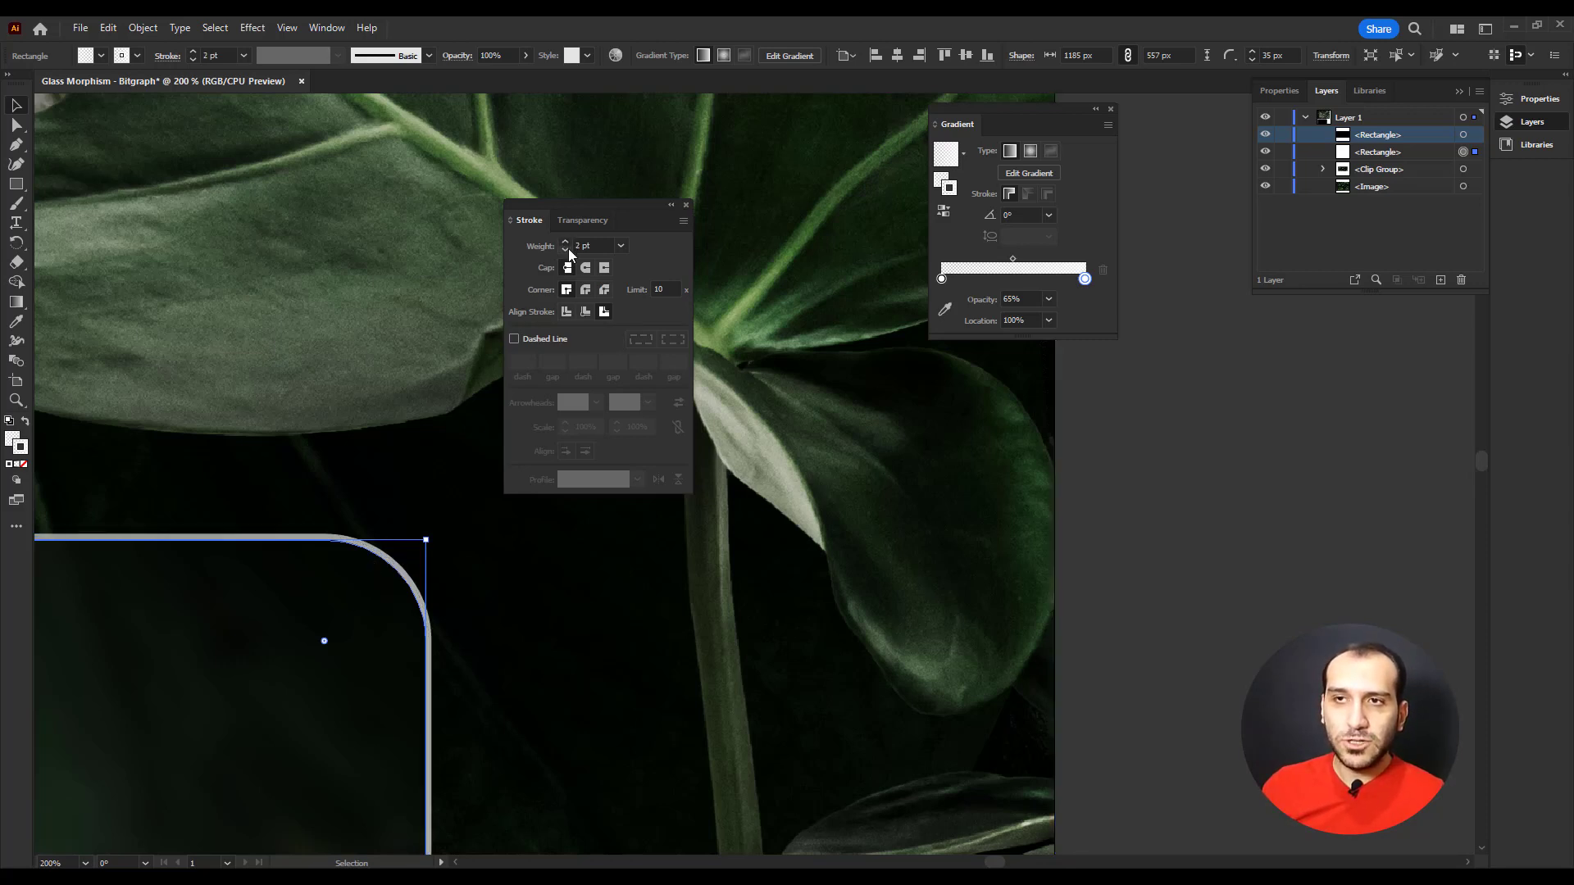
{"action": "left_click", "coordinate": [565, 249]}
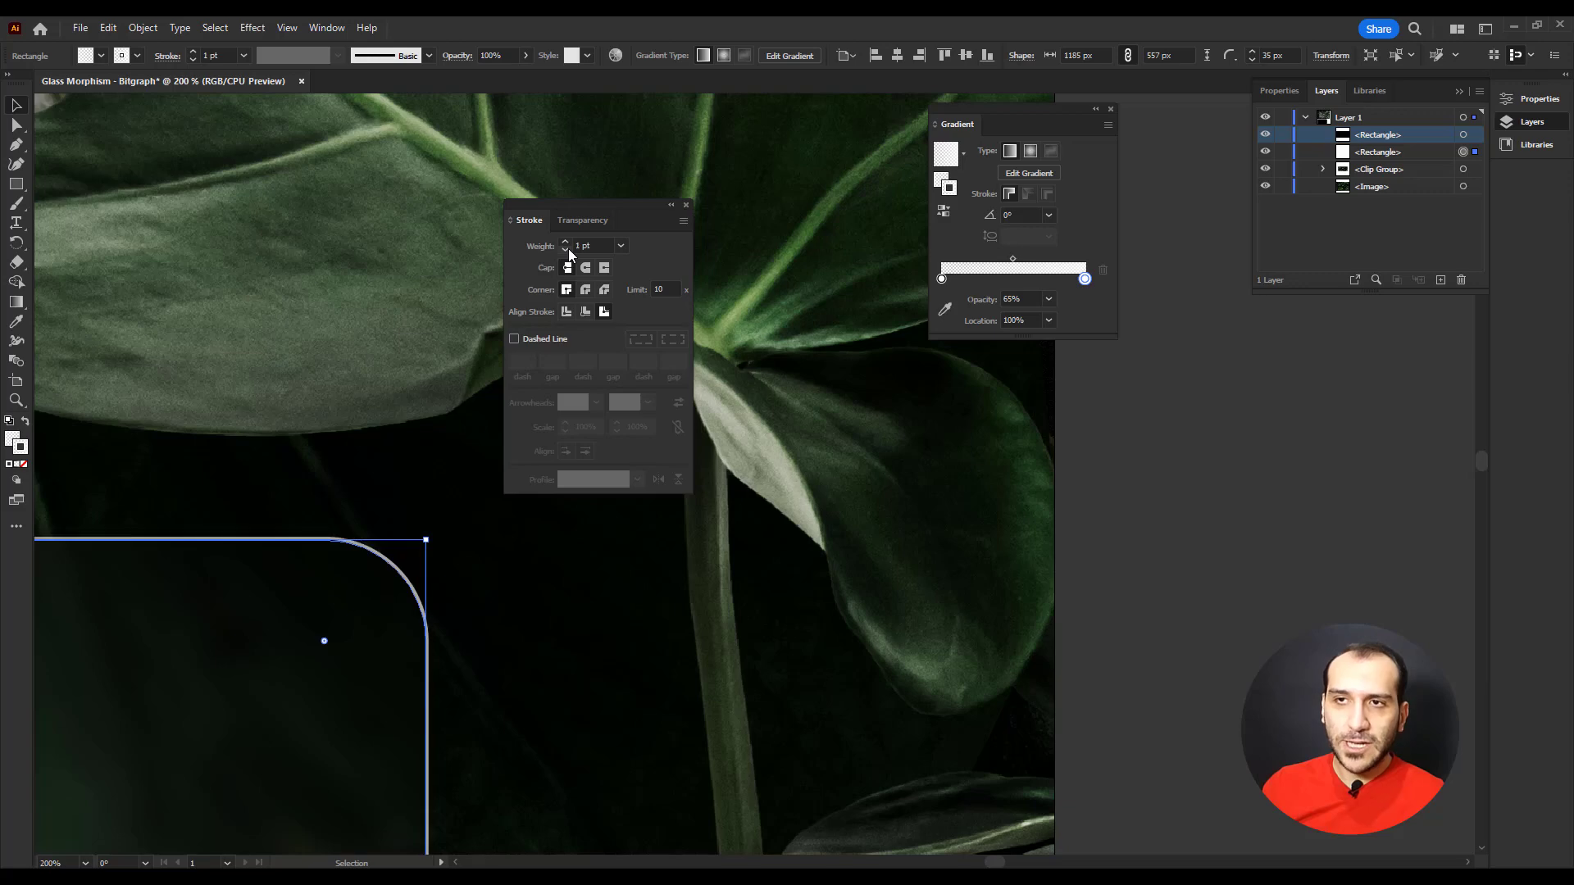
{"action": "left_click", "coordinate": [669, 208]}
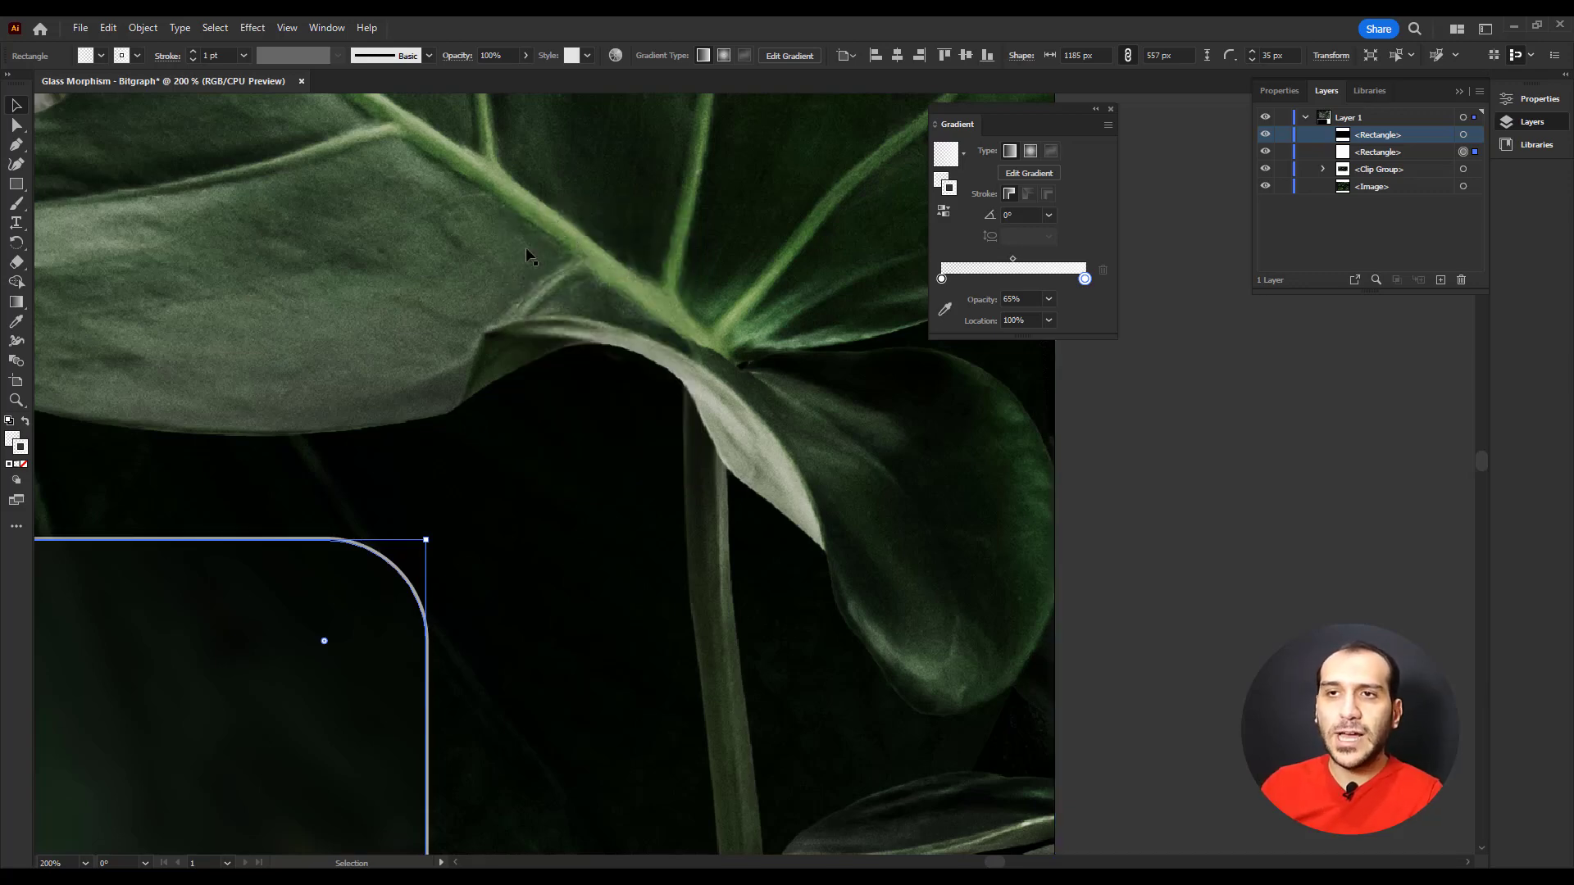
Place the black rounded rectangle over the glass card and center it horizontally and vertically on the artboard.
{"action": "key", "text": "ctrl+minus"}
{"action": "key", "text": "ctrl+minus"}
{"action": "key", "text": "ctrl+minus"}
{"action": "key", "text": "ctrl+minus"}
{"action": "key", "text": "ctrl+minus"}
{"action": "left_click_drag", "start_coordinate": [516, 375], "coordinate": [714, 293]}
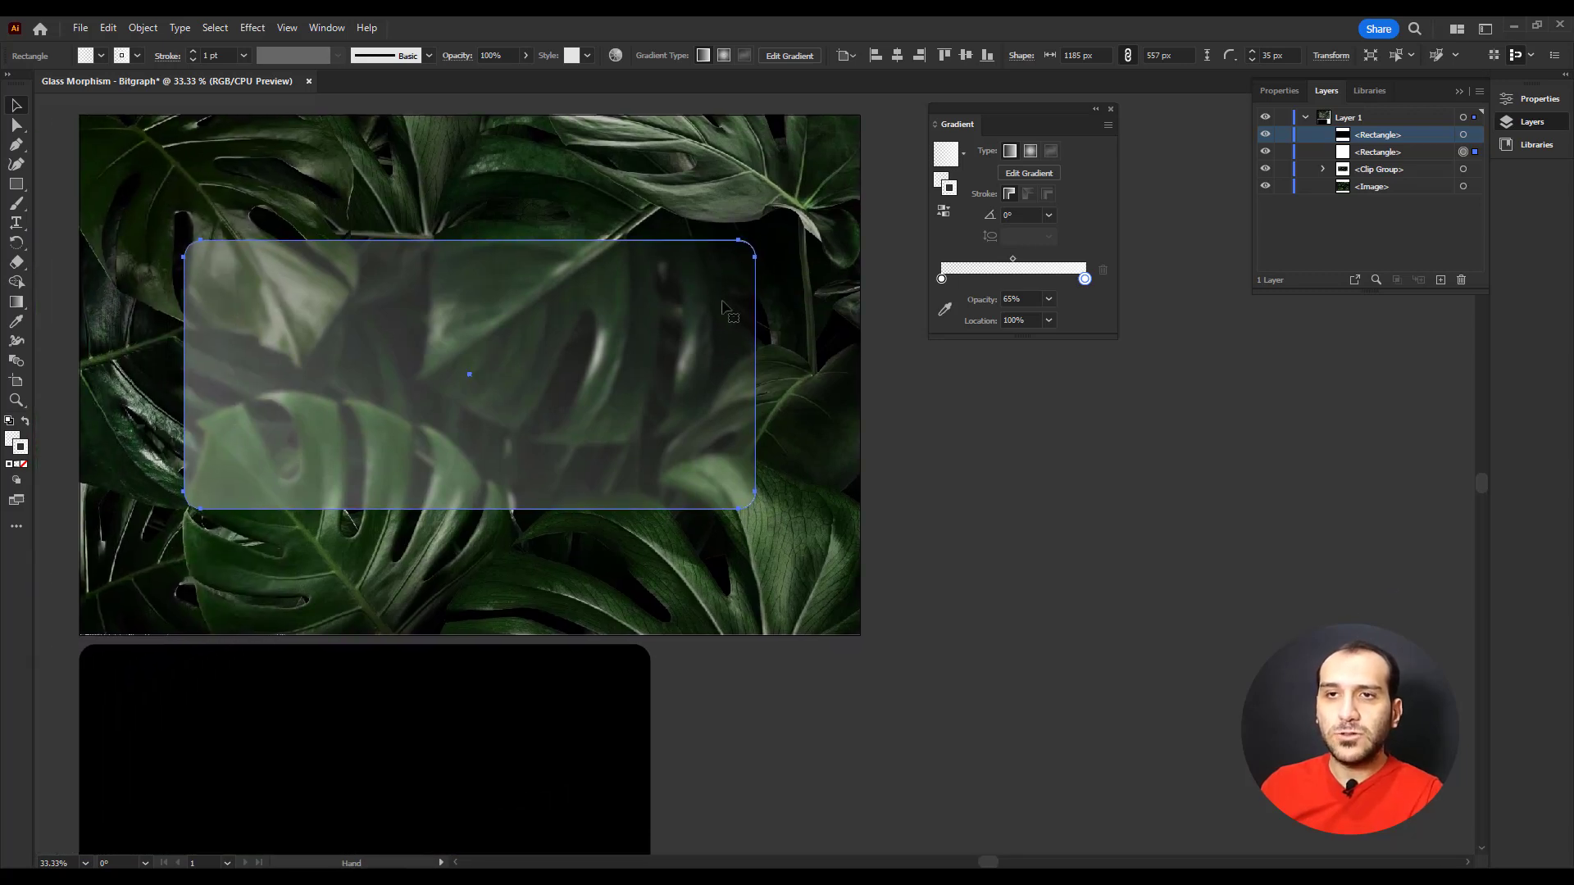
{"action": "left_click", "coordinate": [948, 410]}
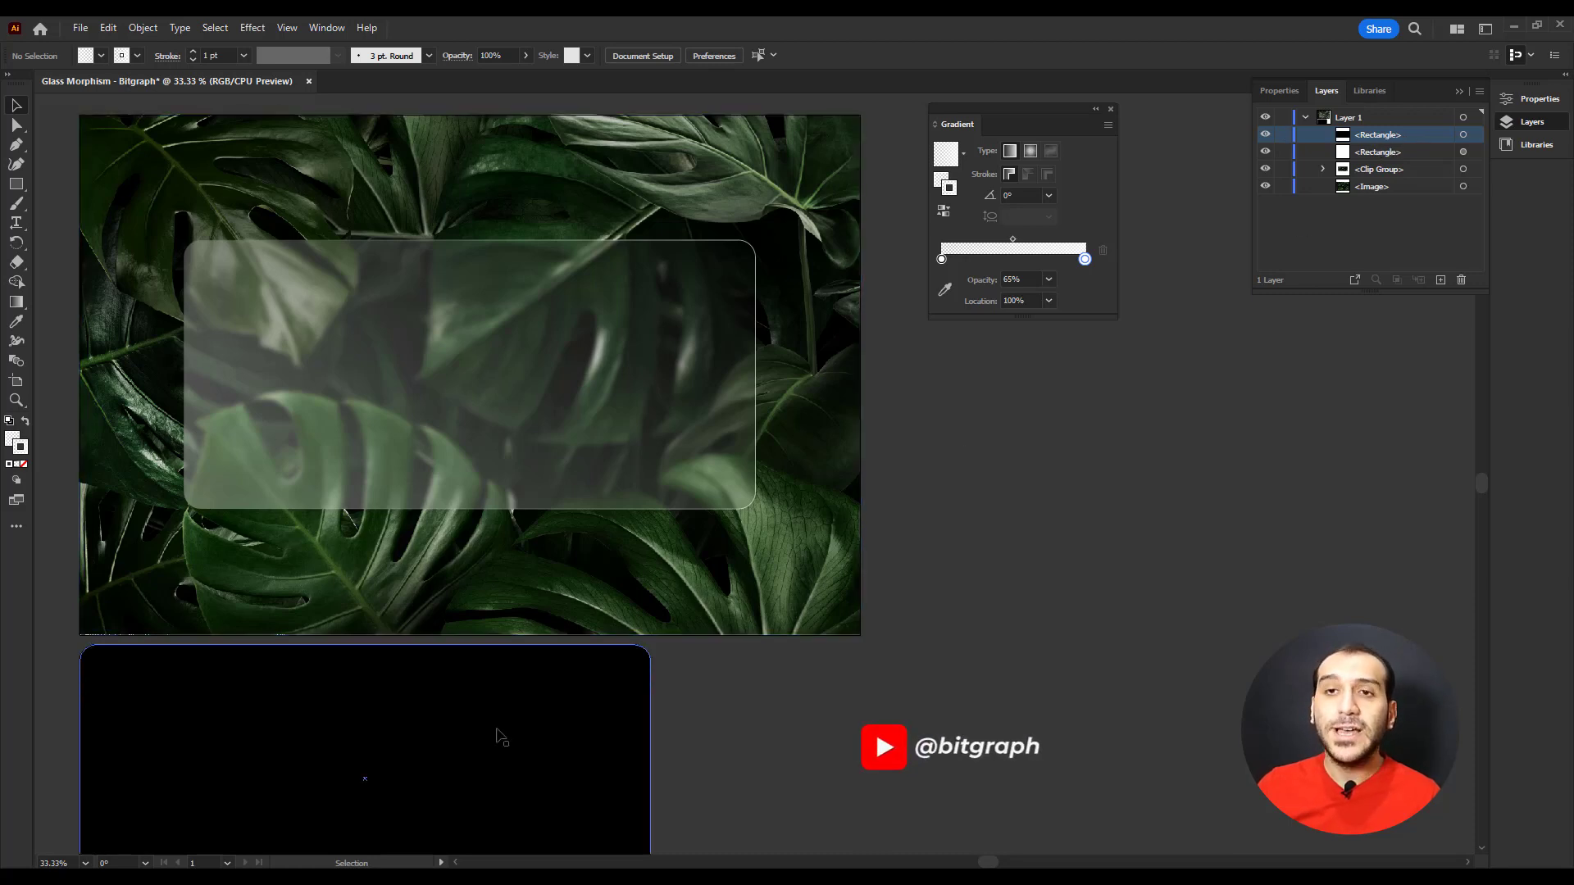
{"action": "left_click_drag", "start_coordinate": [478, 748], "coordinate": [579, 373]}
{"action": "left_click", "coordinate": [702, 55]}
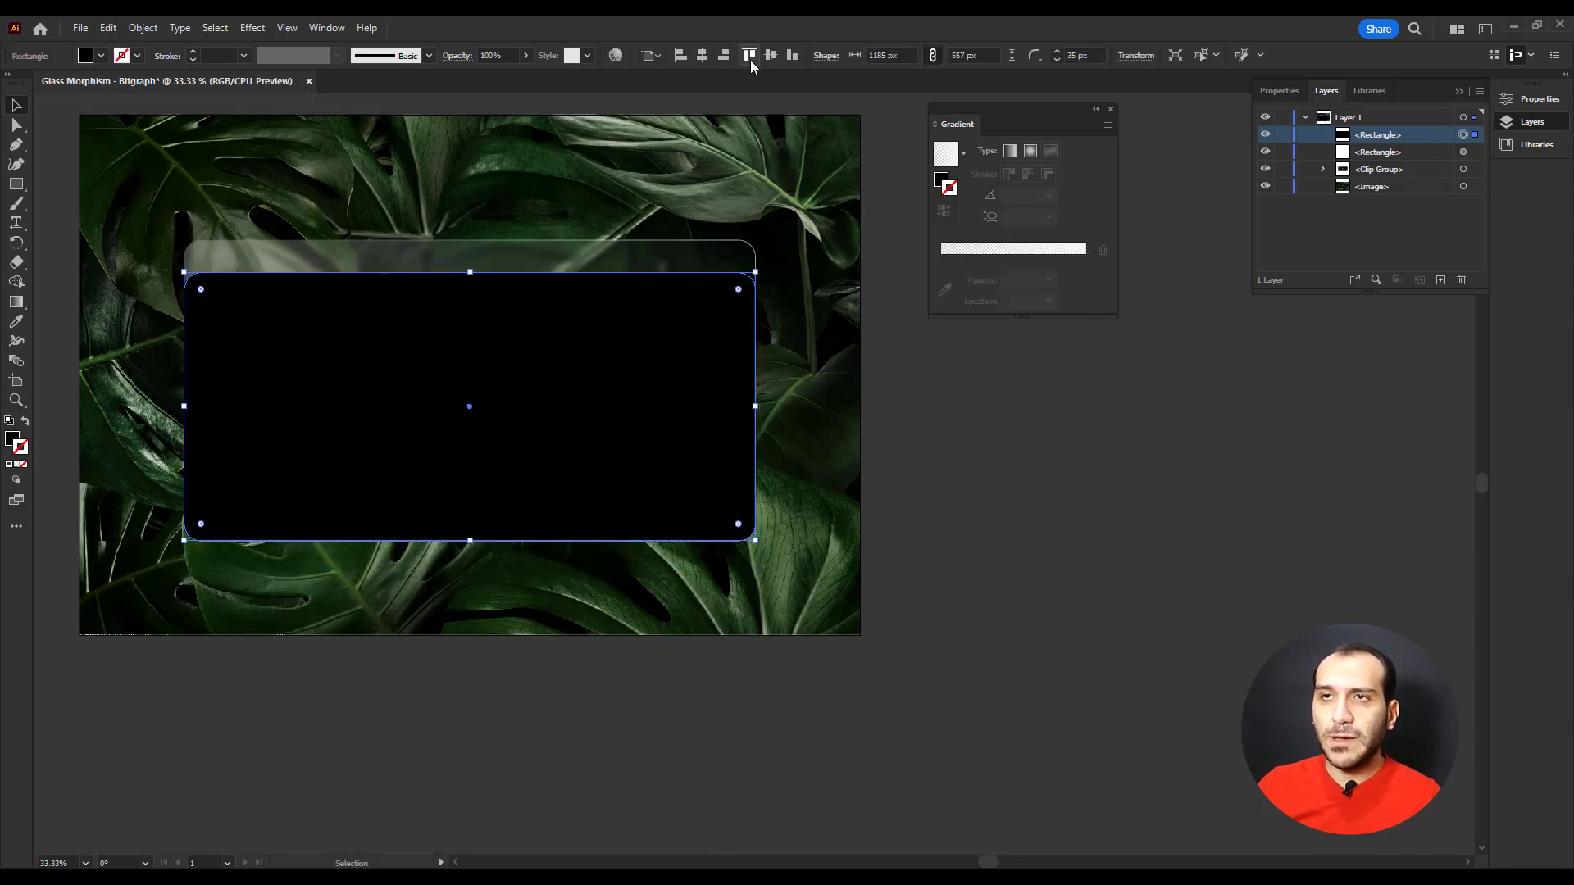
{"action": "left_click", "coordinate": [771, 55]}
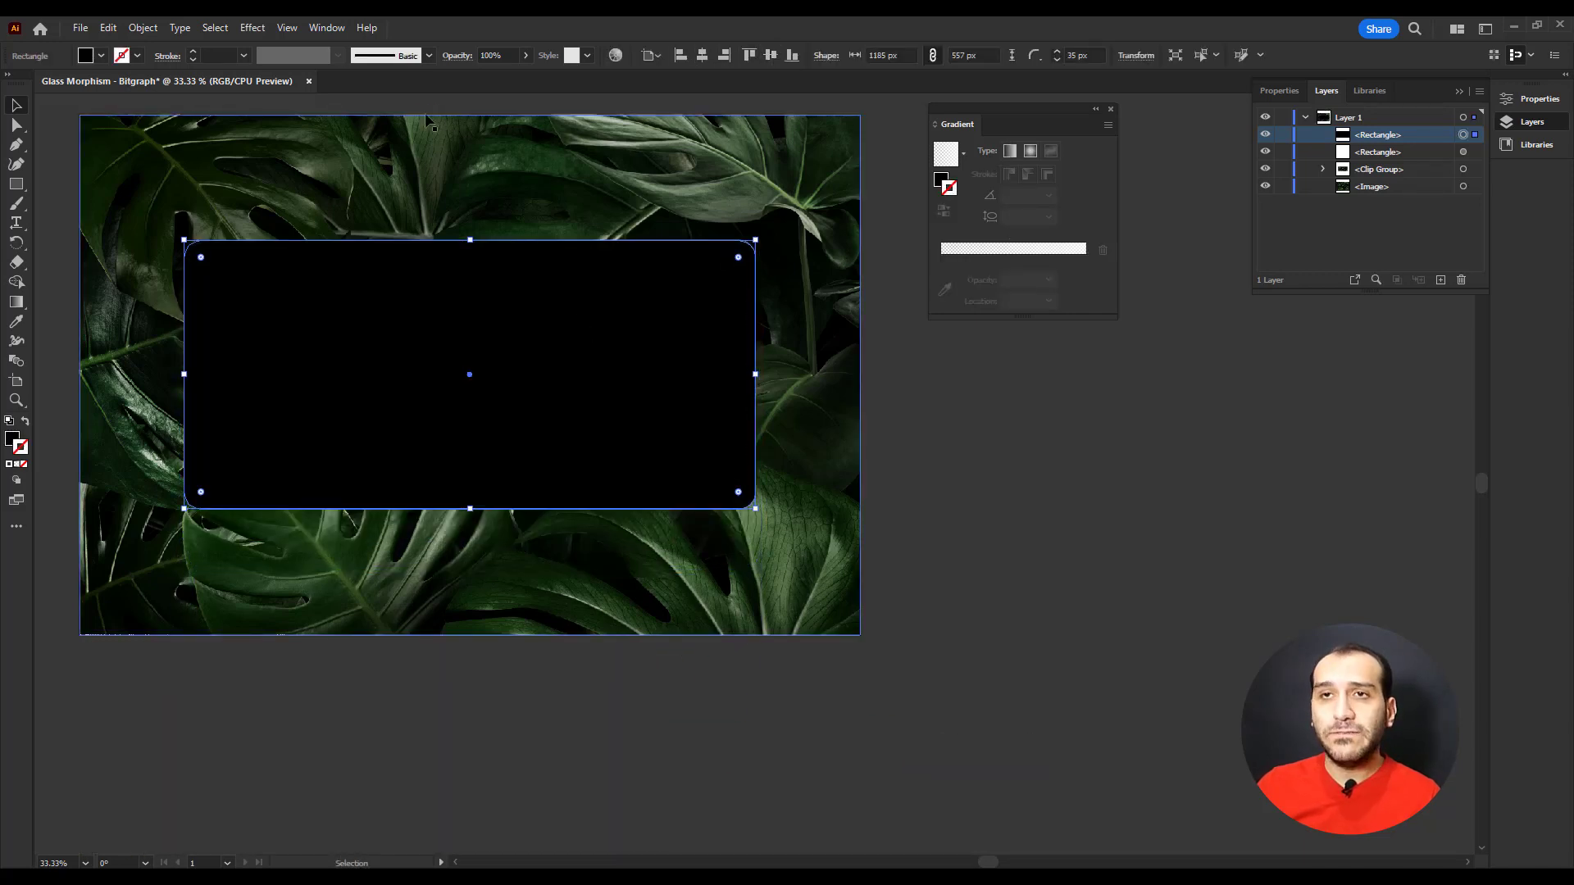
Apply a Film Grain effect to the black rectangle with Grain 19, Highlight Area 13 and Intensity 10.
{"action": "key", "text": "ctrl+shift+a"}
{"action": "left_click", "coordinate": [336, 449]}
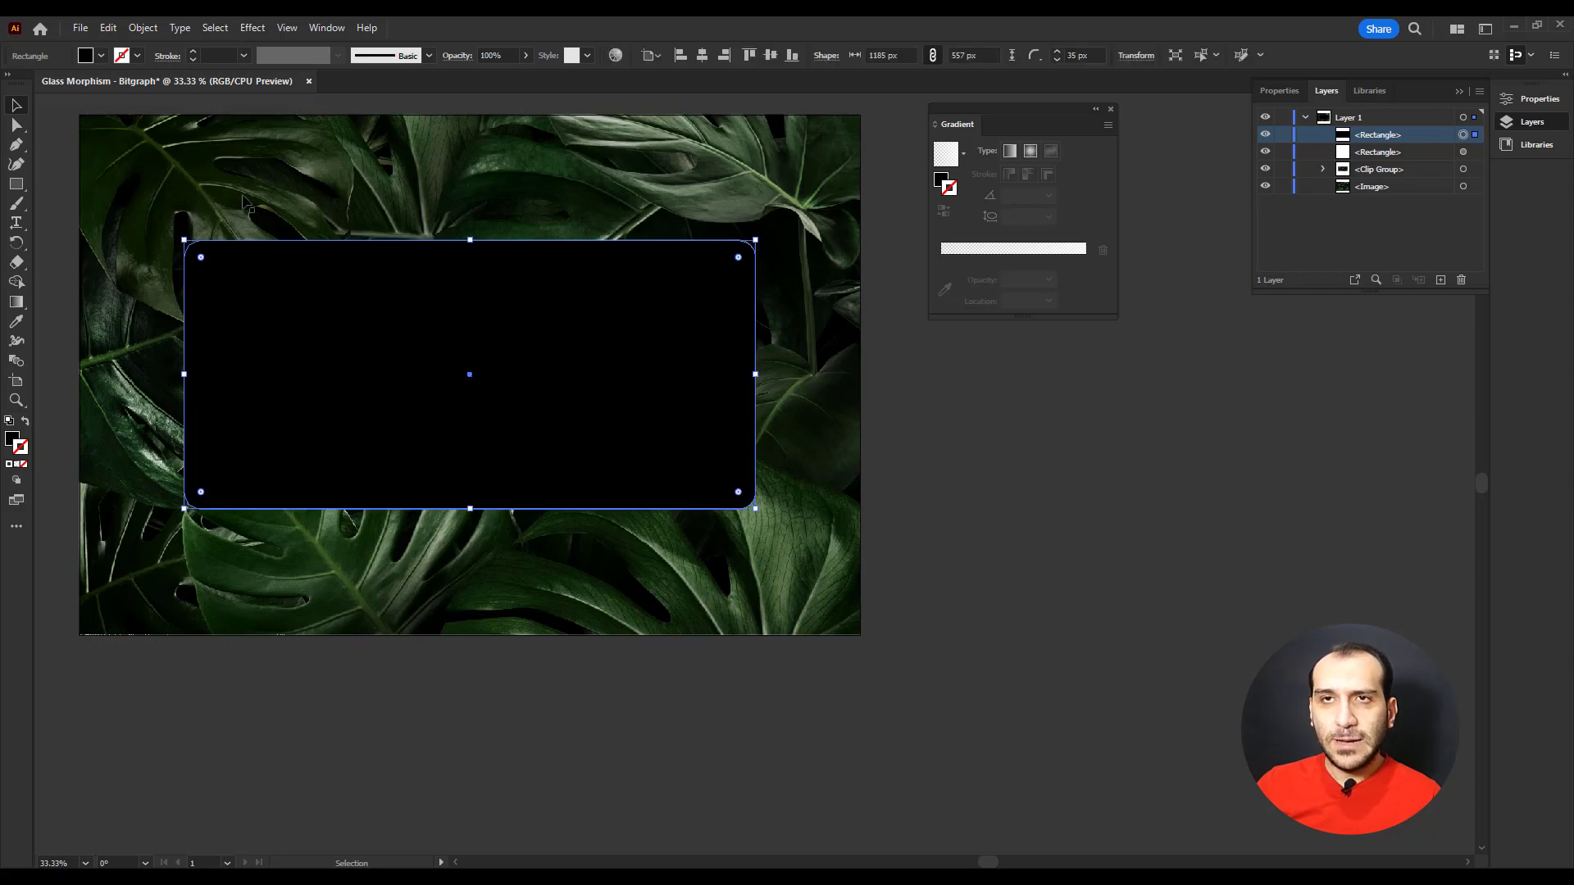
{"action": "left_click", "coordinate": [252, 27]}
{"action": "mouse_move", "coordinate": [283, 291]}
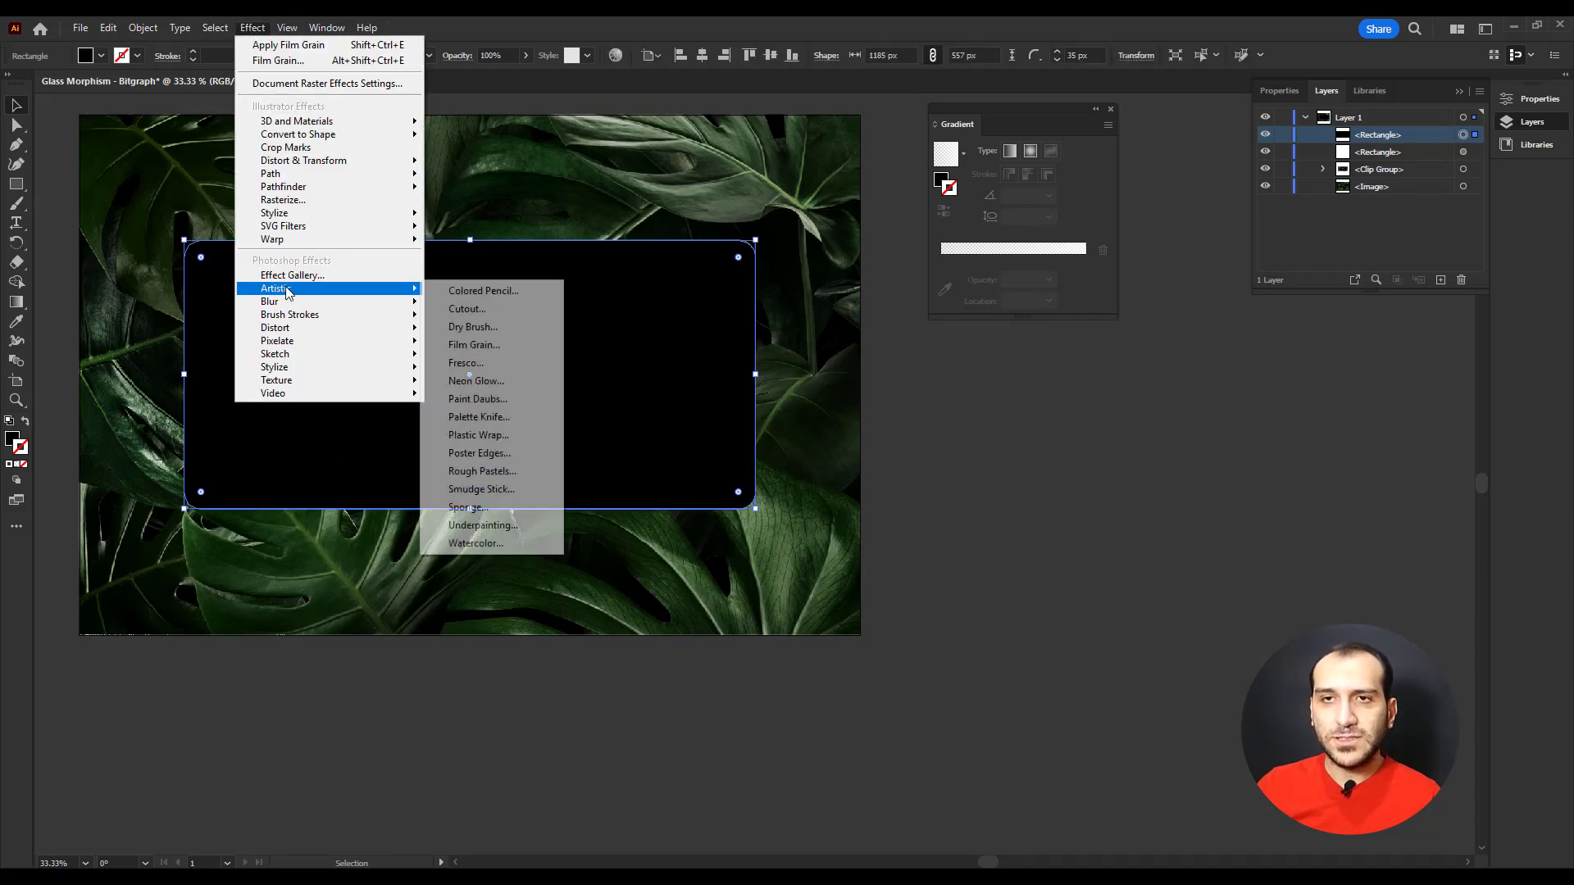
{"action": "left_click", "coordinate": [491, 344]}
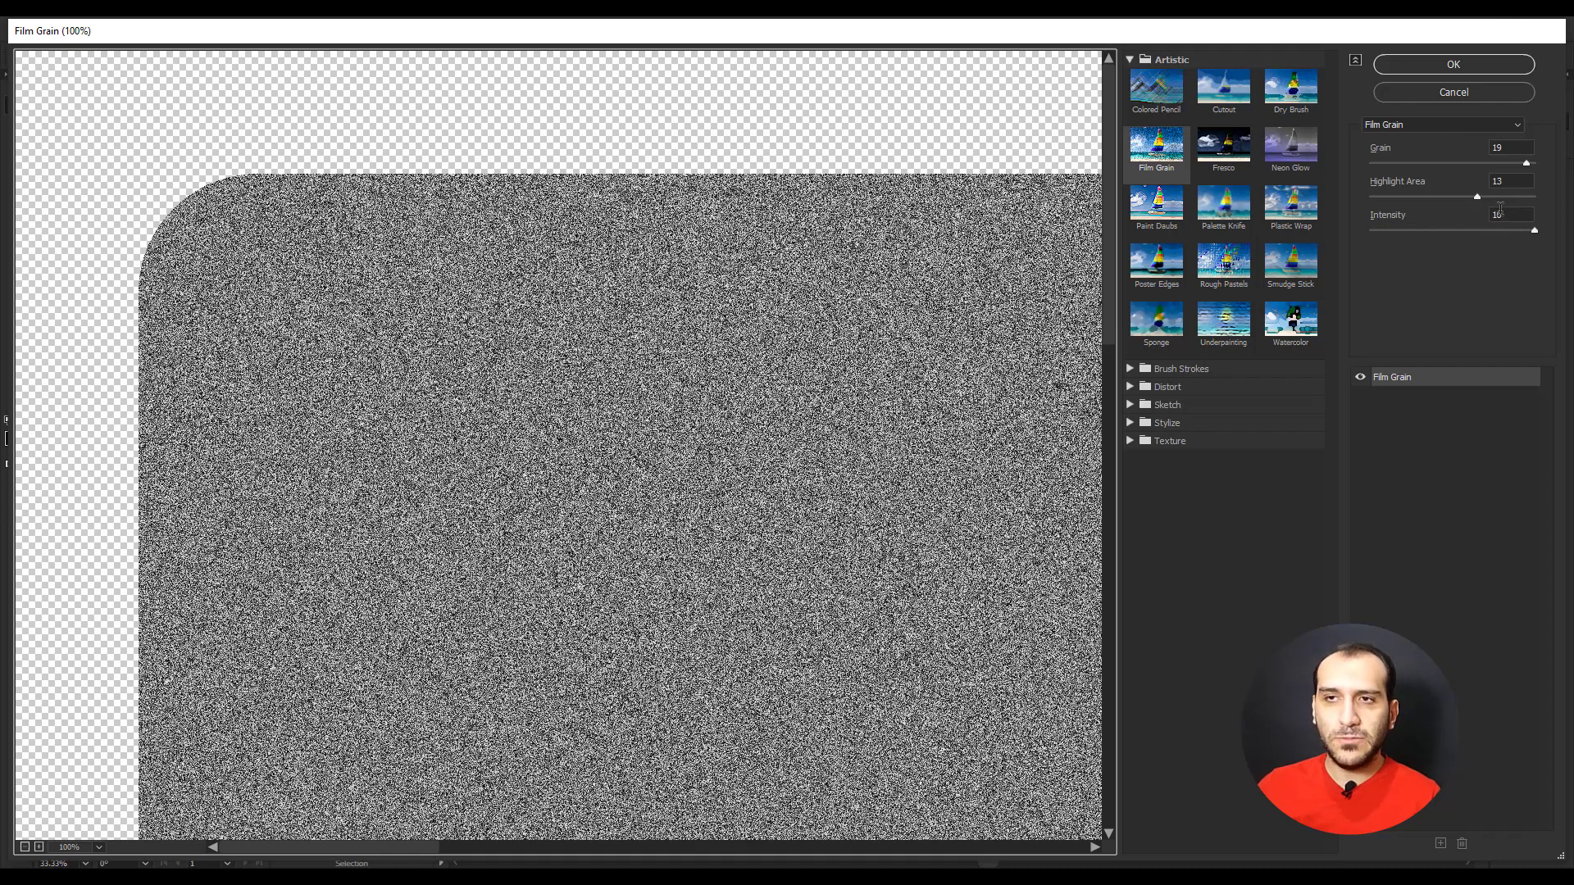
{"action": "left_click", "coordinate": [1457, 67]}
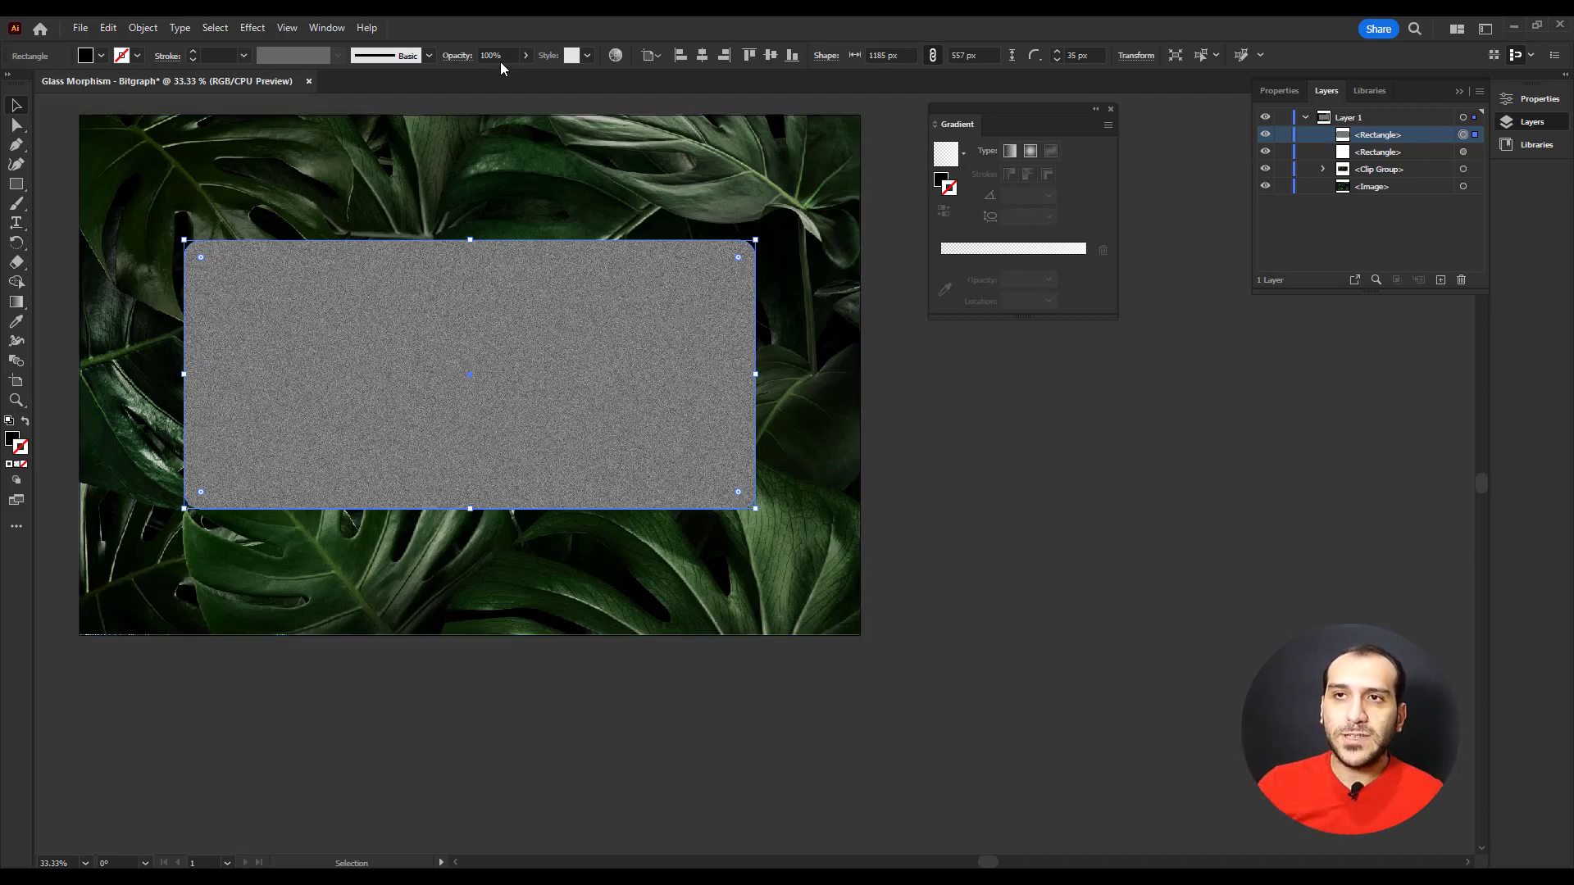
Set the grainy rectangle's blending mode to Overlay.
{"action": "left_click", "coordinate": [457, 55]}
{"action": "left_click", "coordinate": [355, 82]}
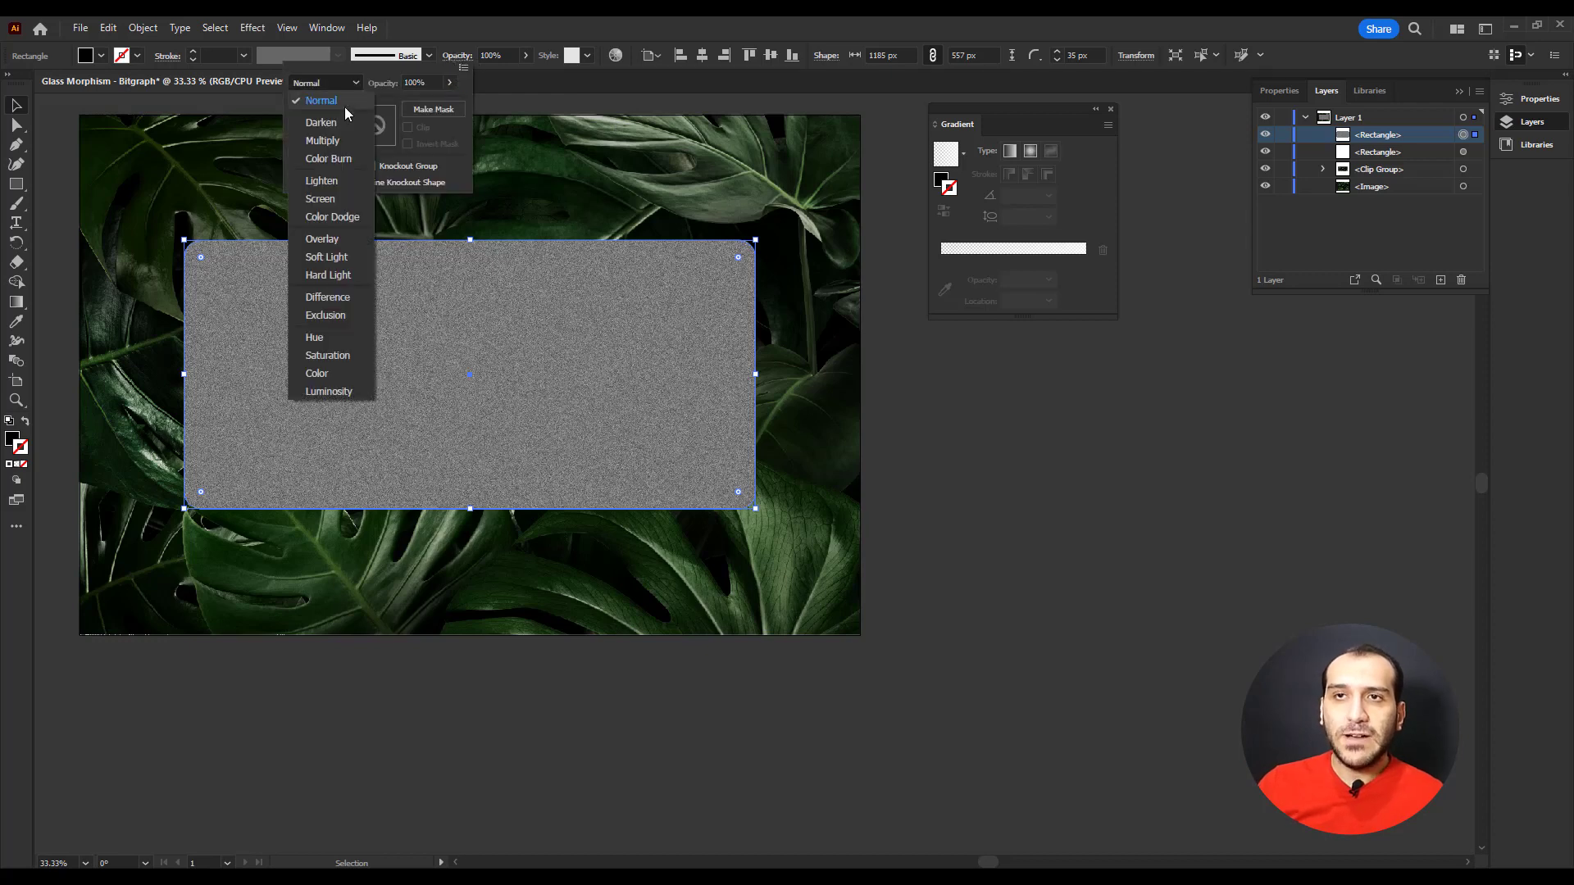
{"action": "key", "text": "Escape"}
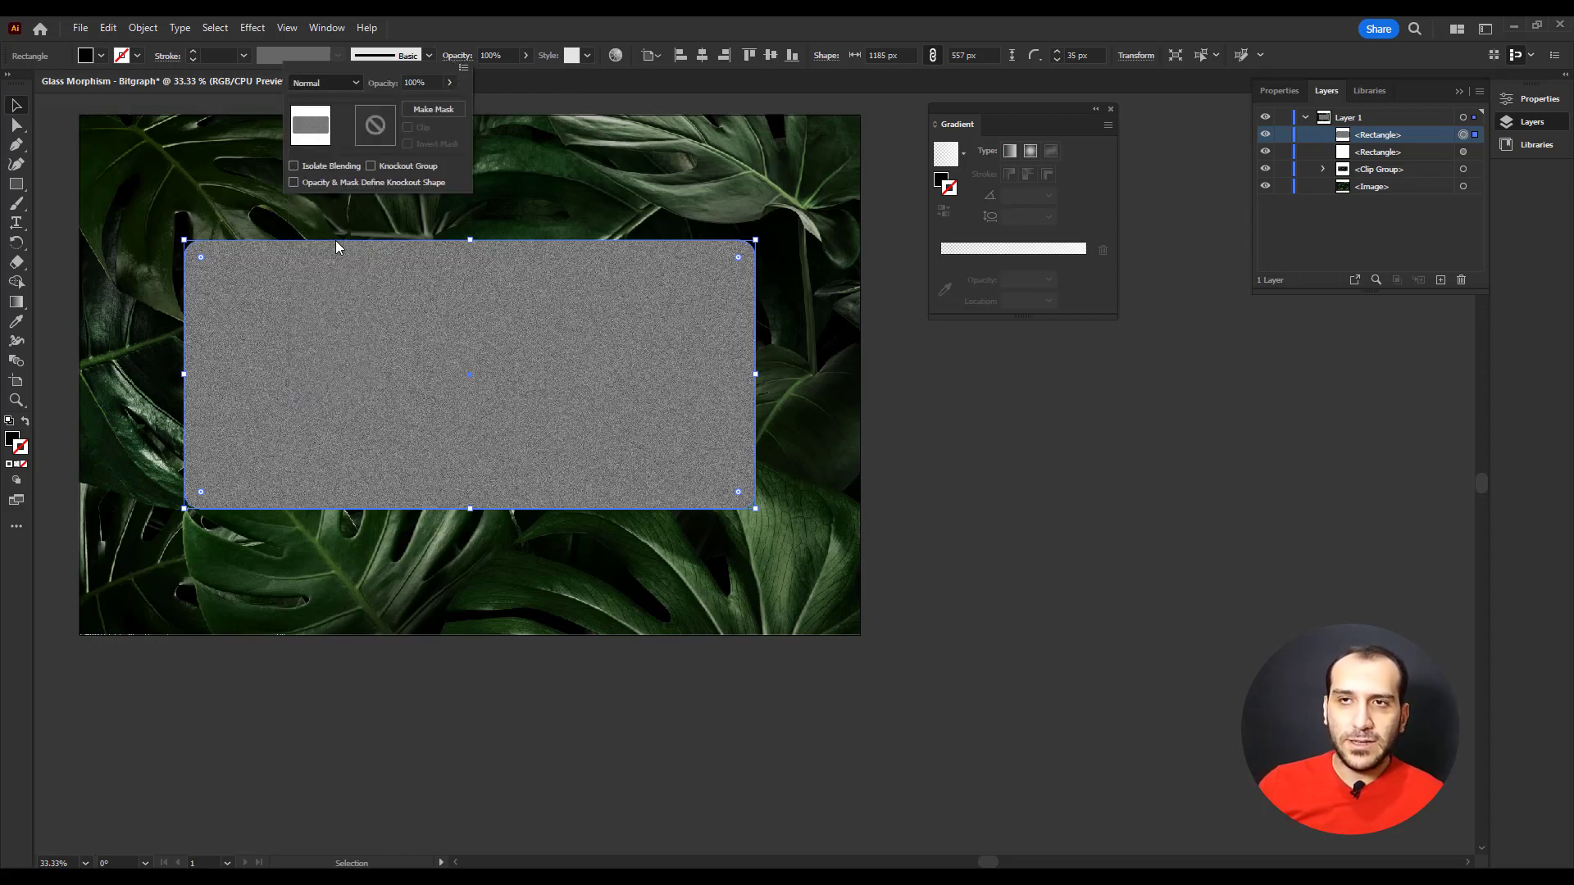
{"action": "key", "text": "Down"}
{"action": "key", "text": "Down"}
{"action": "key", "text": "Down"}
{"action": "key", "text": "Down"}
{"action": "key", "text": "Down"}
{"action": "key", "text": "Down"}
{"action": "key", "text": "Down"}
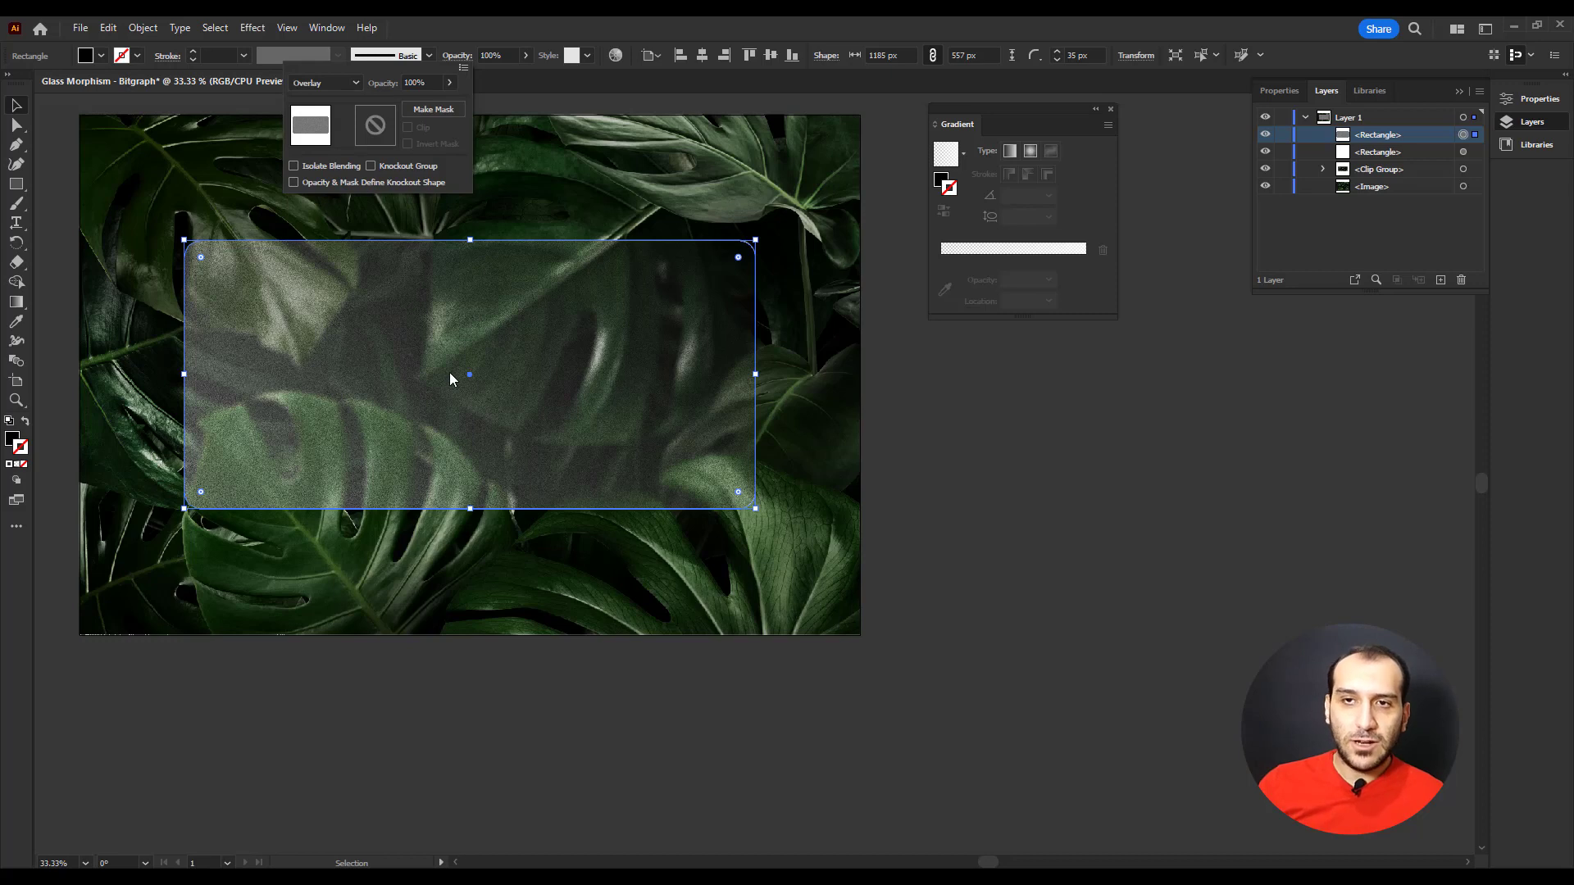
Set the grainy rectangle's opacity to 15% and check the grain texture up close.
{"action": "left_click", "coordinate": [435, 82]}
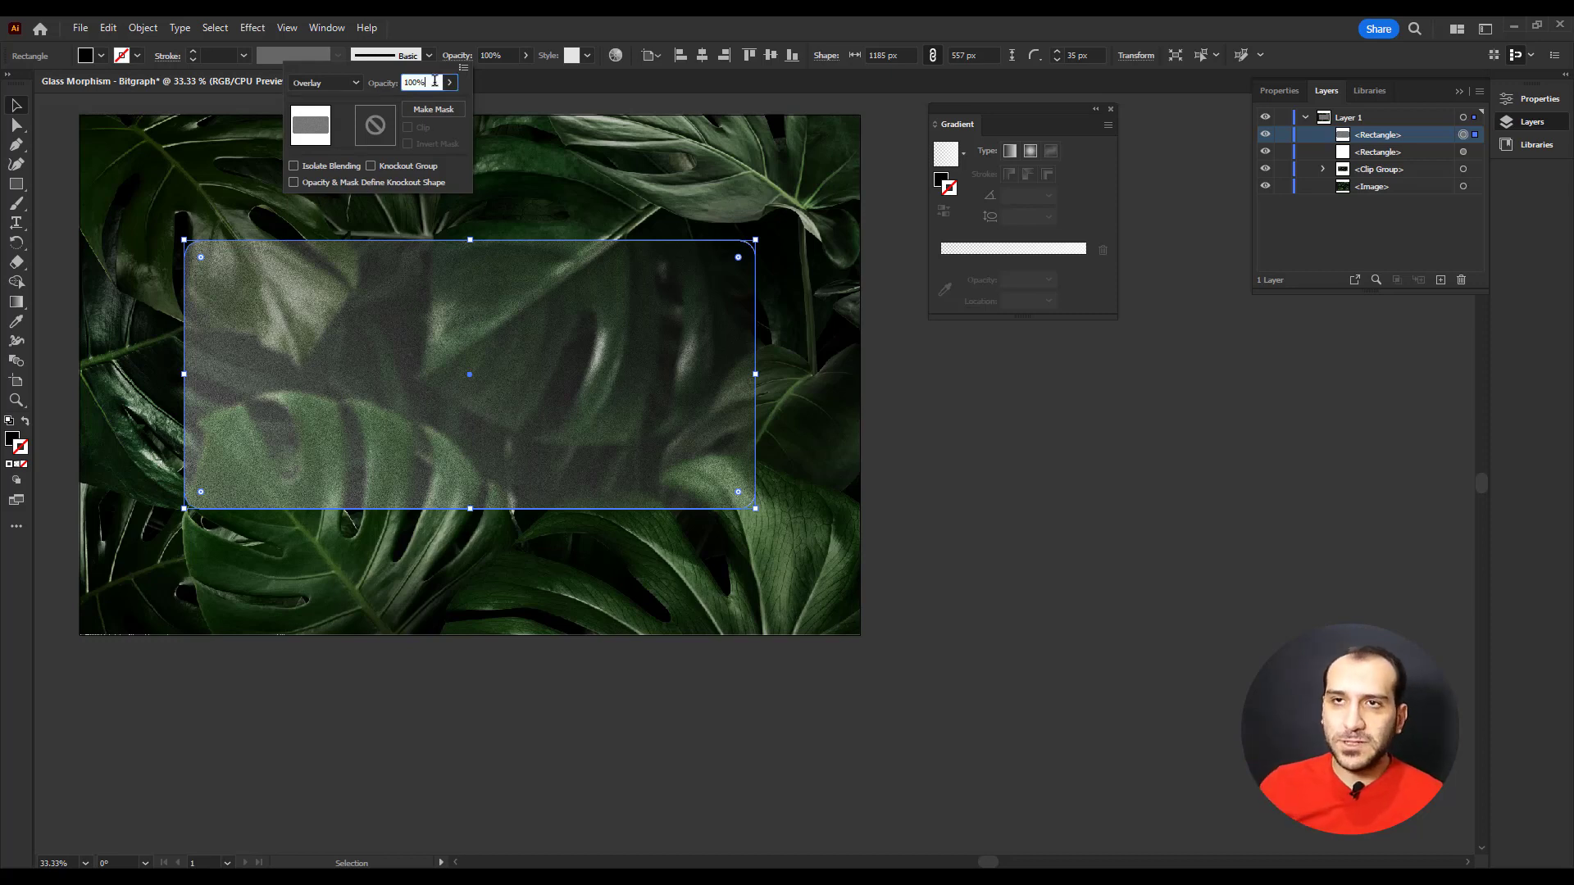
{"action": "type", "text": "15"}
{"action": "key", "text": "Tab"}
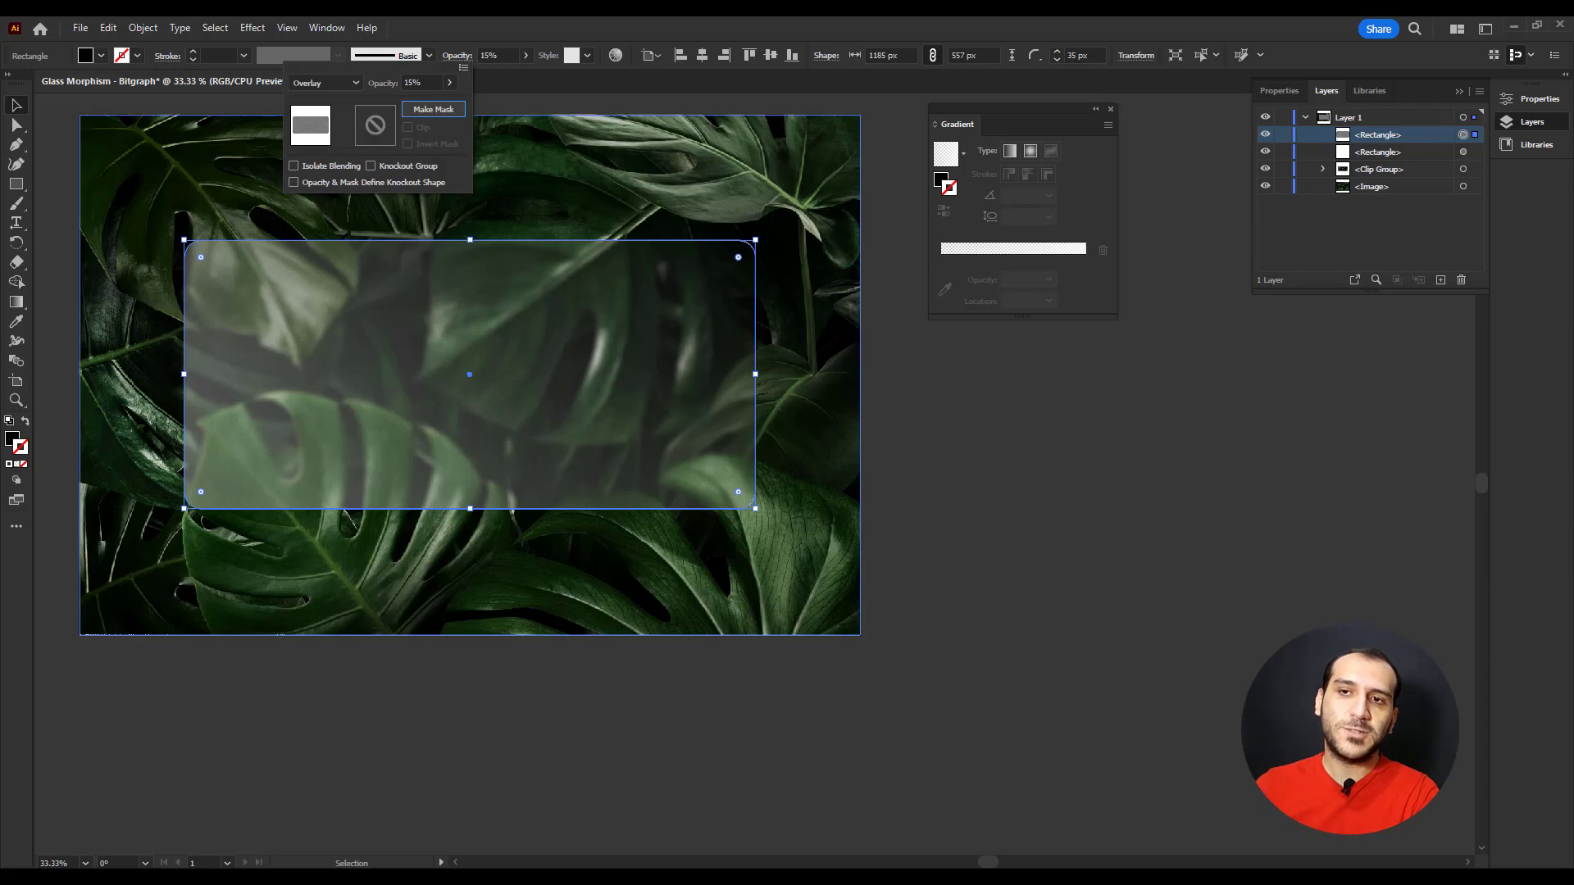
{"action": "scroll", "coordinate": [412, 346], "scroll_direction": "up", "scroll_amount": 2}
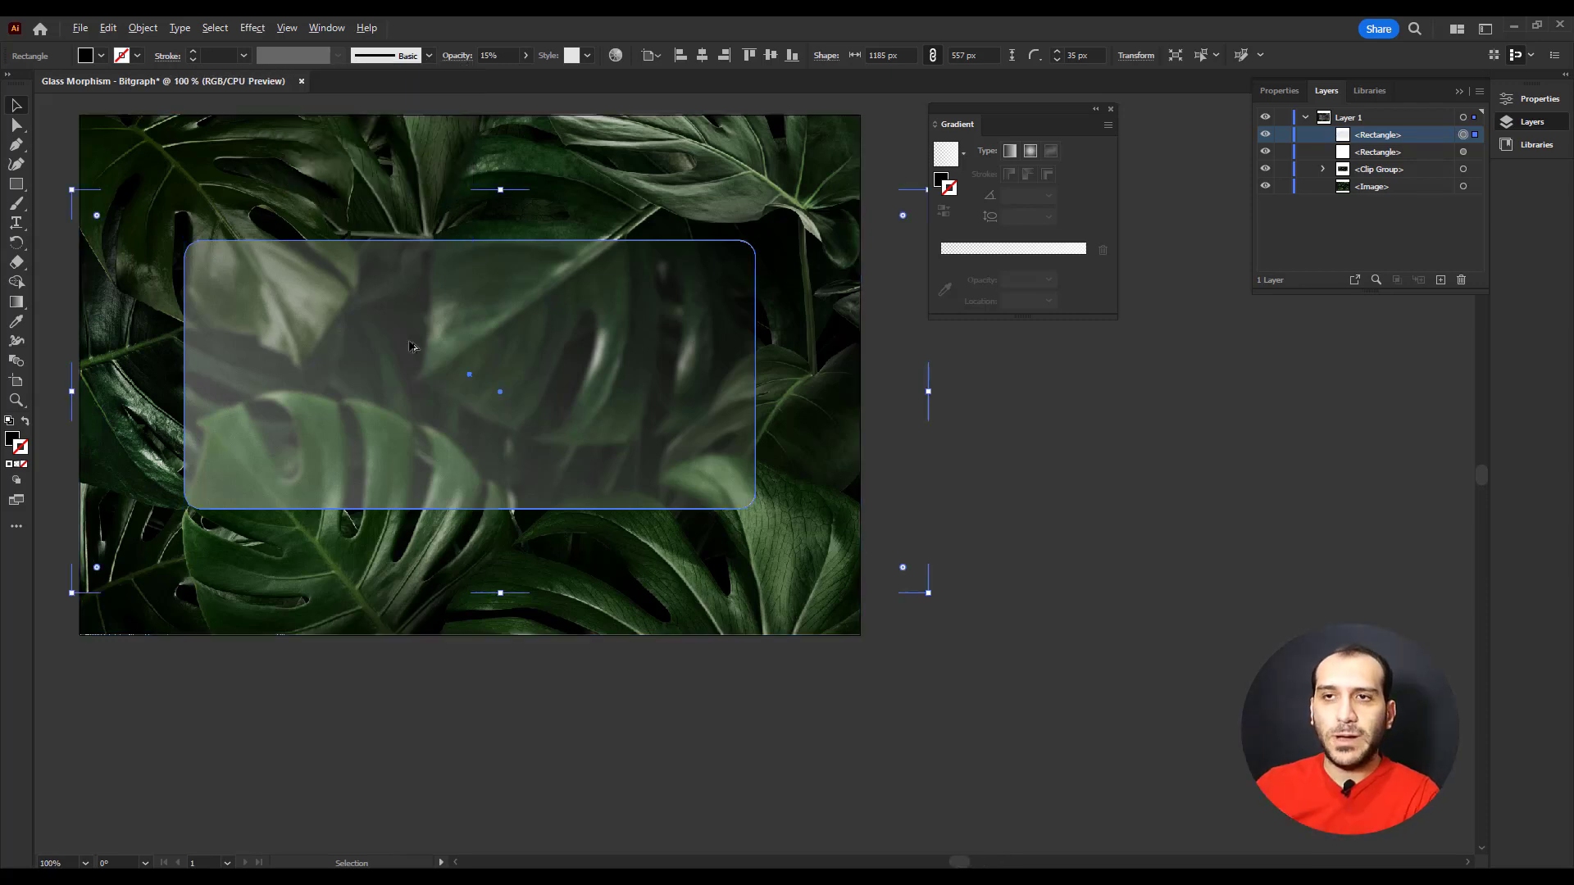
{"action": "scroll", "coordinate": [411, 346], "scroll_direction": "up", "scroll_amount": 2}
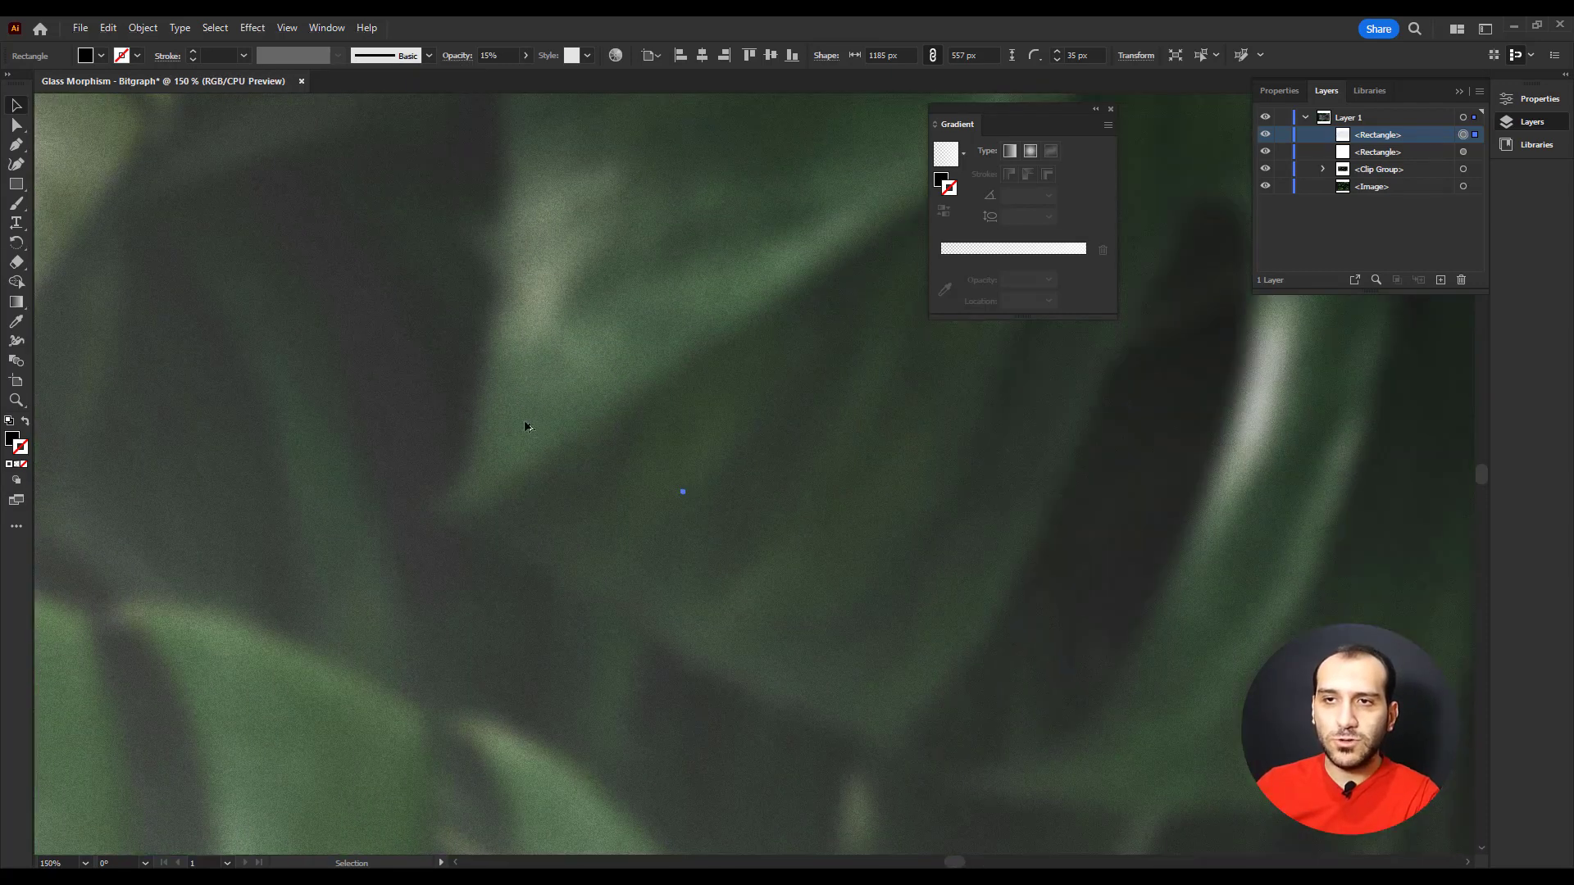
{"action": "scroll", "coordinate": [526, 426], "scroll_direction": "down", "scroll_amount": 2}
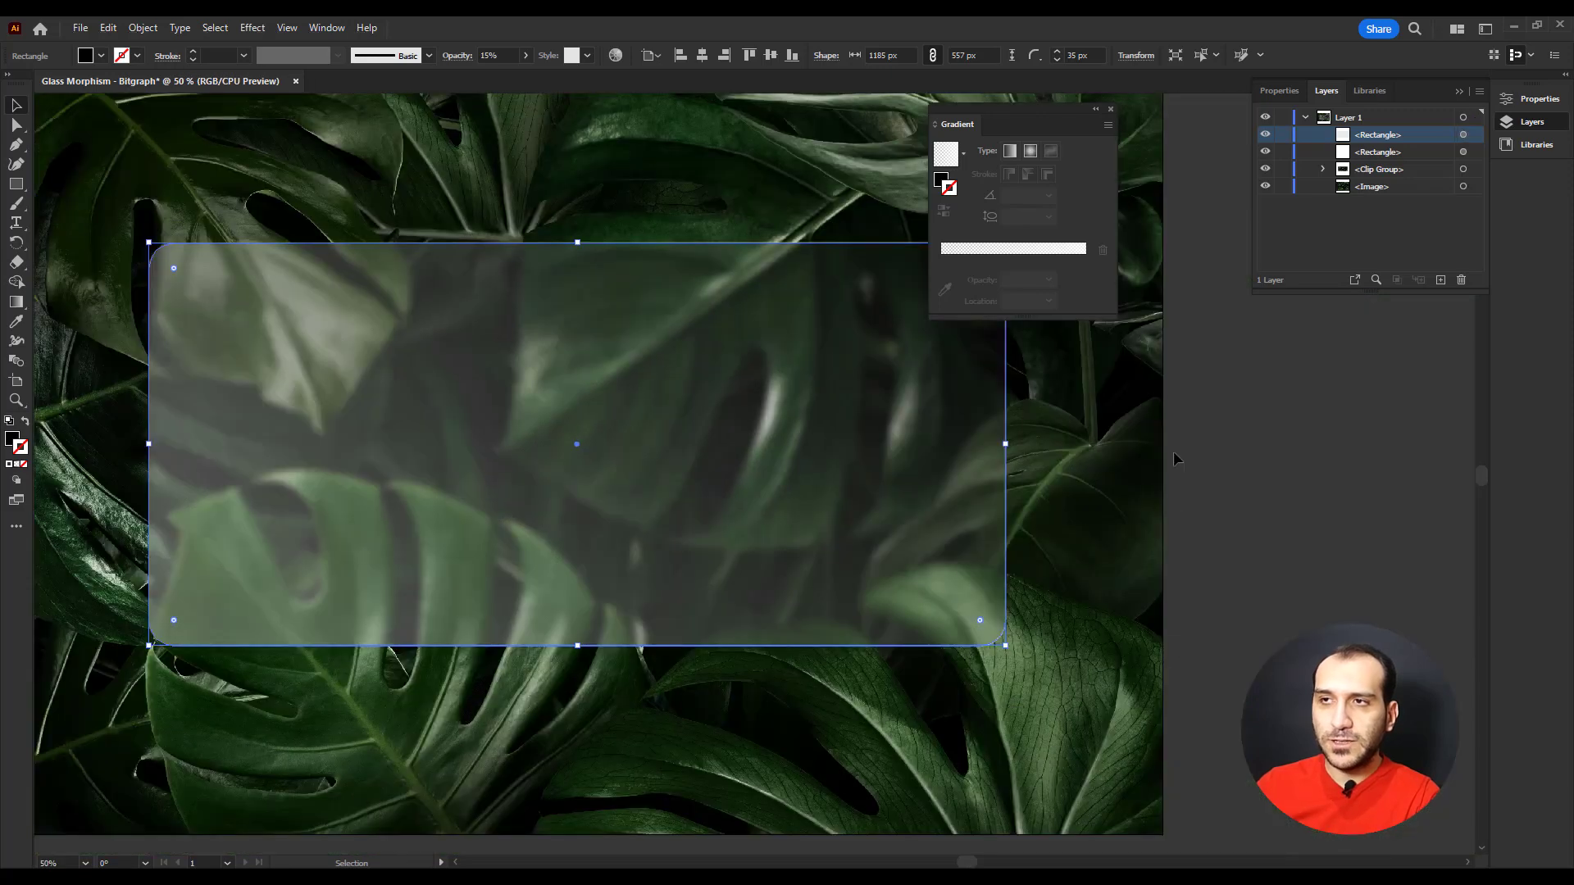
Group the grain rectangle, the glass rectangle and the clipped blurred image, leaving out the background image.
{"action": "left_click", "coordinate": [1172, 488]}
{"action": "left_click", "coordinate": [1111, 109]}
{"action": "left_click_drag", "start_coordinate": [1066, 387], "coordinate": [854, 388]}
{"action": "scroll", "coordinate": [1039, 393], "scroll_direction": "down", "scroll_amount": 1}
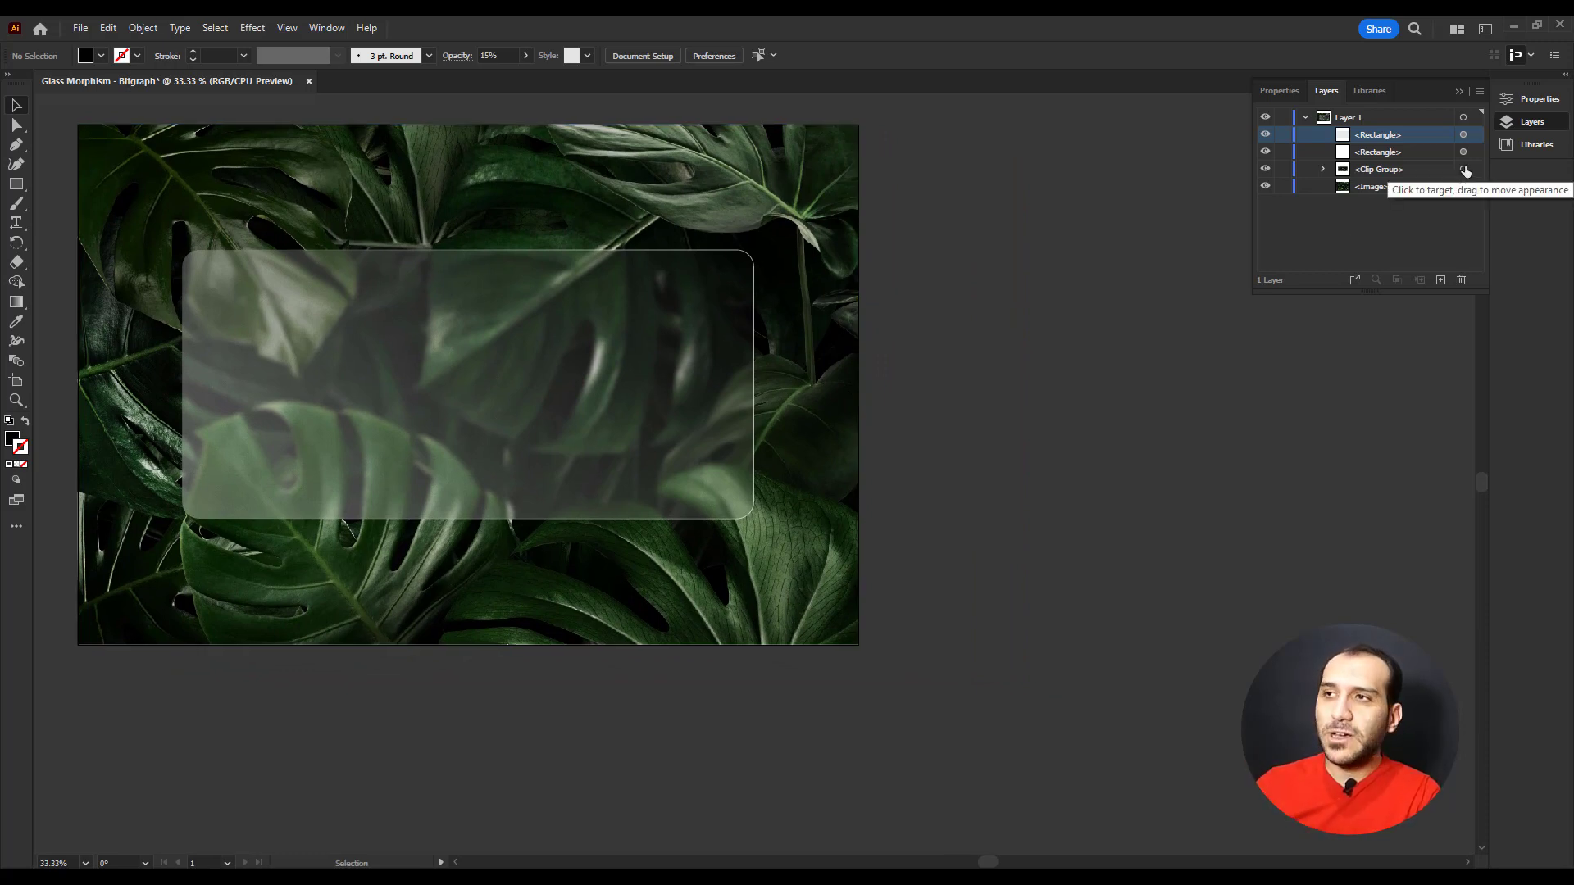
{"action": "left_click_drag", "start_coordinate": [1465, 171], "coordinate": [1465, 134]}
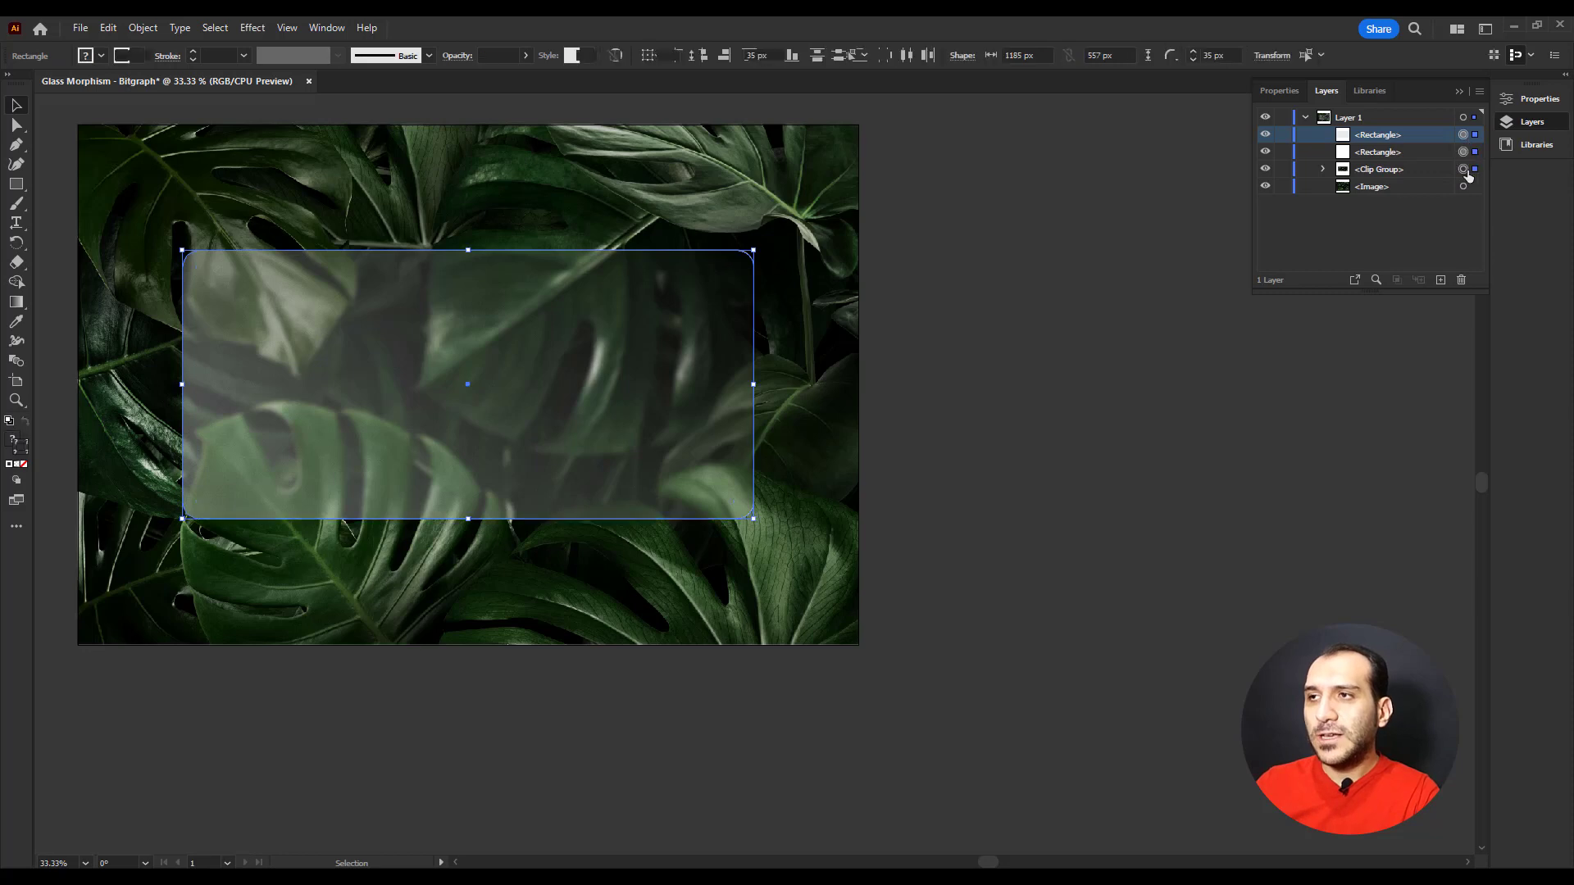
{"action": "key", "text": "ctrl+g"}
Try a Drop Shadow effect on the glass card group.
{"action": "left_click", "coordinate": [252, 27]}
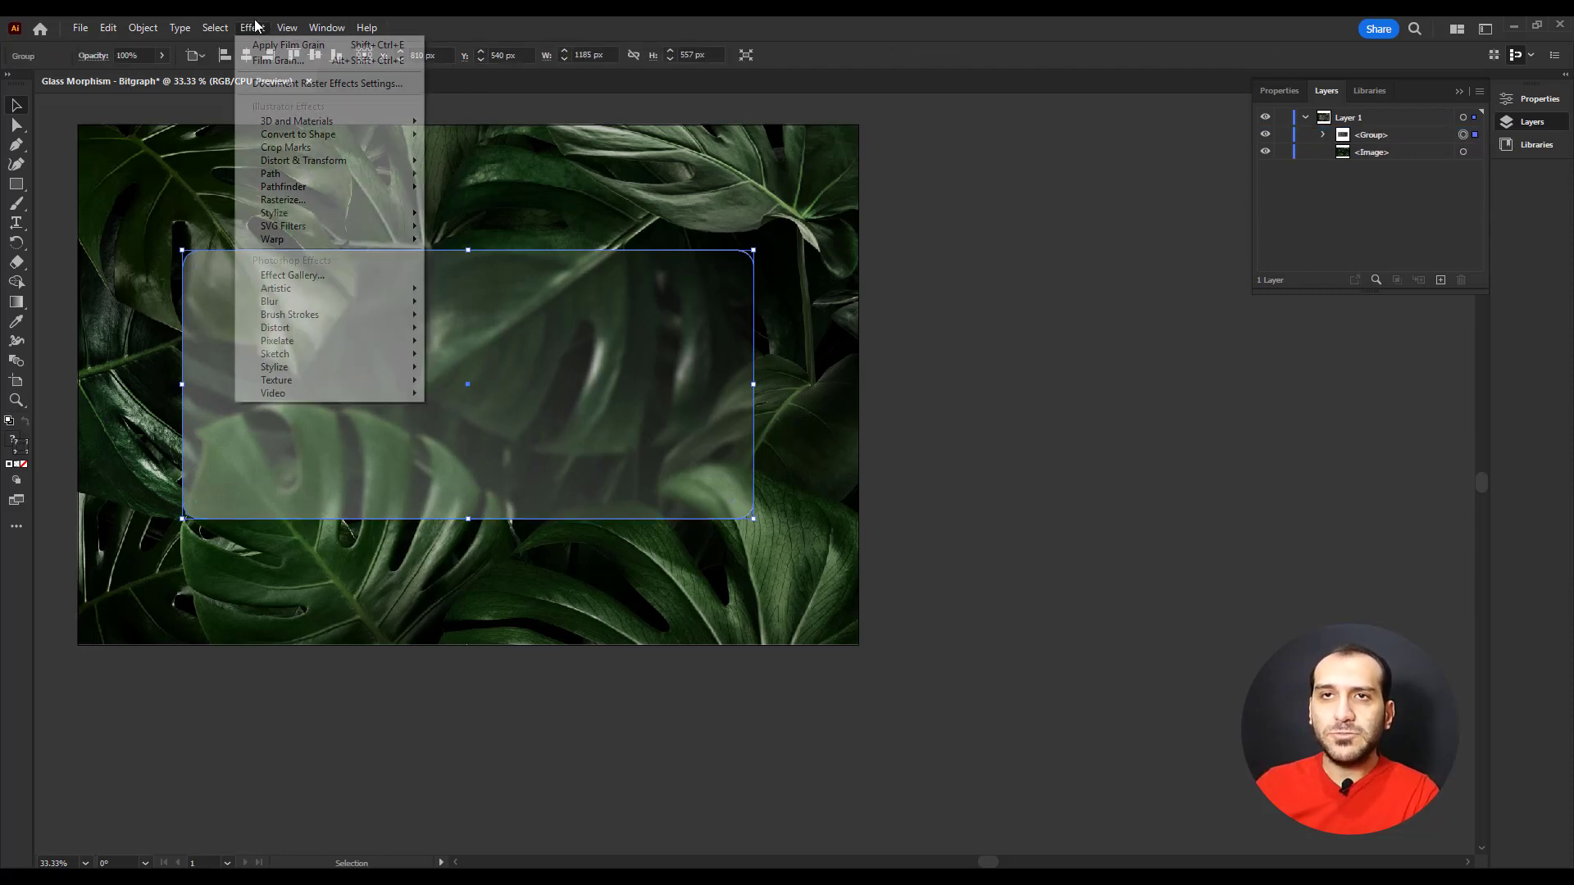
{"action": "mouse_move", "coordinate": [317, 215]}
{"action": "left_click", "coordinate": [440, 216]}
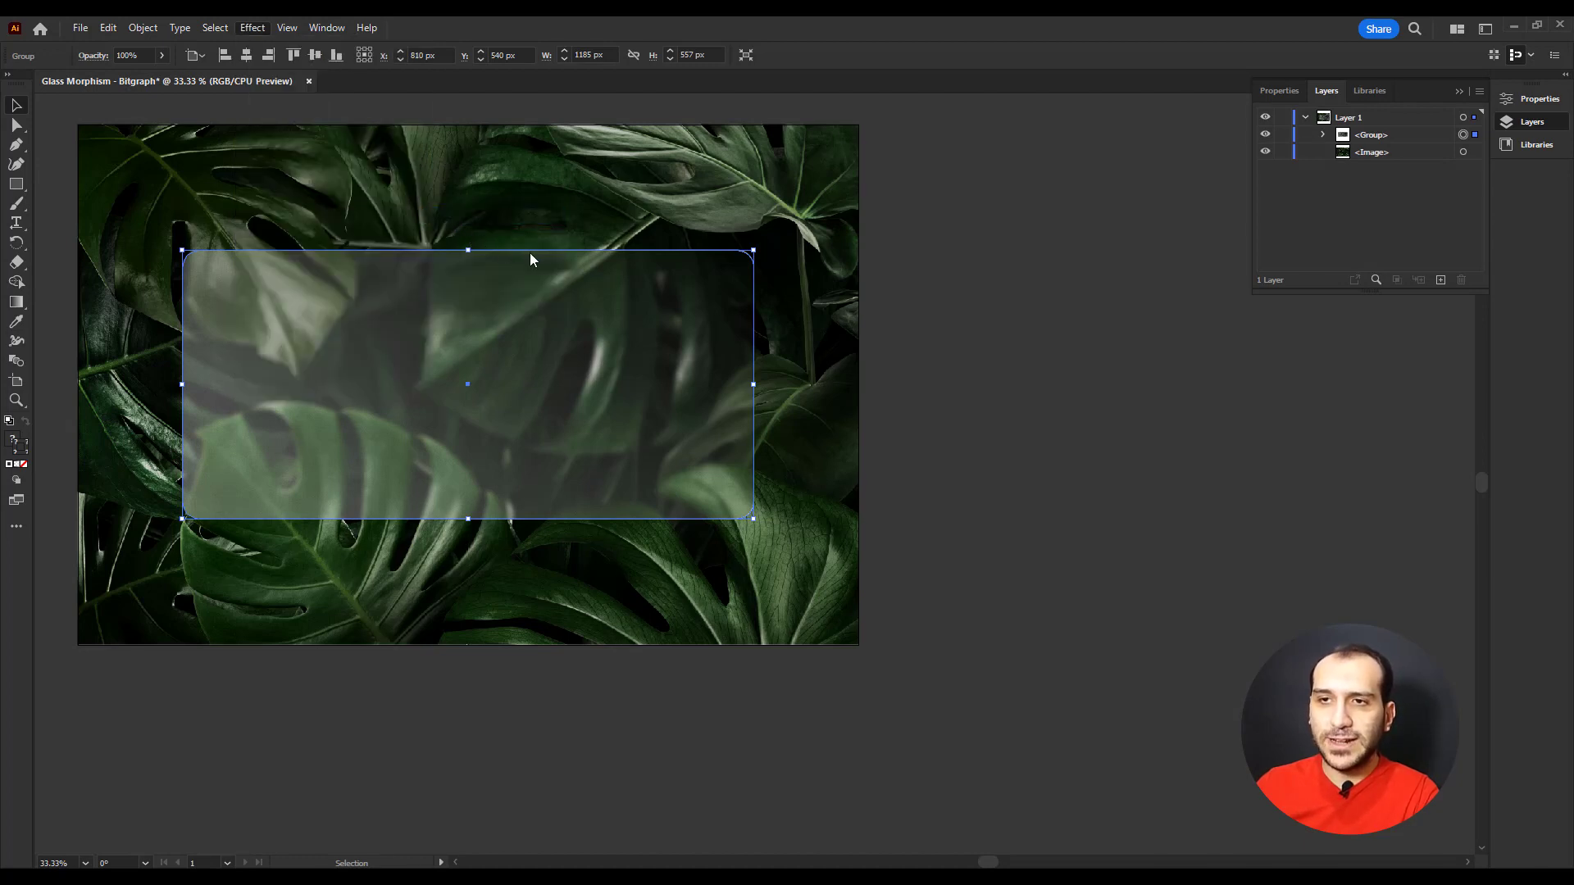
{"action": "left_click", "coordinate": [1125, 360]}
{"action": "left_click", "coordinate": [1028, 441]}
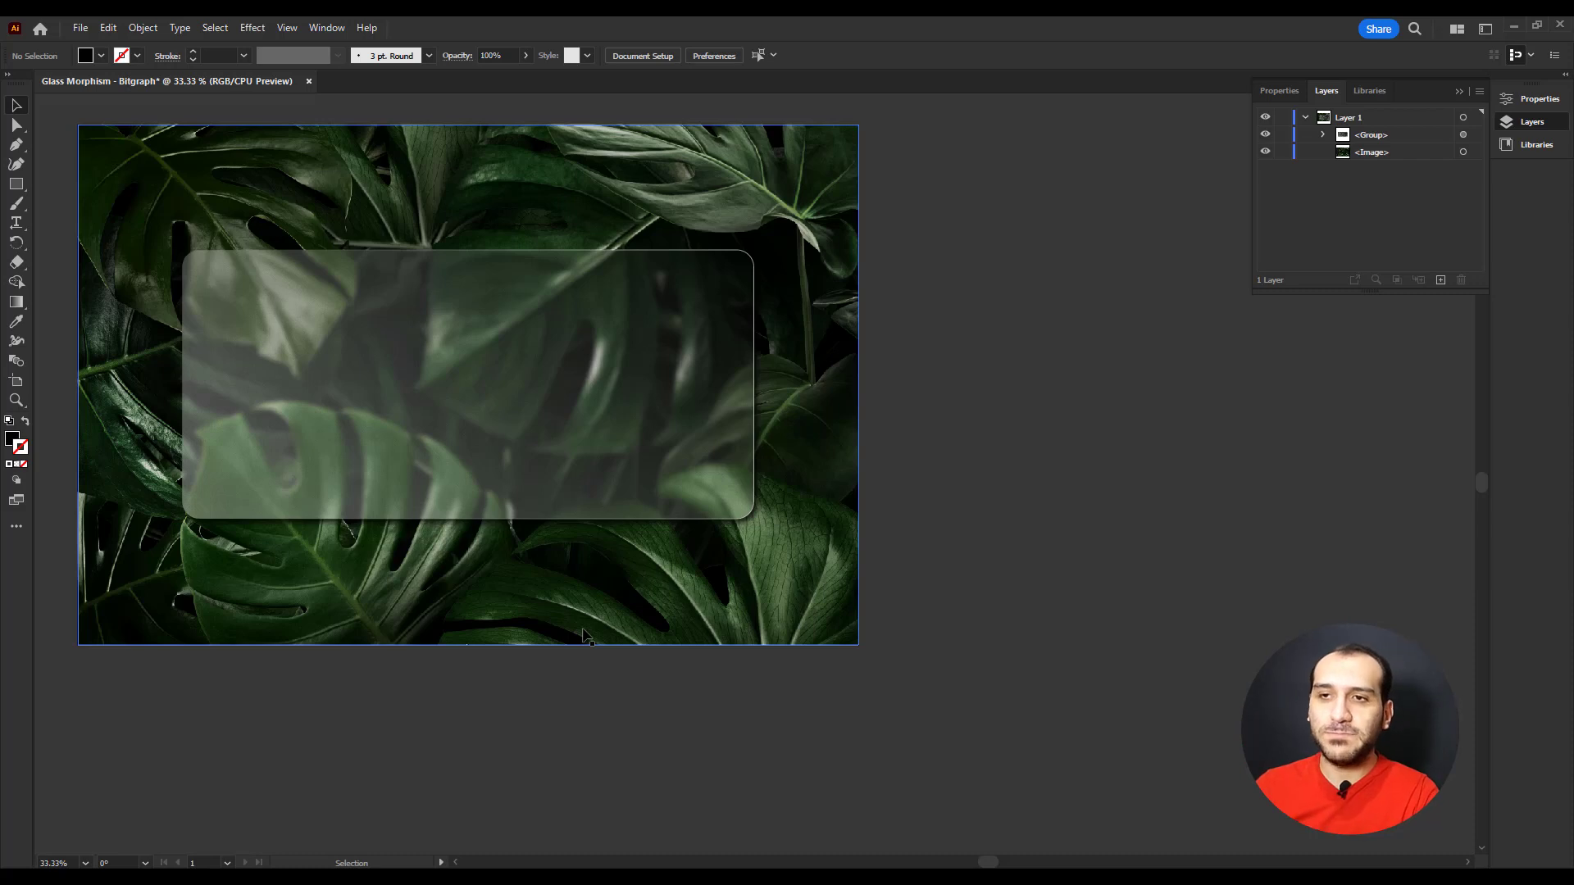
Undo the drop shadow on the glass card group.
{"action": "key", "text": "a"}
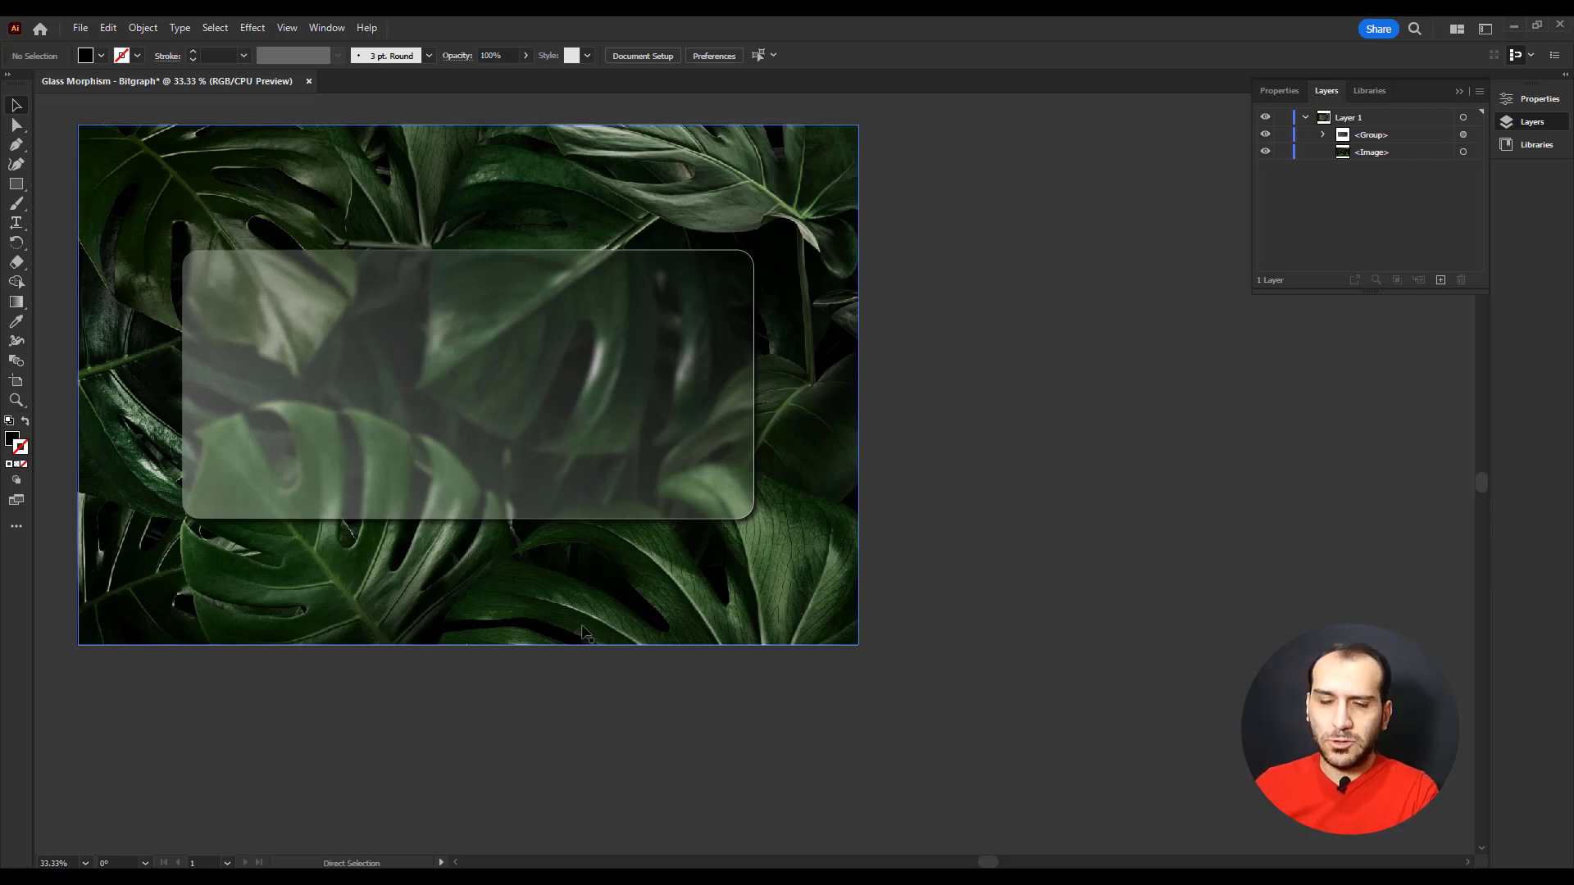
{"action": "key", "text": "ctrl+z"}
{"action": "key", "text": "v"}
{"action": "left_click", "coordinate": [919, 506]}
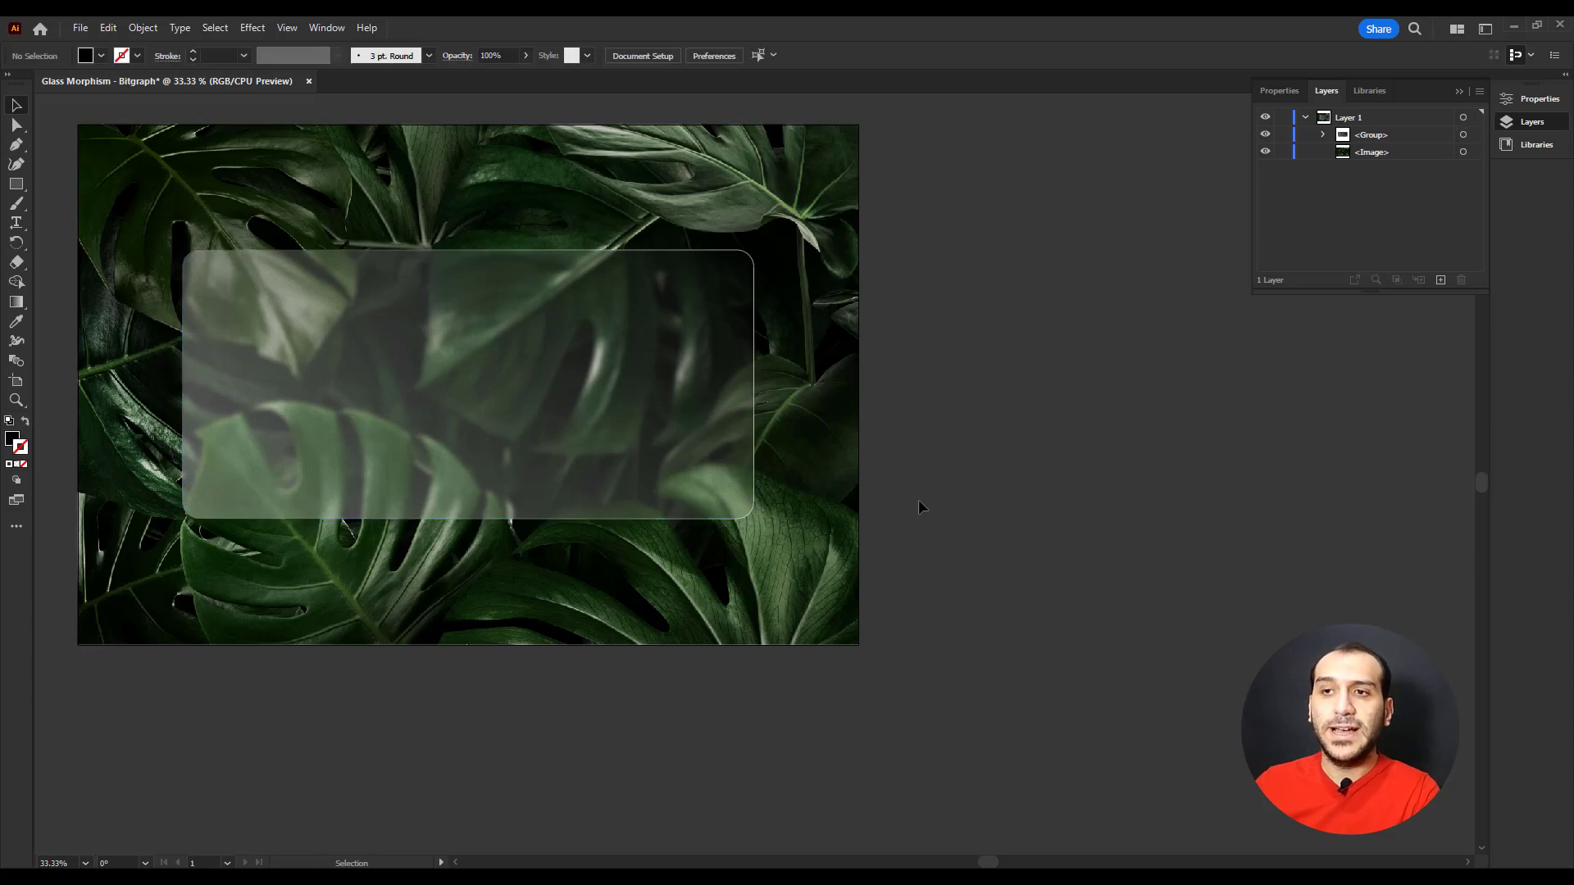
Add the text "GLASS MORPHISM" on the empty canvas beside the artboard.
{"action": "scroll", "coordinate": [956, 411], "scroll_direction": "up", "scroll_amount": 2}
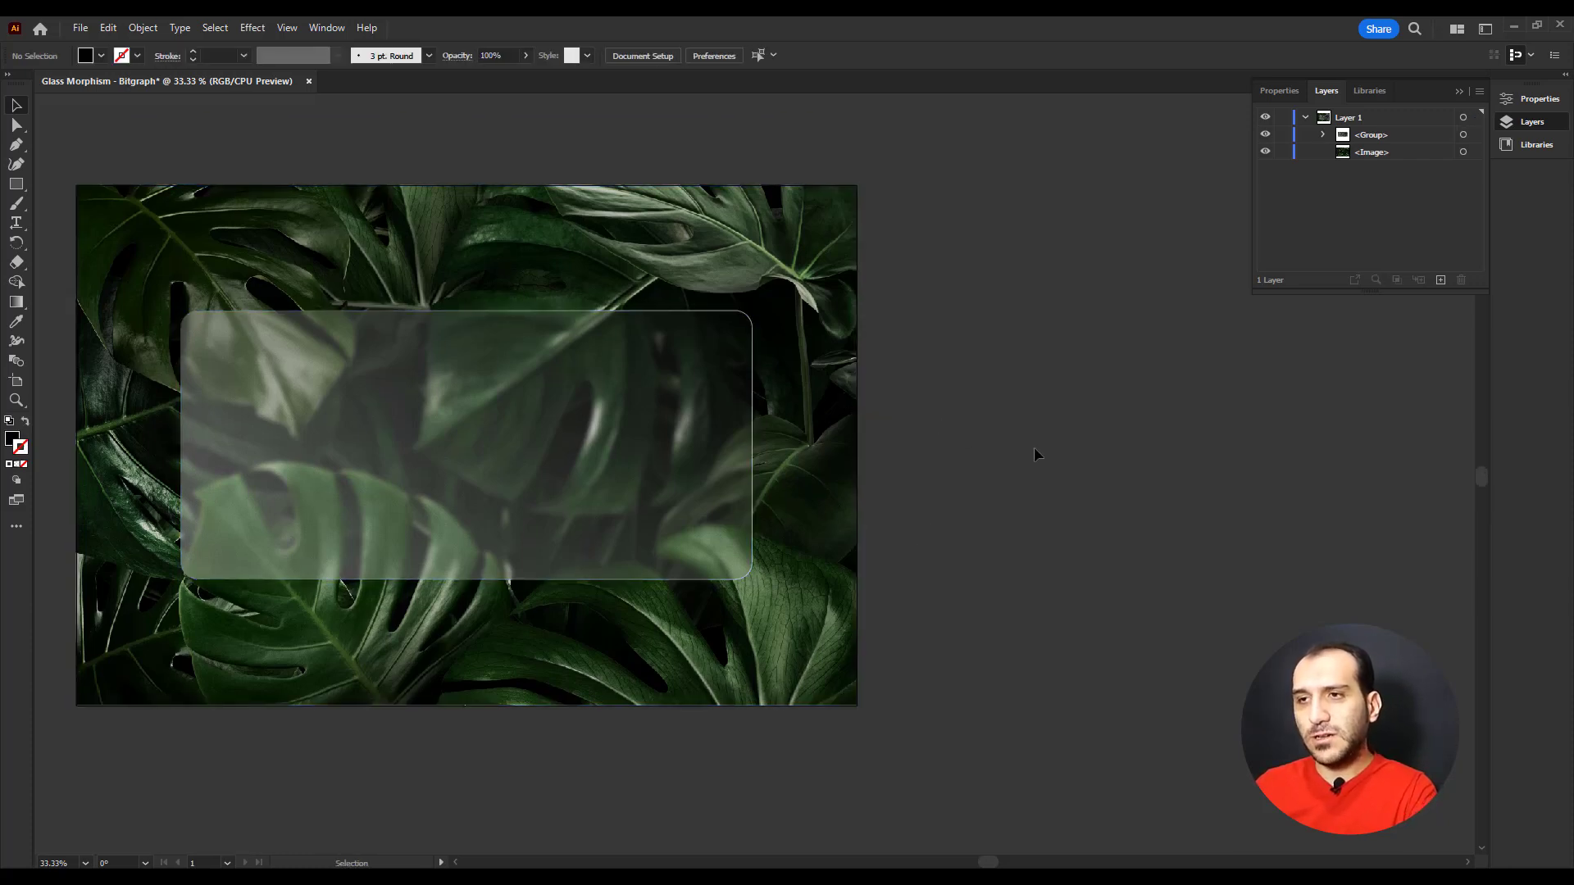
{"action": "key", "text": "t"}
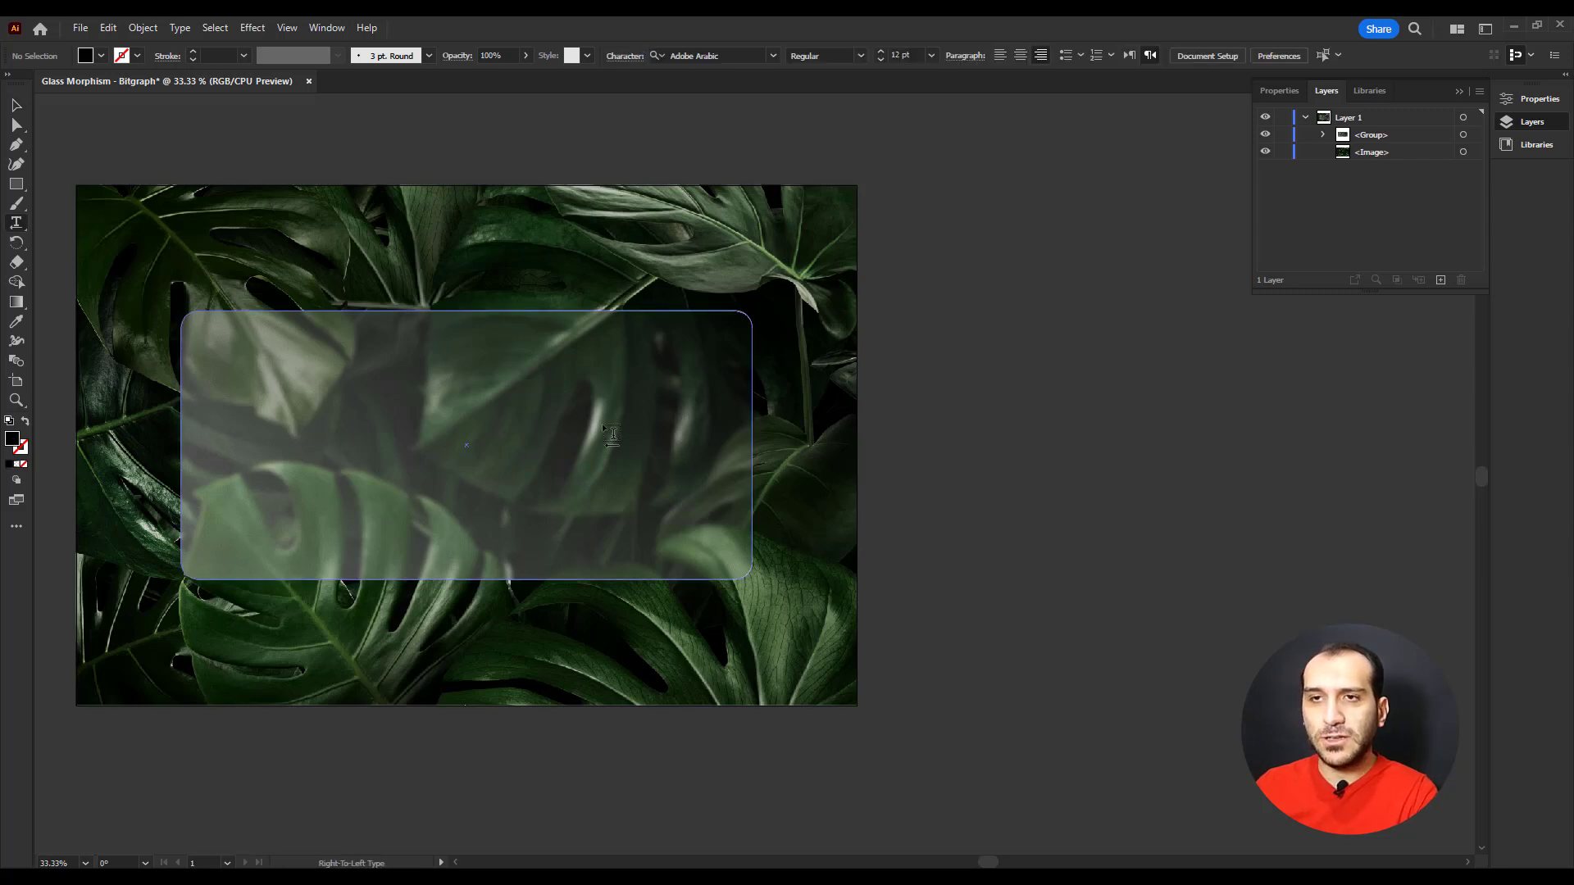
{"action": "left_click", "coordinate": [1061, 500]}
{"action": "key", "text": "BackSpace"}
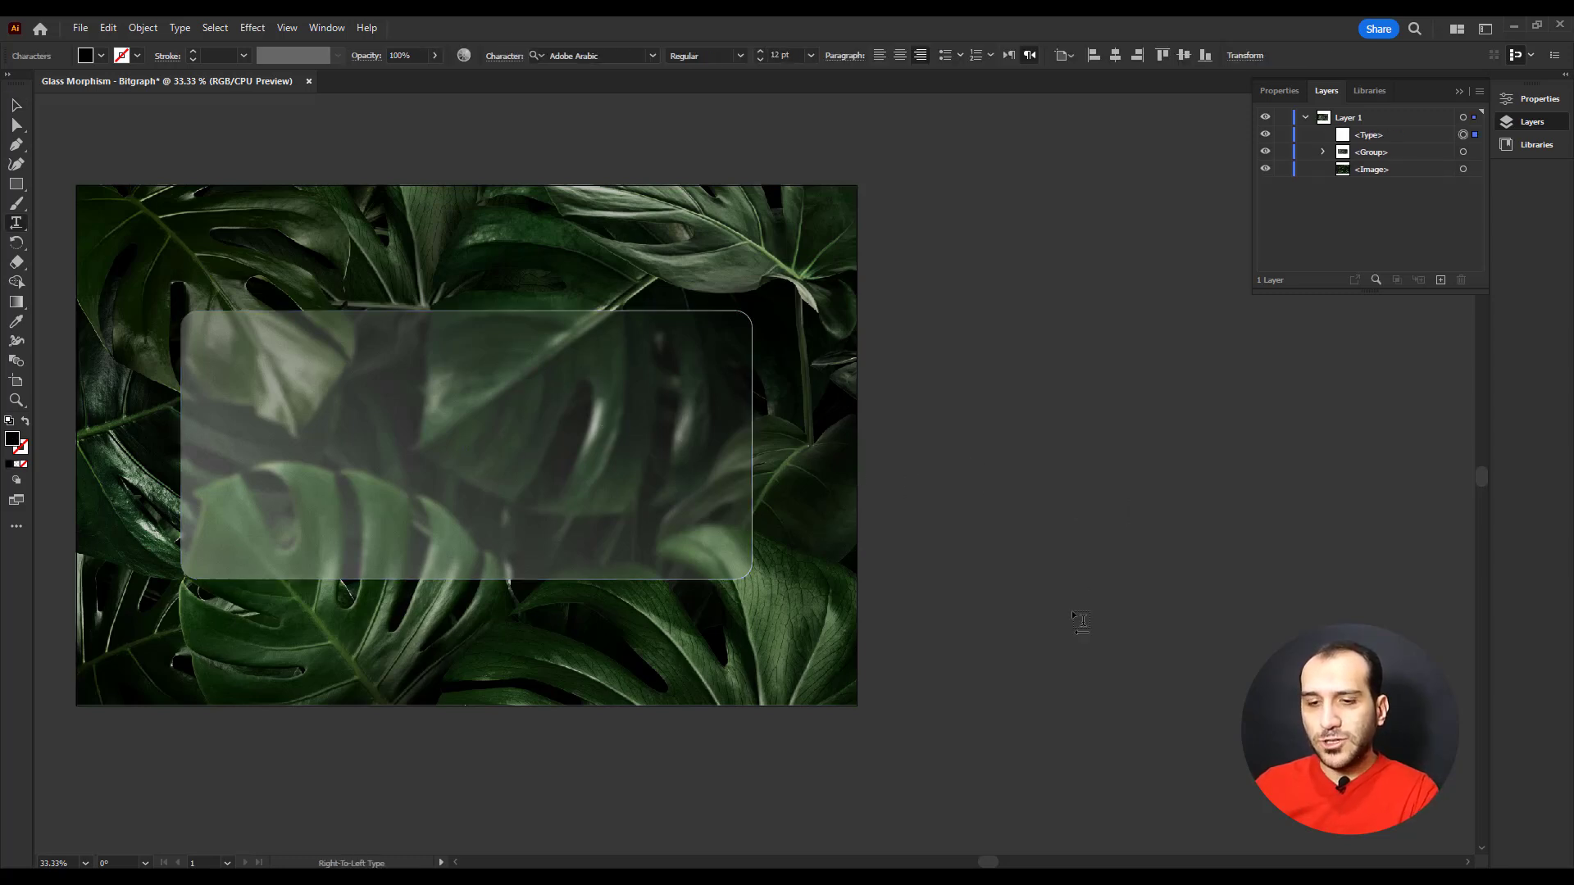
{"action": "type", "text": "G"}
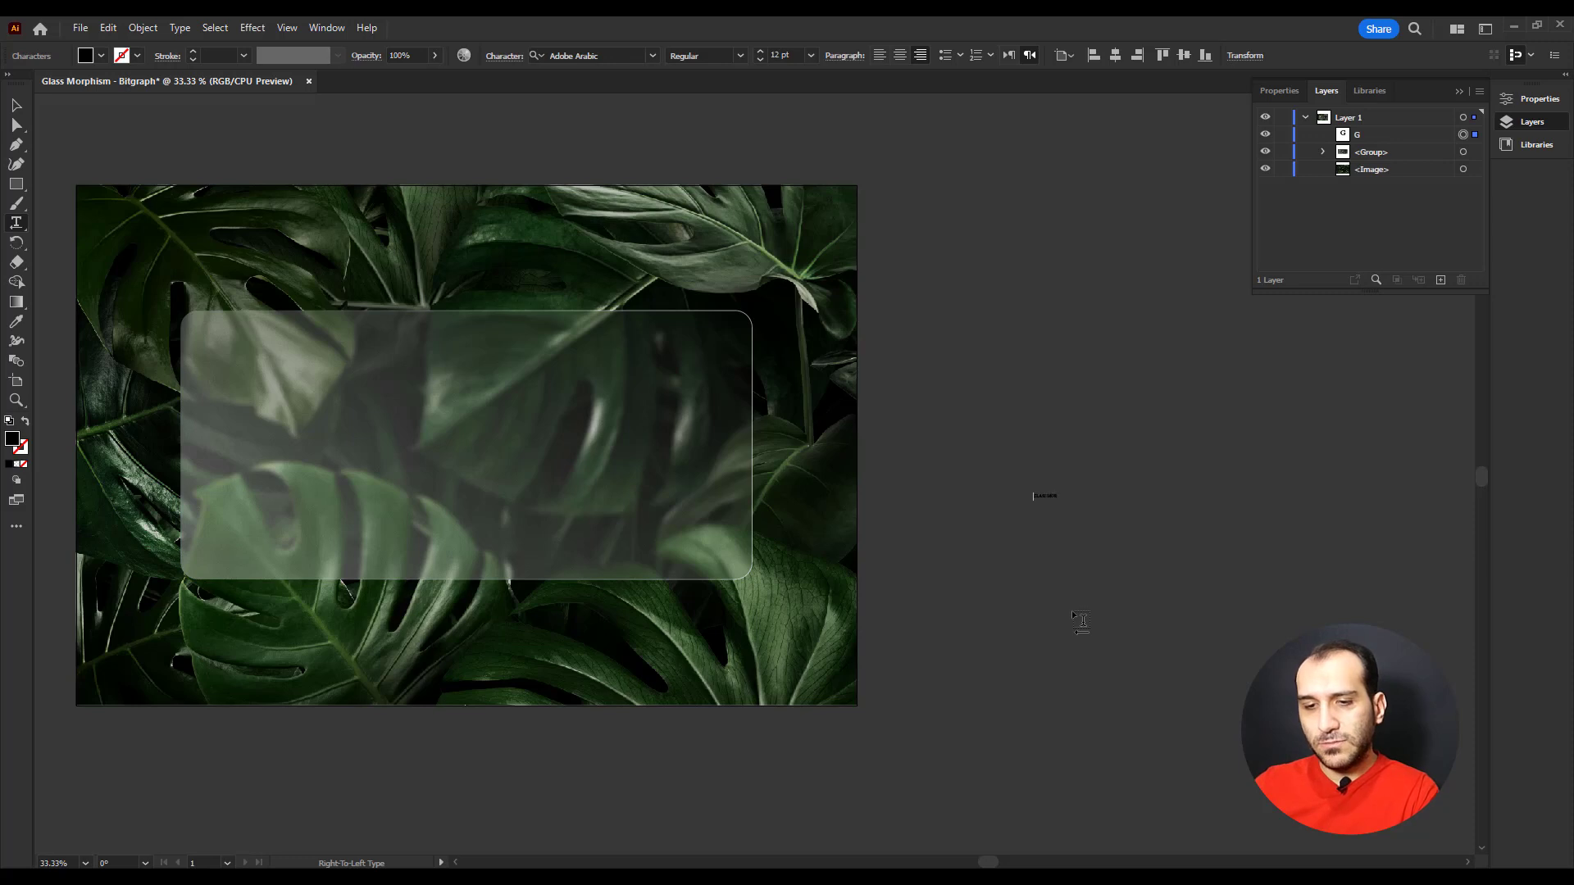
Set the whole GLASS MORPHISM text to 150 pt and shift it further away from the card.
{"action": "key", "text": "ctrl+a"}
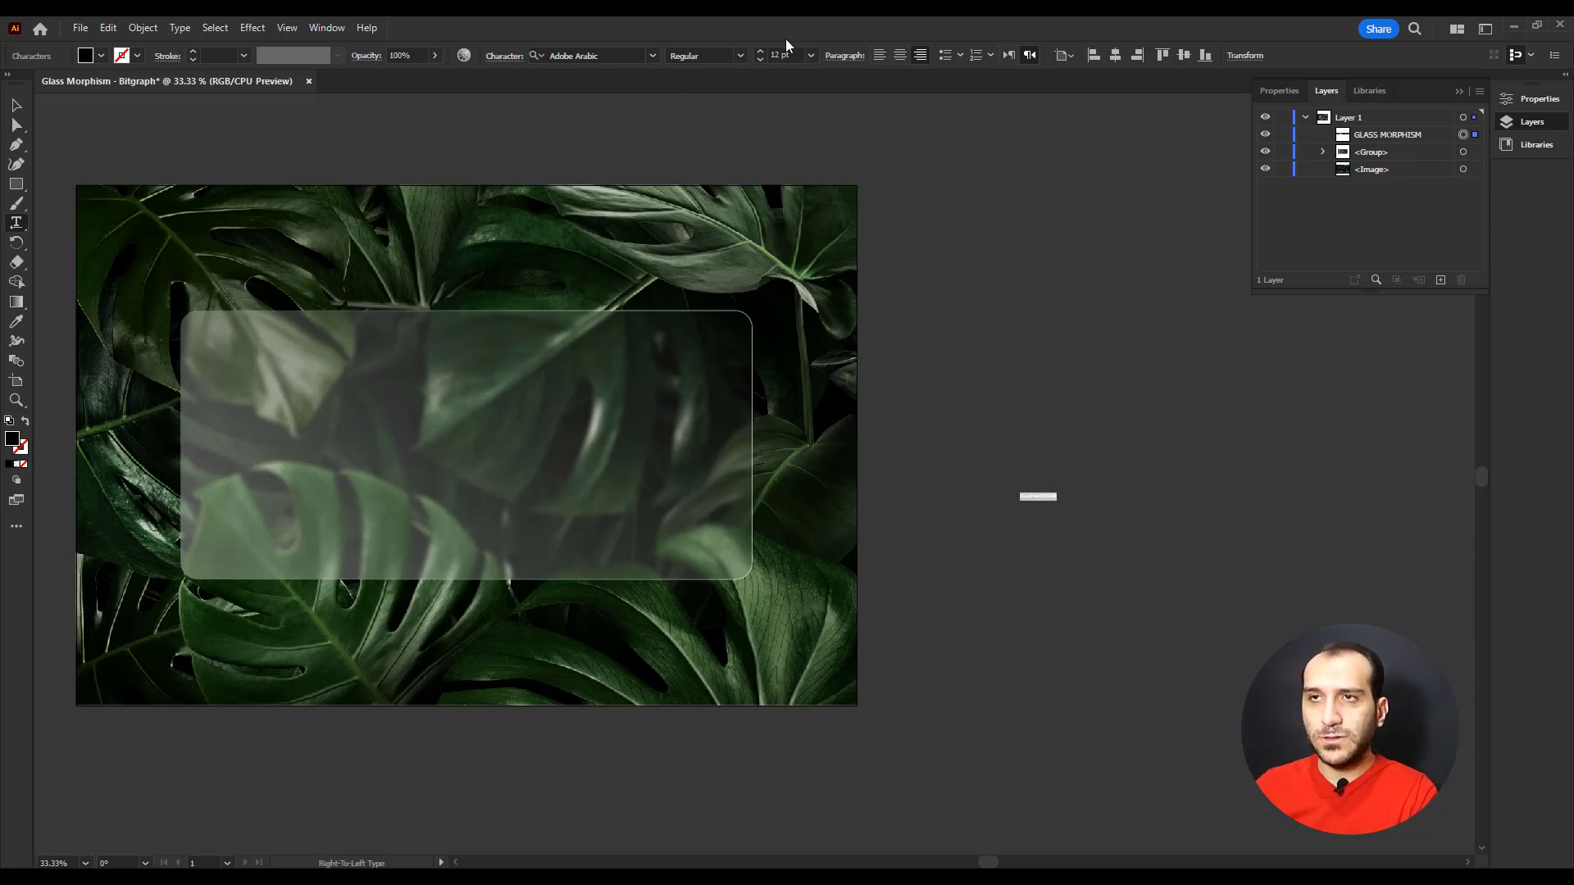
{"action": "left_click", "coordinate": [799, 55]}
{"action": "type", "text": "150"}
{"action": "key", "text": "Tab"}
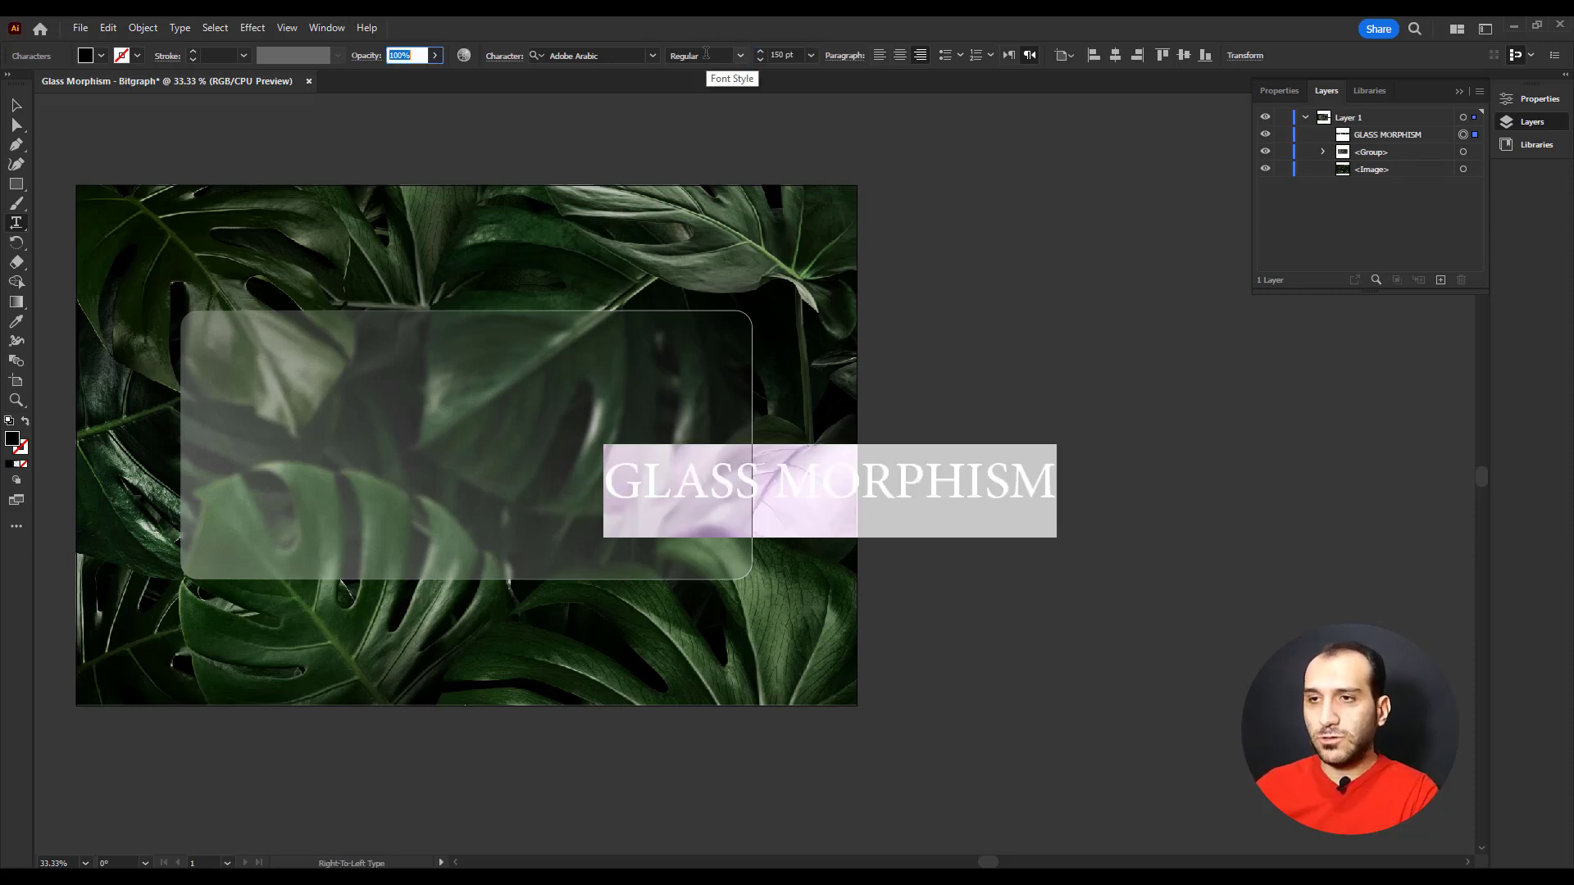
{"action": "left_click", "coordinate": [16, 105]}
{"action": "left_click", "coordinate": [1124, 496]}
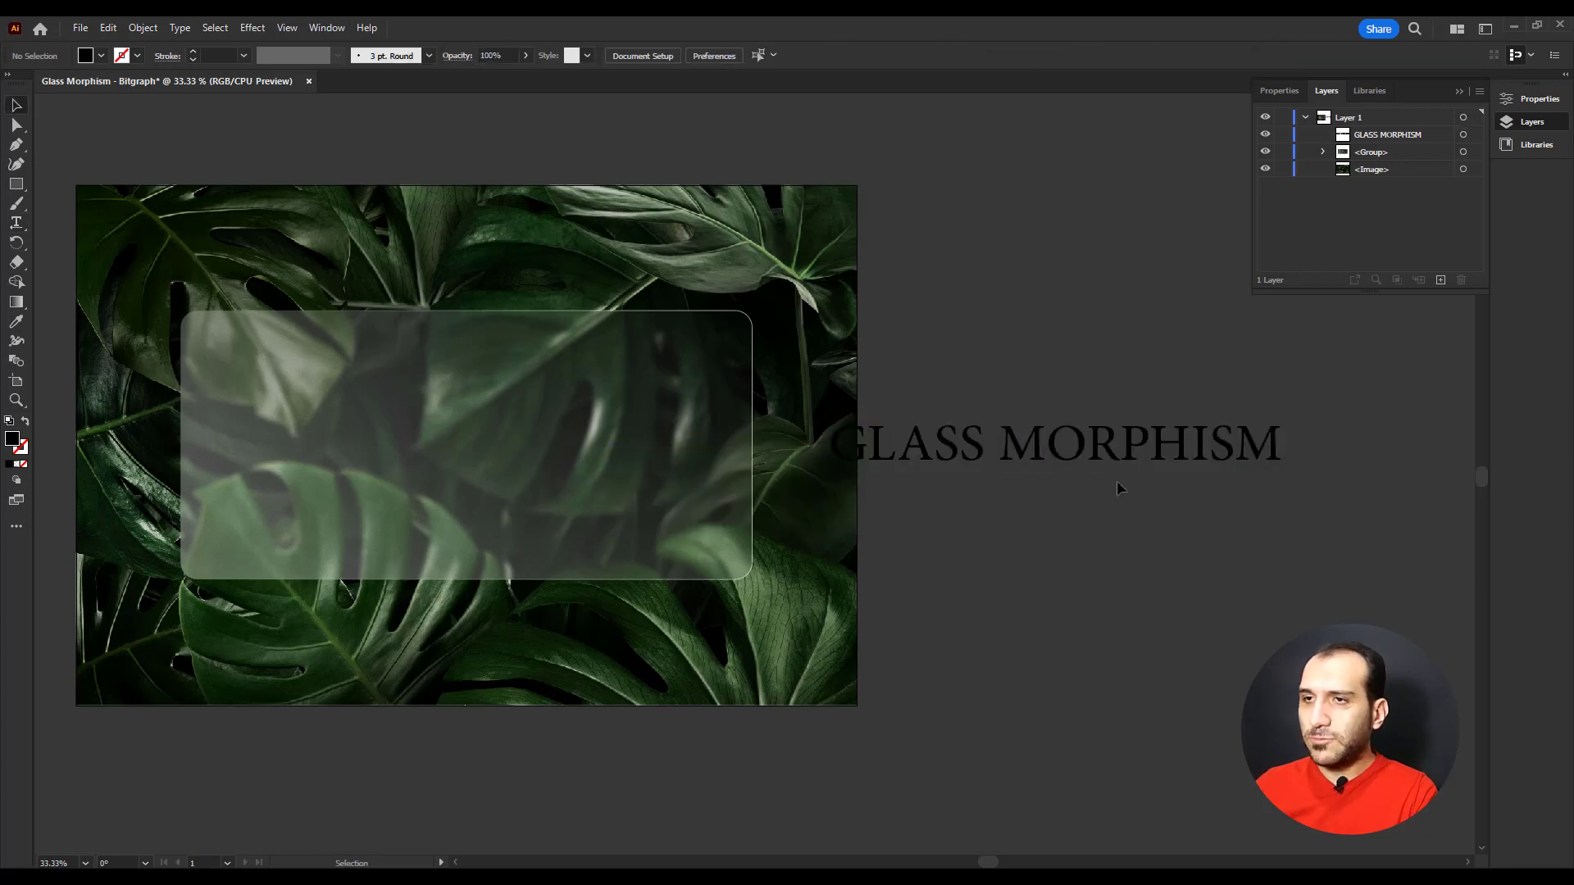
Duplicate the GLASS MORPHISM text just below the original and change the copy's wording to "BITGRAPH".
{"action": "left_click_drag", "start_coordinate": [1125, 462], "coordinate": [1164, 560]}
{"action": "triple_click", "coordinate": [1152, 557]}
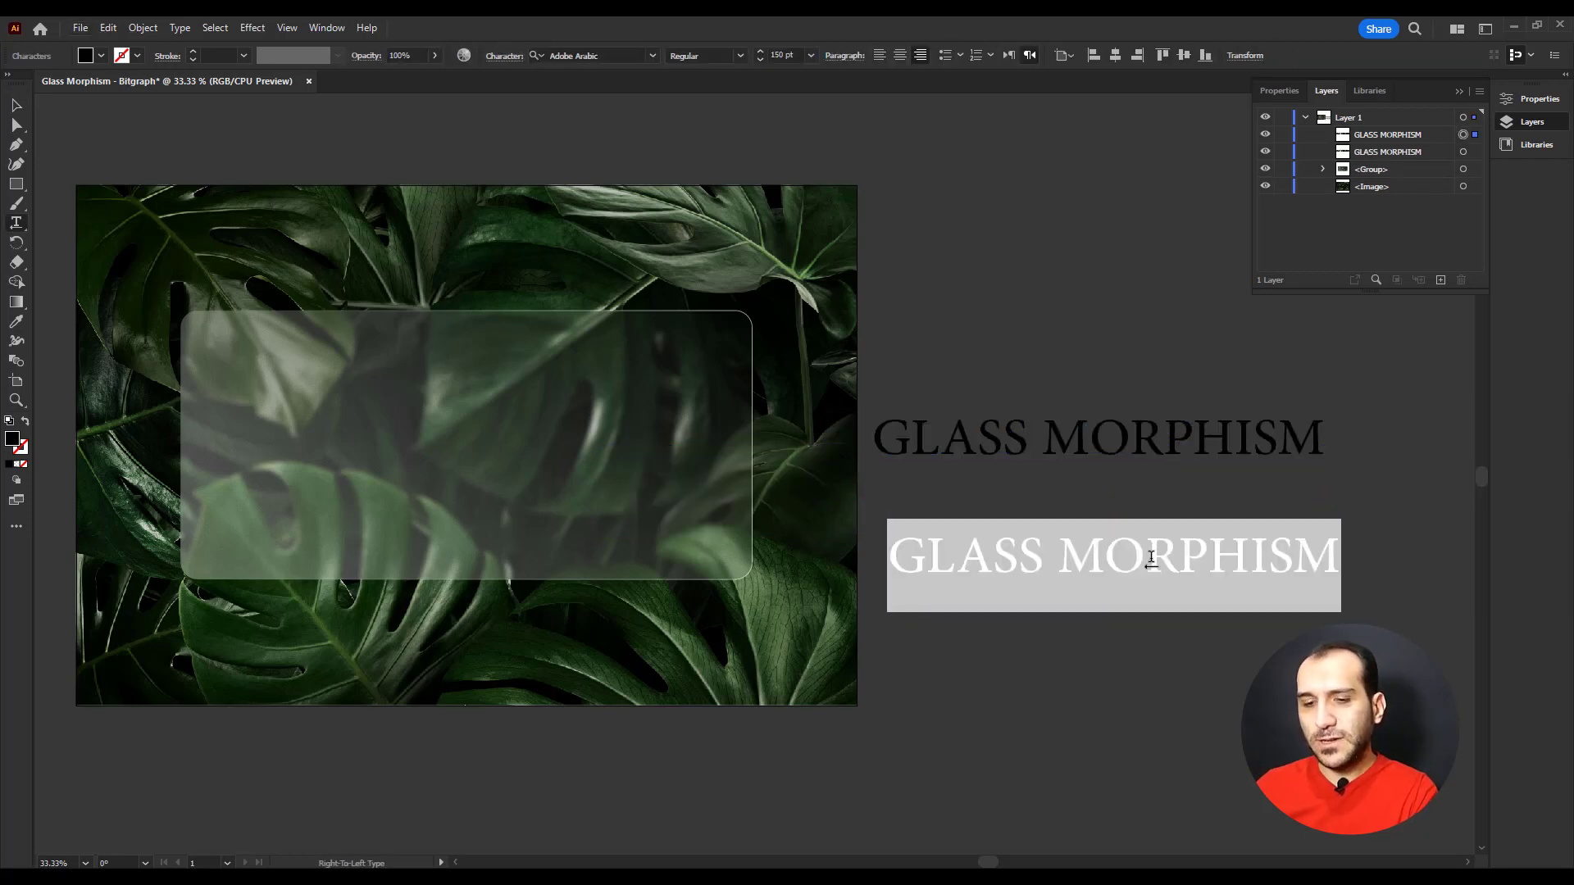
{"action": "type", "text": "BITGRAPH"}
{"action": "key", "text": "Escape"}
Change the fill of both the GLASS MORPHISM and BITGRAPH texts to white.
{"action": "left_click", "coordinate": [1125, 439], "text": "shift"}
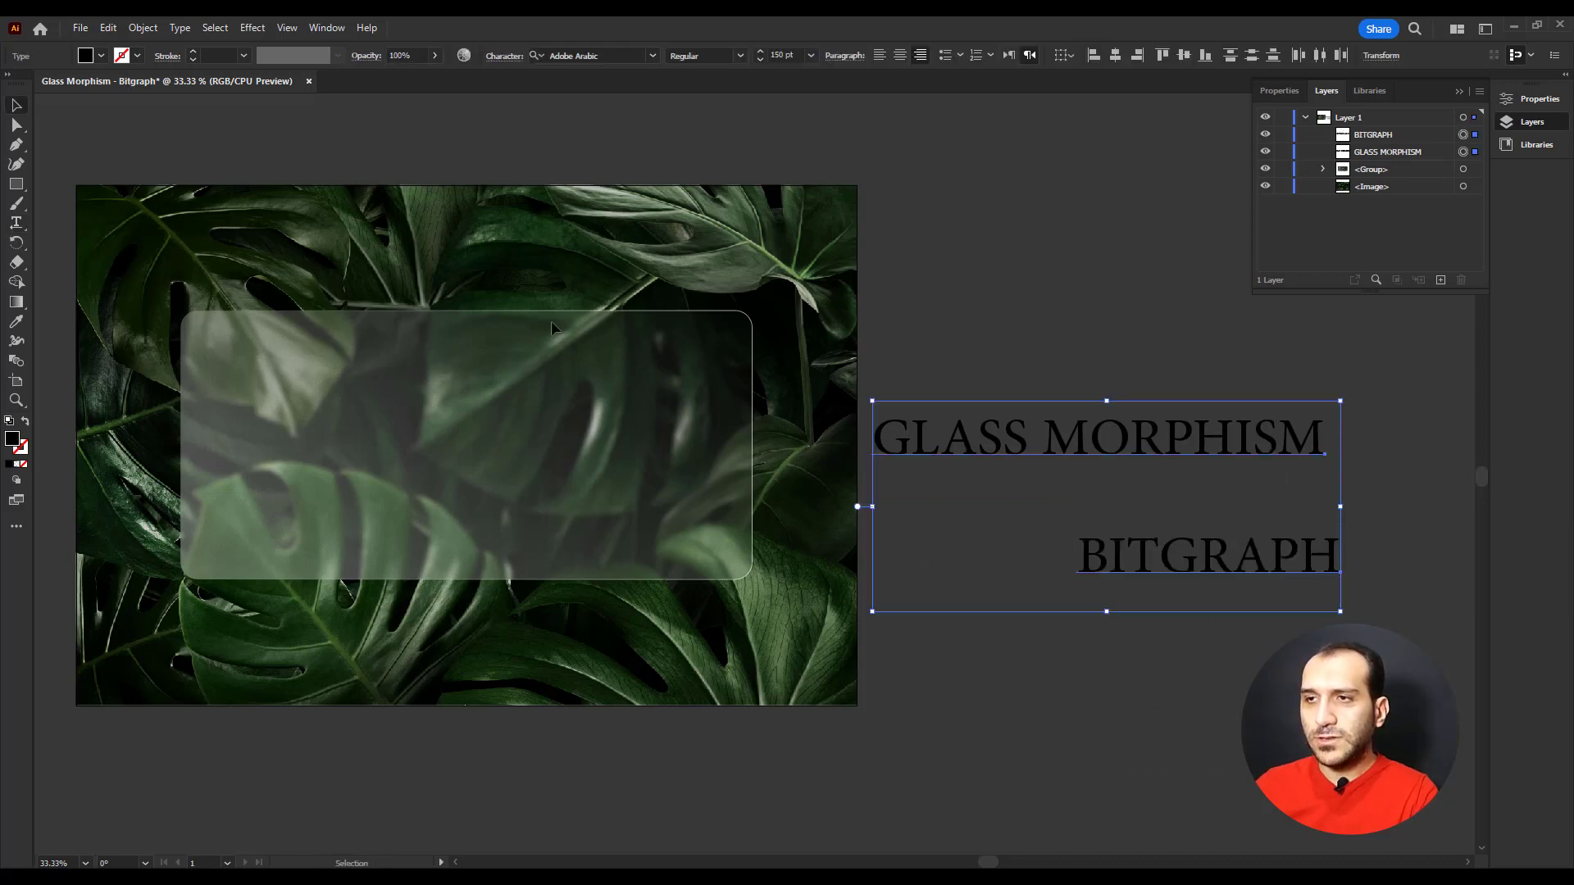
{"action": "left_click", "coordinate": [101, 55]}
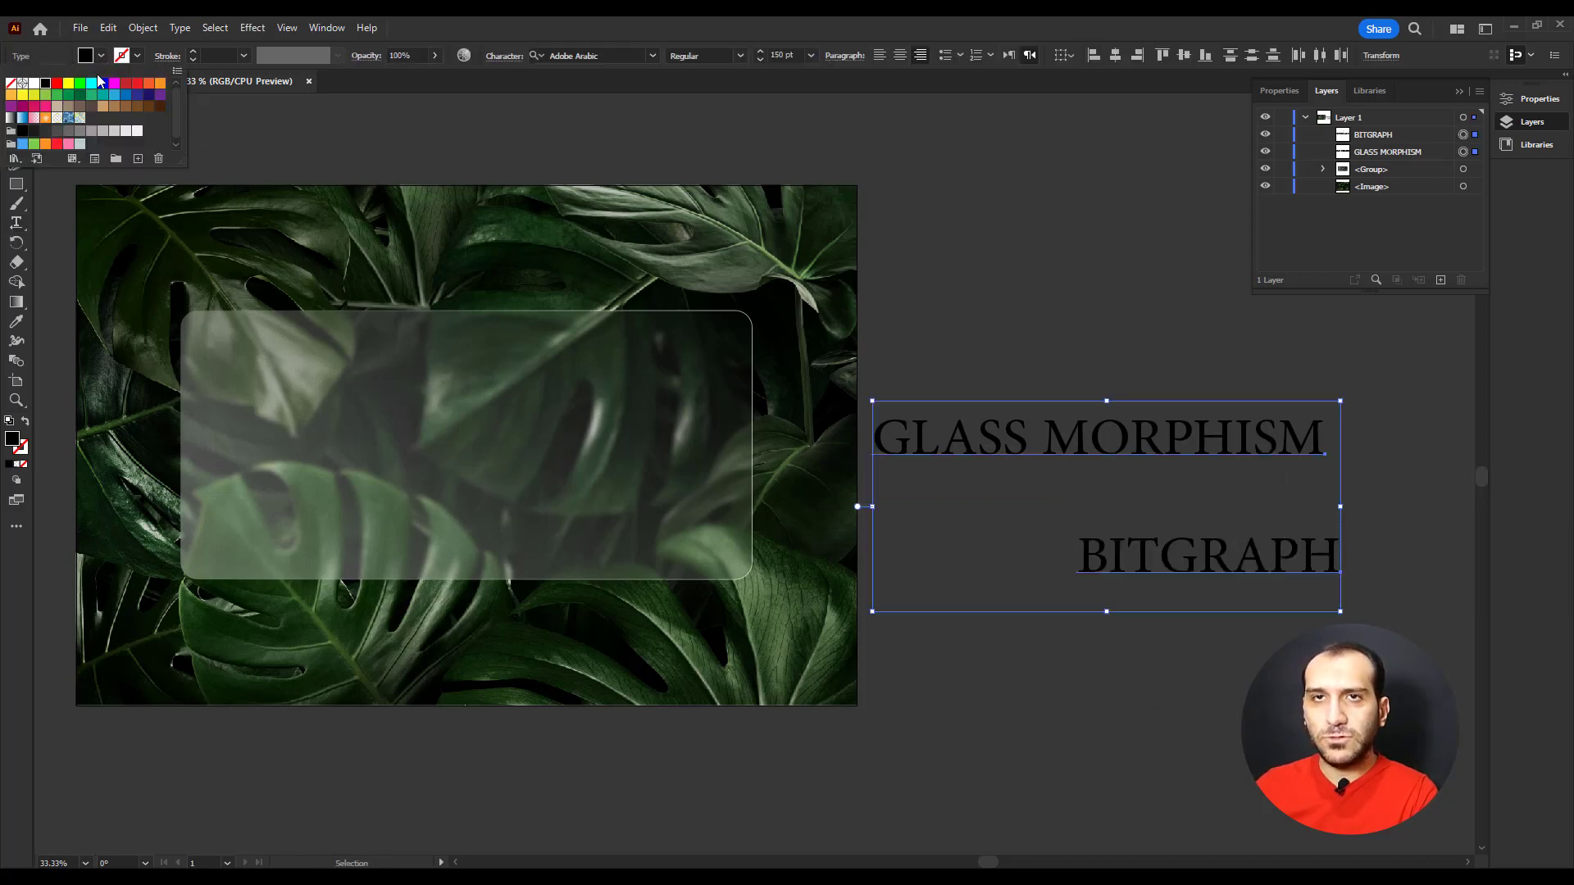
{"action": "left_click", "coordinate": [34, 85]}
{"action": "left_click", "coordinate": [864, 295]}
{"action": "left_click", "coordinate": [1088, 350]}
Place both texts on the glass card, centred horizontally, with GLASS MORPHISM in its upper half and BITGRAPH in its lower half.
{"action": "left_click", "coordinate": [1194, 449]}
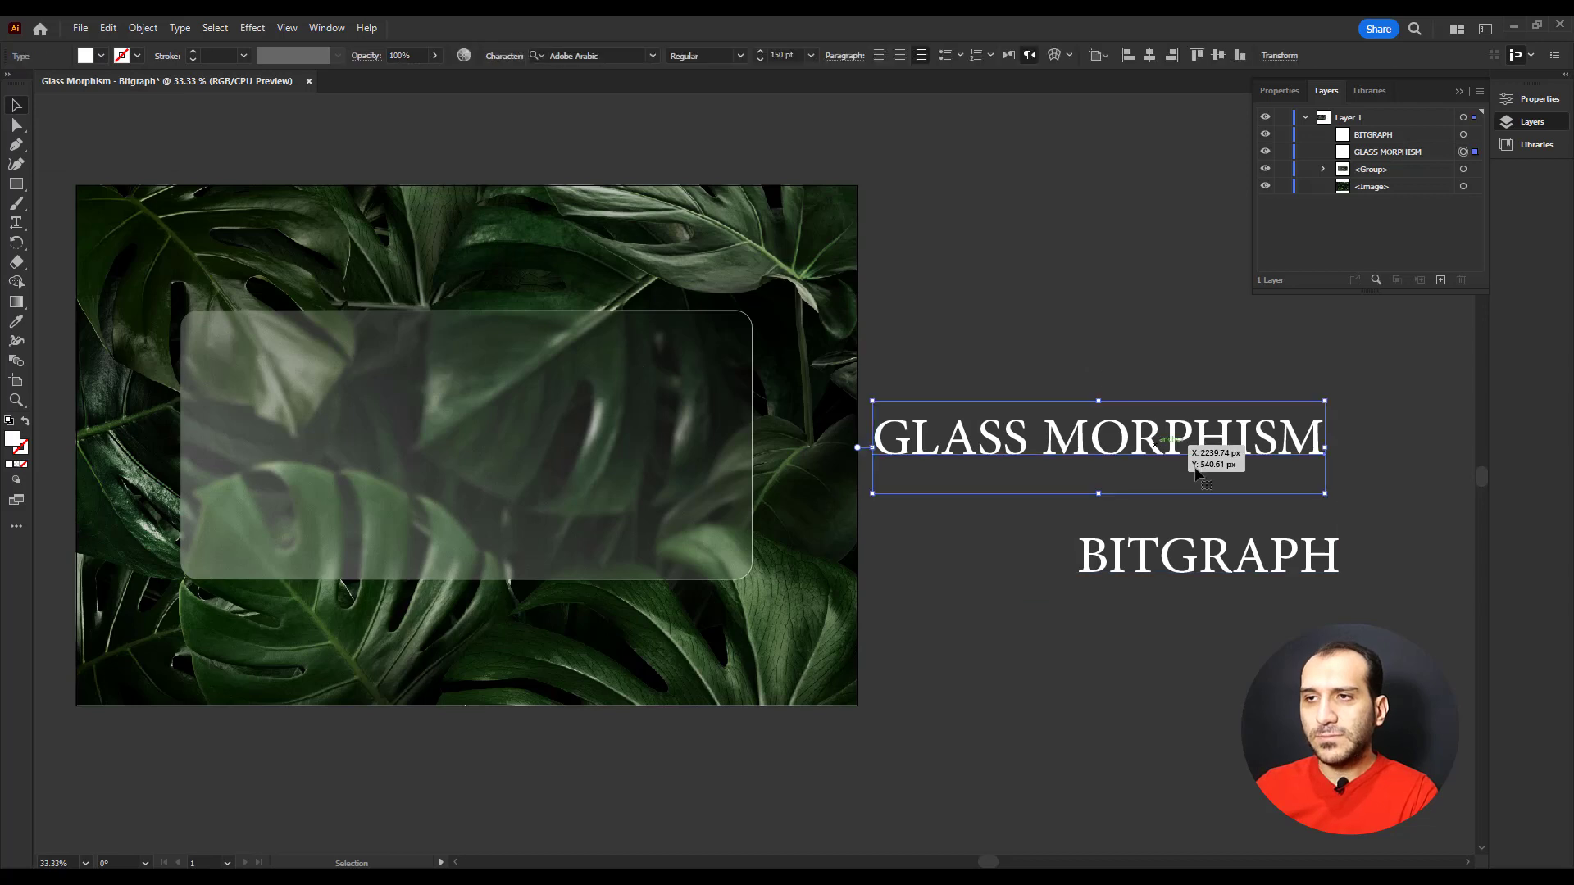
{"action": "left_click", "coordinate": [1149, 55]}
{"action": "left_click", "coordinate": [1217, 55]}
{"action": "left_click", "coordinate": [1220, 541]}
{"action": "left_click_drag", "start_coordinate": [1220, 541], "coordinate": [502, 383]}
{"action": "left_click_drag", "start_coordinate": [470, 564], "coordinate": [470, 500]}
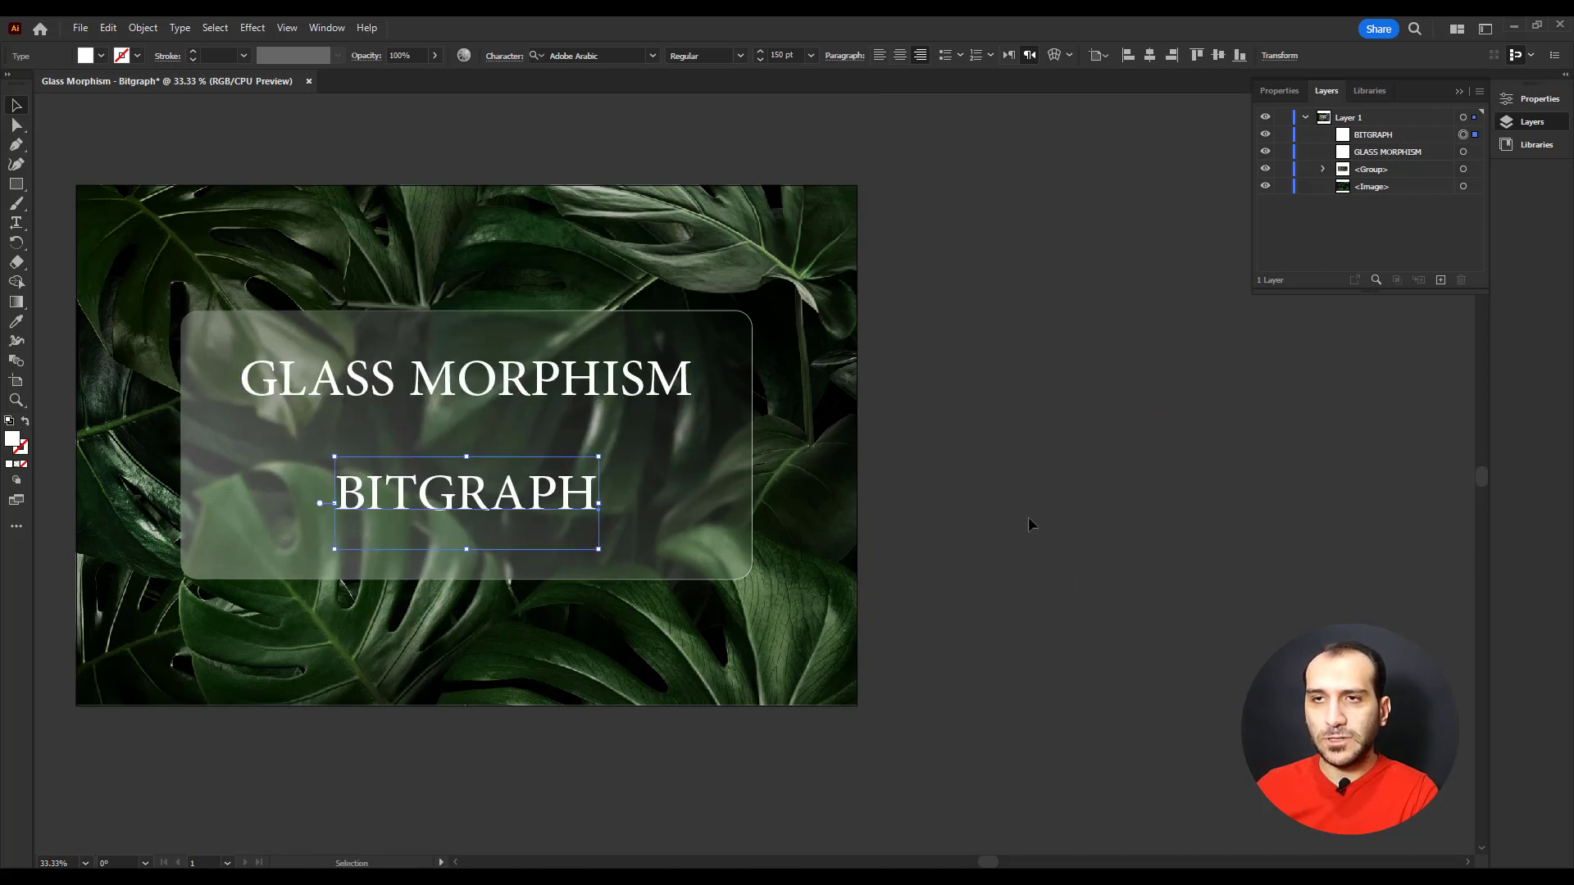
{"action": "left_click", "coordinate": [1029, 527]}
Expand the object and fill of the GLASS MORPHISM text and make the resulting letters one compound path.
{"action": "scroll", "coordinate": [498, 379], "scroll_direction": "up", "scroll_amount": 1}
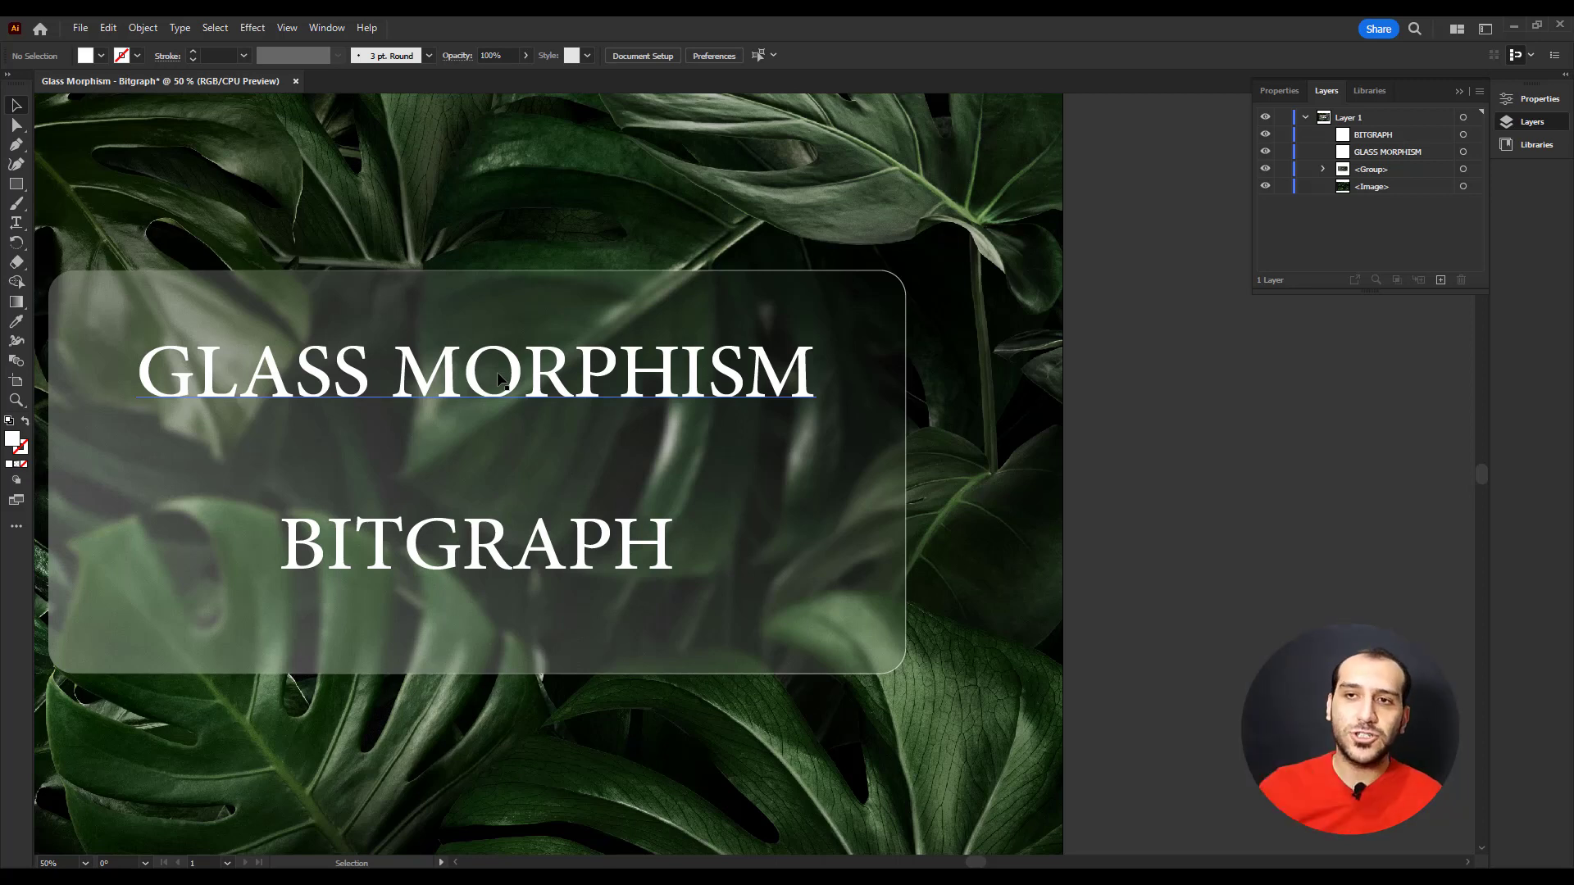
{"action": "left_click", "coordinate": [498, 376]}
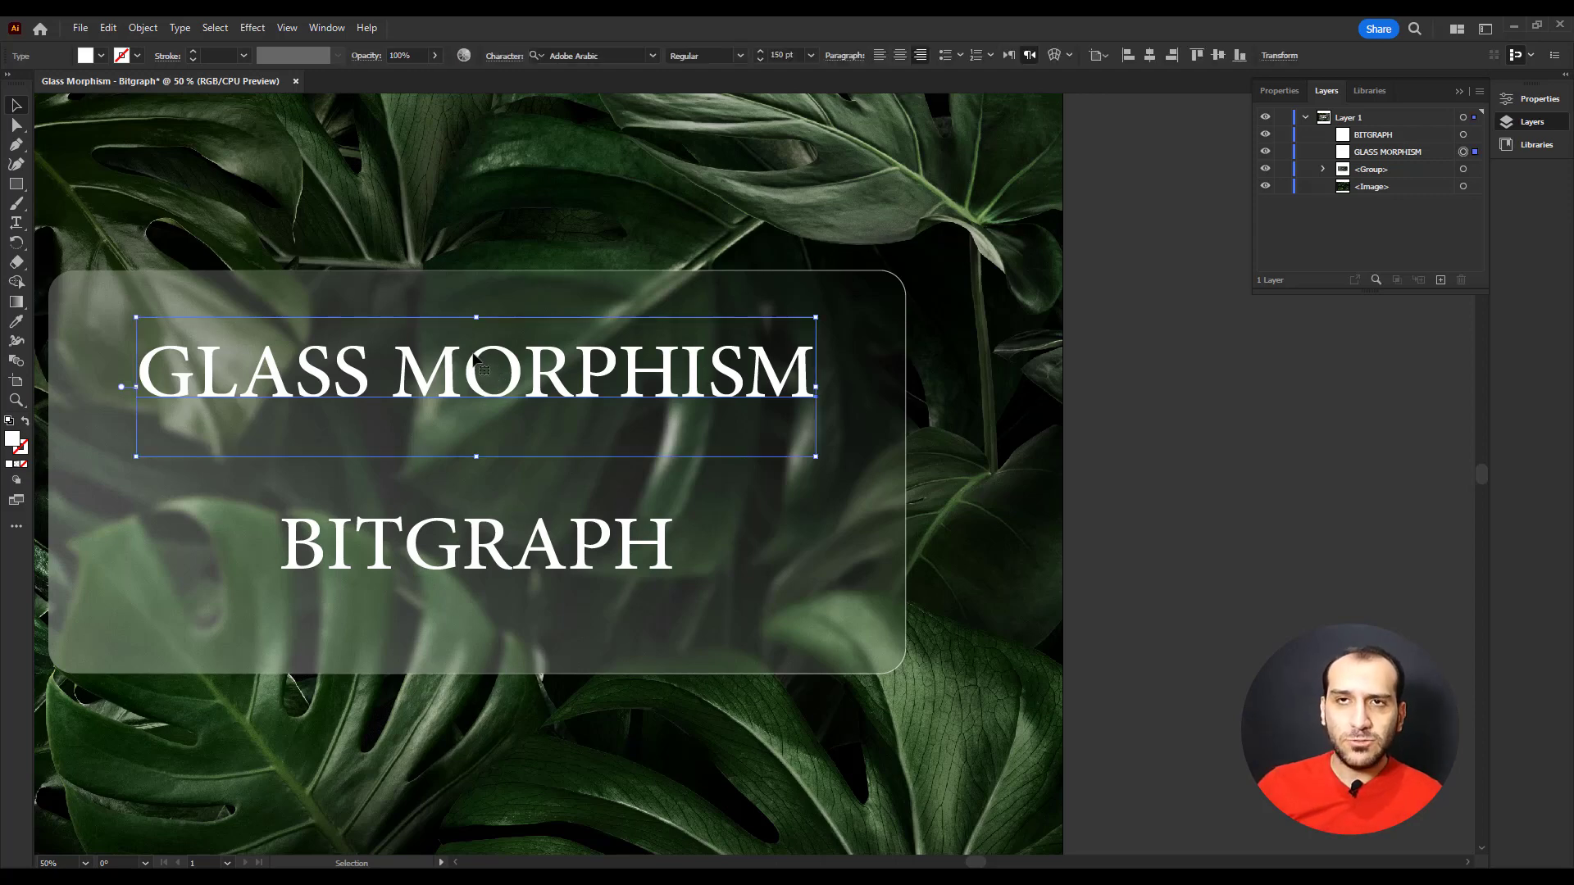
{"action": "left_click", "coordinate": [143, 28]}
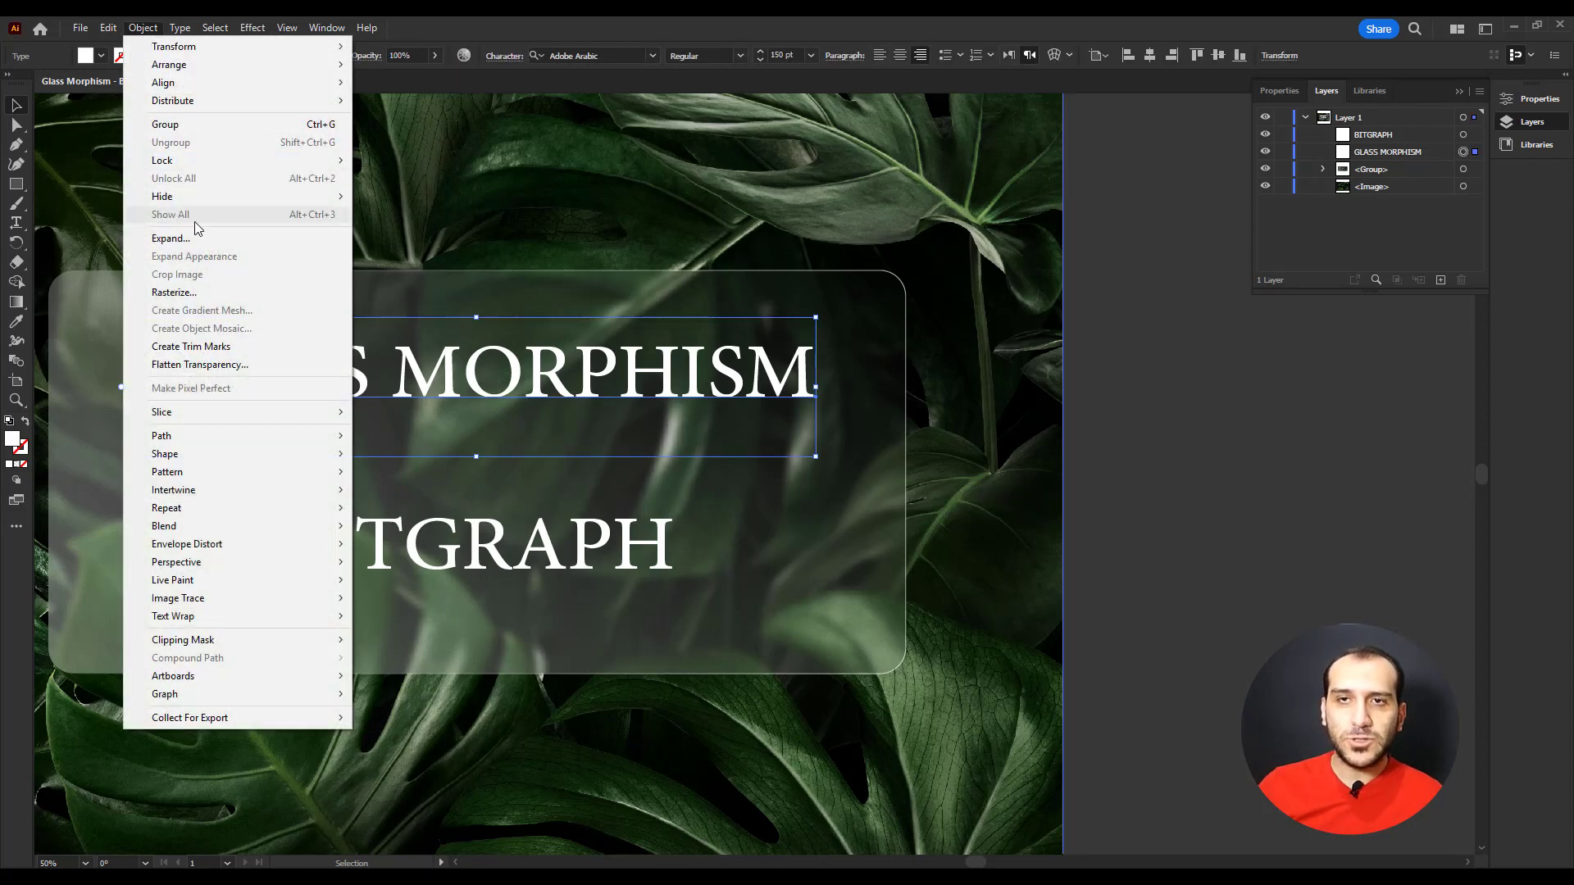
{"action": "left_click", "coordinate": [194, 239]}
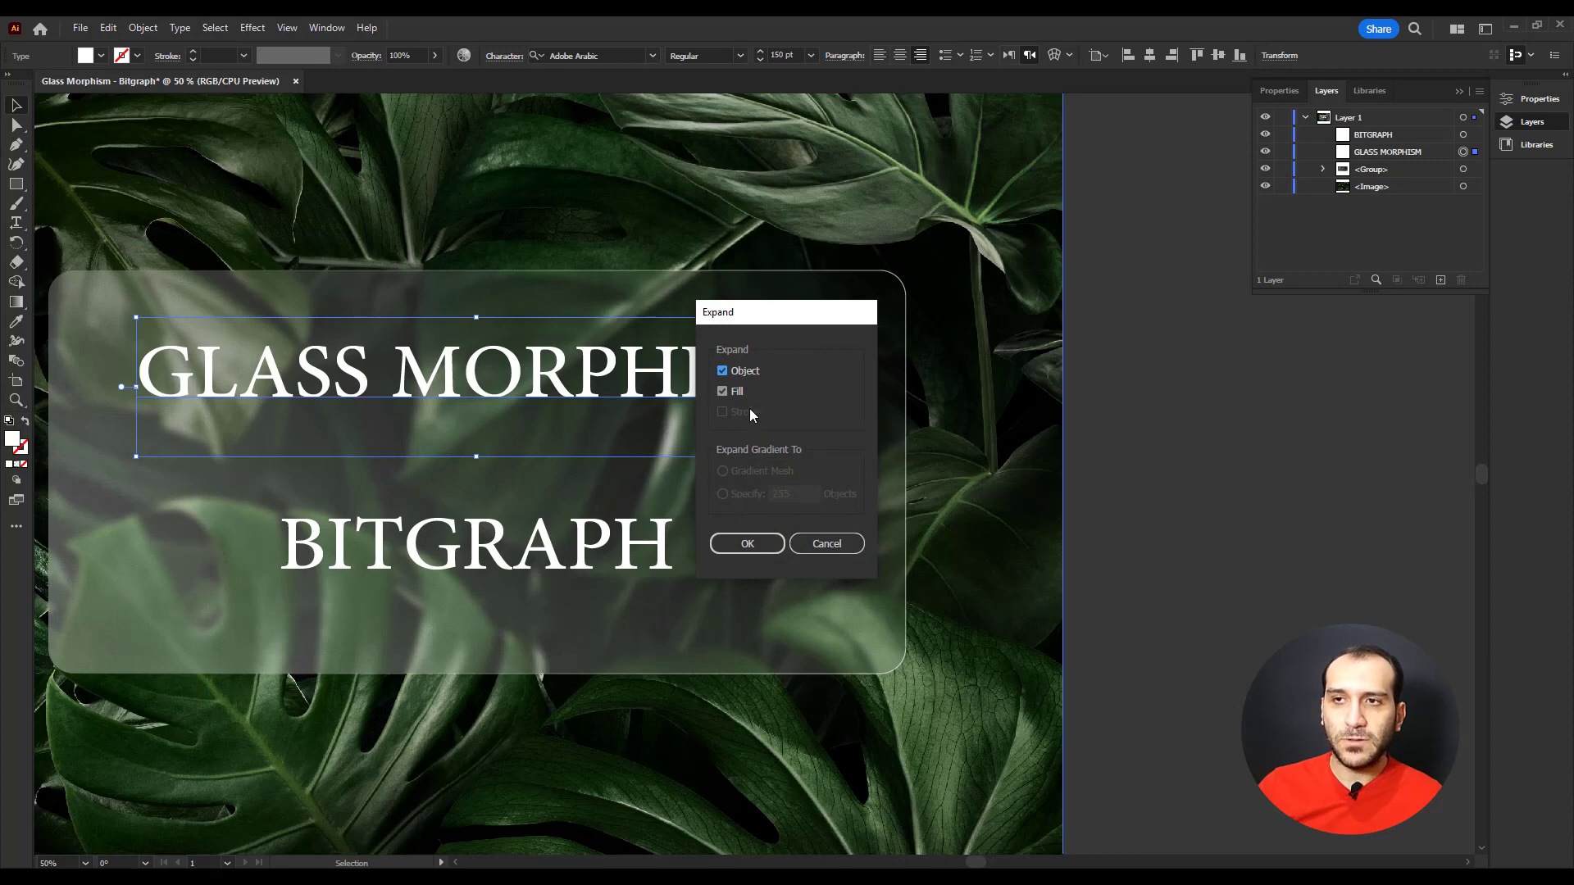
{"action": "left_click", "coordinate": [747, 544]}
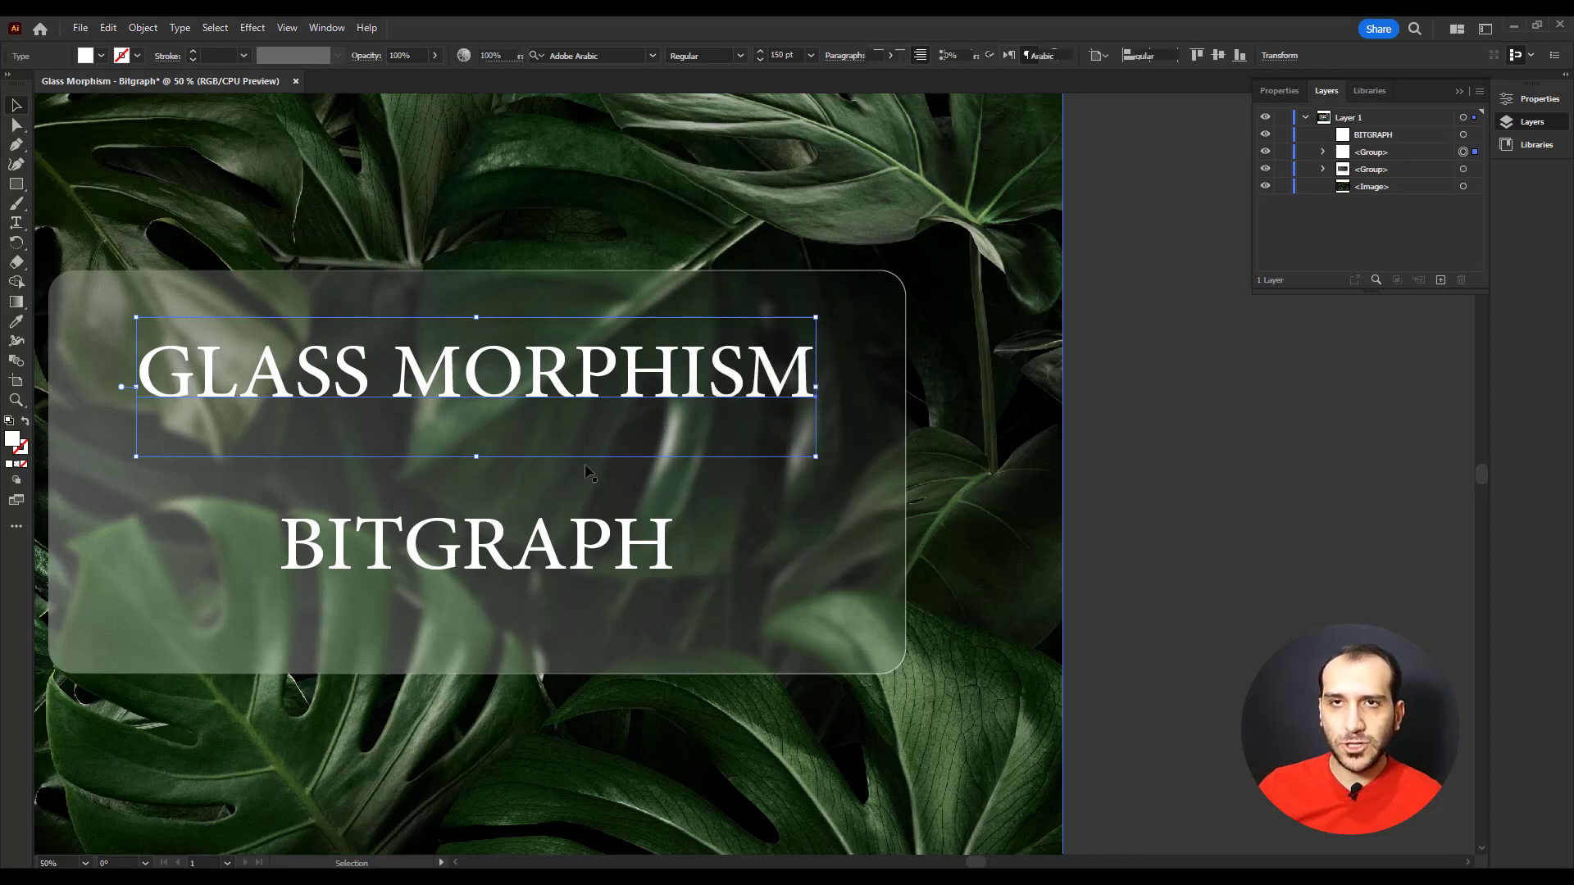
{"action": "left_click", "coordinate": [143, 28]}
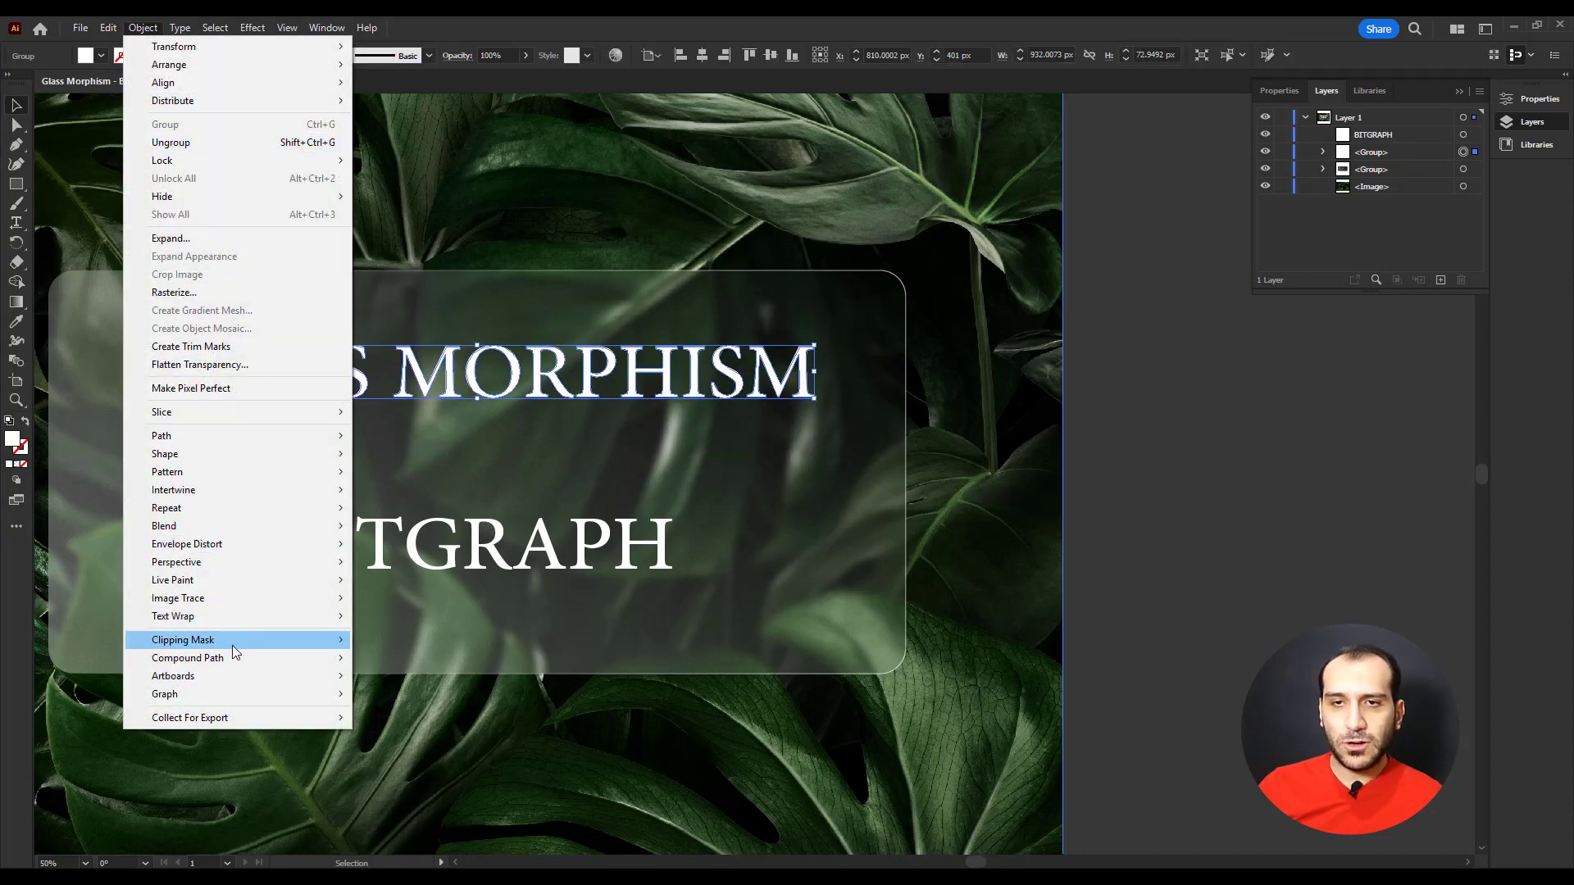
{"action": "mouse_move", "coordinate": [317, 658]}
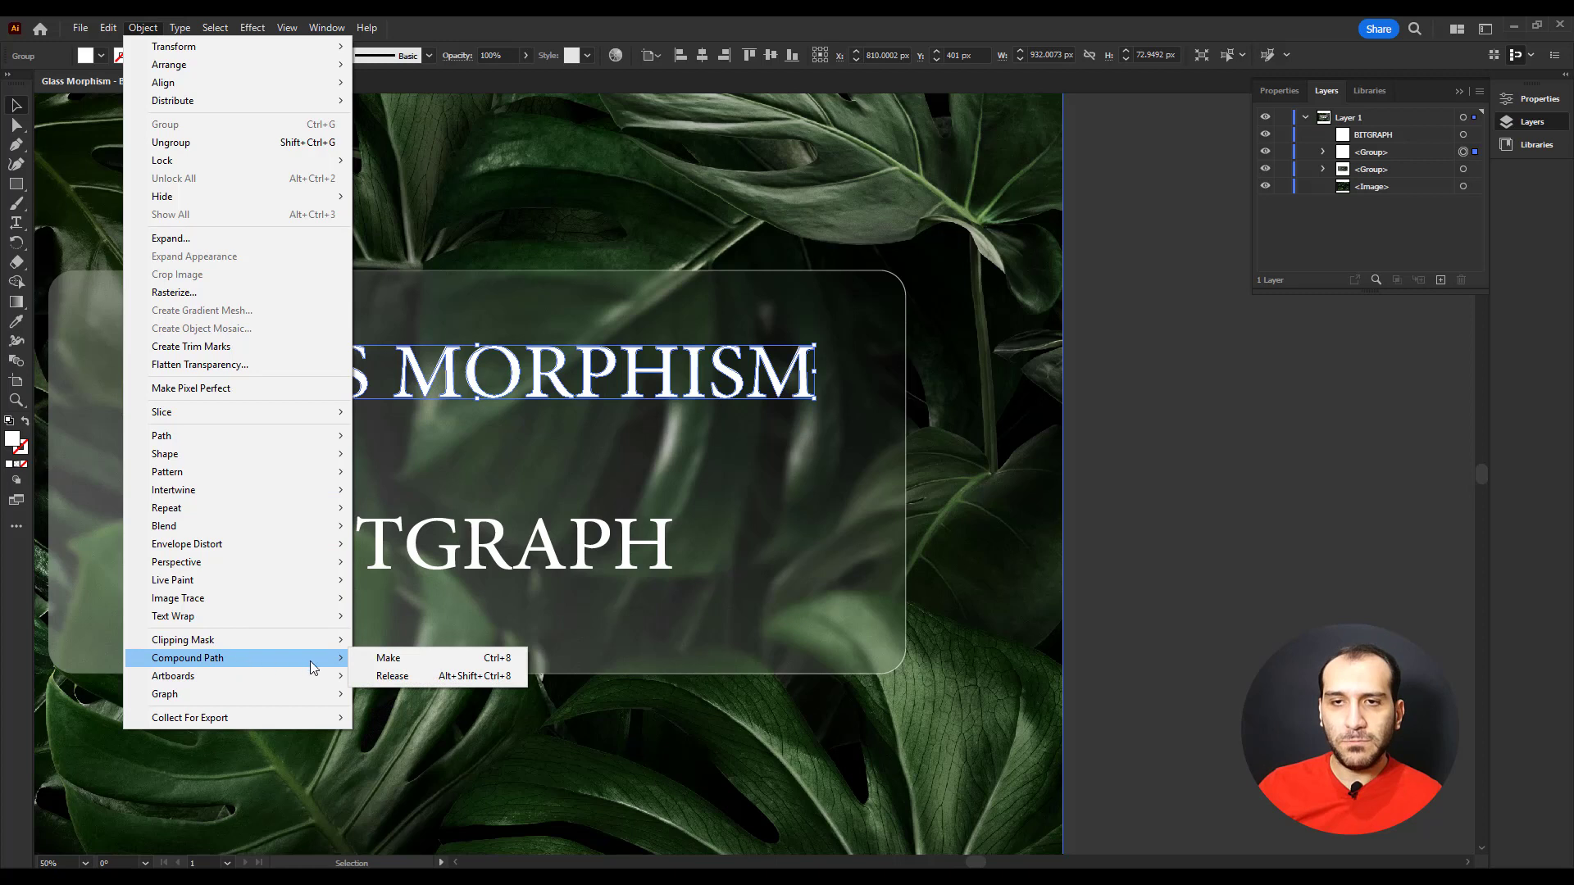
{"action": "left_click", "coordinate": [387, 658]}
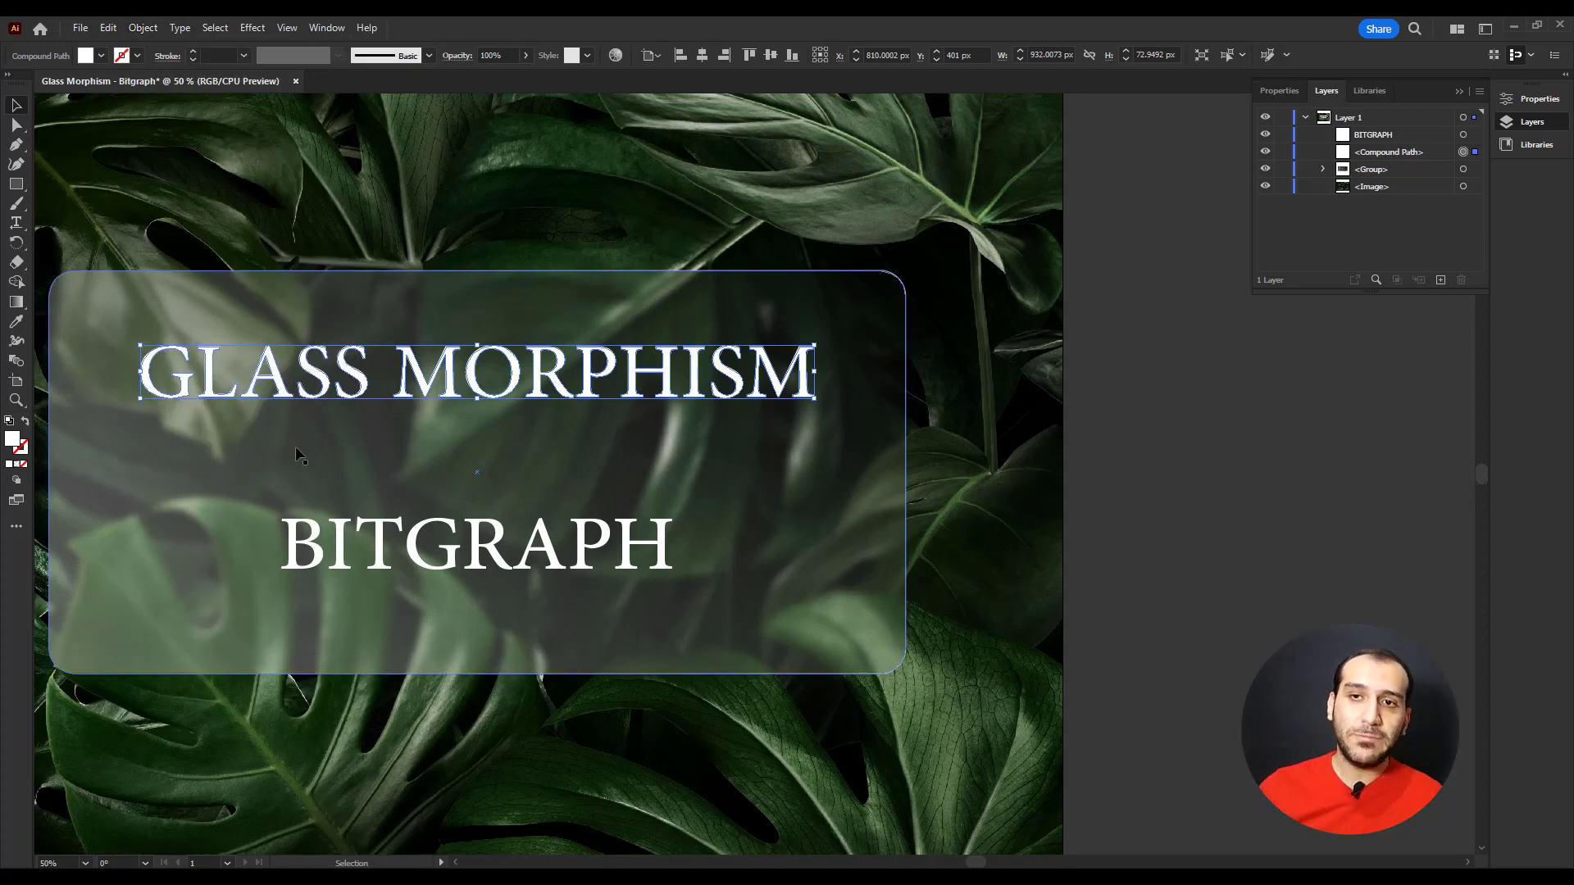
Fill the GLASS MORPHISM lettering with the transparent-to-white linear gradient at a 90° angle.
{"action": "left_click", "coordinate": [333, 30]}
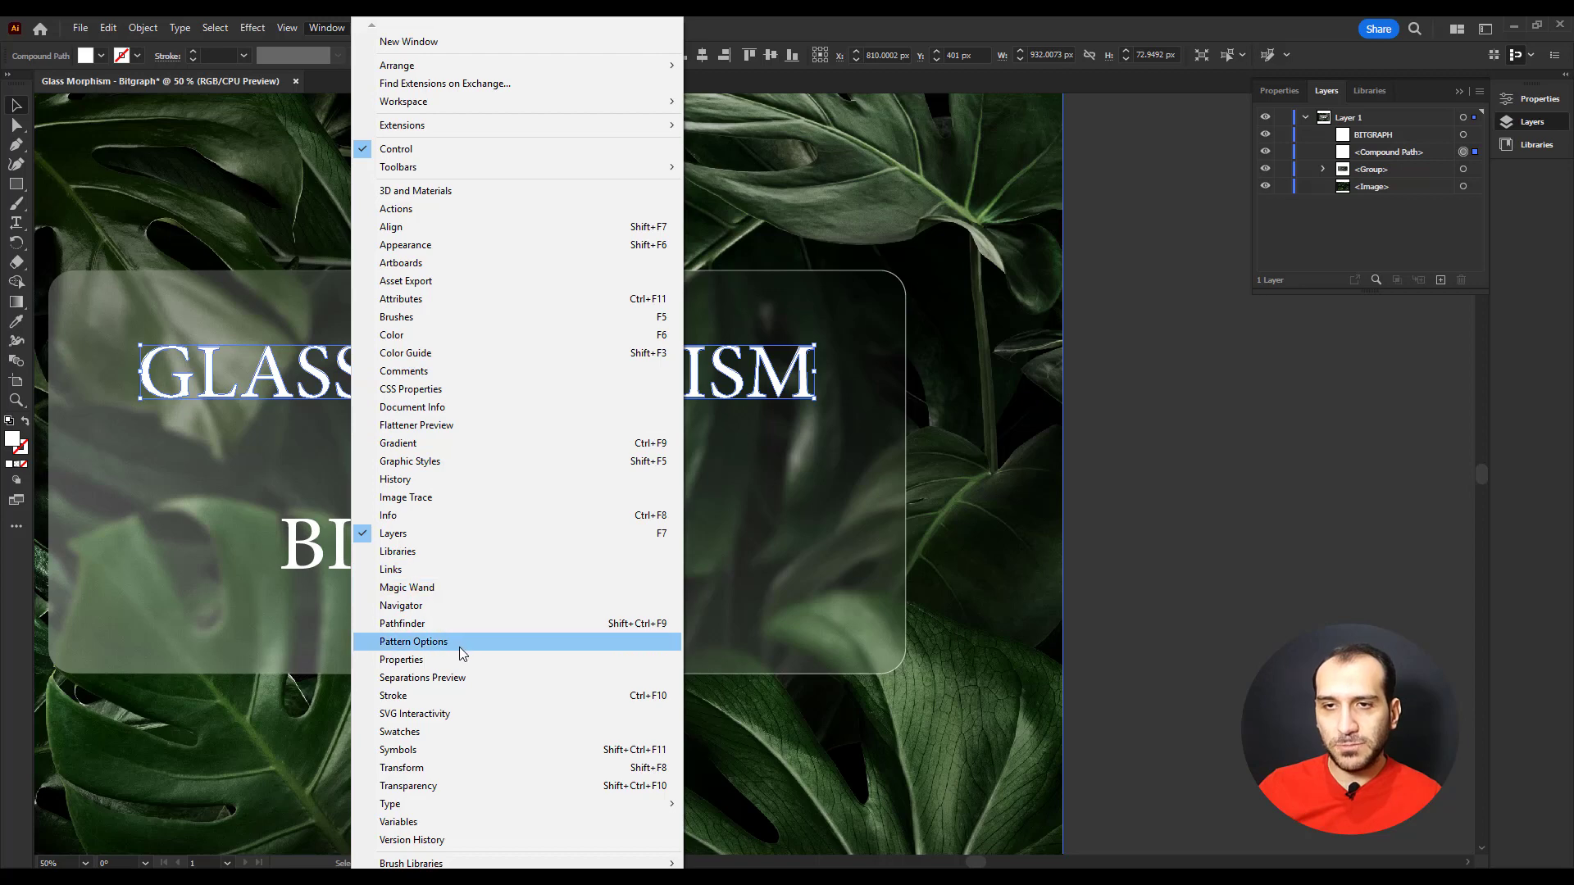
{"action": "left_click", "coordinate": [459, 450]}
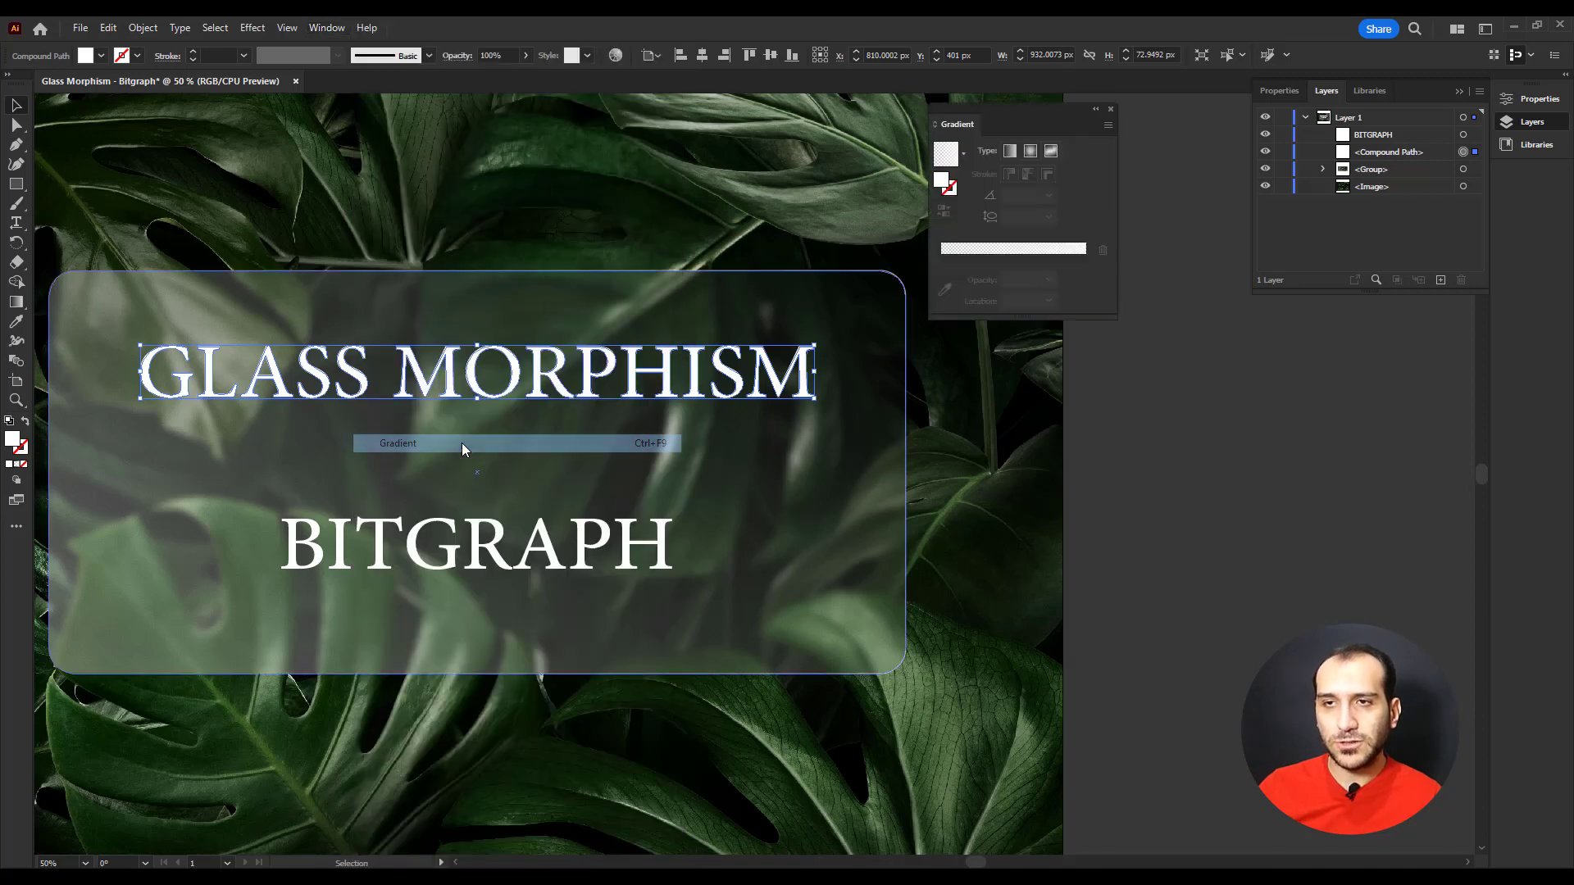
{"action": "left_click", "coordinate": [974, 250]}
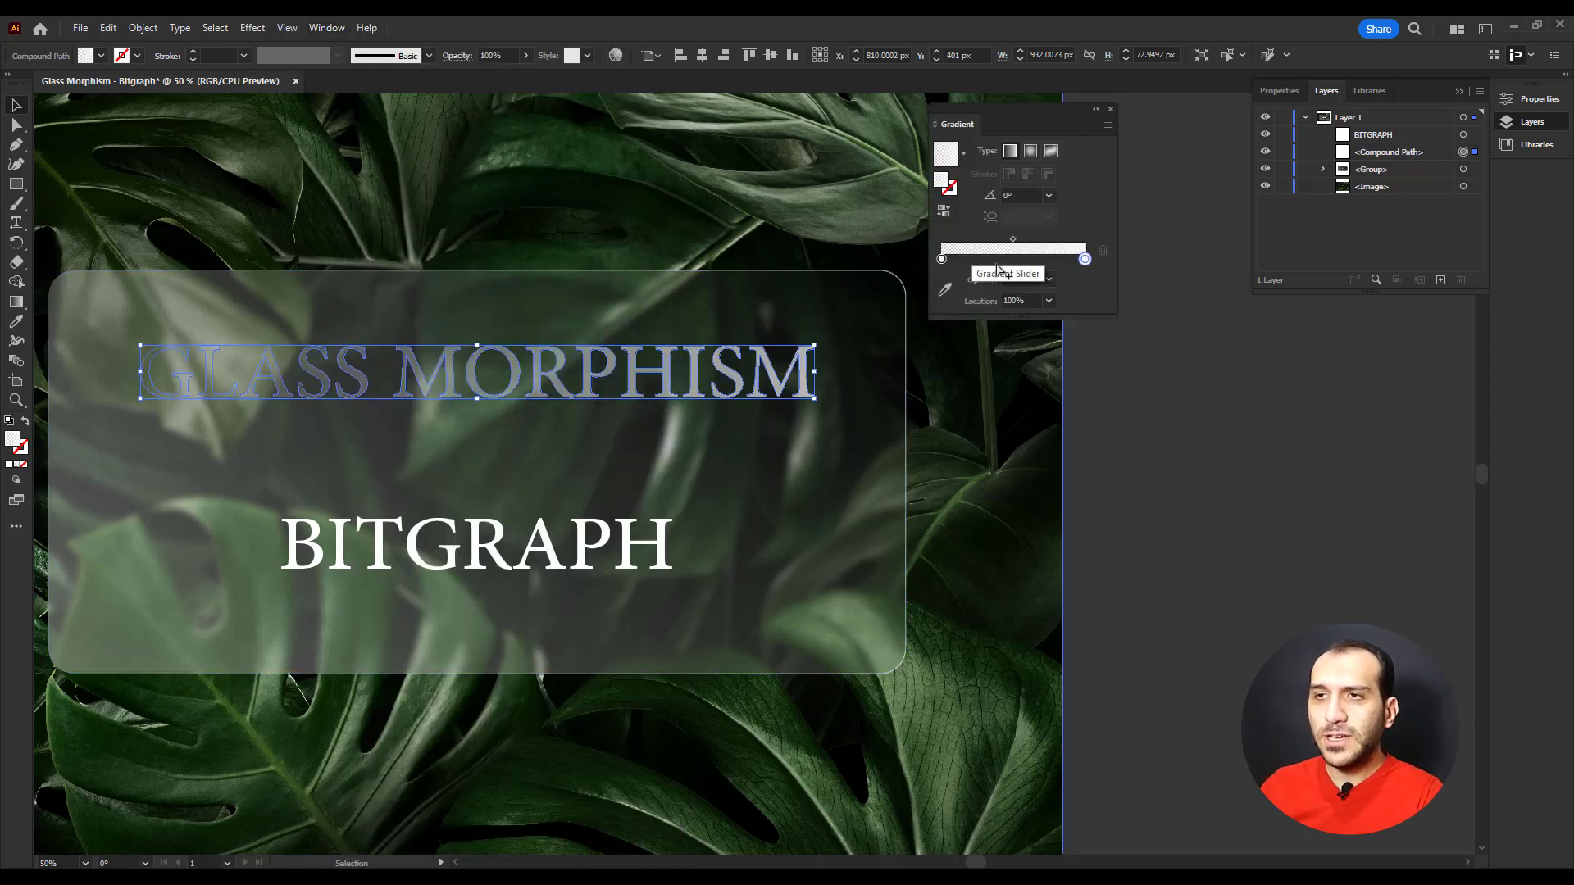
{"action": "left_click", "coordinate": [1020, 195]}
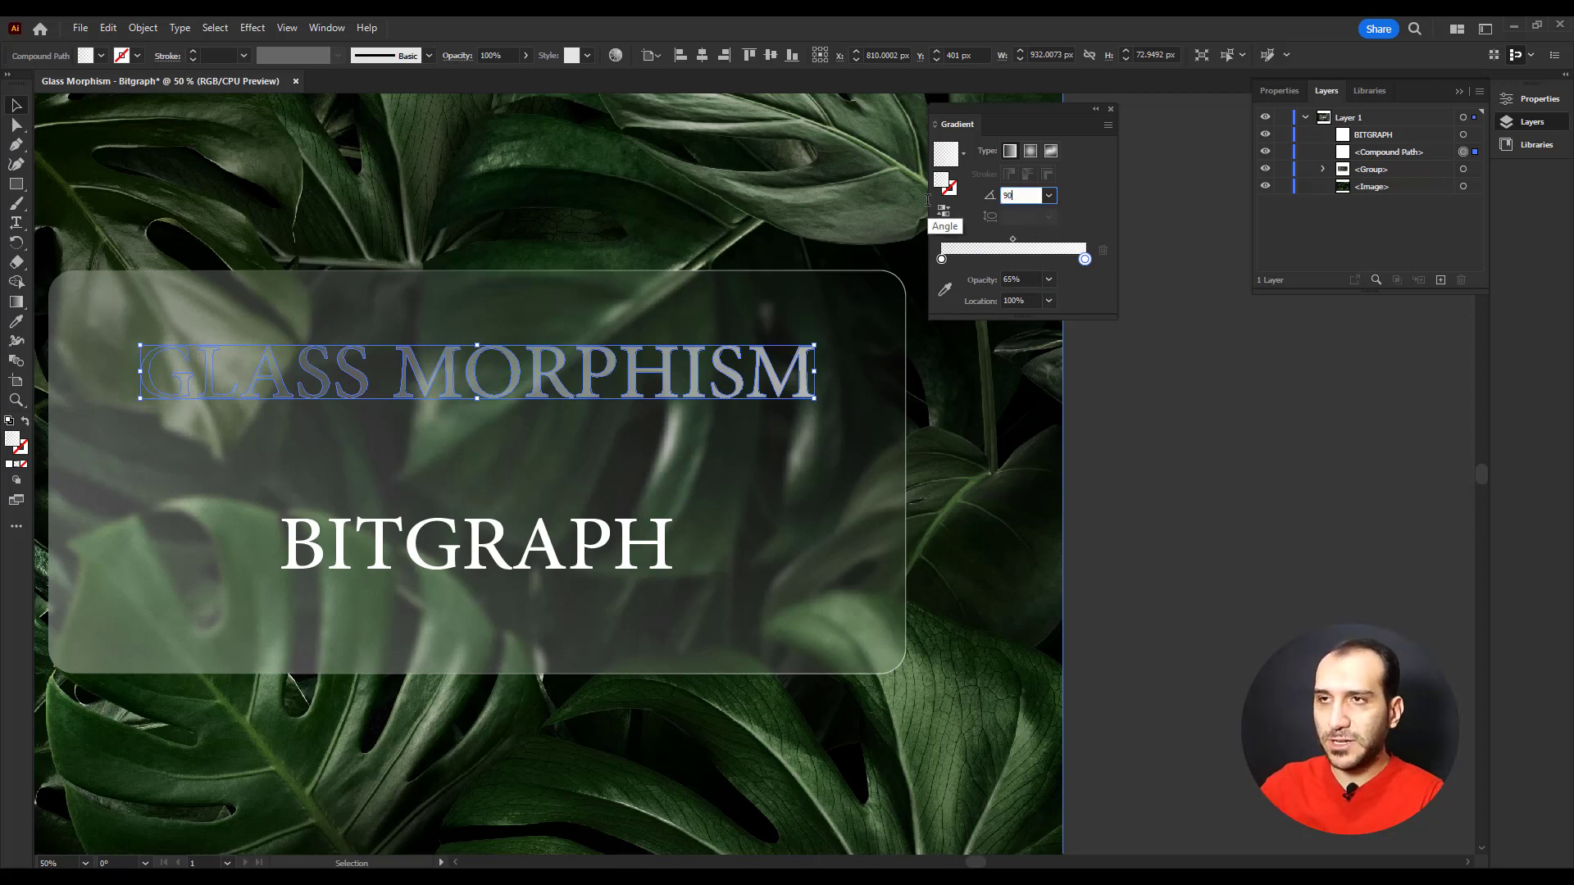
{"action": "key", "text": "Tab"}
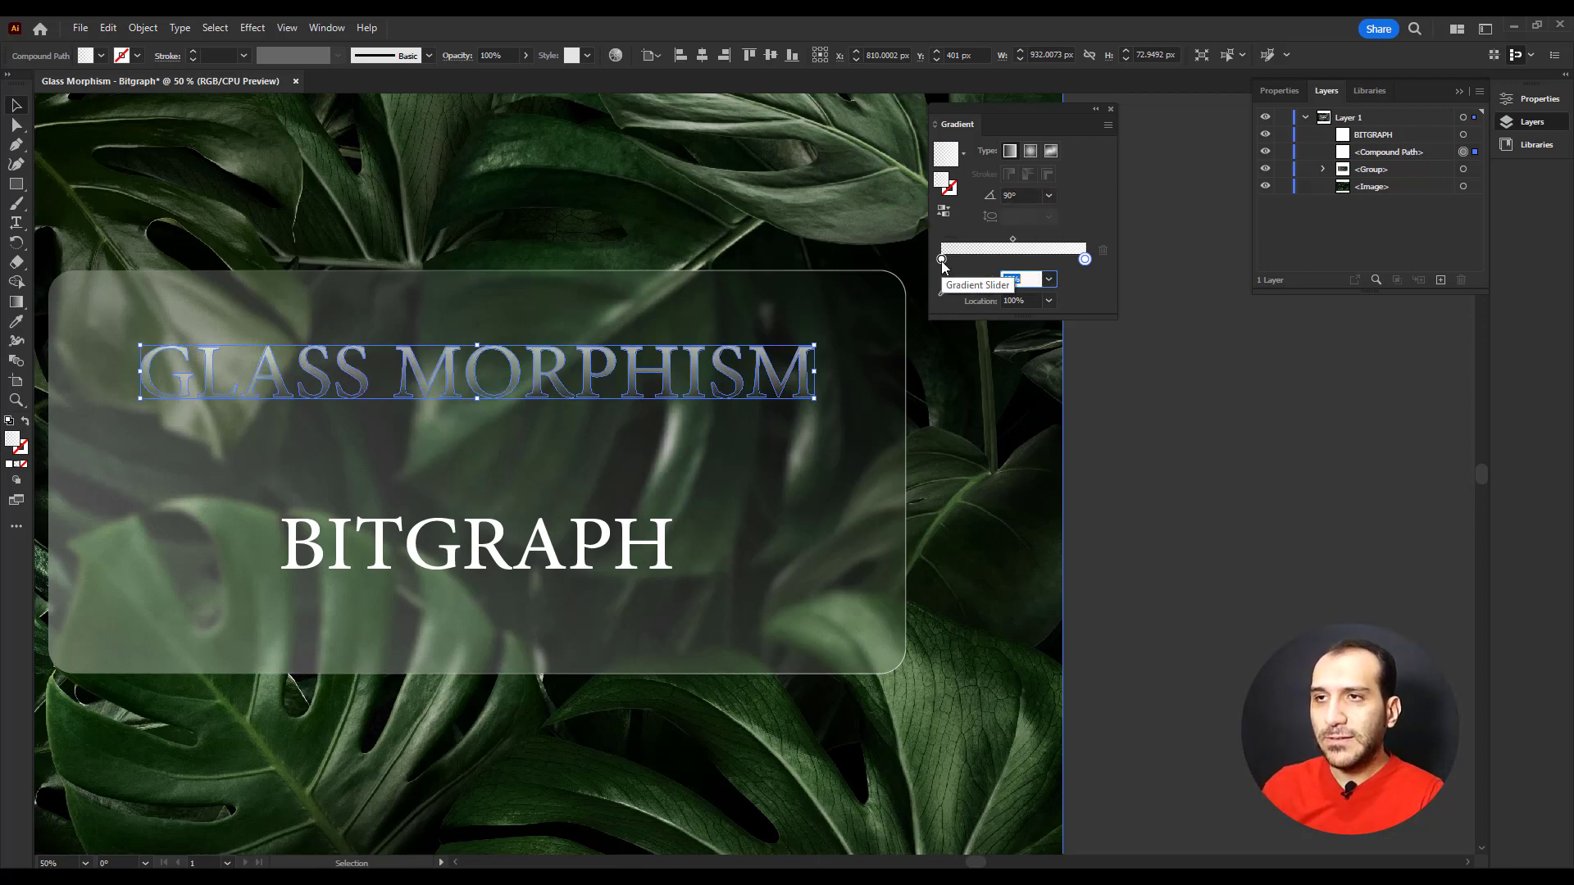
{"action": "left_click", "coordinate": [797, 411]}
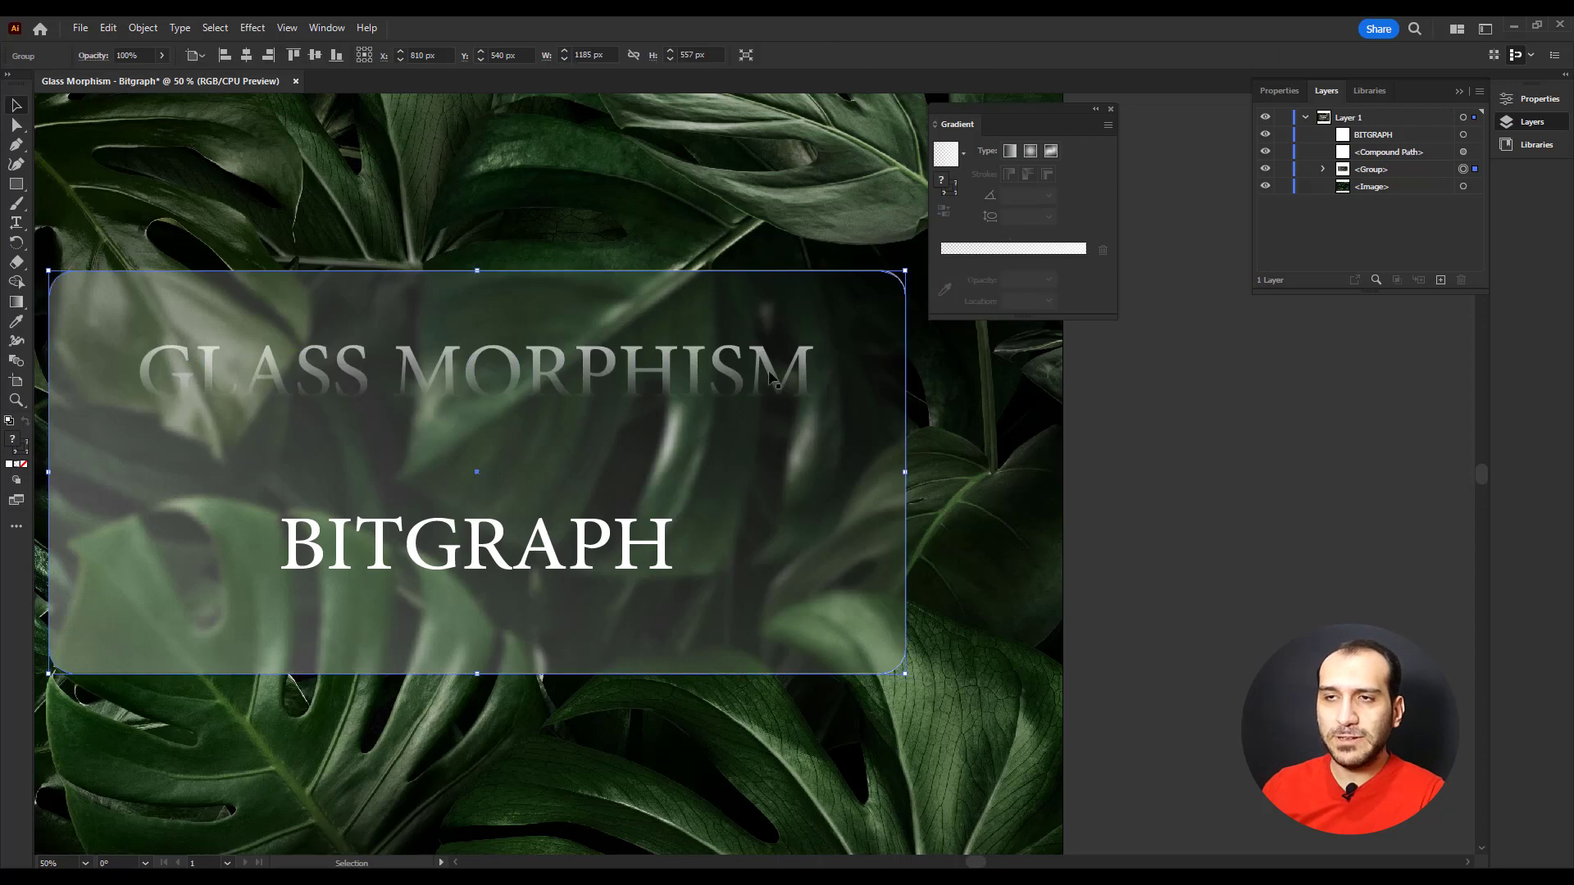
Set the opacity of the end gradient stop of the GLASS MORPHISM lettering, at location 100%, to 80%.
{"action": "left_click", "coordinate": [578, 392]}
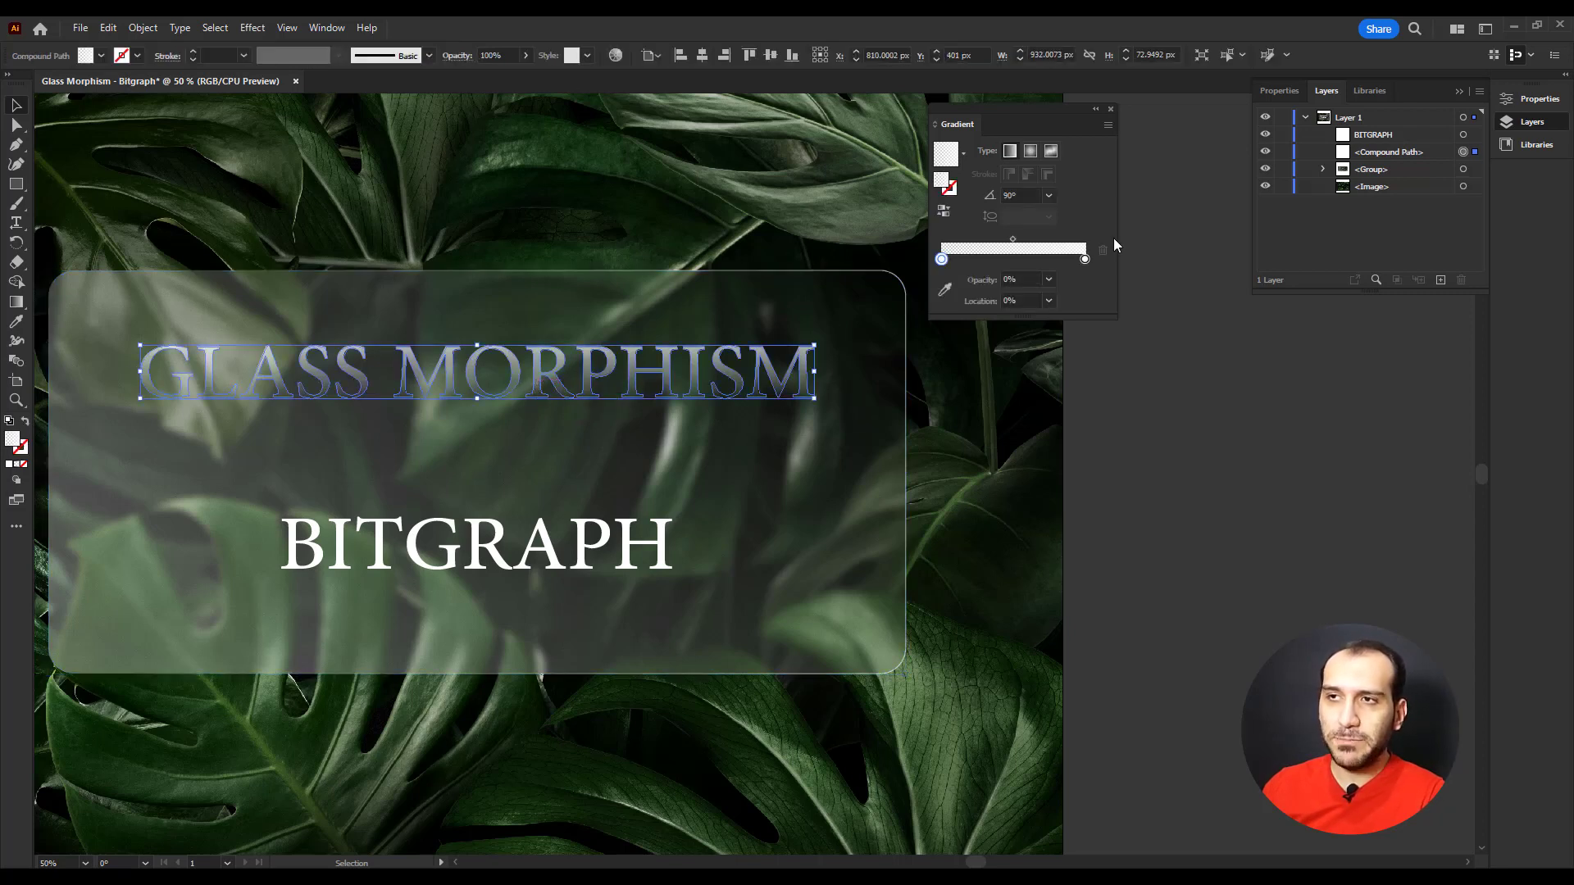
{"action": "left_click", "coordinate": [1085, 259]}
{"action": "left_click", "coordinate": [1021, 279]}
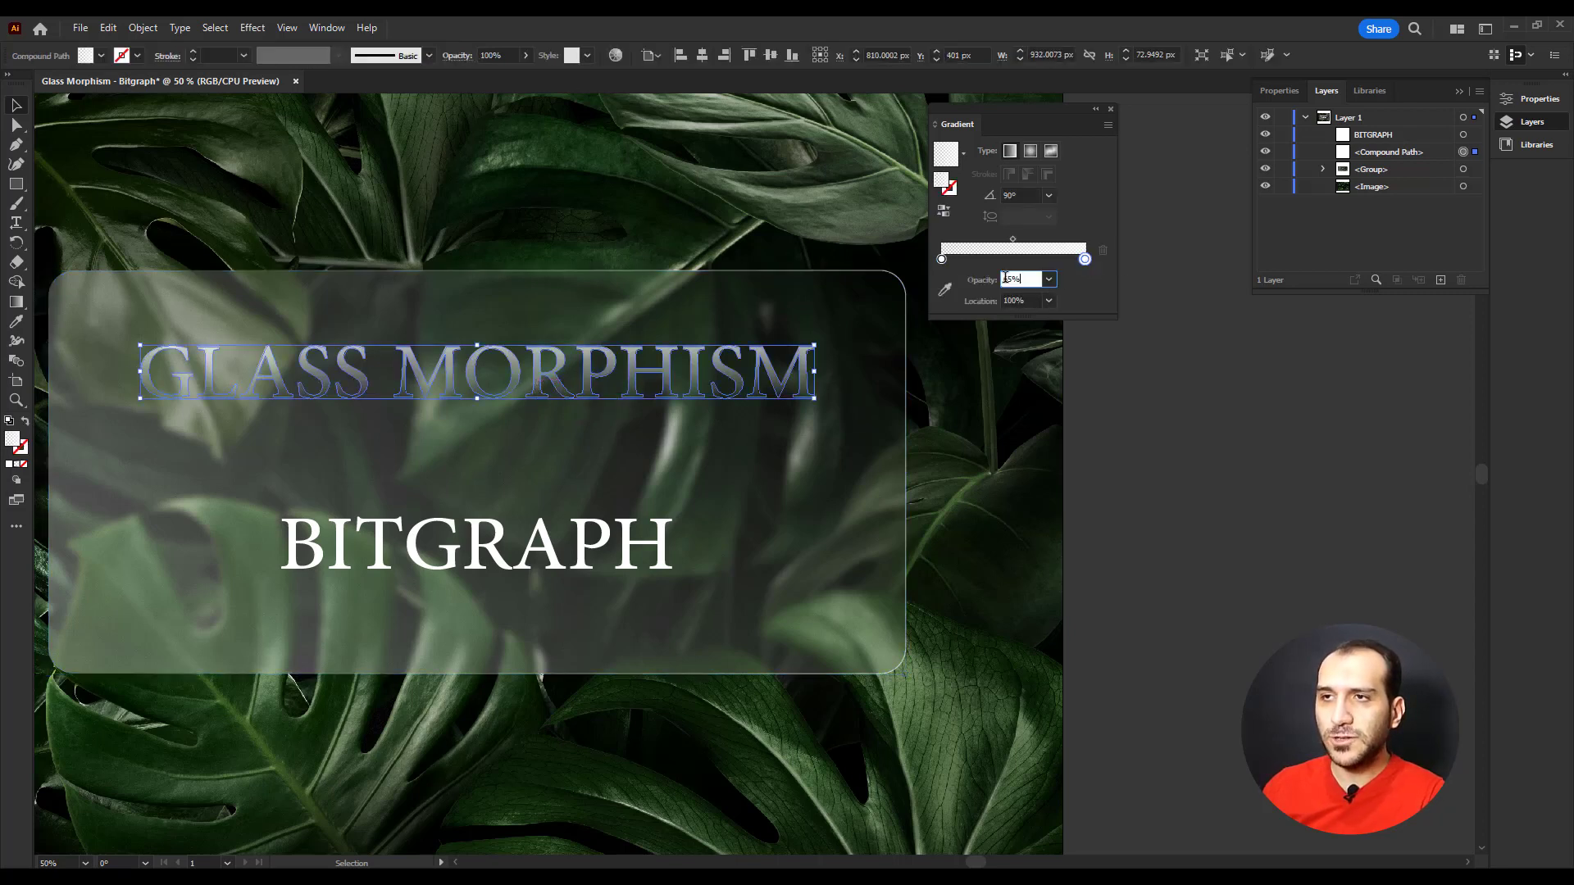
{"action": "type", "text": "80"}
{"action": "key", "text": "Return"}
{"action": "key", "text": "ctrl+shift+a"}
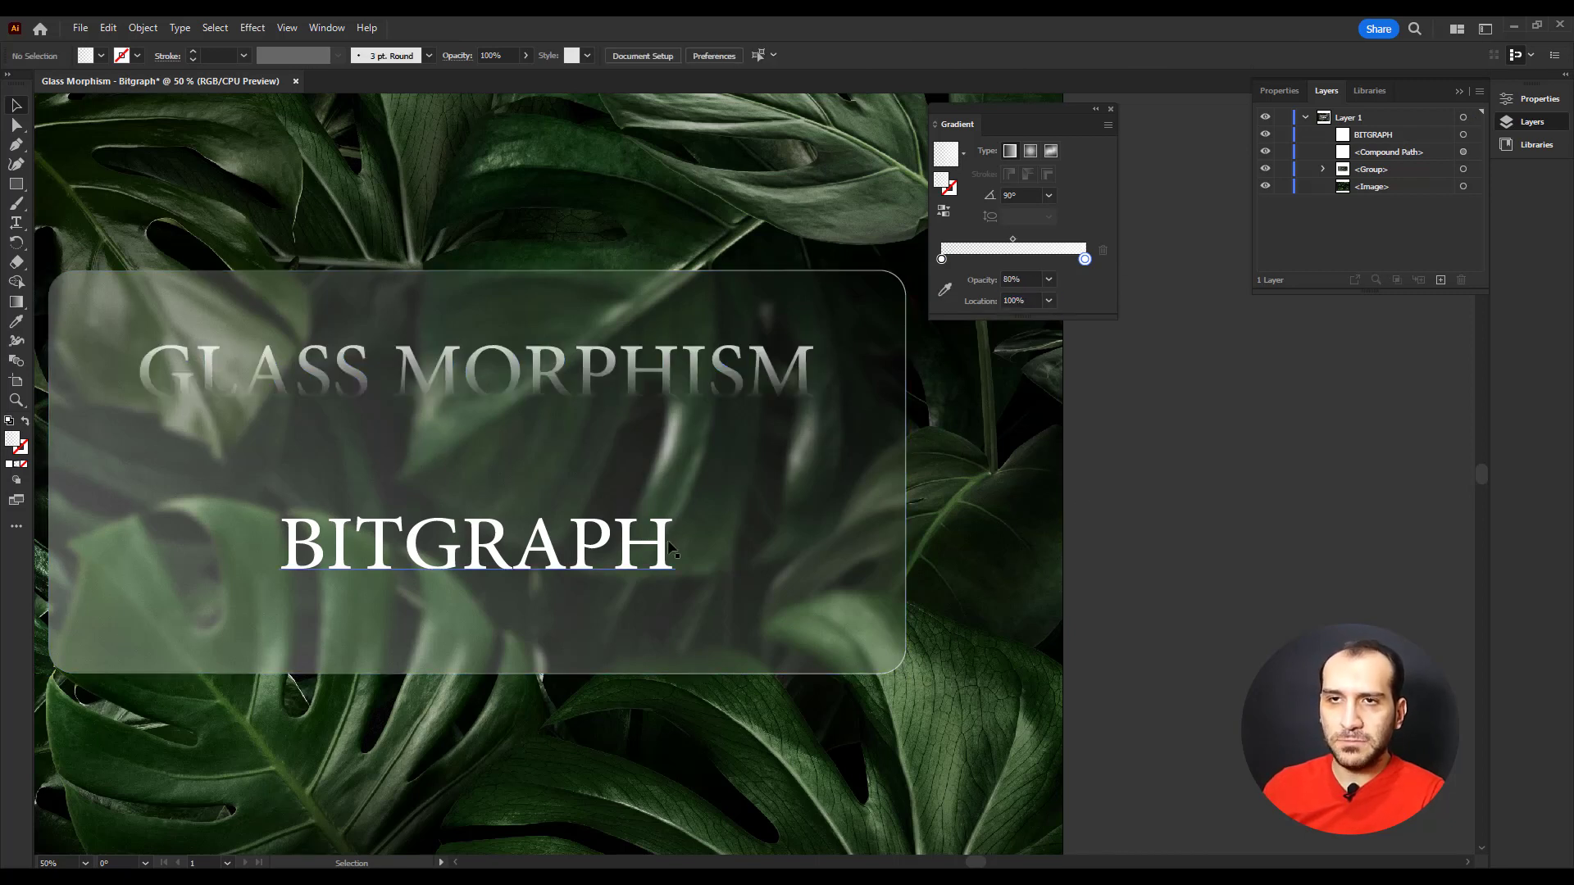
Expand the object and fill of the BITGRAPH text and make its letters one compound path.
{"action": "mouse_move", "coordinate": [666, 549]}
{"action": "left_mouse_down"}
{"action": "mouse_move", "coordinate": [617, 541]}
{"action": "mouse_move", "coordinate": [666, 548]}
{"action": "left_mouse_up"}
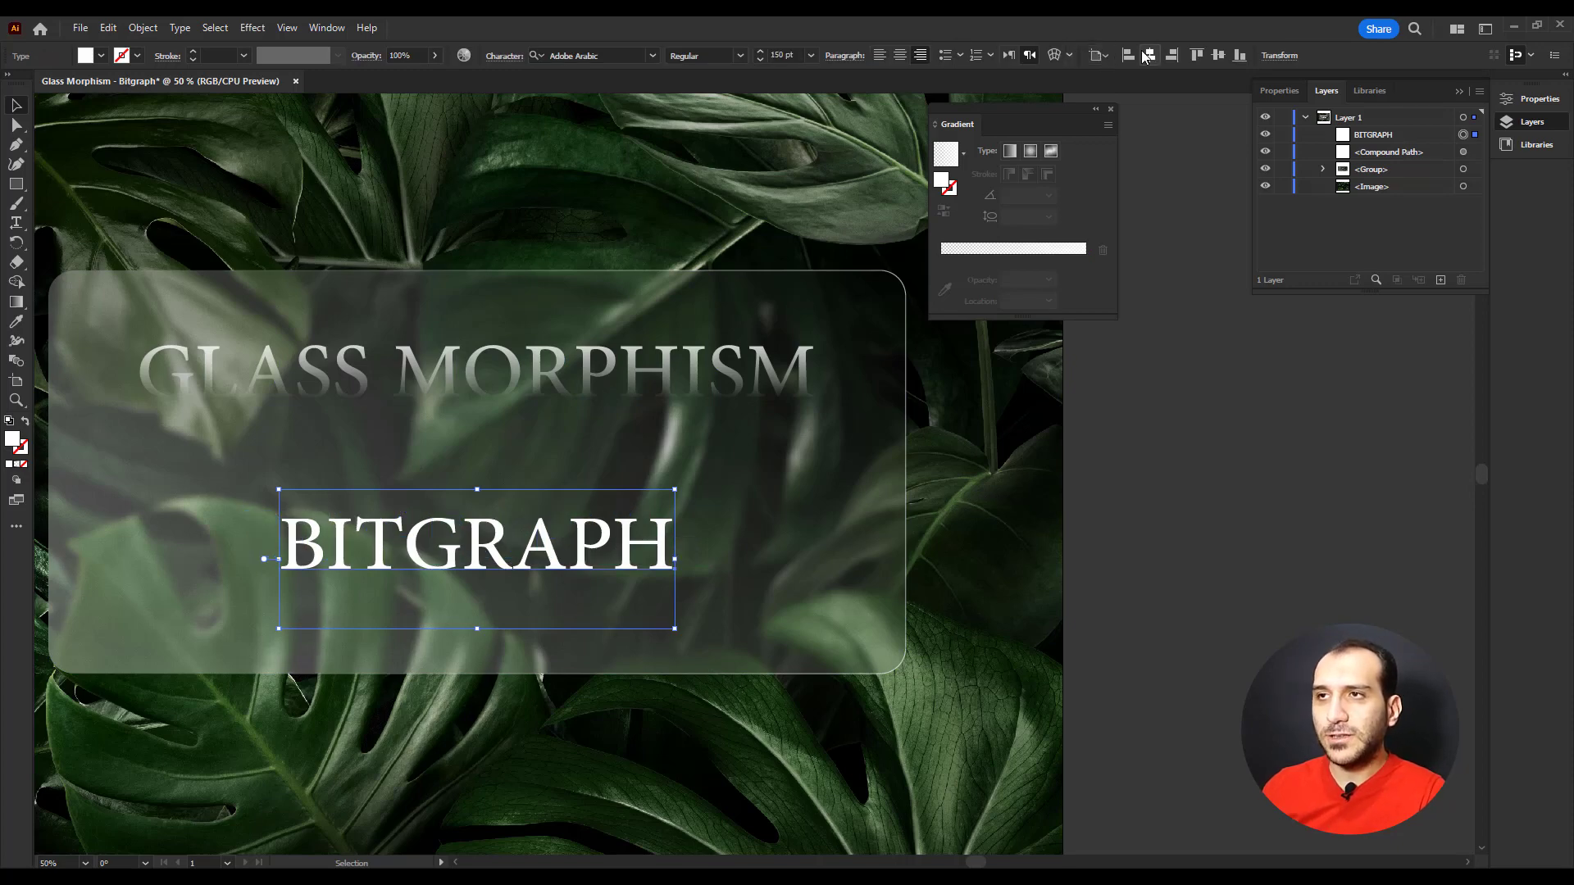
{"action": "left_click", "coordinate": [144, 27]}
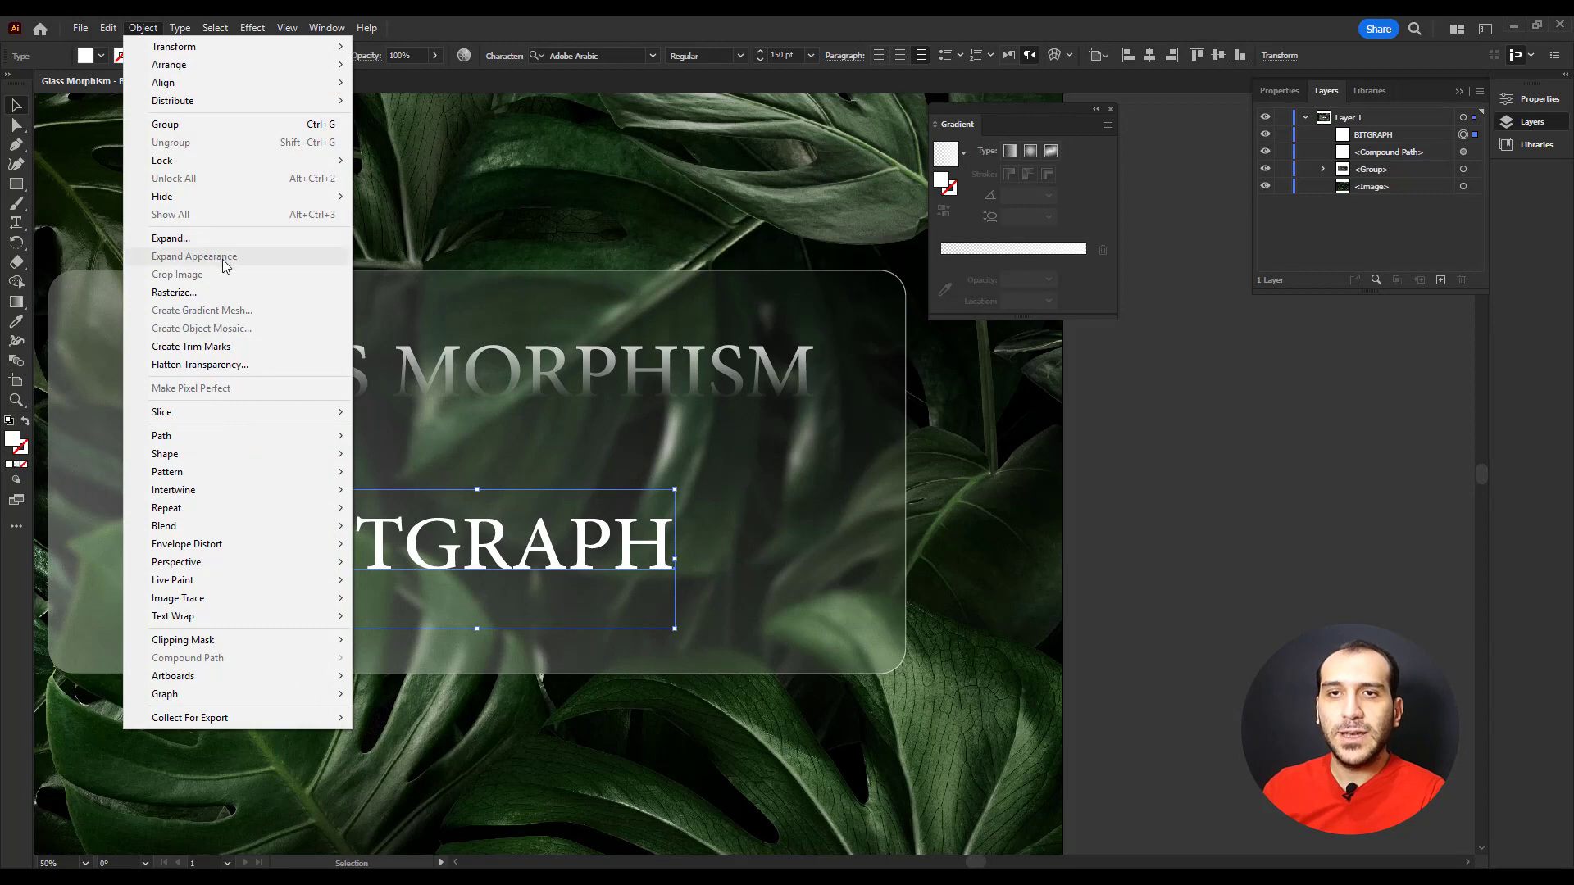
{"action": "left_click", "coordinate": [223, 238]}
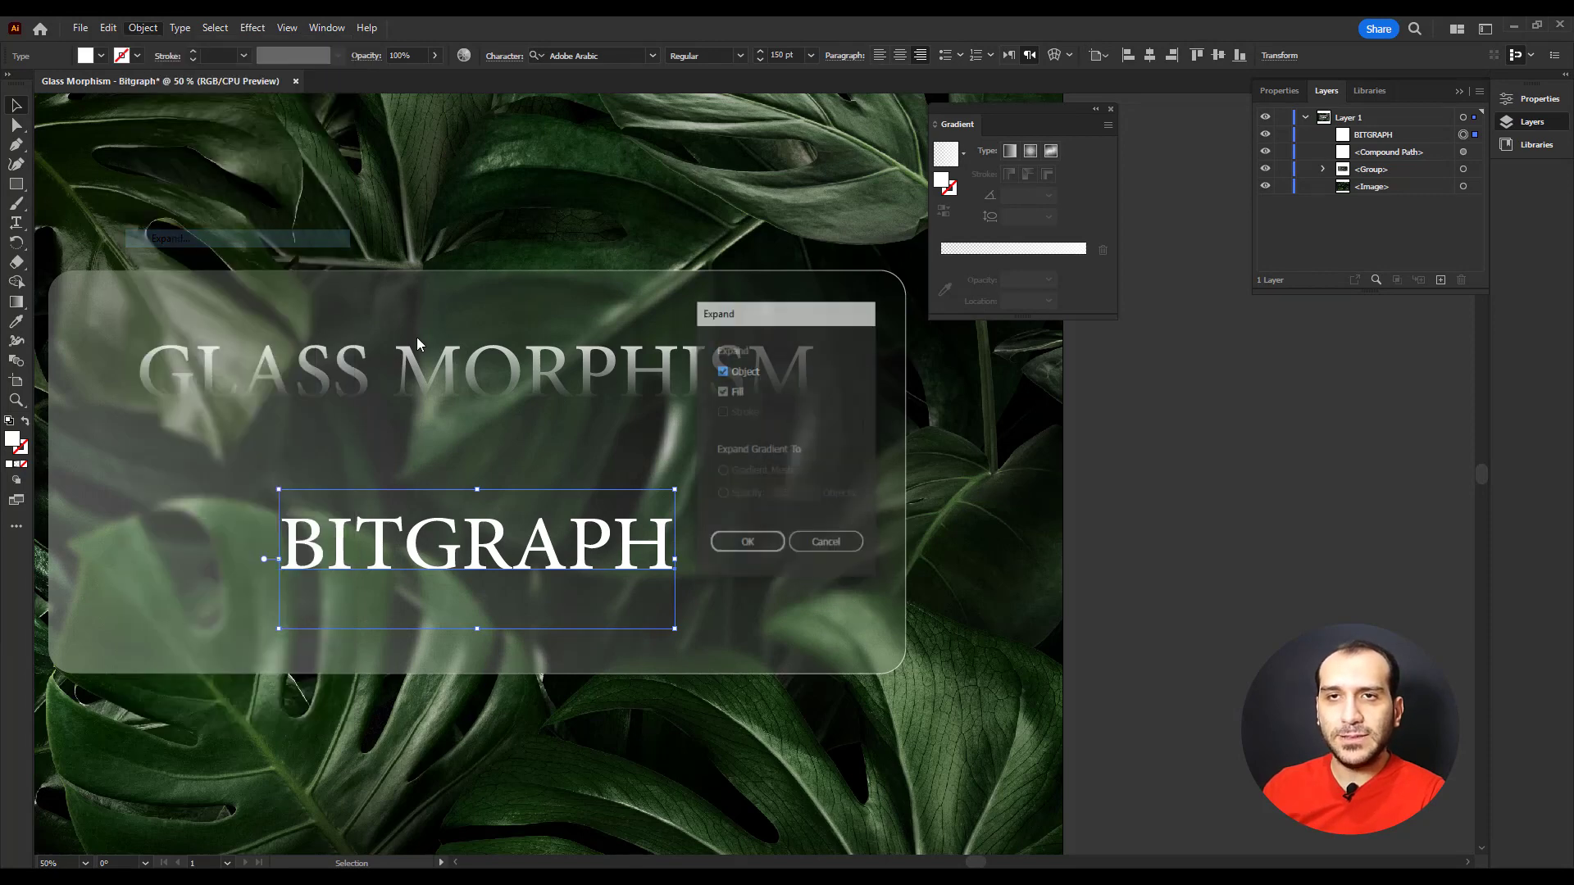
{"action": "left_click", "coordinate": [747, 543]}
{"action": "key", "text": "ctrl+8"}
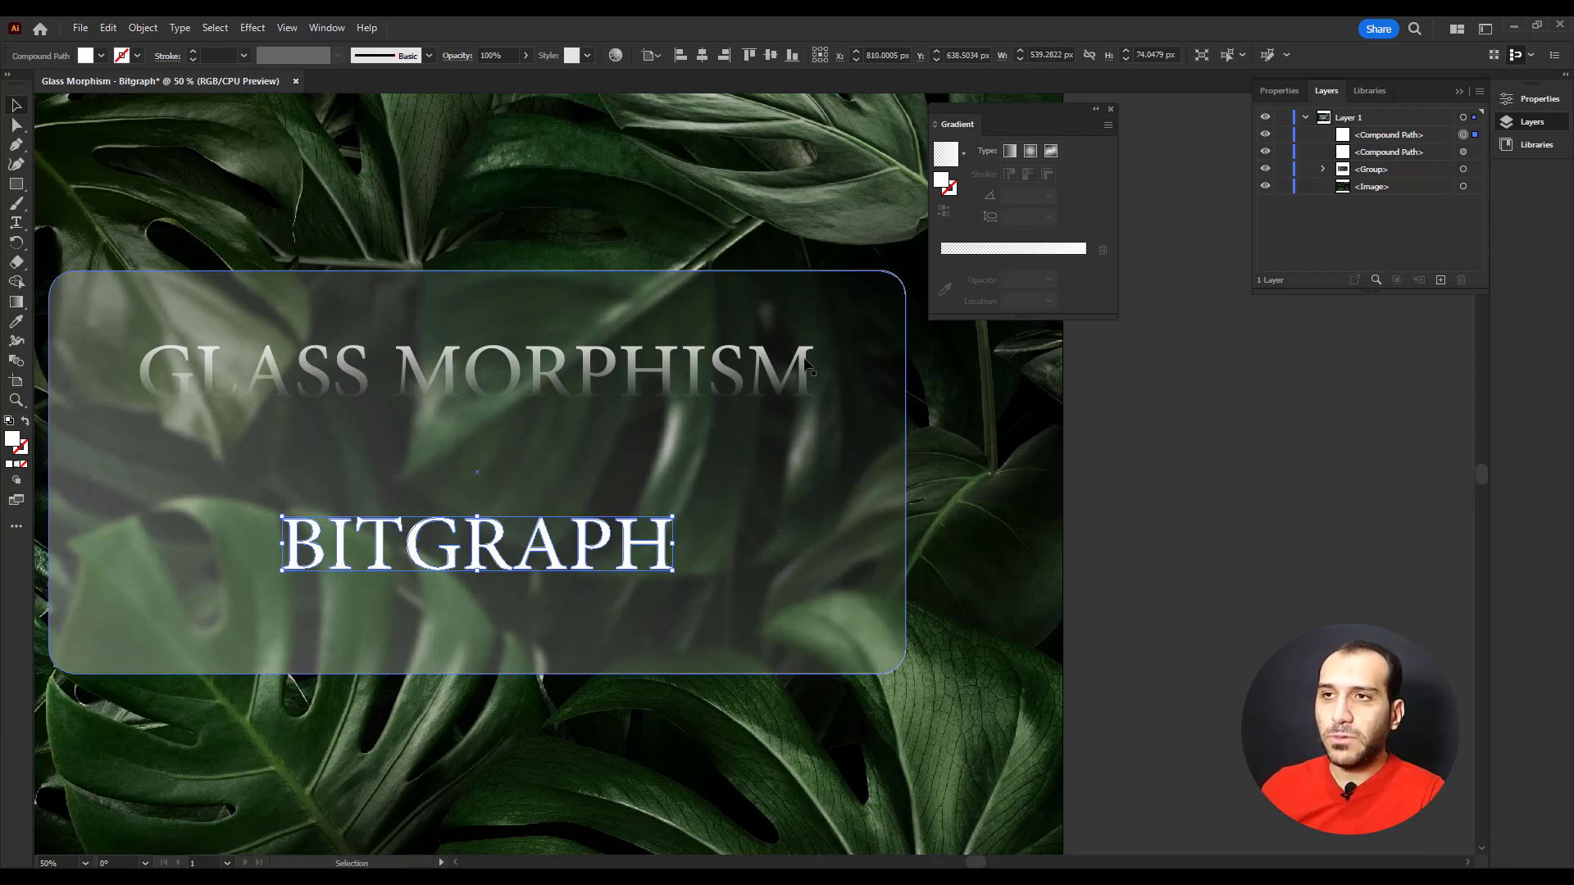
Fill the BITGRAPH lettering with the transparent-to-white linear gradient at a 90° angle and close the gradient settings.
{"action": "left_click", "coordinate": [949, 248]}
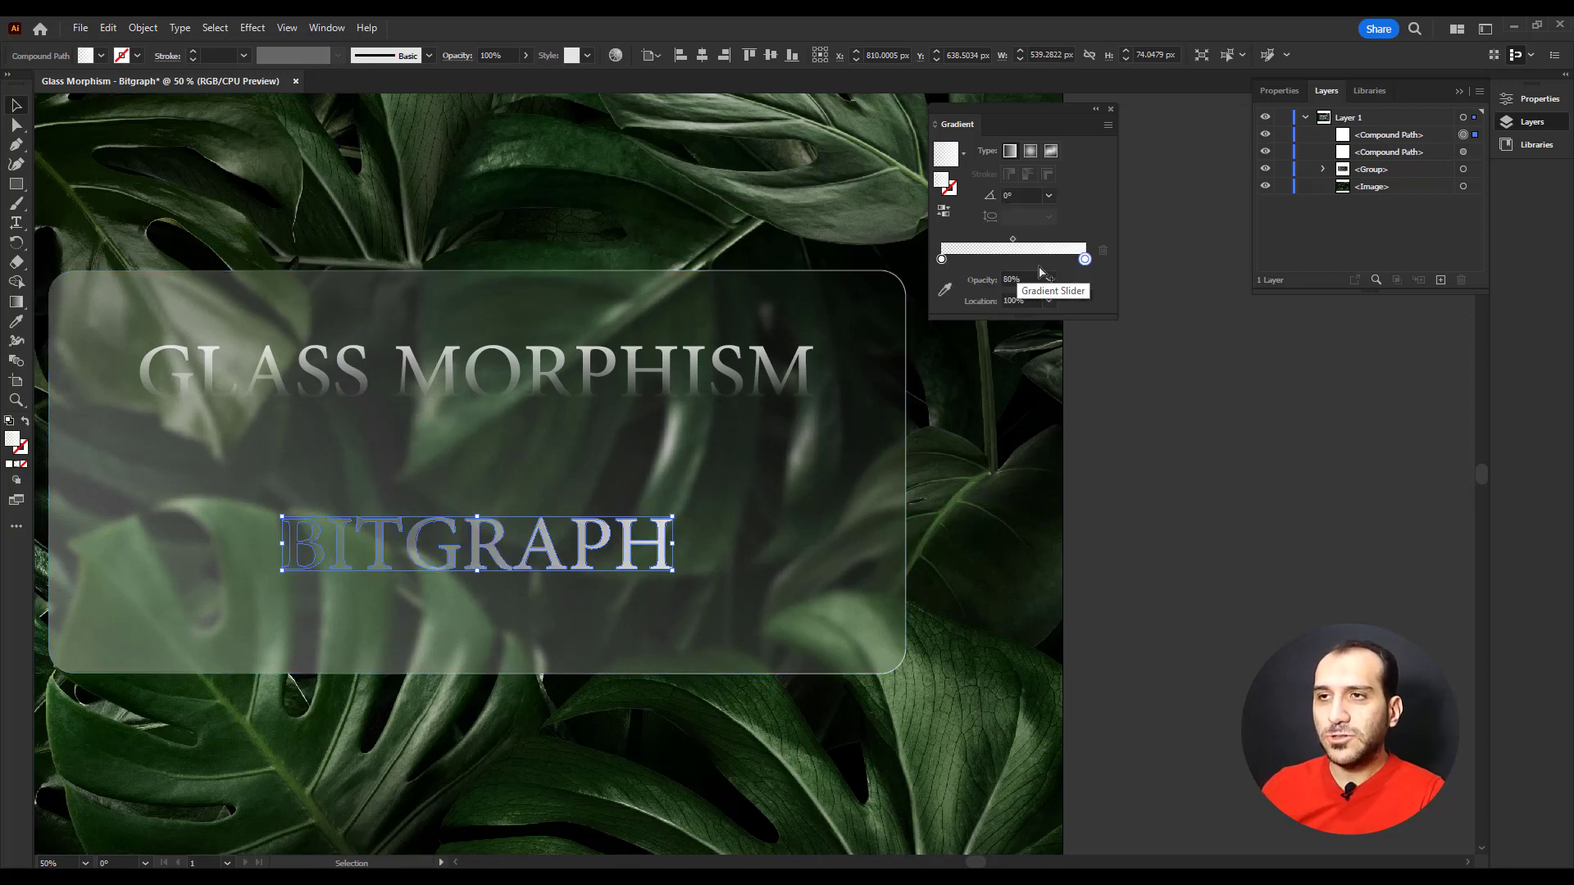
{"action": "left_click", "coordinate": [1021, 197]}
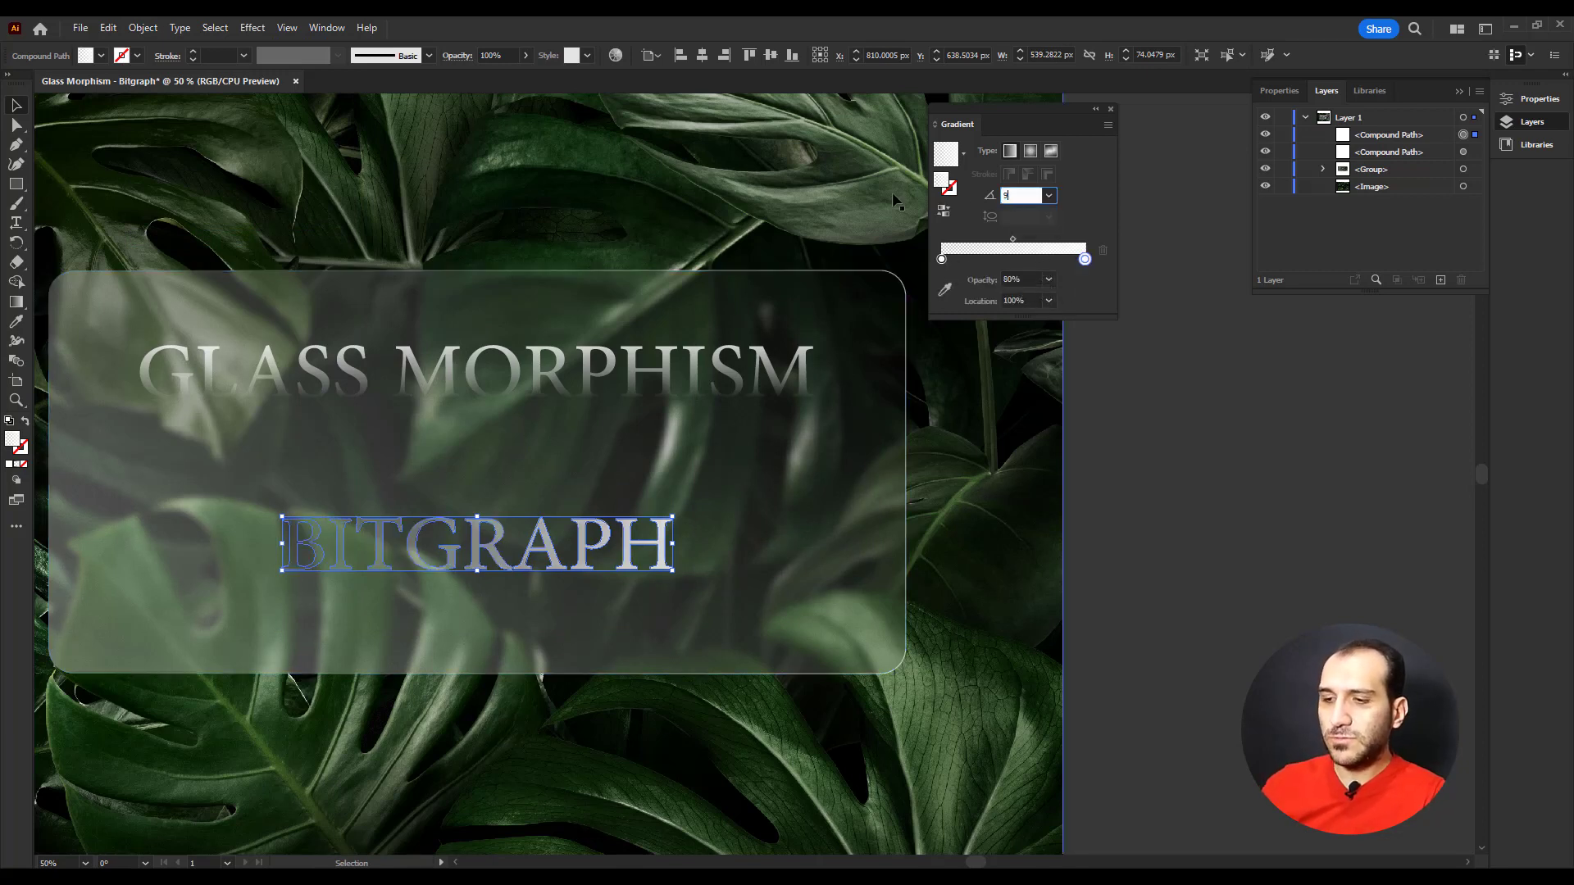
{"action": "type", "text": "90"}
{"action": "key", "text": "Tab"}
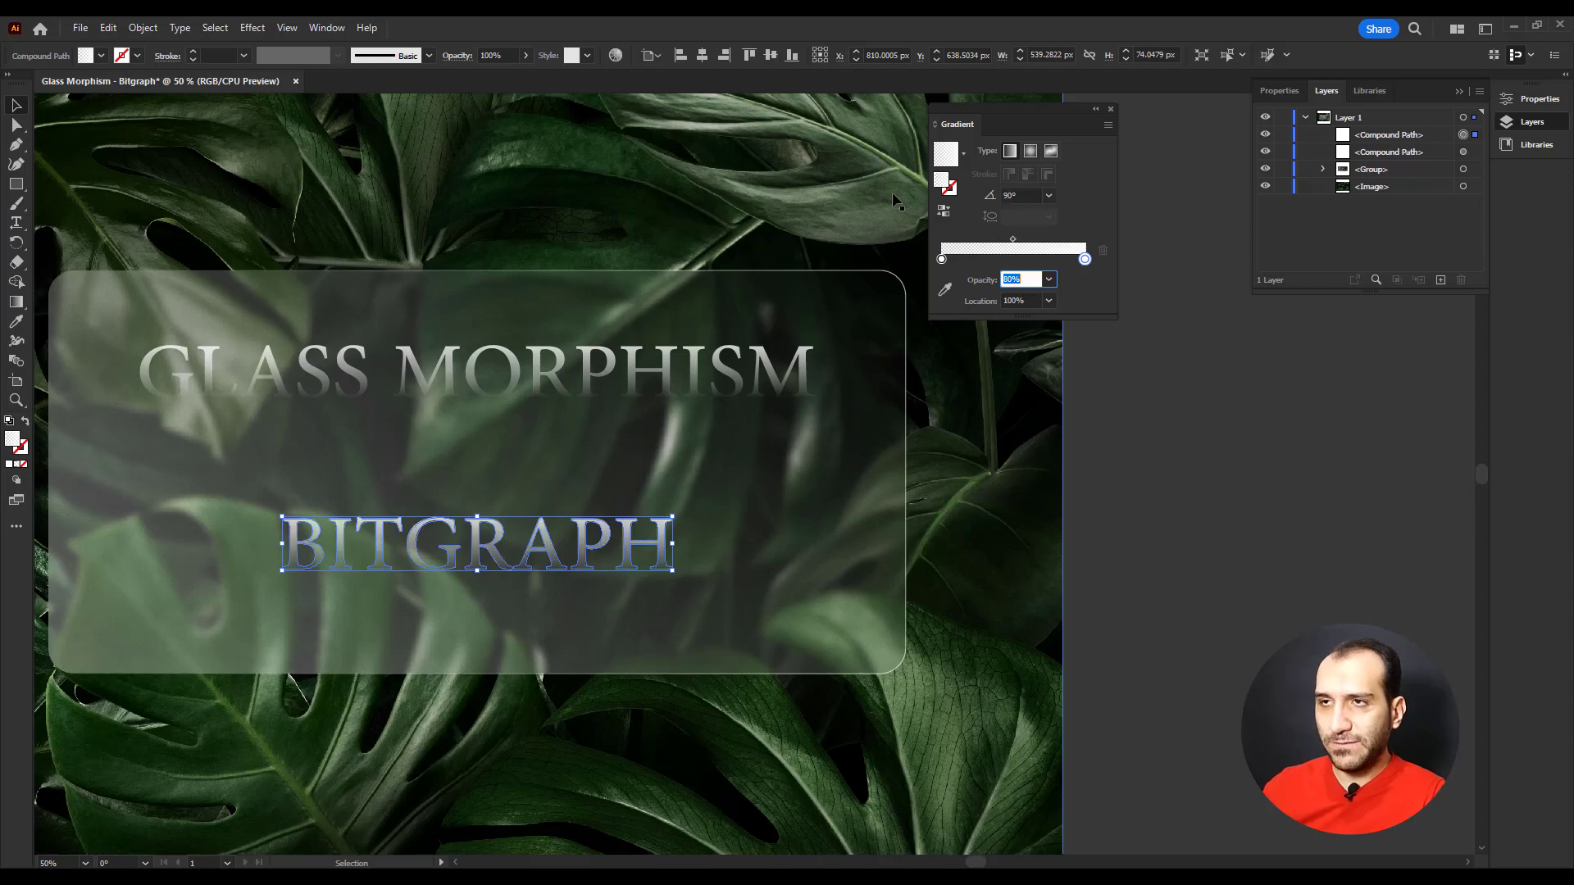
{"action": "left_click", "coordinate": [1110, 109]}
{"action": "left_click", "coordinate": [1128, 302]}
Move the GLASS MORPHISM lettering down towards BITGRAPH and align both words on their horizontal centres.
{"action": "left_click_drag", "start_coordinate": [828, 395], "coordinate": [760, 427]}
{"action": "scroll", "coordinate": [924, 392], "scroll_direction": "down", "scroll_amount": 2}
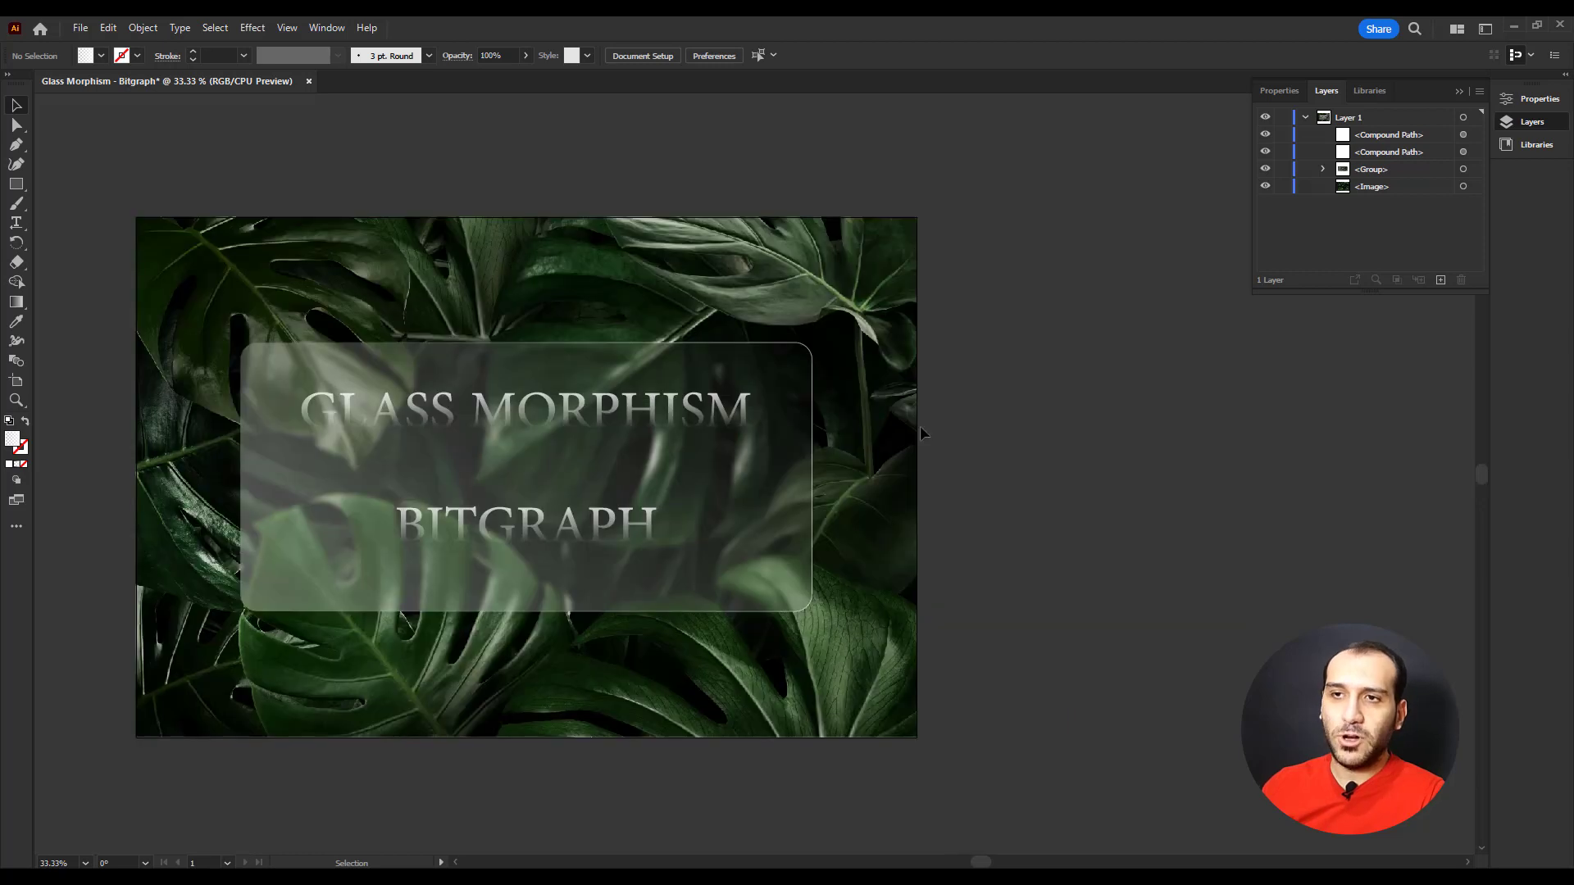
{"action": "left_click_drag", "start_coordinate": [578, 414], "coordinate": [578, 447]}
{"action": "left_click", "coordinate": [573, 525], "text": "shift"}
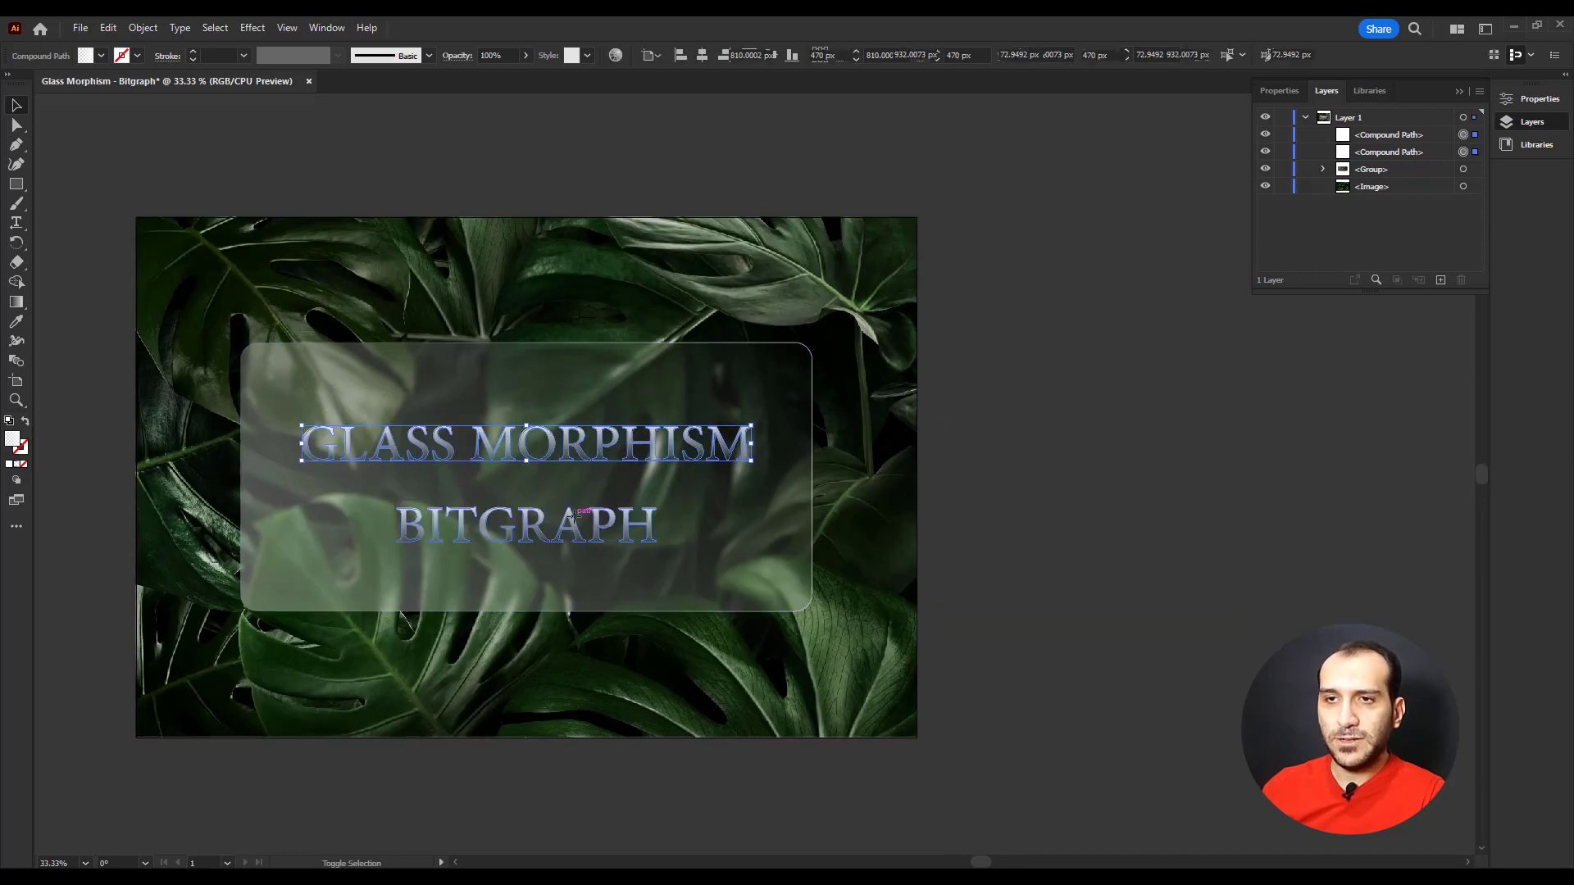
{"action": "left_click", "coordinate": [702, 55]}
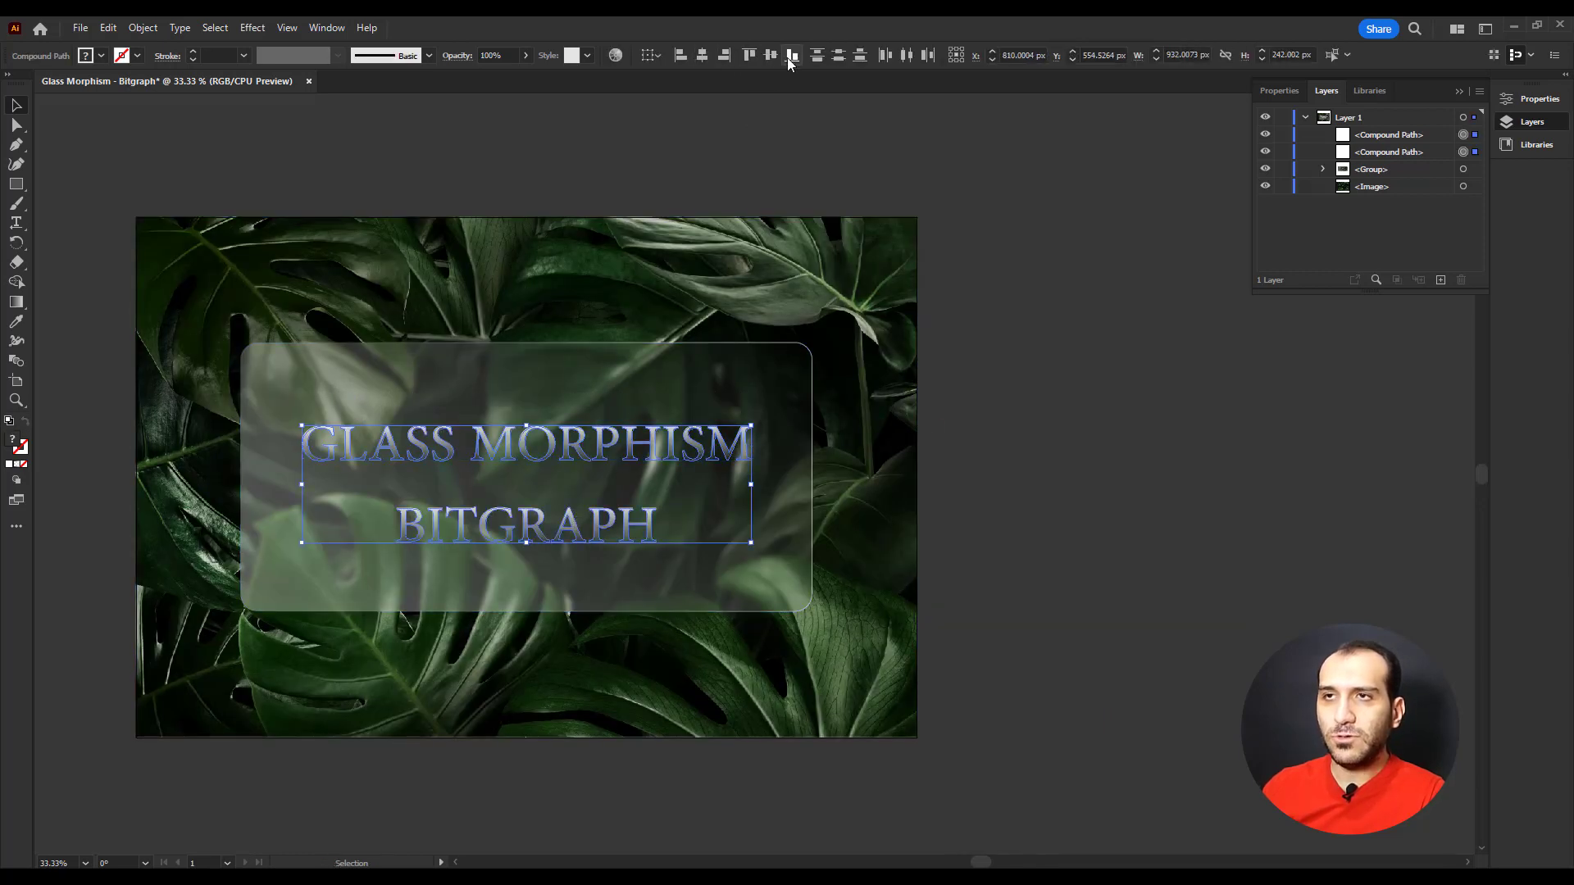
{"action": "left_click", "coordinate": [956, 420]}
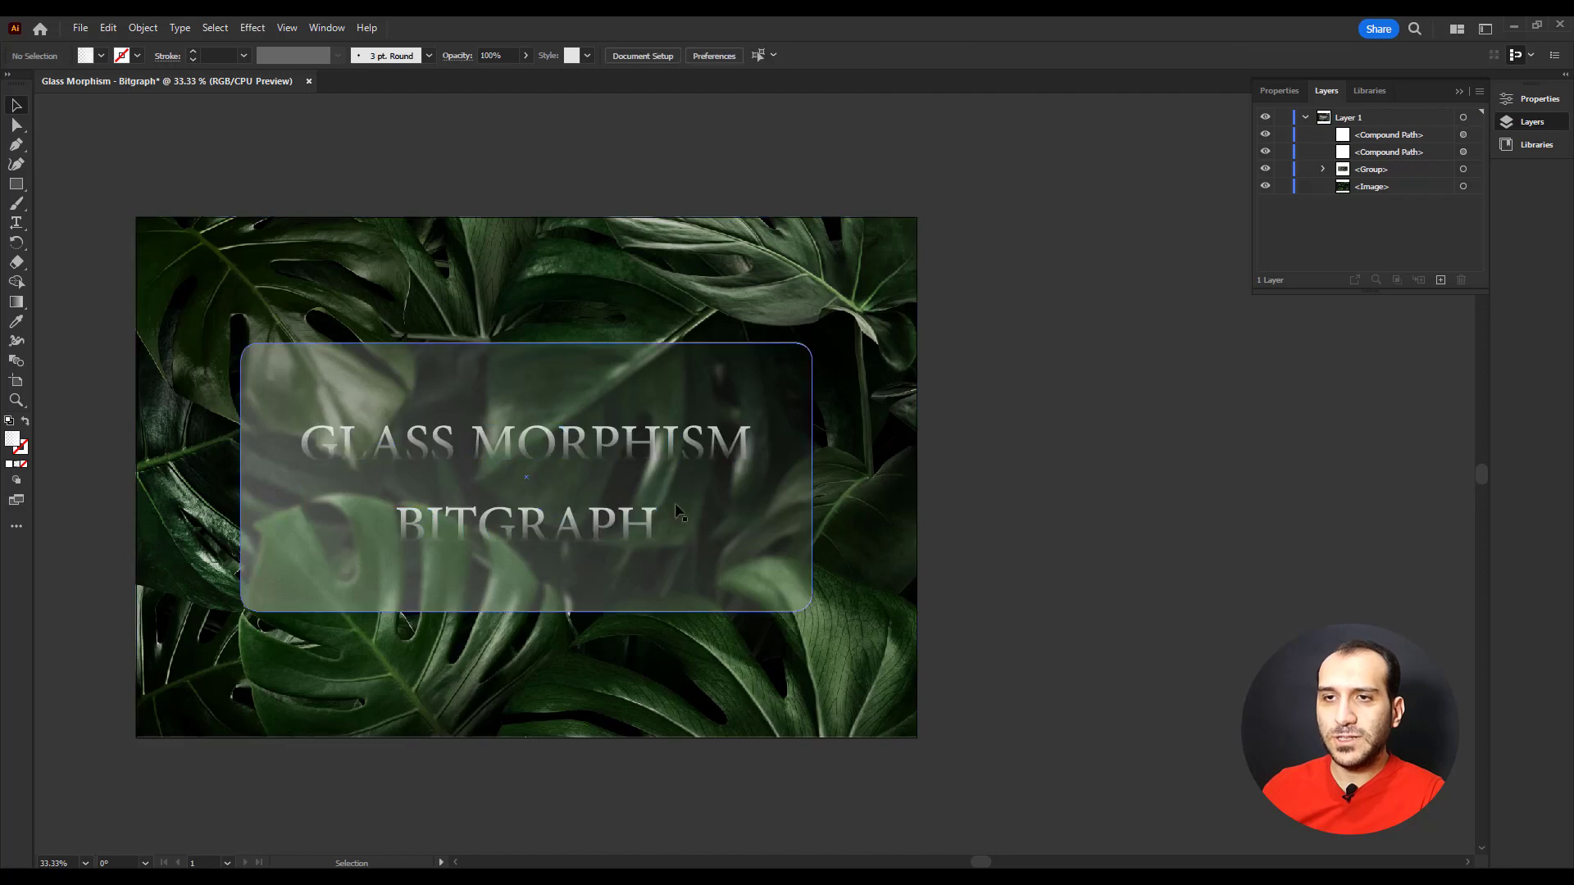
Nudge the GLASS MORPHISM lettering down in small steps, closer to the BITGRAPH line.
{"action": "left_click", "coordinate": [577, 449]}
{"action": "key", "text": "Down"}
{"action": "key", "text": "Down"}
{"action": "key", "text": "Down"}
{"action": "key", "text": "Down"}
{"action": "key", "text": "Down"}
{"action": "key", "text": "Down"}
{"action": "key", "text": "Down"}
{"action": "key", "text": "Down"}
{"action": "key", "text": "Down"}
{"action": "key", "text": "Down"}
{"action": "key", "text": "Down"}
{"action": "key", "text": "Down"}
{"action": "key", "text": "Down"}
{"action": "key", "text": "Down"}
{"action": "key", "text": "Down"}
{"action": "key", "text": "Down"}
{"action": "key", "text": "Down"}
{"action": "key", "text": "Down"}
{"action": "key", "text": "Down"}
{"action": "key", "text": "Down"}
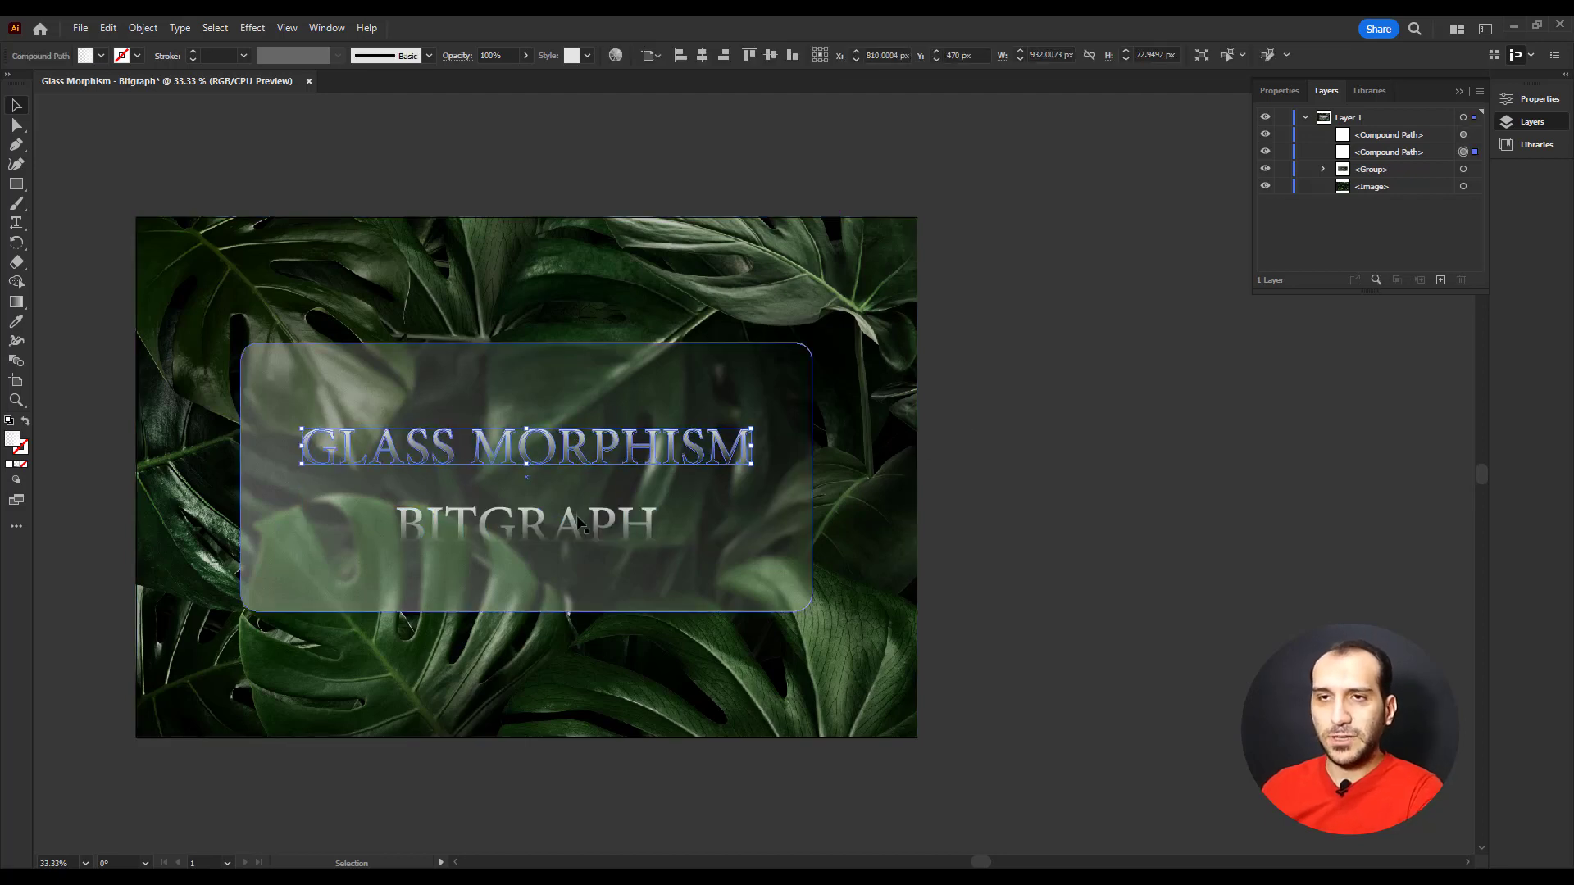
Nudge the BITGRAPH lettering up to a Y position of about 605.5 px, just beneath GLASS MORPHISM.
{"action": "left_click", "coordinate": [571, 525]}
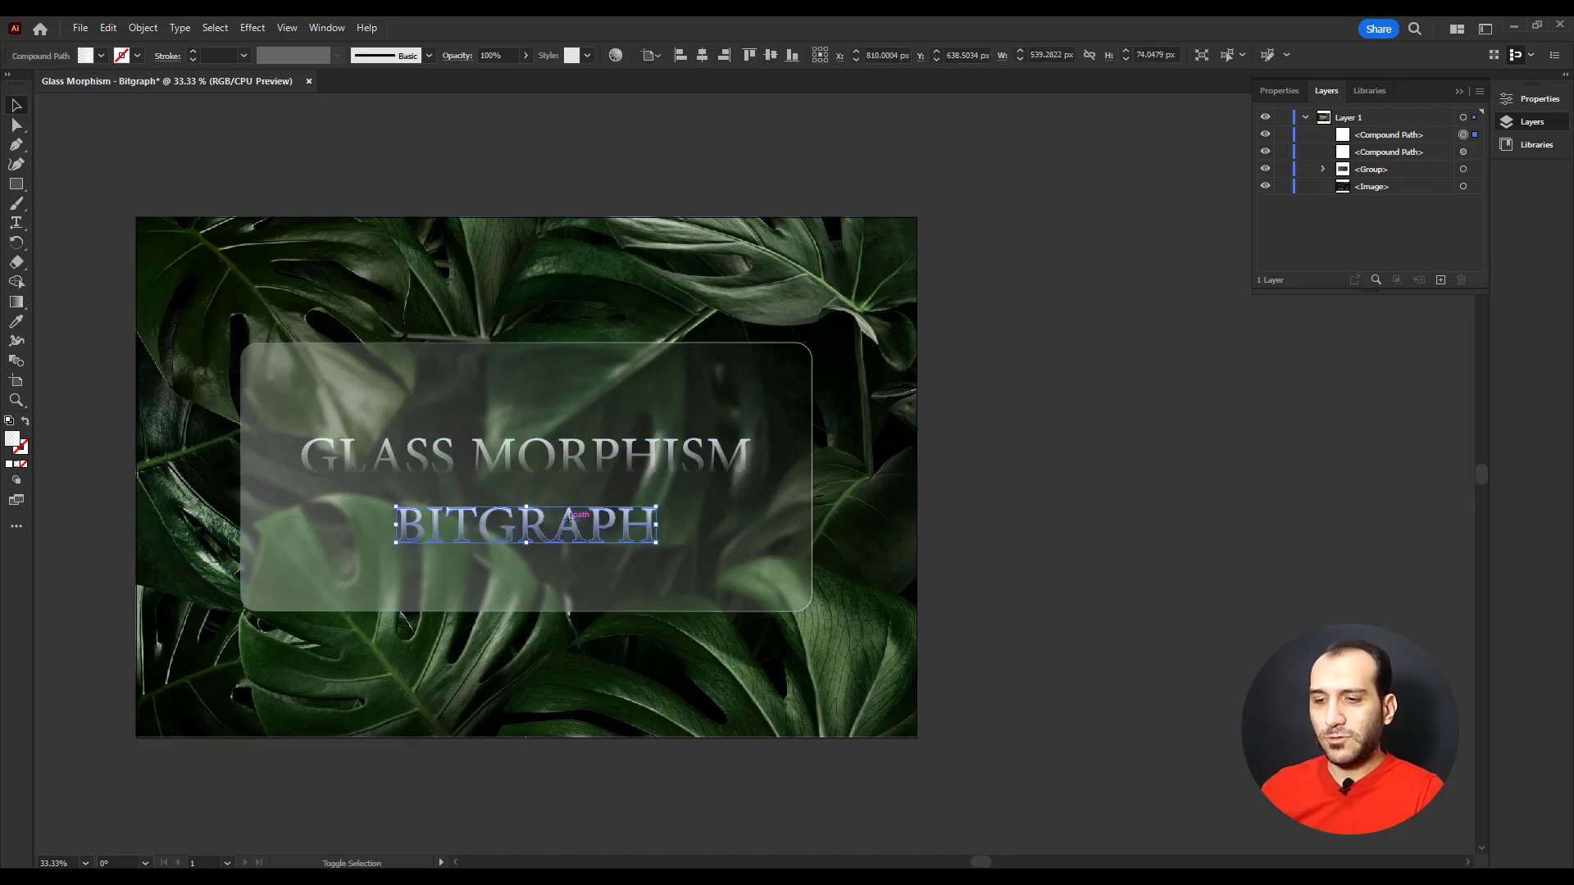
{"action": "key", "text": "Up"}
{"action": "key", "text": "Up"}
{"action": "key", "text": "Up"}
{"action": "key", "text": "Up"}
{"action": "key", "text": "Up"}
{"action": "key", "text": "Up"}
{"action": "key", "text": "Up"}
{"action": "key", "text": "Up"}
{"action": "key", "text": "Up"}
{"action": "key", "text": "Up"}
{"action": "key", "text": "Up"}
{"action": "key", "text": "Up"}
{"action": "key", "text": "Up"}
{"action": "key", "text": "Up"}
{"action": "key", "text": "Up"}
{"action": "key", "text": "Up"}
{"action": "key", "text": "Up"}
{"action": "key", "text": "Up"}
{"action": "key", "text": "Up"}
{"action": "key", "text": "Up"}
{"action": "key", "text": "Up"}
{"action": "key", "text": "Up"}
{"action": "key", "text": "Up"}
{"action": "key", "text": "Up"}
{"action": "key", "text": "Up"}
{"action": "key", "text": "Up"}
{"action": "key", "text": "Up"}
{"action": "key", "text": "Up"}
{"action": "key", "text": "Up"}
{"action": "key", "text": "Up"}
{"action": "key", "text": "Up"}
{"action": "key", "text": "Up"}
{"action": "key", "text": "Up"}
{"action": "key", "text": "Up"}
{"action": "key", "text": "Up"}
{"action": "key", "text": "Up"}
{"action": "key", "text": "Up"}
{"action": "key", "text": "Up"}
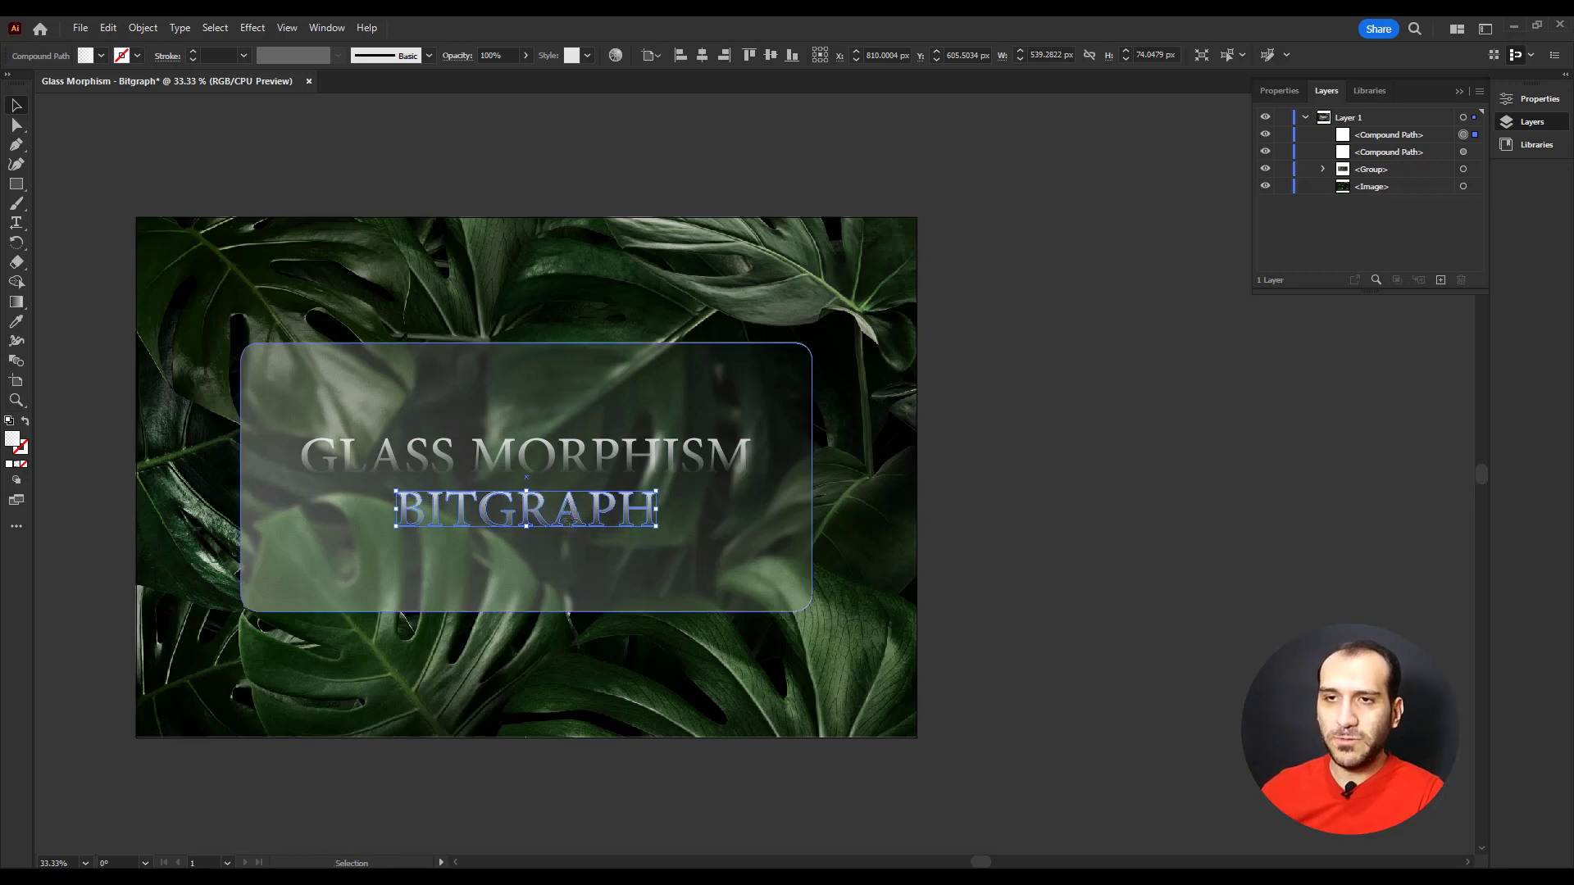
{"action": "left_click", "coordinate": [1028, 570]}
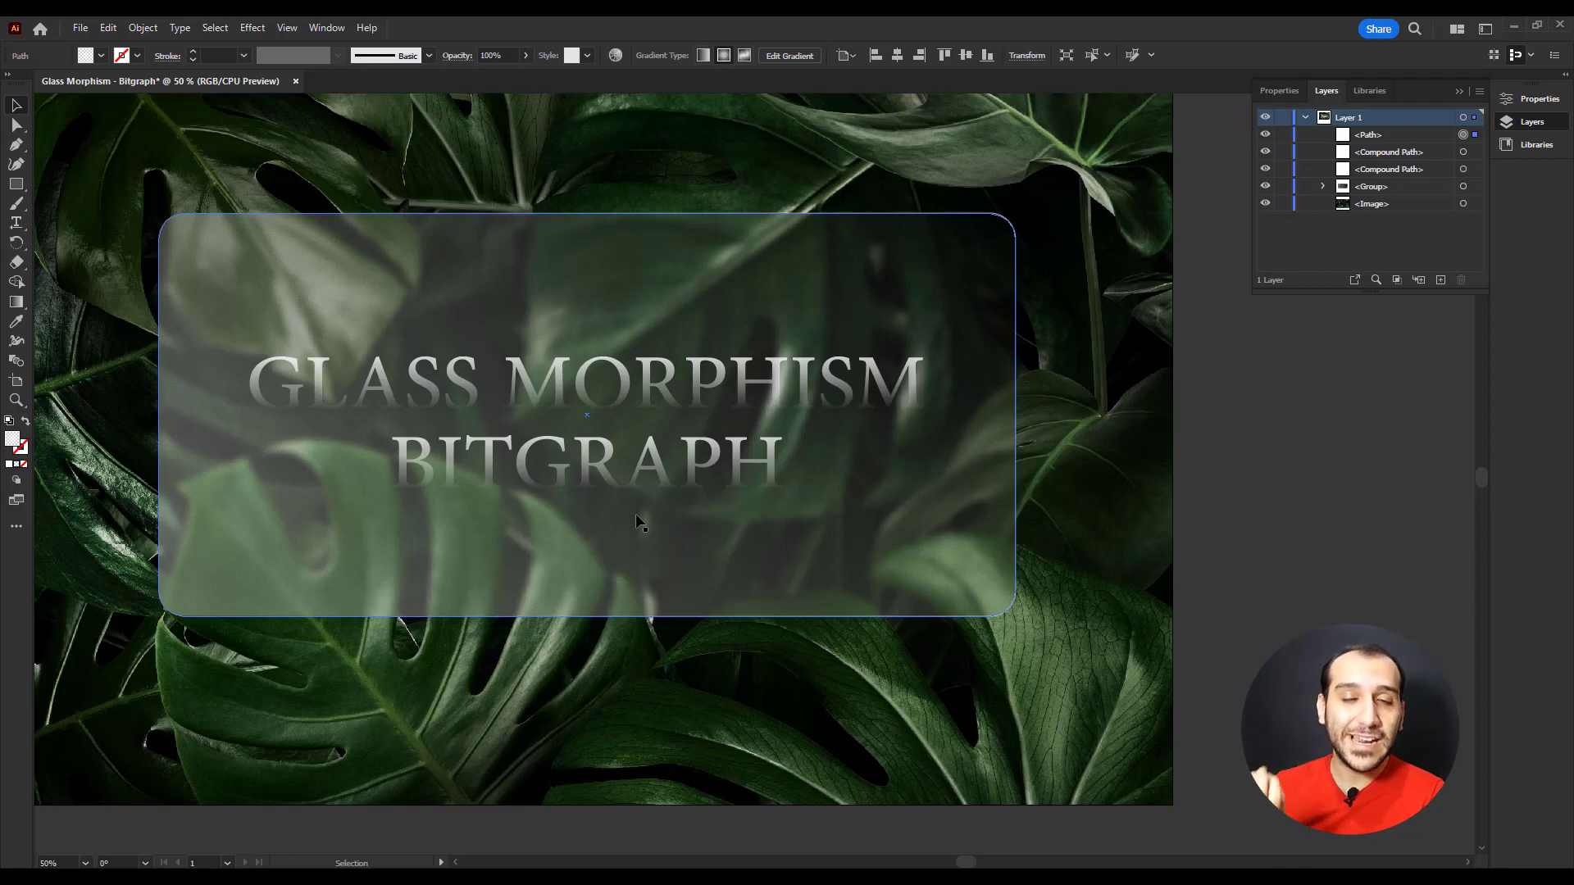
Place the thin white radial-gradient ellipse as a light highlight on the card's lower edge, with a second one on its upper edge.
{"action": "scroll", "coordinate": [639, 522], "scroll_direction": "down", "scroll_amount": 1}
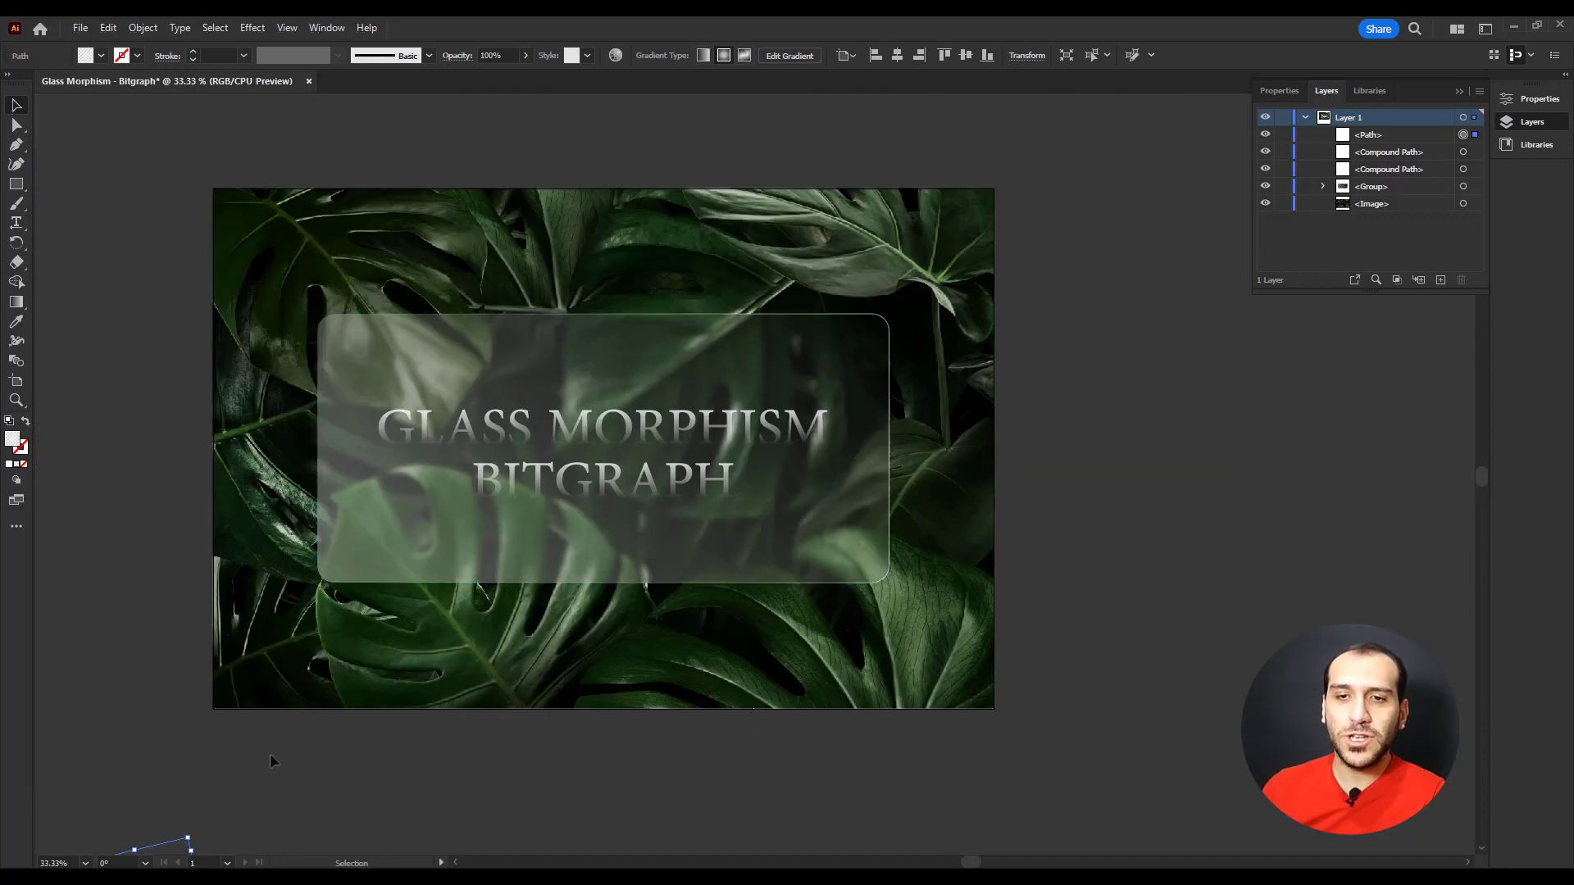
{"action": "scroll", "coordinate": [246, 754], "scroll_direction": "down", "scroll_amount": 1}
{"action": "left_click_drag", "start_coordinate": [185, 797], "coordinate": [1181, 357]}
{"action": "scroll", "coordinate": [1165, 366], "scroll_direction": "up", "scroll_amount": 1}
{"action": "scroll", "coordinate": [1165, 366], "scroll_direction": "up", "scroll_amount": 1}
{"action": "scroll", "coordinate": [1041, 457], "scroll_direction": "up", "scroll_amount": 3}
{"action": "scroll", "coordinate": [1041, 458], "scroll_direction": "left", "scroll_amount": 4}
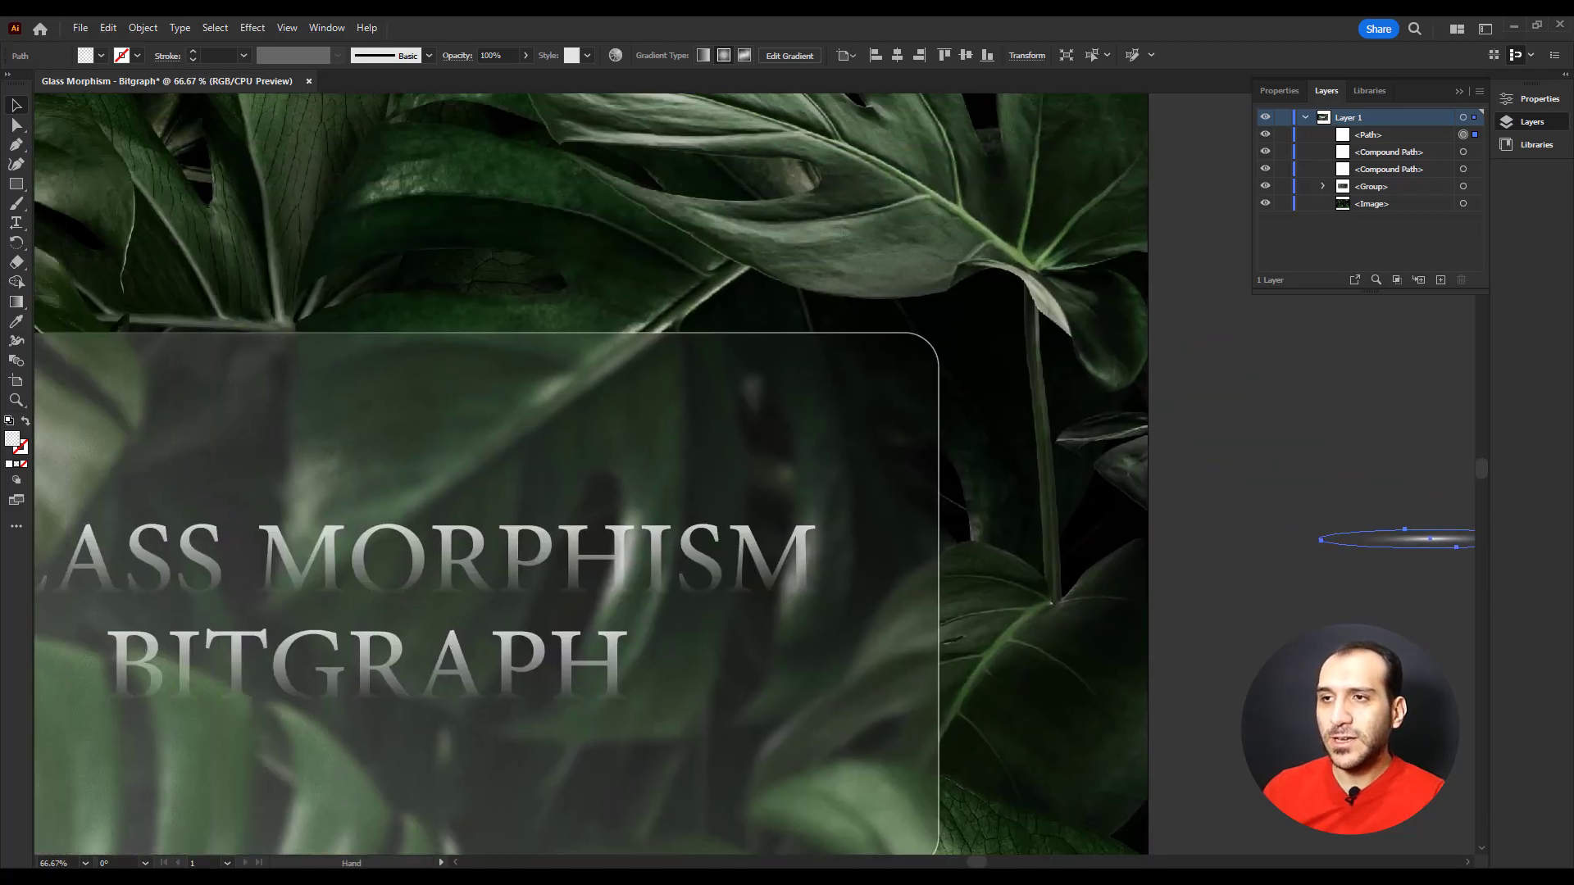
{"action": "left_click_drag", "start_coordinate": [1402, 538], "coordinate": [333, 707]}
{"action": "left_click", "coordinate": [390, 742]}
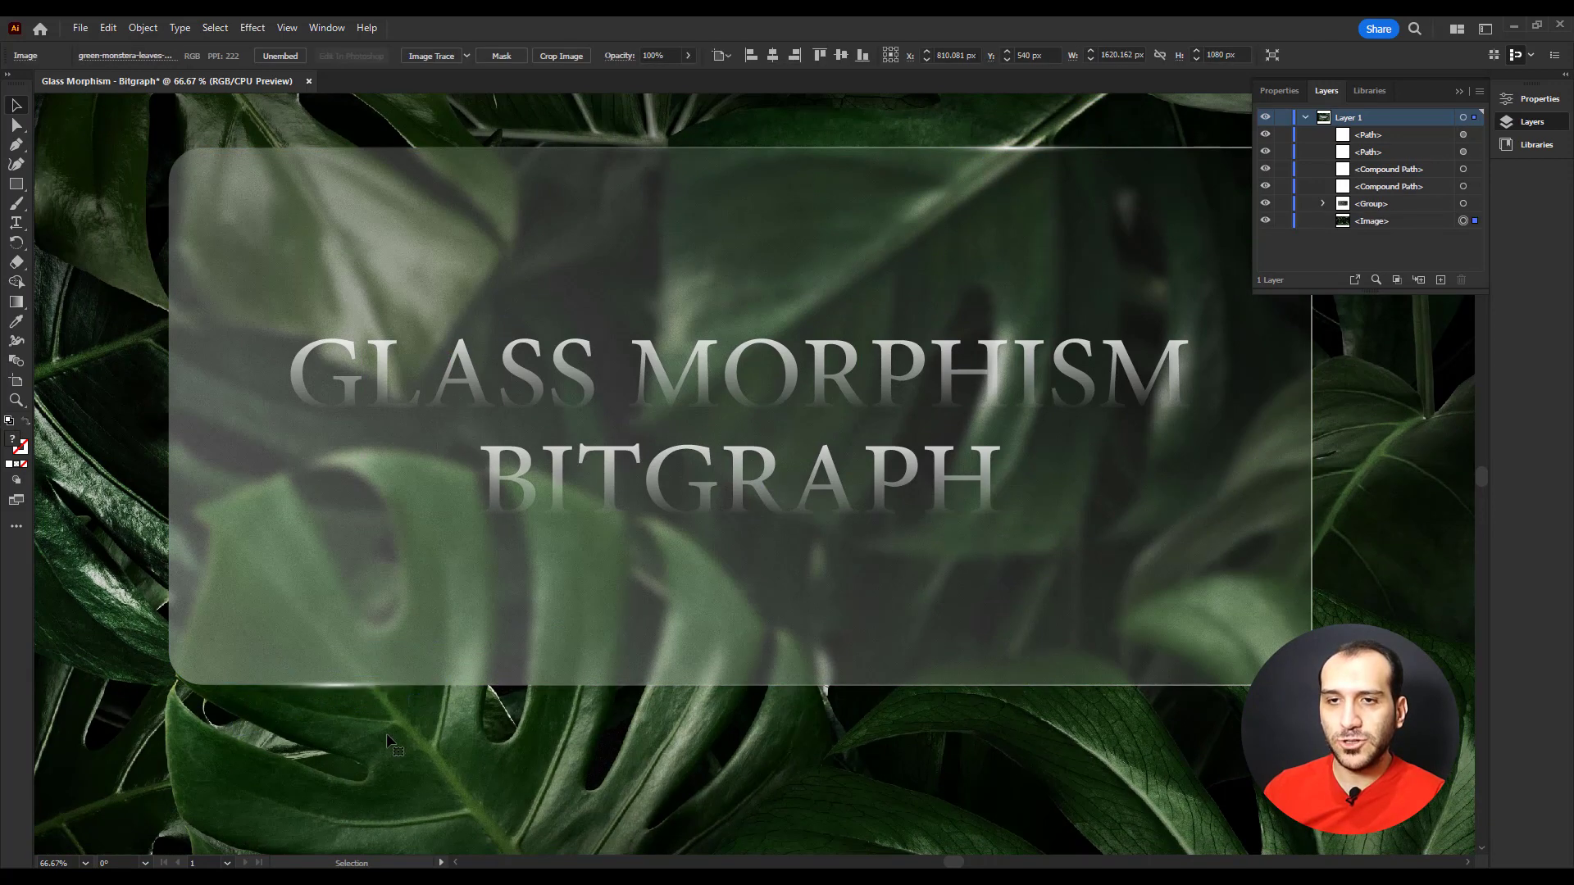
Toggle the visibility of the topmost highlight ellipse to compare the card with and without it.
{"action": "scroll", "coordinate": [390, 741], "scroll_direction": "down", "scroll_amount": 1}
{"action": "scroll", "coordinate": [524, 729], "scroll_direction": "right", "scroll_amount": 1}
{"action": "scroll", "coordinate": [524, 730], "scroll_direction": "down", "scroll_amount": 1}
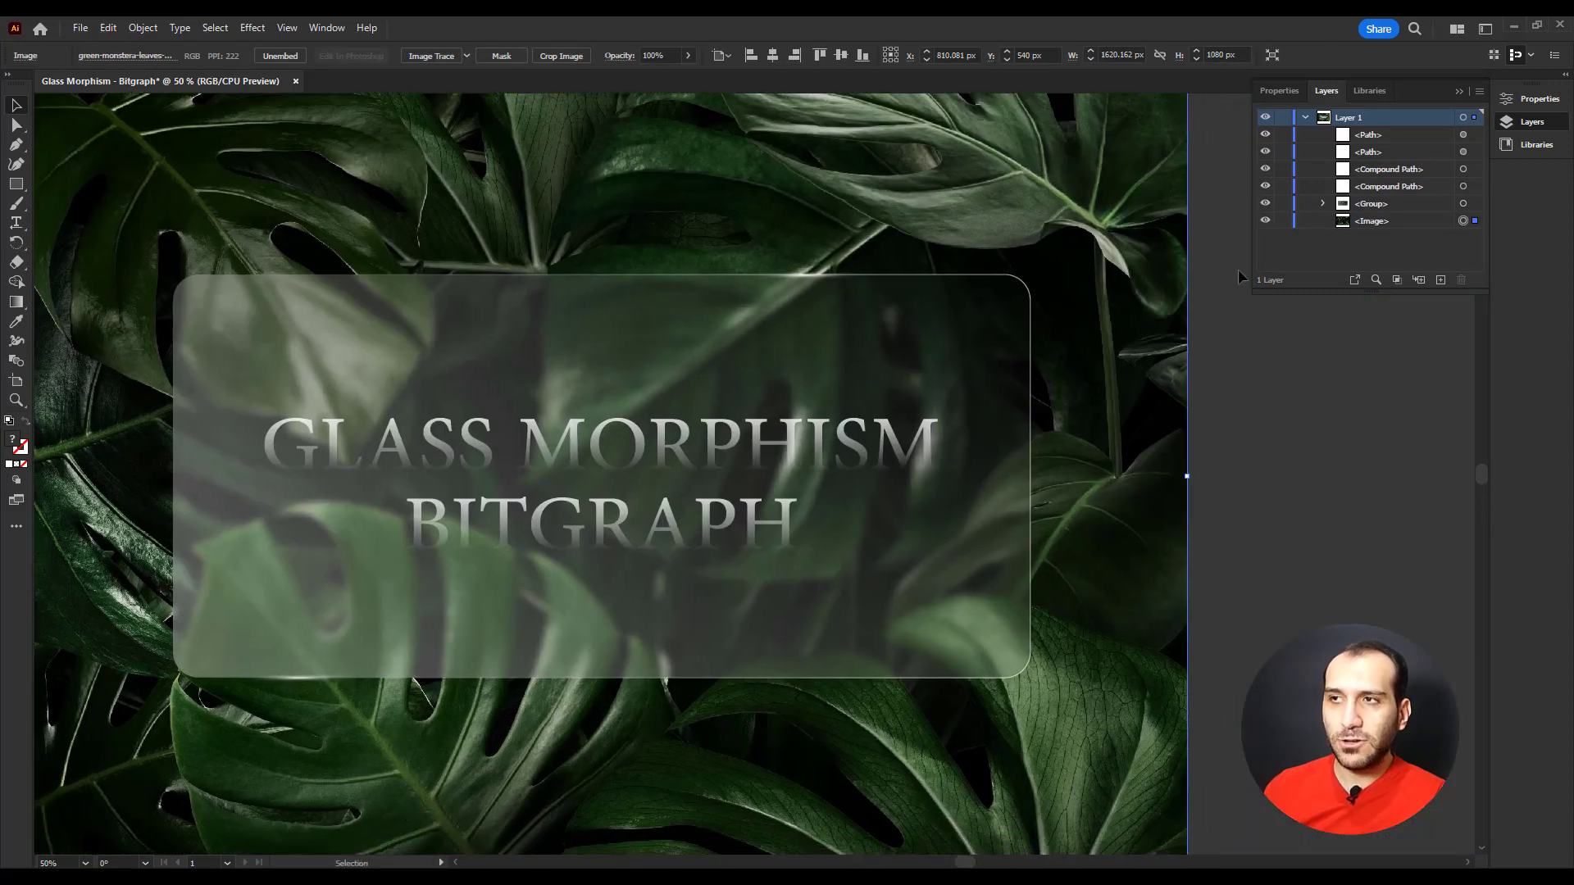
{"action": "left_click", "coordinate": [1266, 139]}
{"action": "left_click", "coordinate": [1267, 139]}
{"action": "left_click", "coordinate": [1266, 139]}
{"action": "left_click", "coordinate": [1266, 139]}
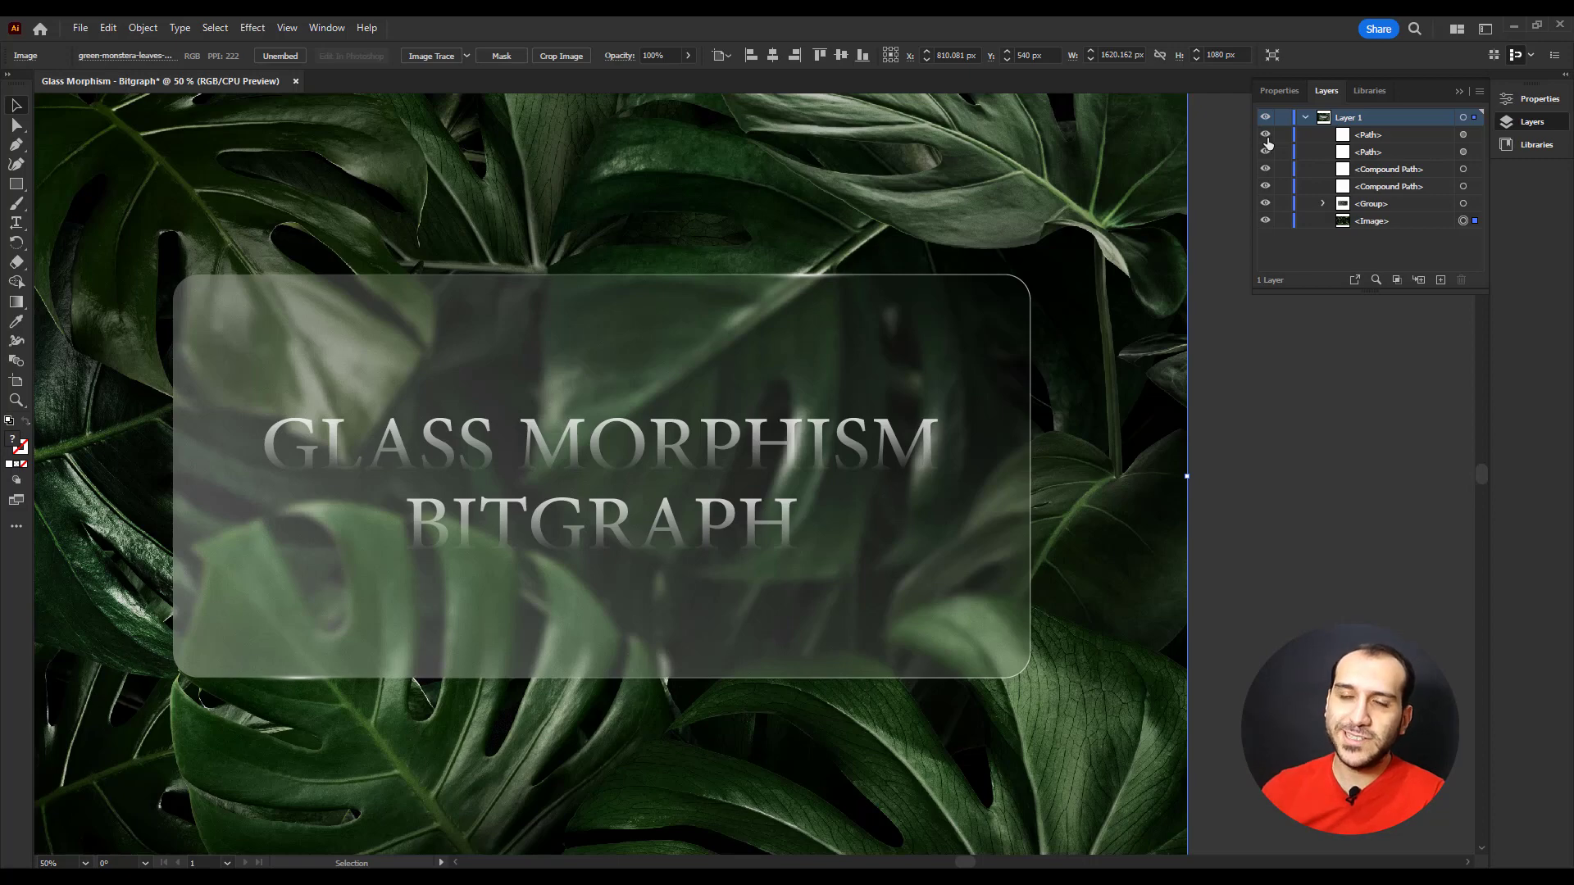
Collapse the layer list and fit the whole artboard in the window to review the finished card.
{"action": "scroll", "coordinate": [1192, 348], "scroll_direction": "down", "scroll_amount": 1}
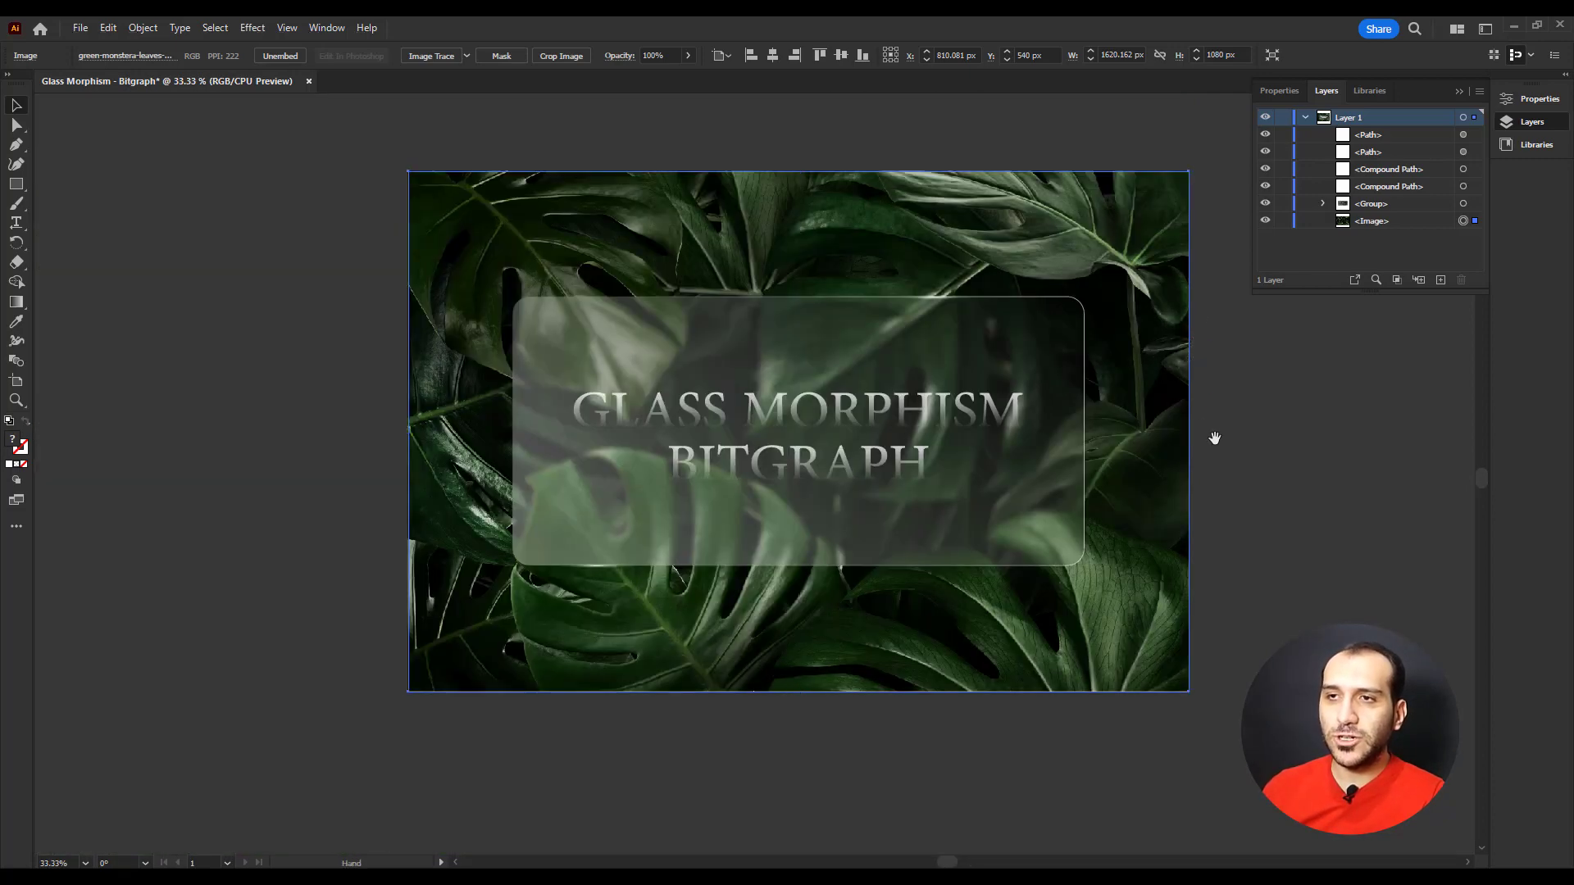
{"action": "left_click_drag", "start_coordinate": [1215, 445], "coordinate": [1094, 468]}
{"action": "left_click", "coordinate": [1459, 91]}
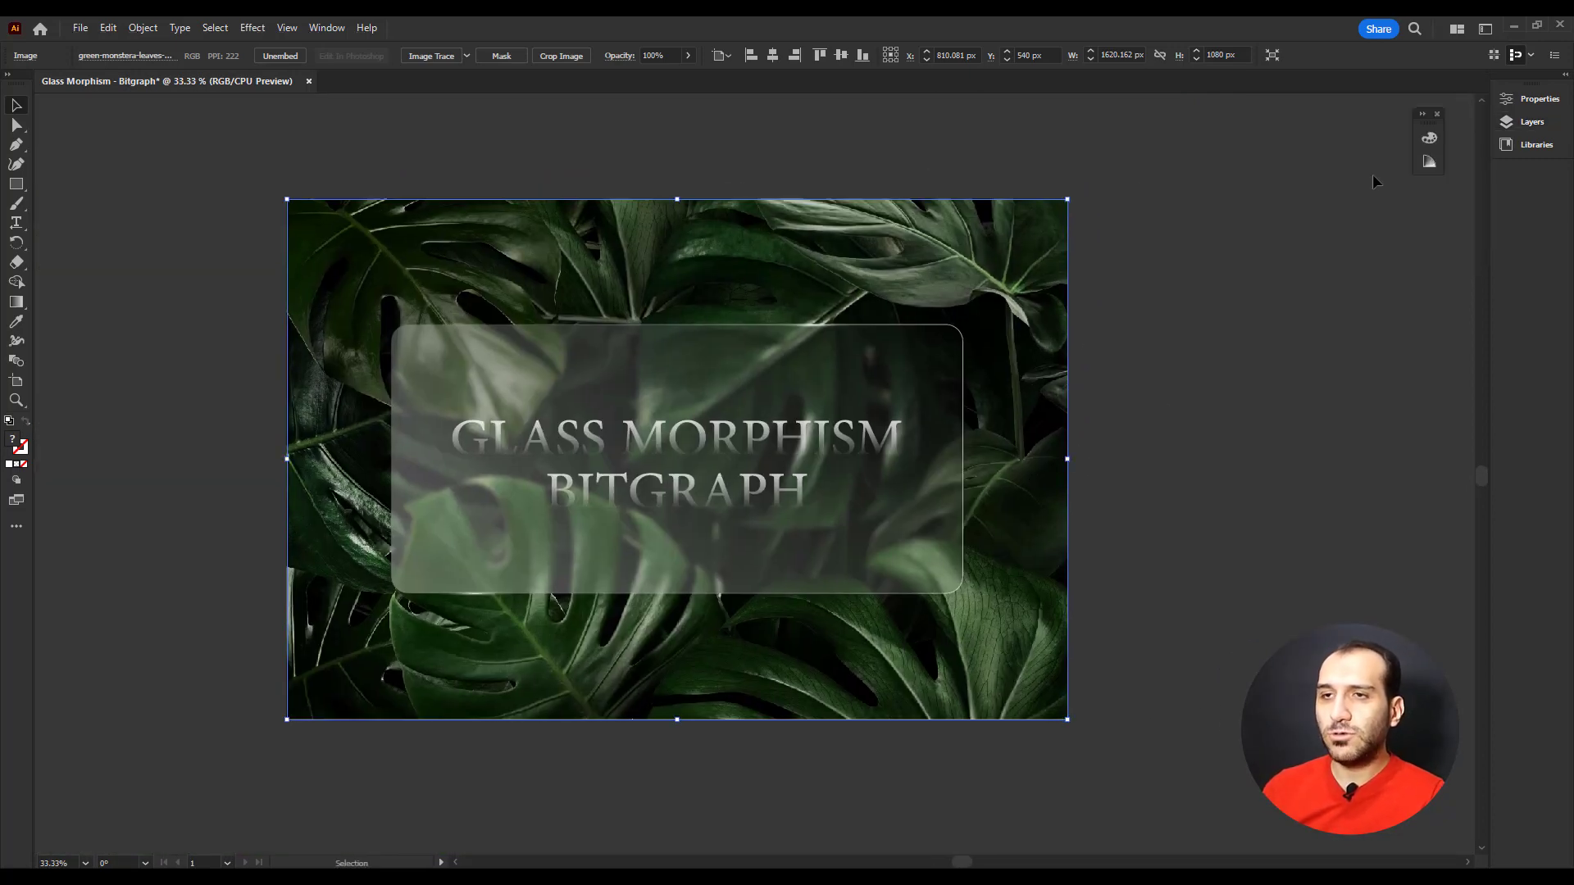
{"action": "key", "text": "ctrl+0"}
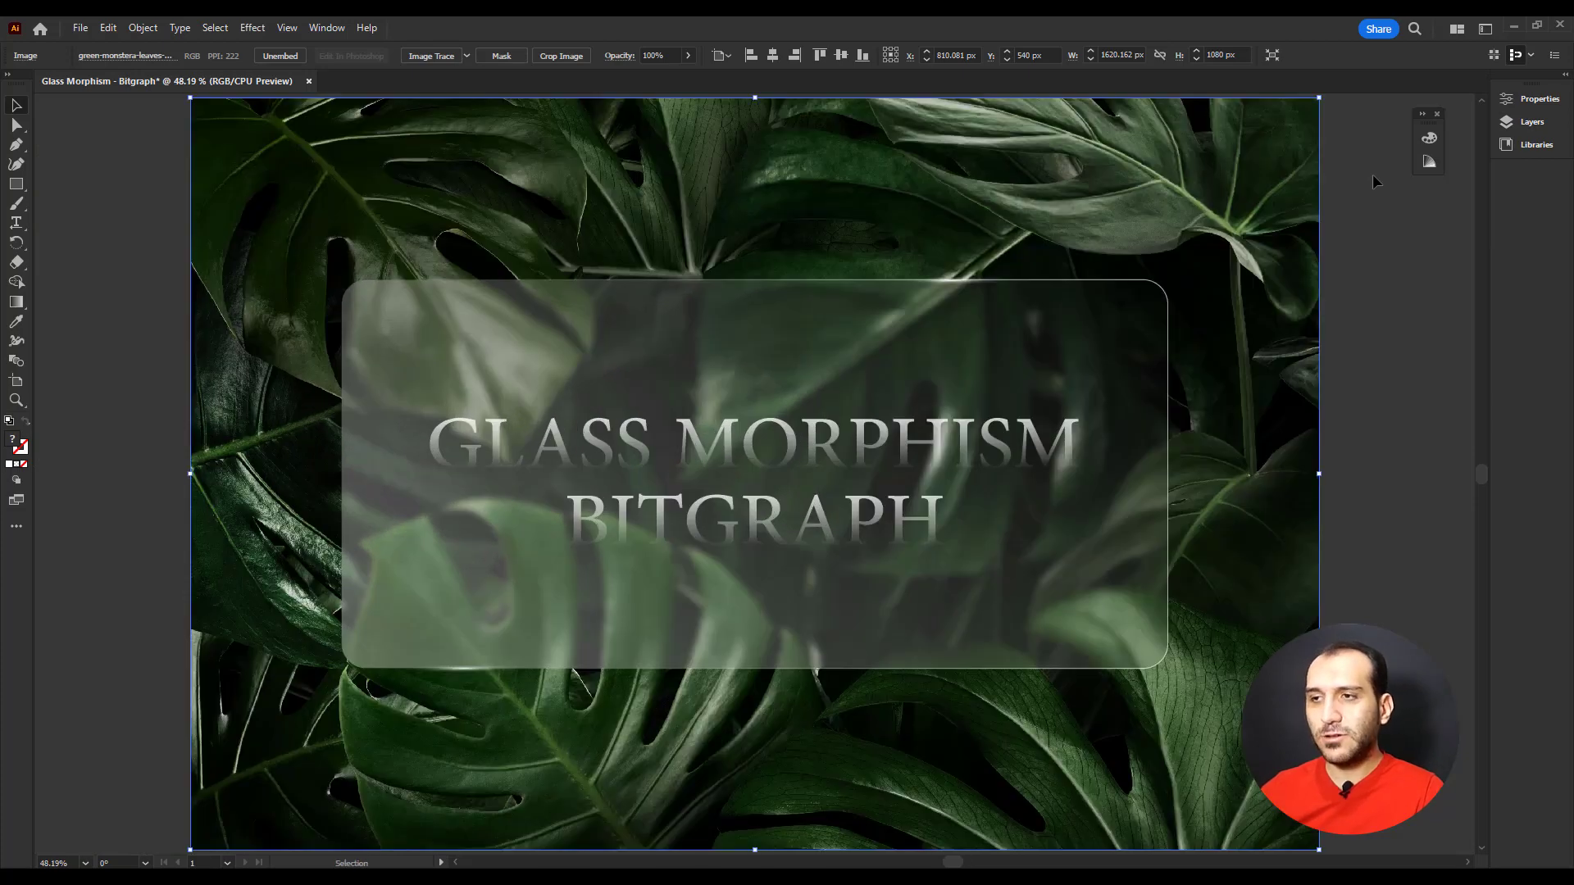
{"action": "left_click_drag", "start_coordinate": [1251, 306], "coordinate": [1097, 313]}
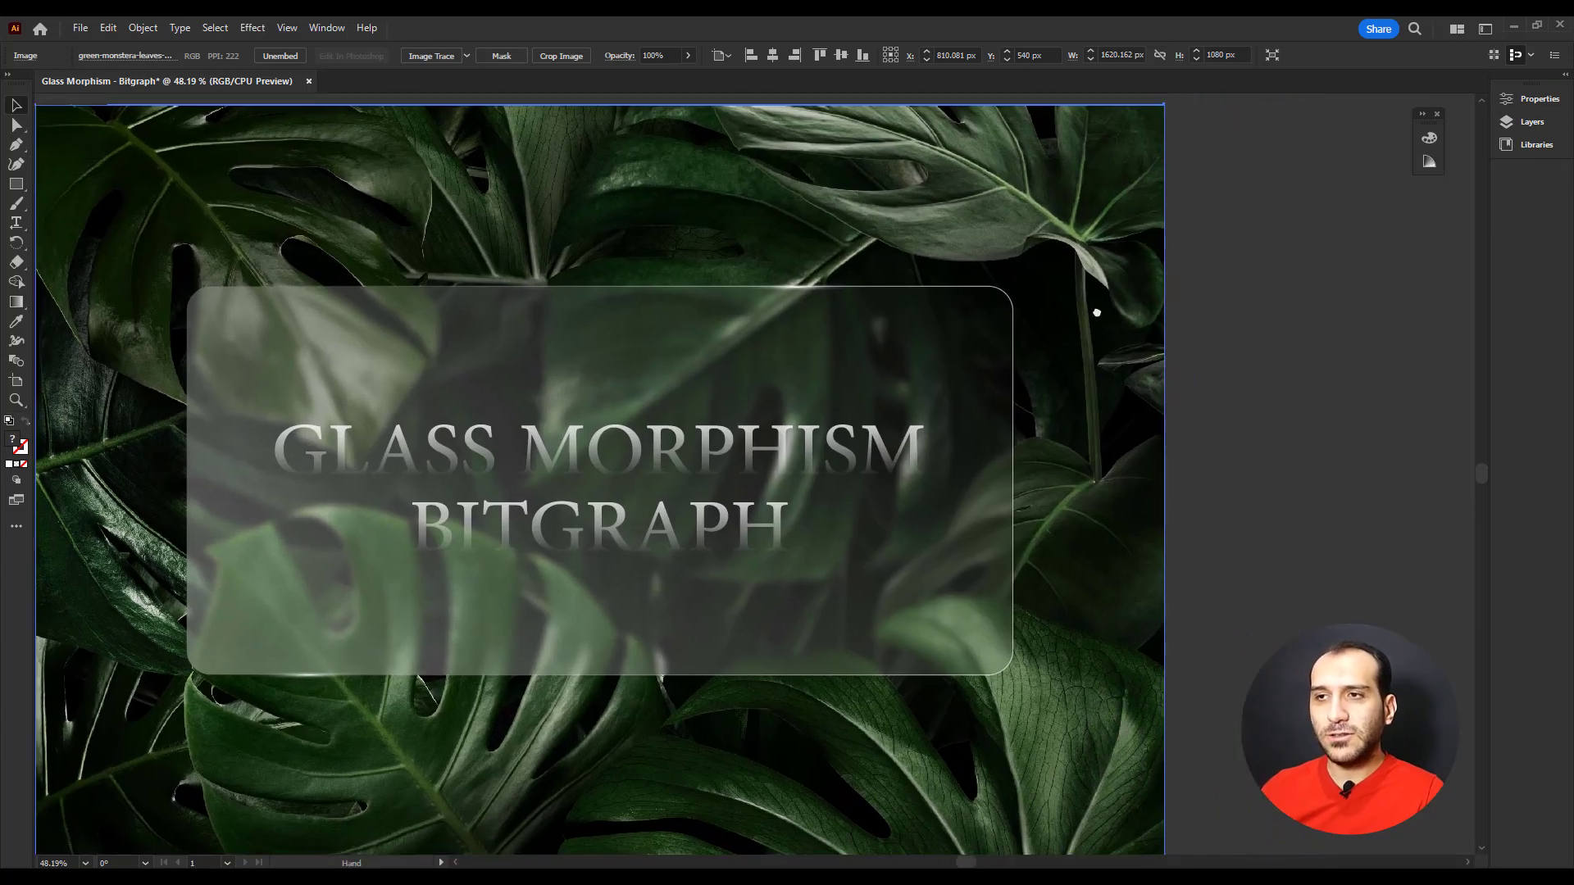